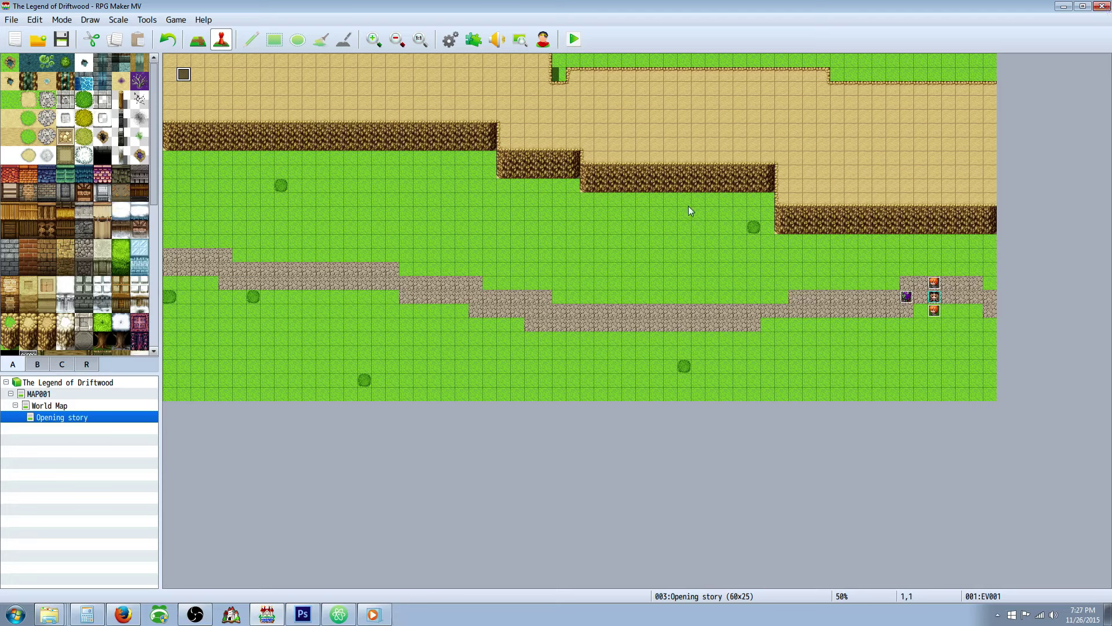
pyautogui.click(906, 297)
pyautogui.doubleClick(907, 297)
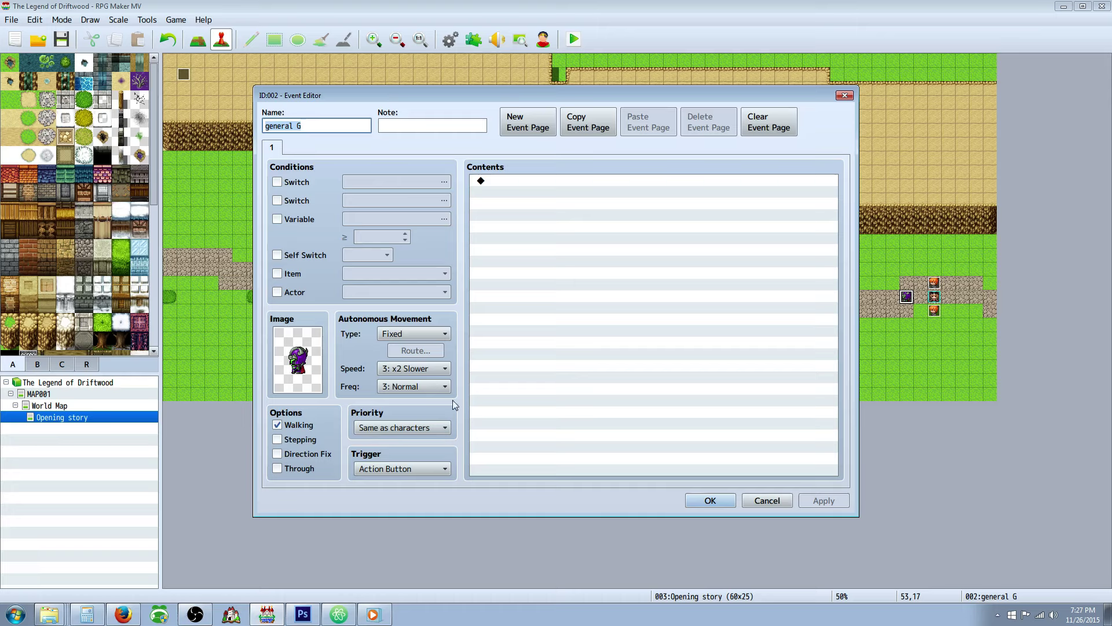
pyautogui.click(309, 468)
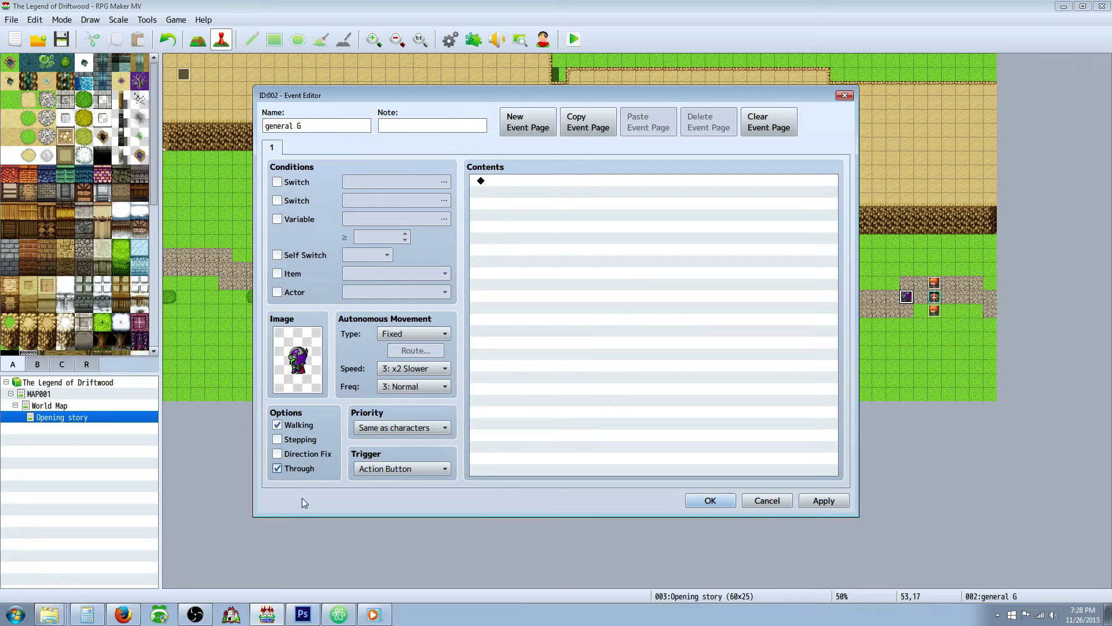
pyautogui.click(295, 468)
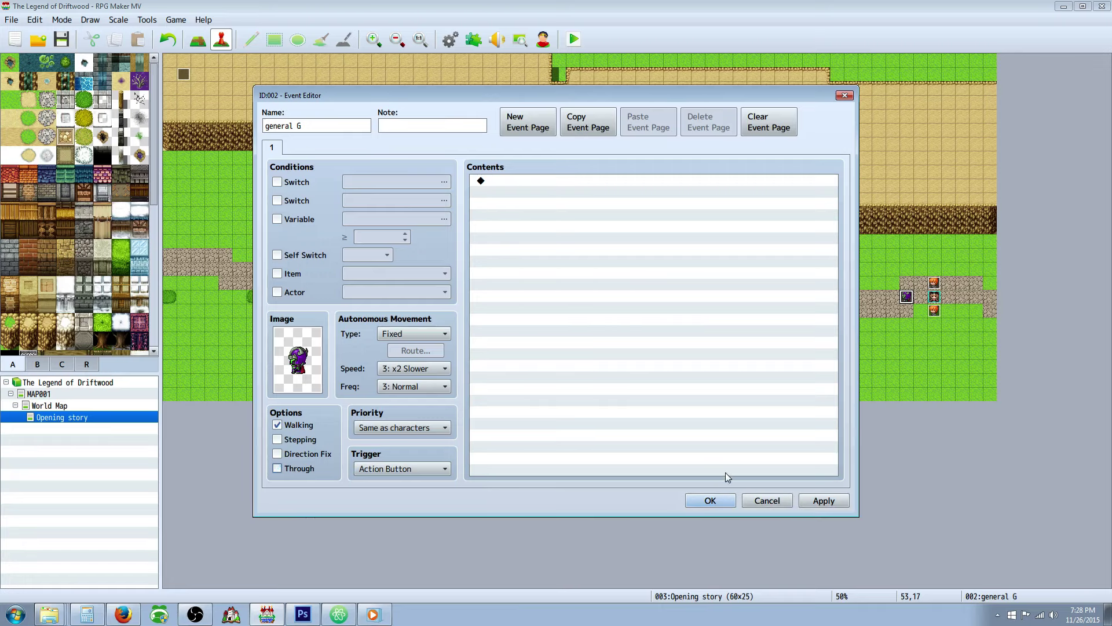
pyautogui.click(719, 503)
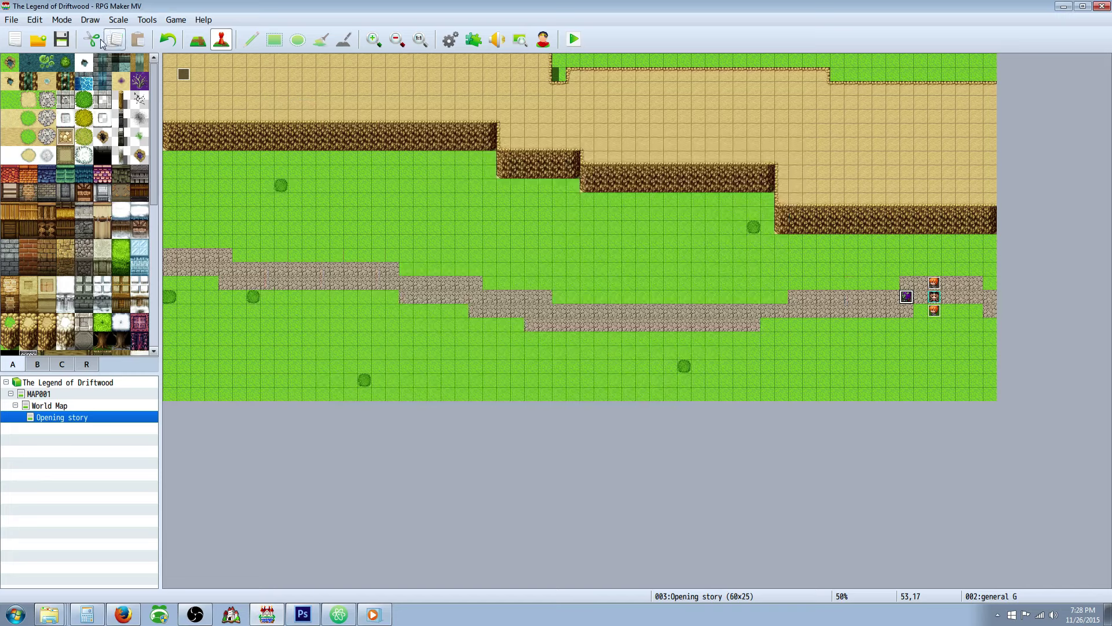
# Step: Playtest a new game through the opening dialogue and the group's walk, and close the game window
pyautogui.click(574, 38)
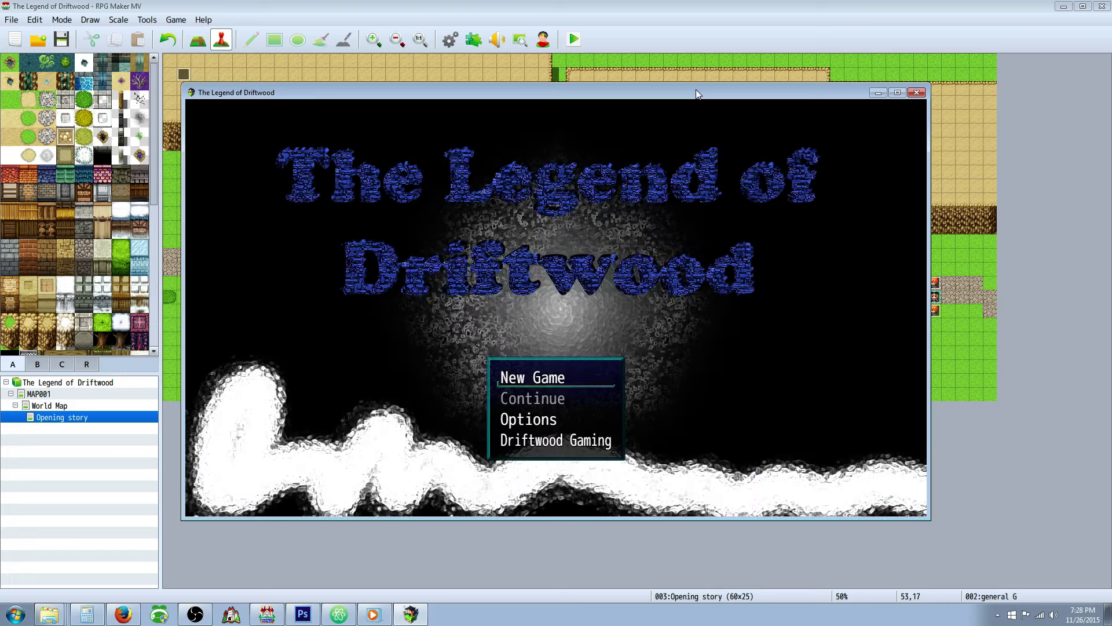
pyautogui.press('Return')
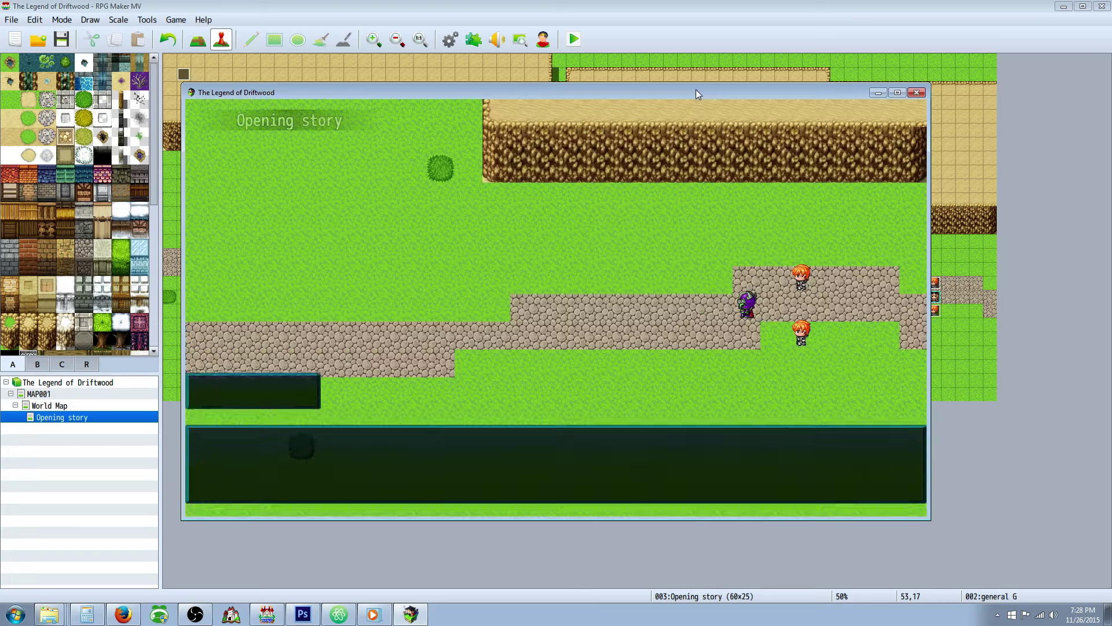
pyautogui.press('Return')
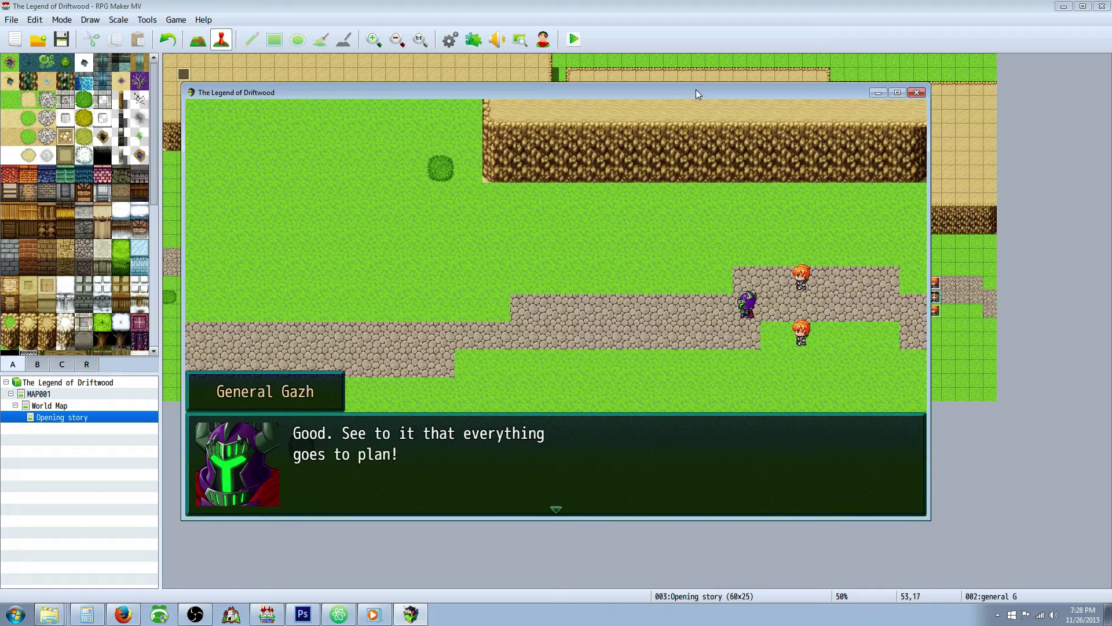
pyautogui.press('Return')
pyautogui.press('Return')
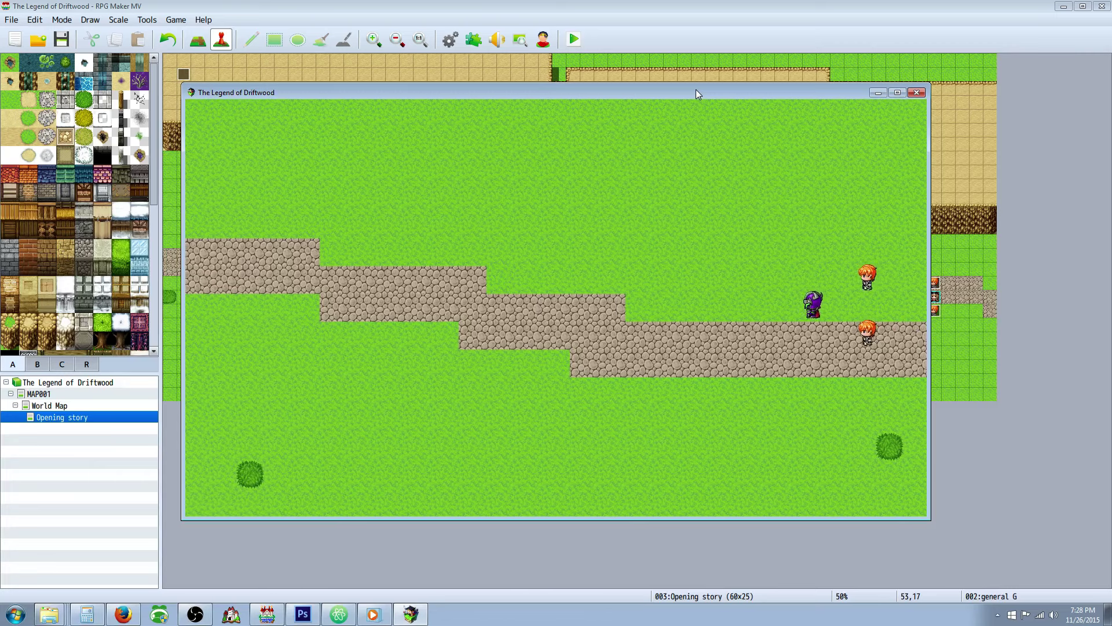
pyautogui.click(917, 93)
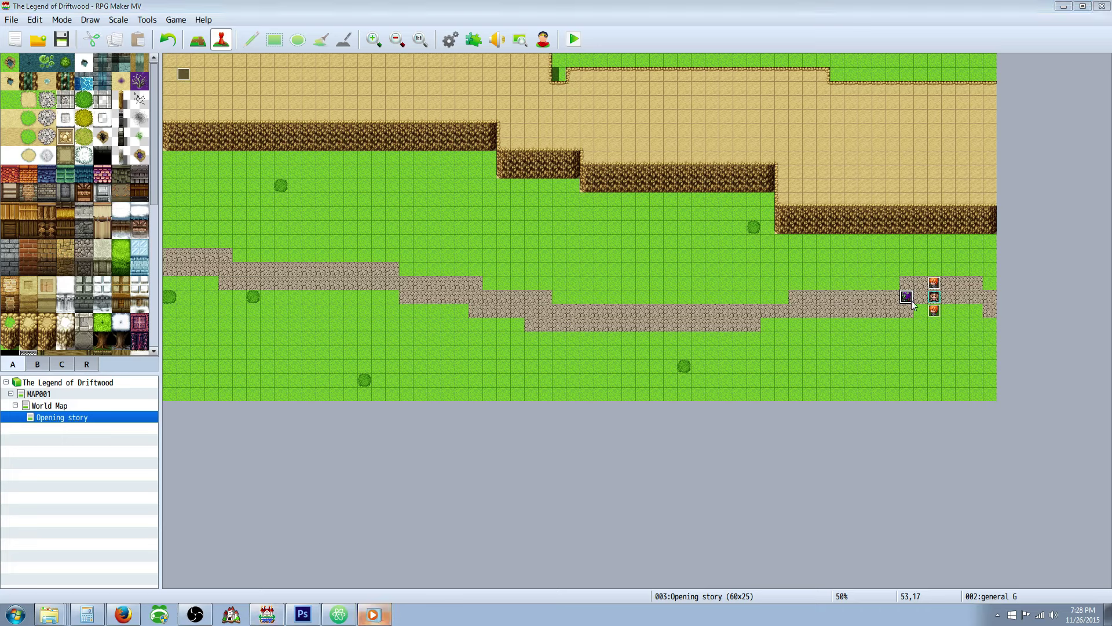
pyautogui.hotkey('alt', 'Tab')
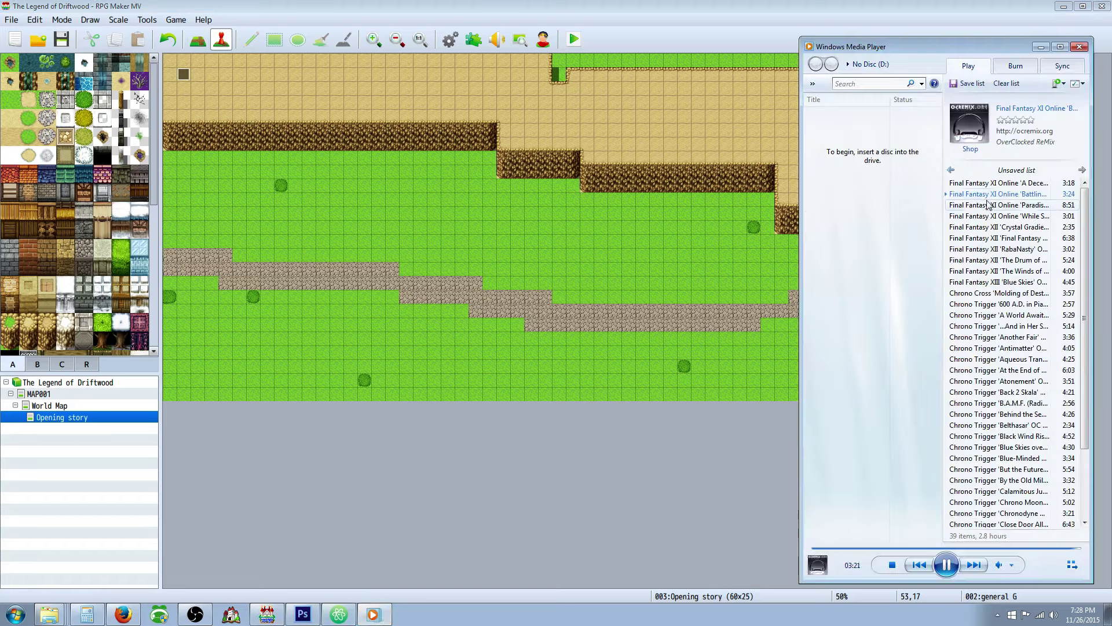
pyautogui.click(1037, 49)
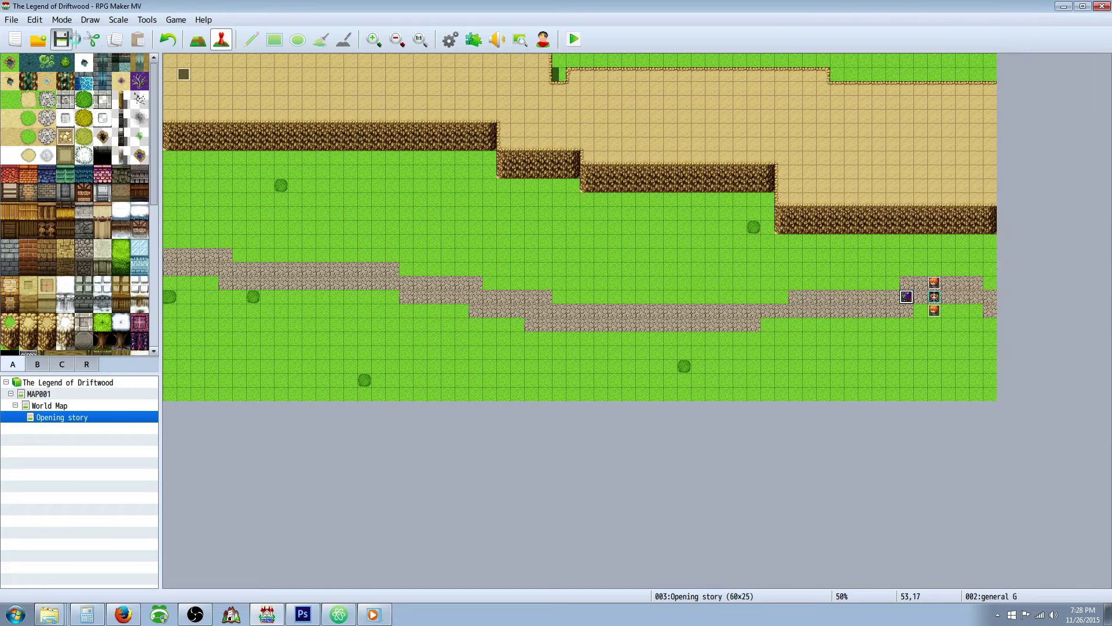
# Step: Open the EV001 event on the Opening story map and review the movement routes in its contents
pyautogui.rightClick(190, 73)
pyautogui.click(205, 78)
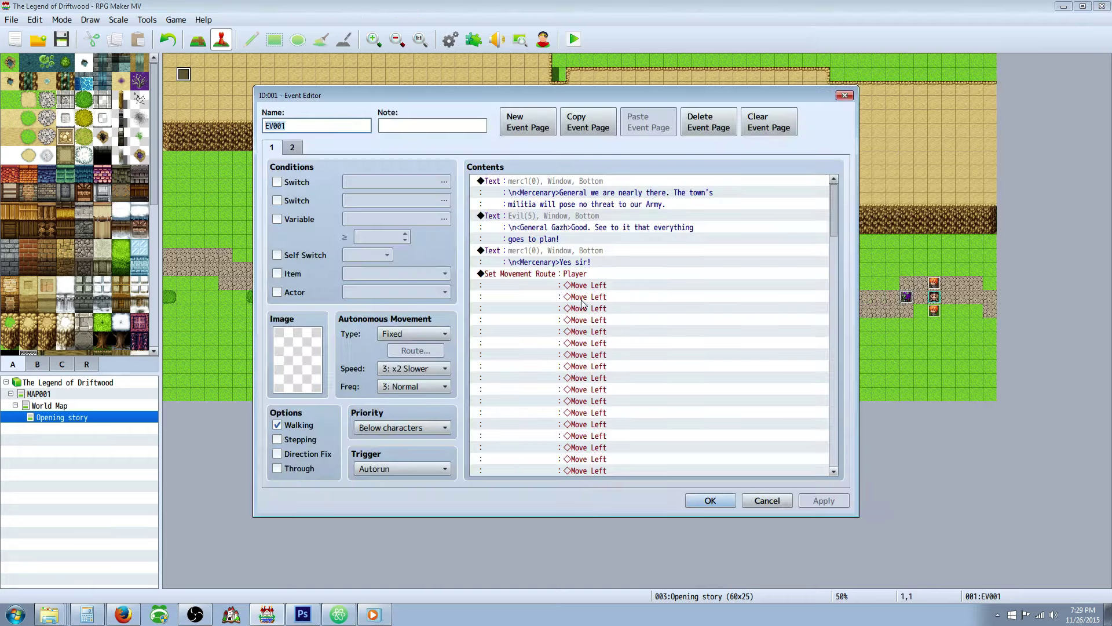
pyautogui.scroll(-5, 585, 289)
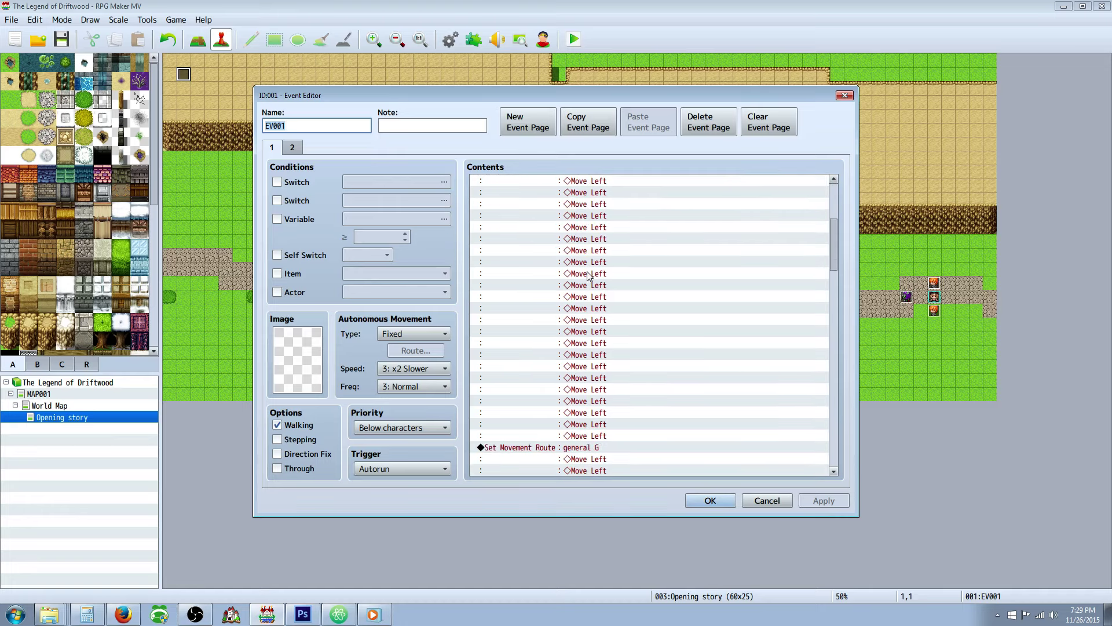
pyautogui.scroll(-4, 588, 275)
pyautogui.scroll(-3, 585, 279)
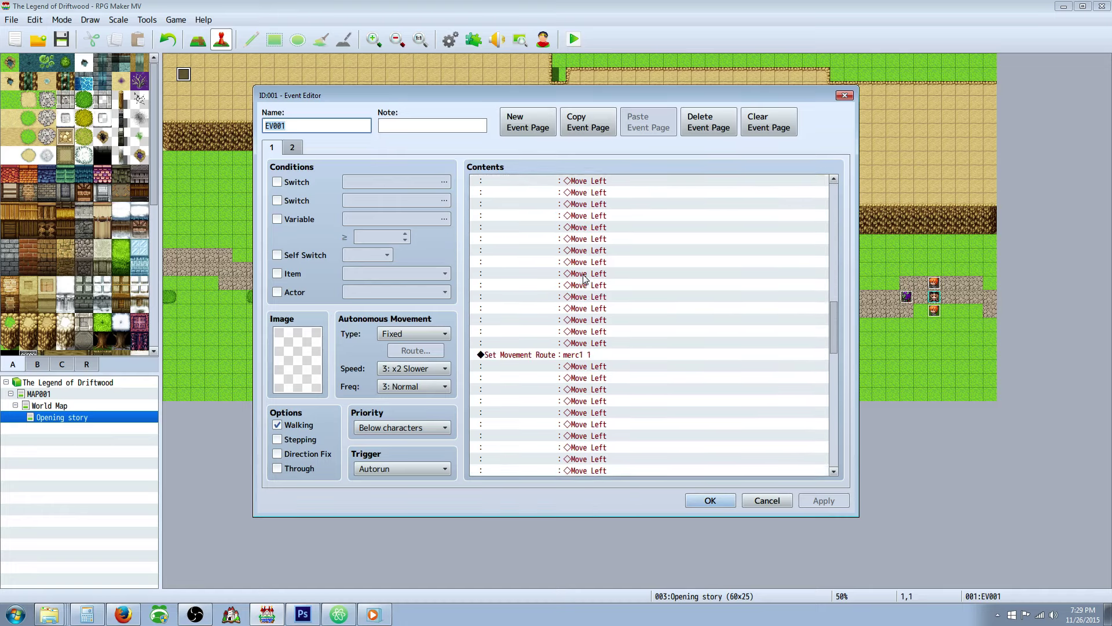
pyautogui.scroll(-5, 585, 280)
pyautogui.scroll(6, 602, 336)
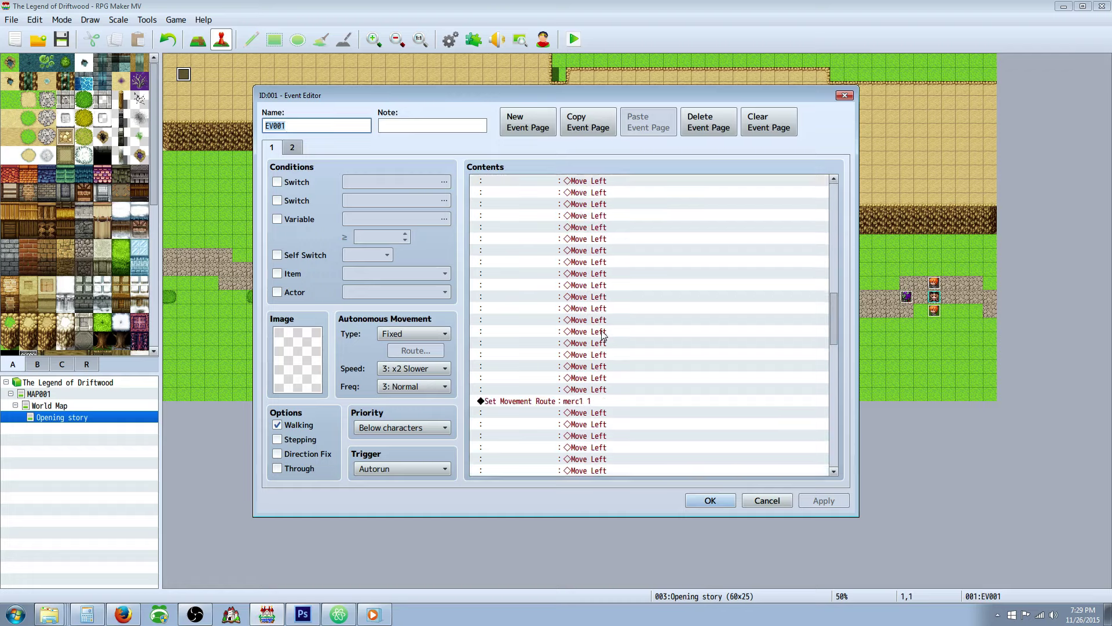
pyautogui.scroll(15, 603, 336)
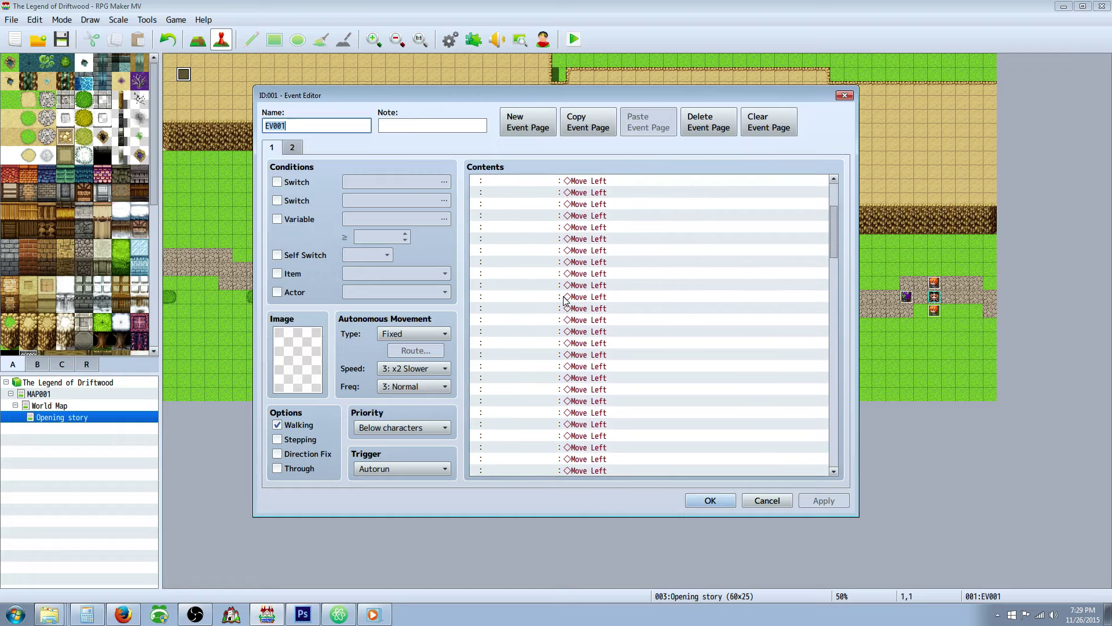
# Step: Add three more Move Left commands to the end of the Player's movement route in EV001
pyautogui.scroll(5, 565, 298)
pyautogui.click(563, 243)
pyautogui.rightClick(563, 241)
pyautogui.click(582, 262)
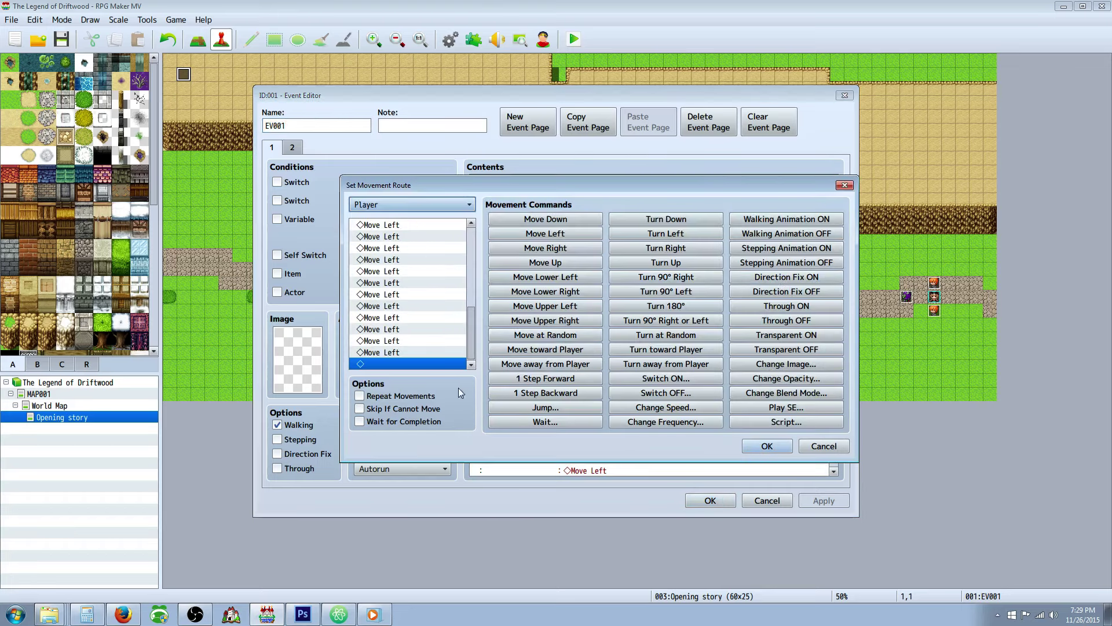
pyautogui.click(566, 232)
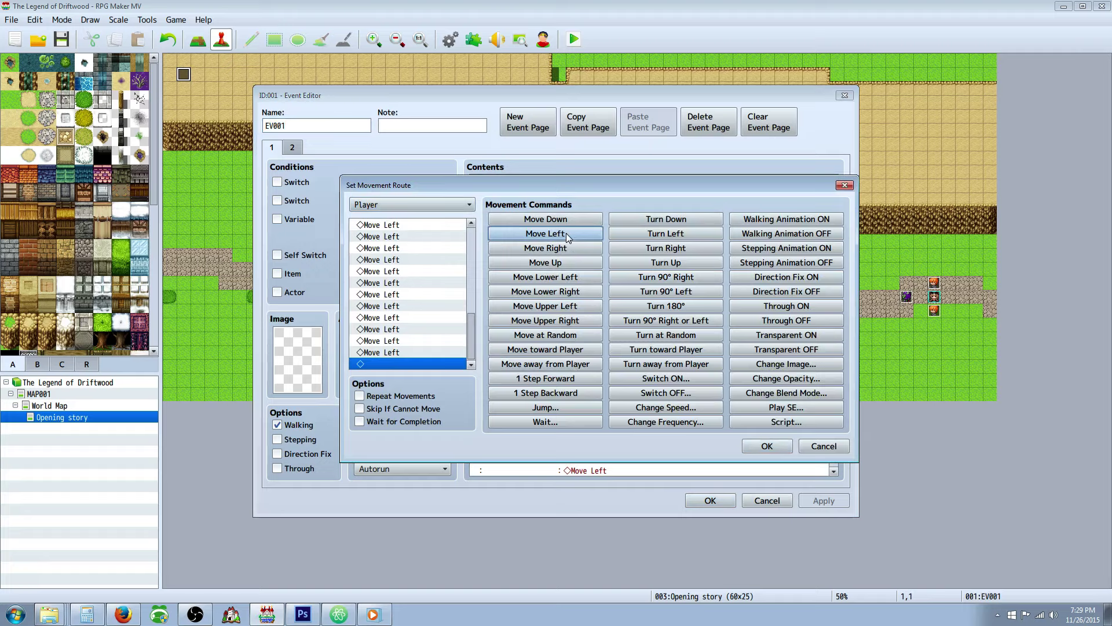
pyautogui.click(565, 233)
pyautogui.click(566, 233)
pyautogui.click(761, 445)
# Step: Start a new Set Weather Effect command before the first mercenary message in EV001
pyautogui.moveTo(836, 226); pyautogui.dragTo(839, 182)
pyautogui.rightClick(584, 458)
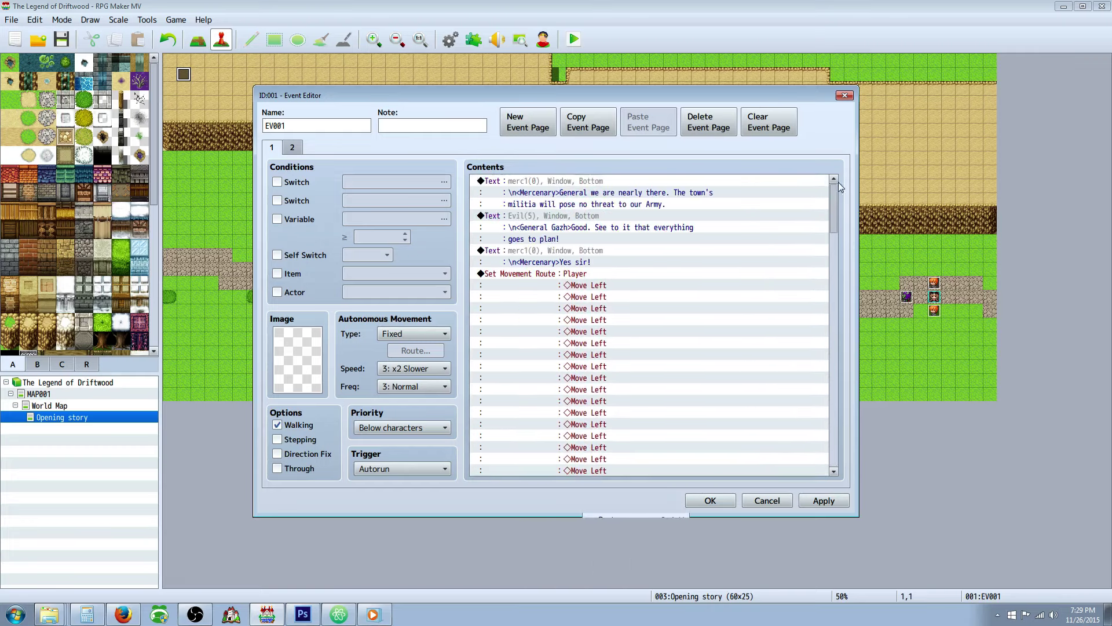
pyautogui.rightClick(580, 184)
pyautogui.click(594, 187)
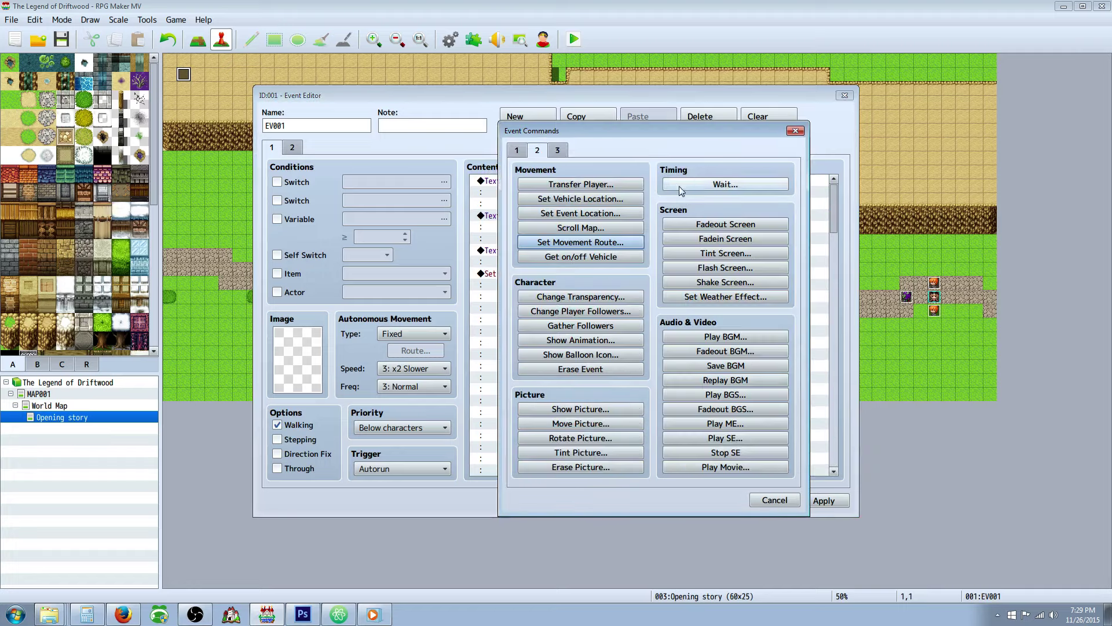
pyautogui.click(557, 151)
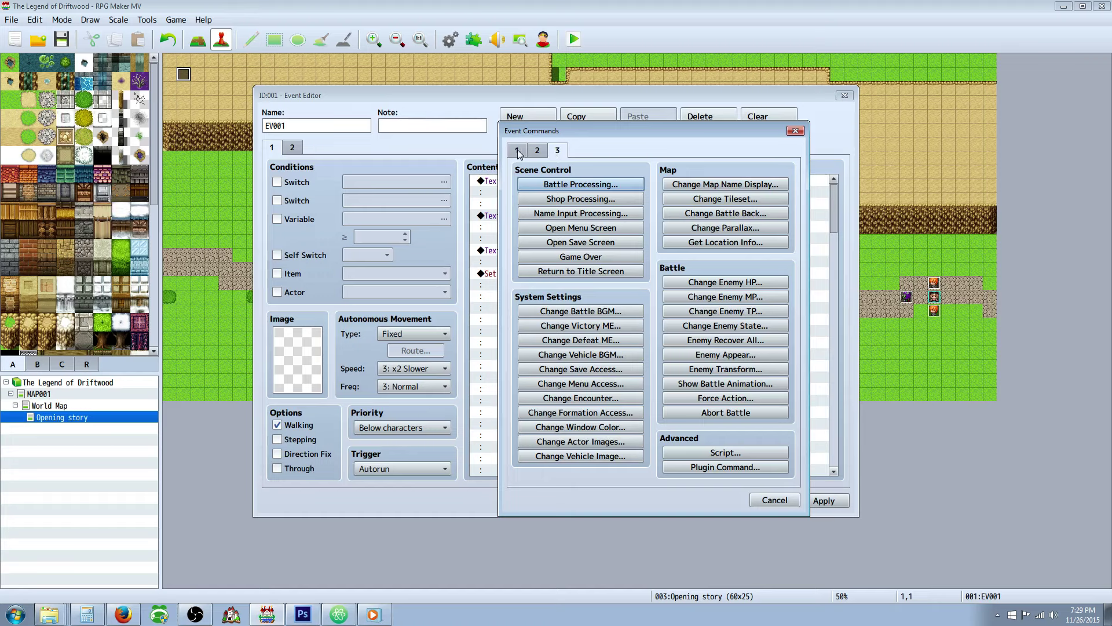
pyautogui.click(518, 152)
pyautogui.click(554, 151)
pyautogui.click(538, 150)
pyautogui.click(675, 296)
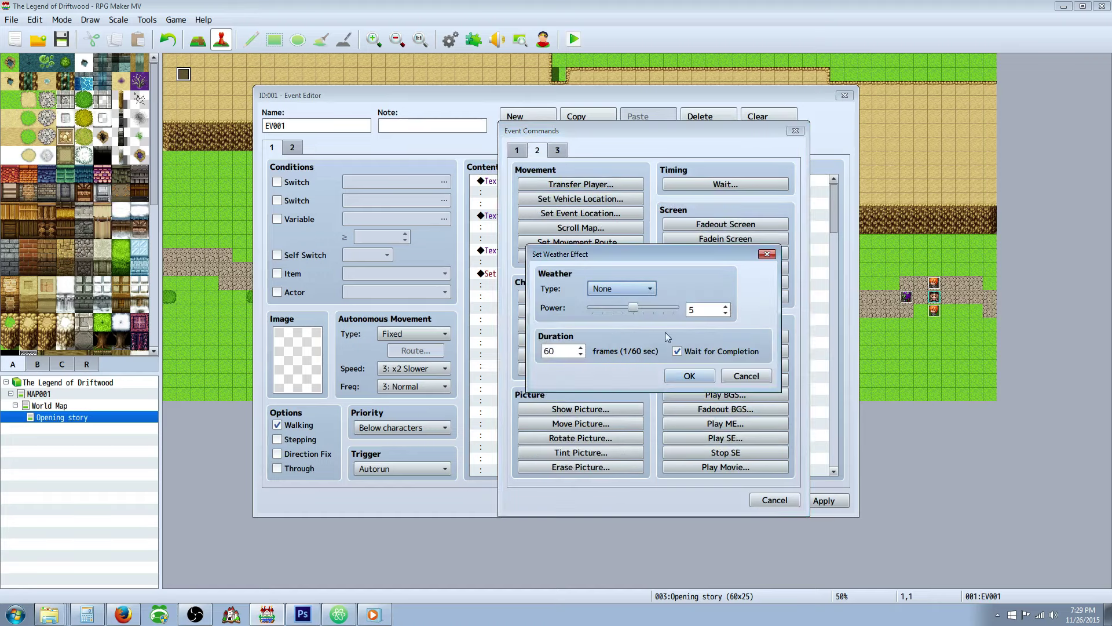
# Step: Configure the weather effect as Storm with power 9 and a duration of 1 frame, without waiting for completion
pyautogui.moveTo(632, 308); pyautogui.dragTo(674, 308)
pyautogui.click(647, 288)
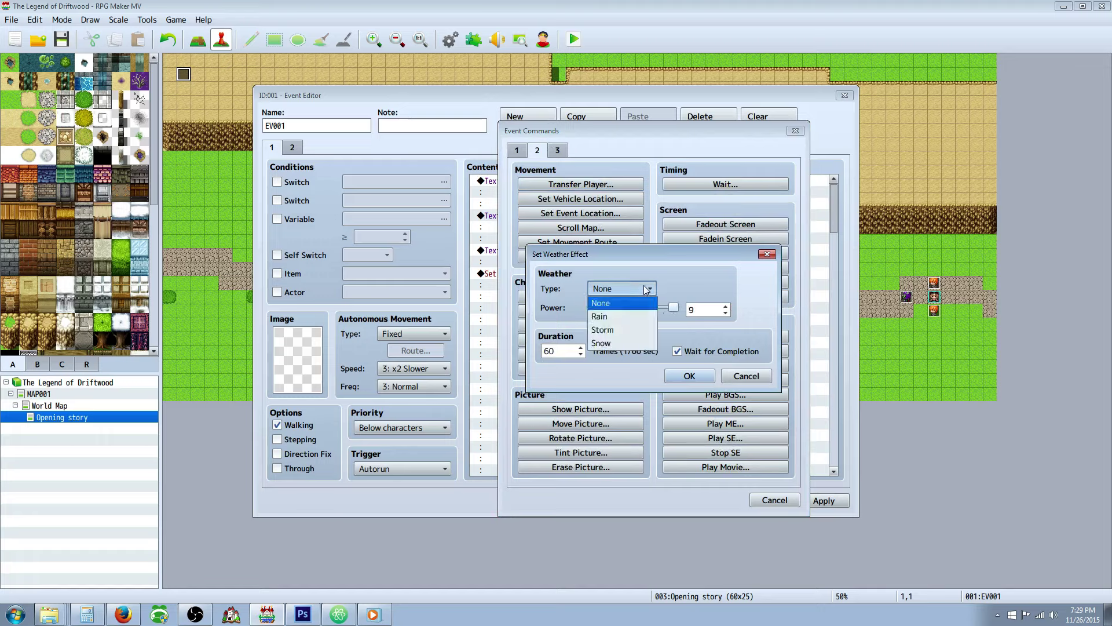
pyautogui.click(602, 330)
pyautogui.click(677, 351)
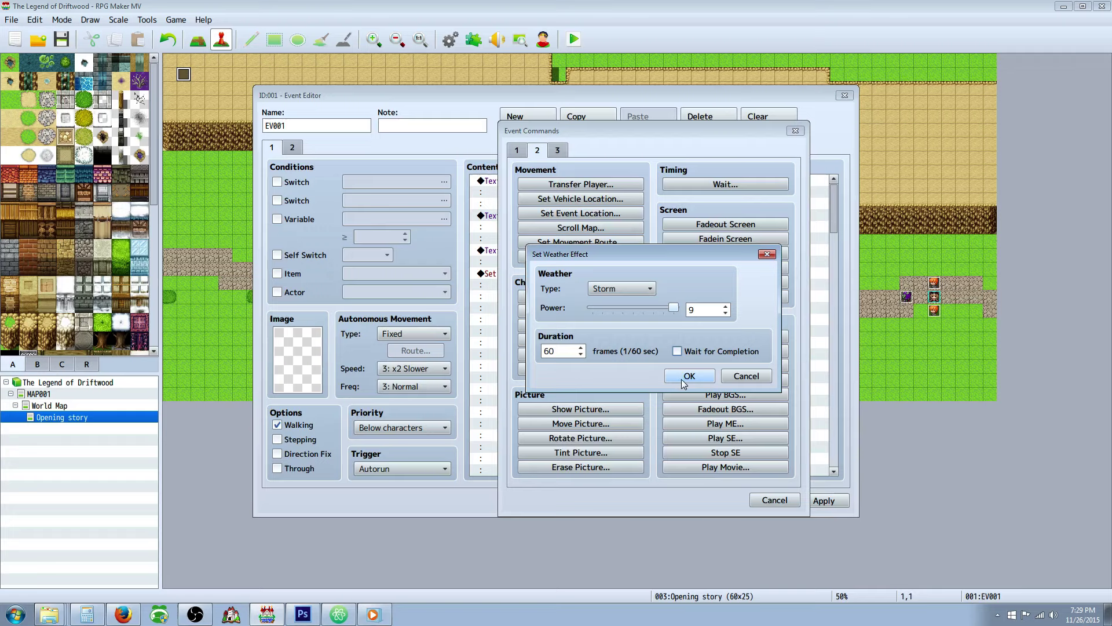
pyautogui.doubleClick(554, 351)
pyautogui.write('1')
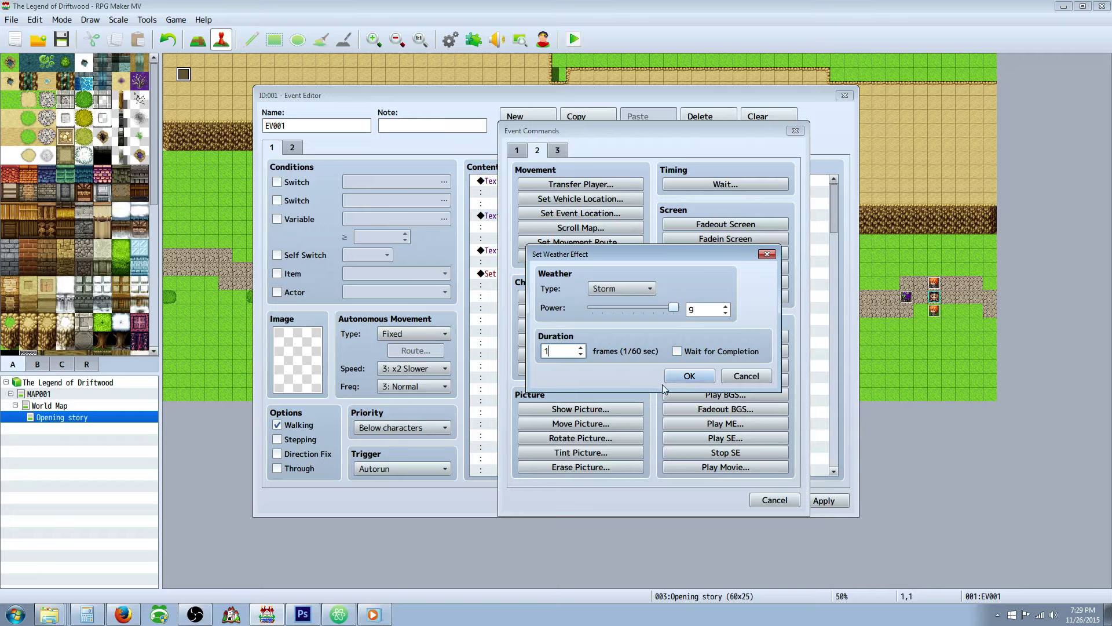
pyautogui.click(689, 376)
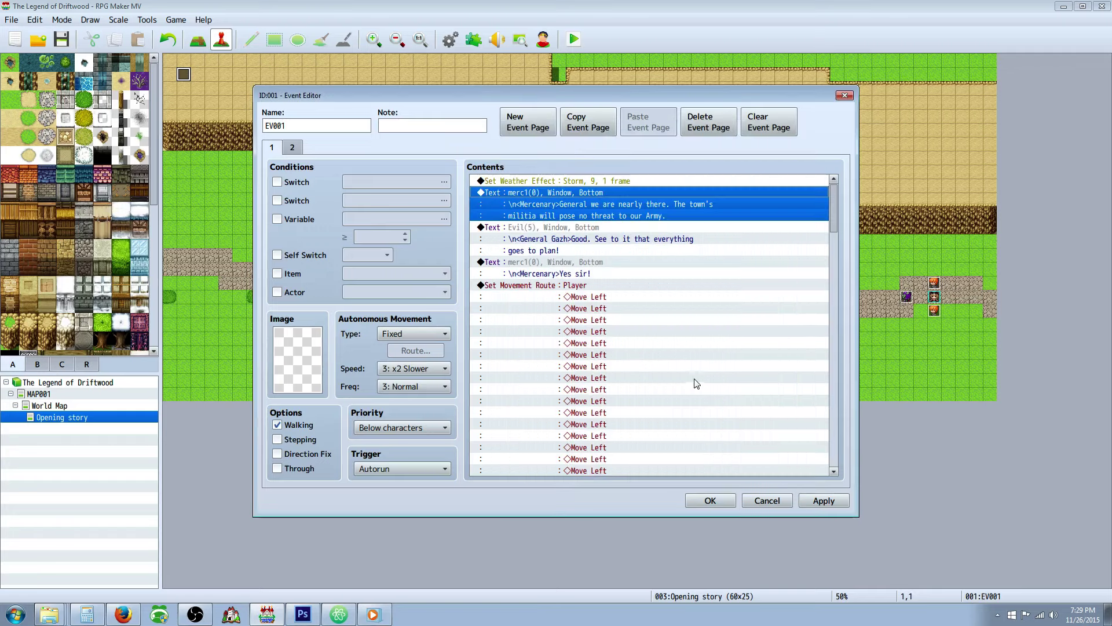
# Step: Insert a Tint Screen command before the first message, based on Night with red -153, green -153, blue -85 and gray 34
pyautogui.rightClick(596, 196)
pyautogui.click(631, 198)
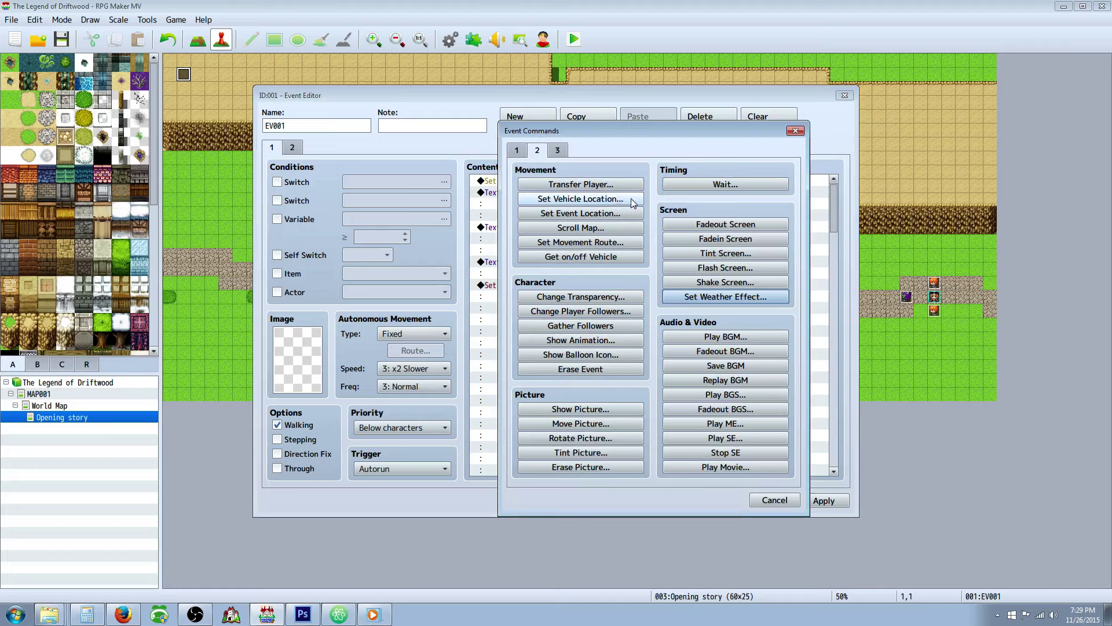
pyautogui.click(727, 255)
pyautogui.click(603, 337)
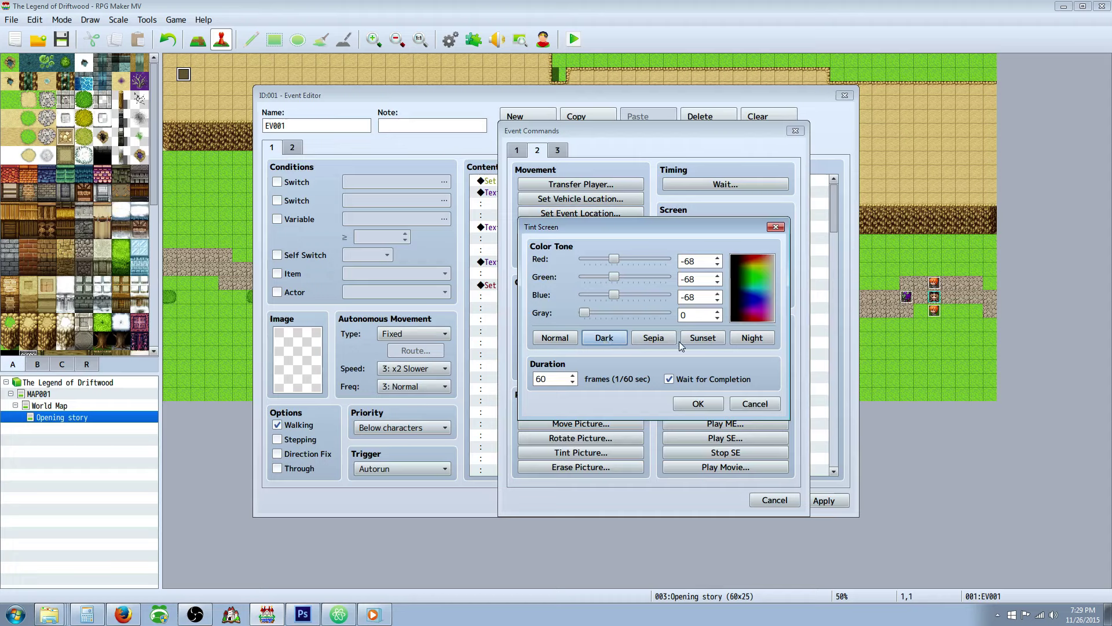
pyautogui.click(751, 339)
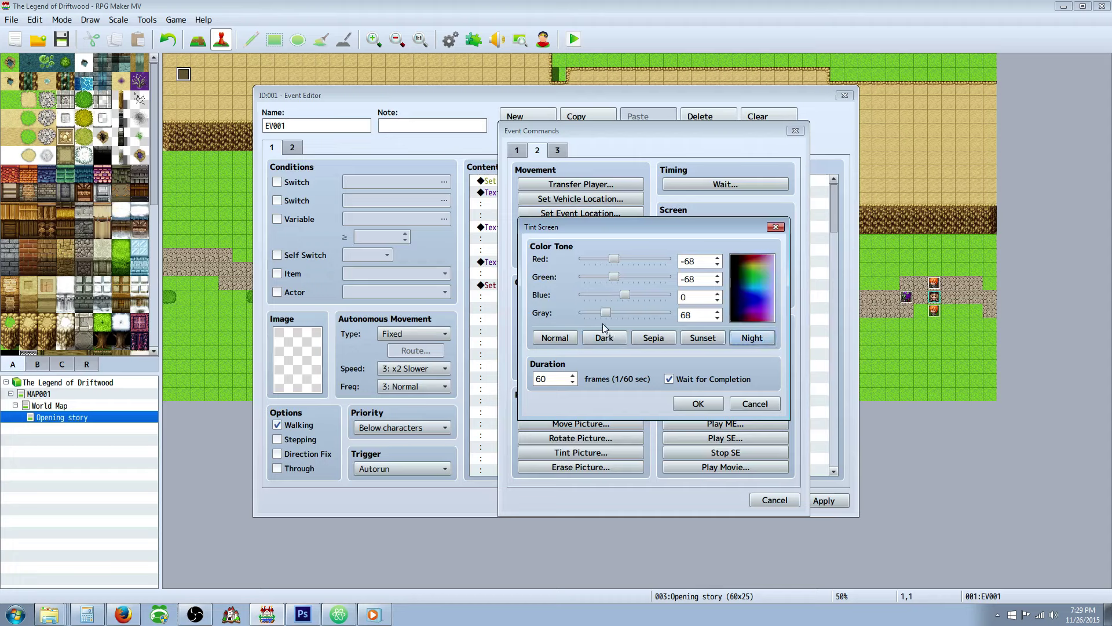
pyautogui.moveTo(606, 315); pyautogui.dragTo(603, 262)
pyautogui.click(620, 296)
pyautogui.click(698, 404)
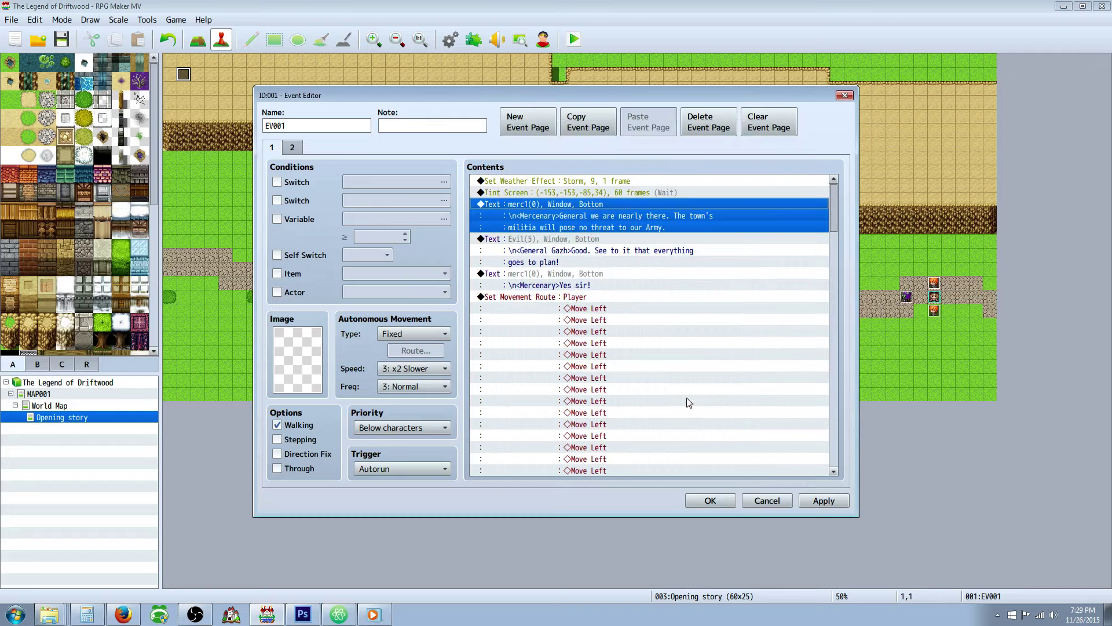
# Step: Edit the Tint Screen command to last 1 frame without waiting for completion, and apply the event changes
pyautogui.rightClick(593, 195)
pyautogui.click(614, 203)
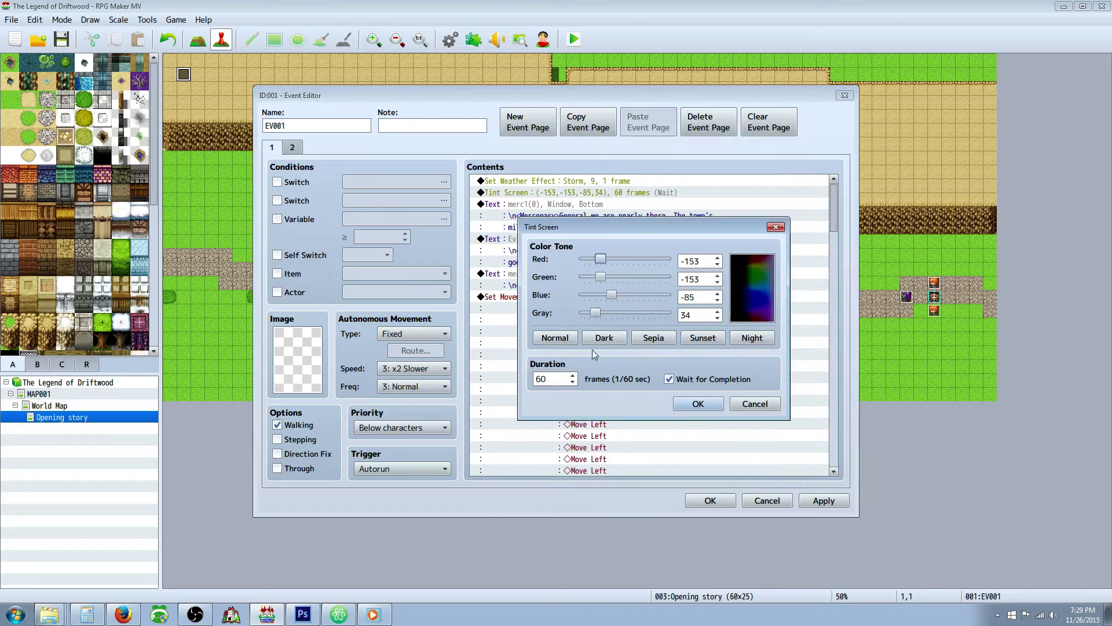
pyautogui.click(670, 379)
pyautogui.doubleClick(553, 379)
pyautogui.write('1')
pyautogui.click(698, 404)
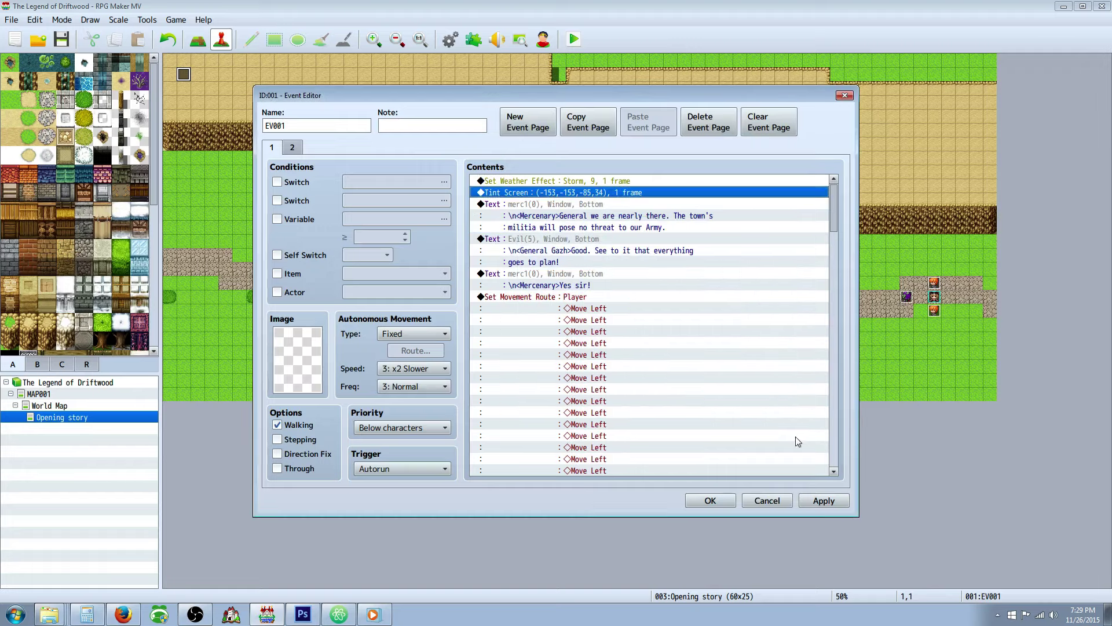
pyautogui.click(825, 499)
pyautogui.click(548, 206)
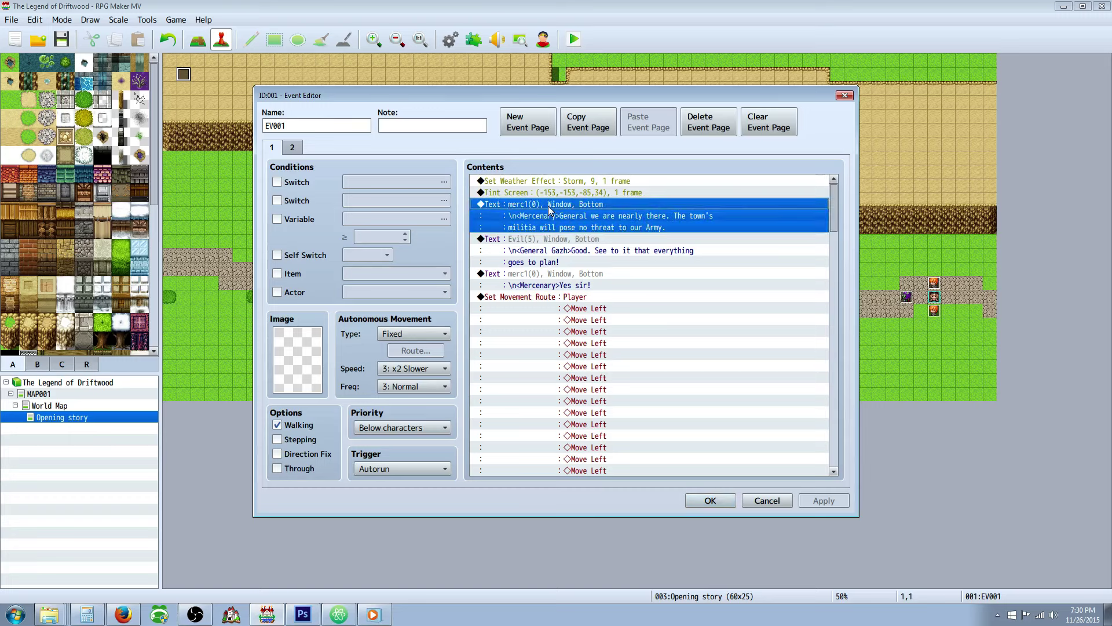
pyautogui.rightClick(548, 206)
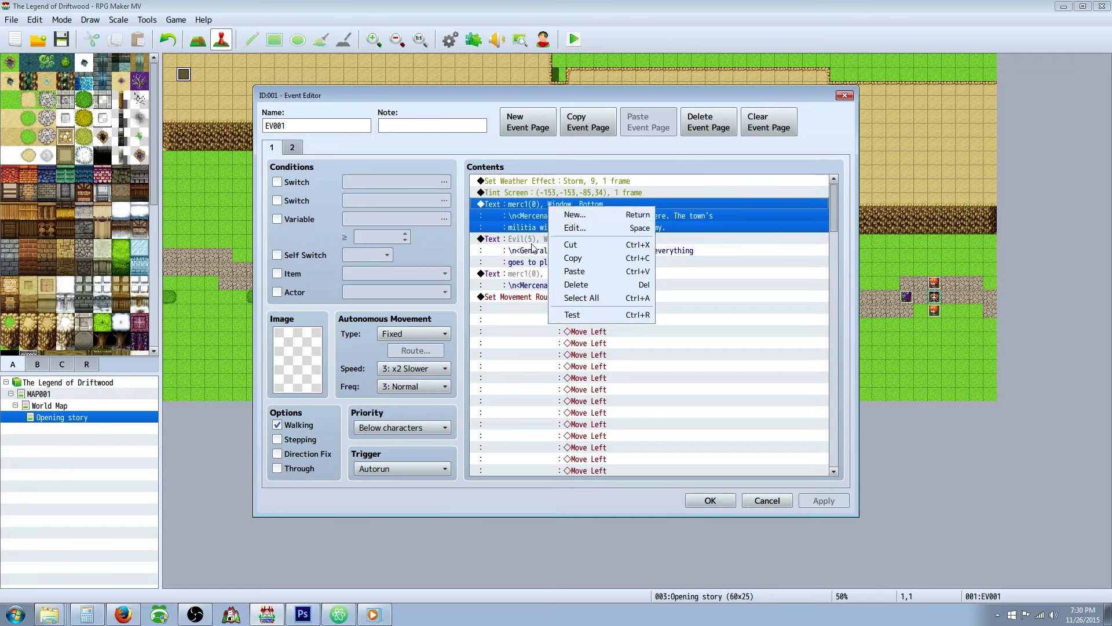
pyautogui.press('Escape')
# Step: Insert a Fadeout Screen command before the Control Self Switch command at the end of EV001 and save the event
pyautogui.scroll(-10, 800, 313)
pyautogui.moveTo(847, 336); pyautogui.dragTo(853, 469)
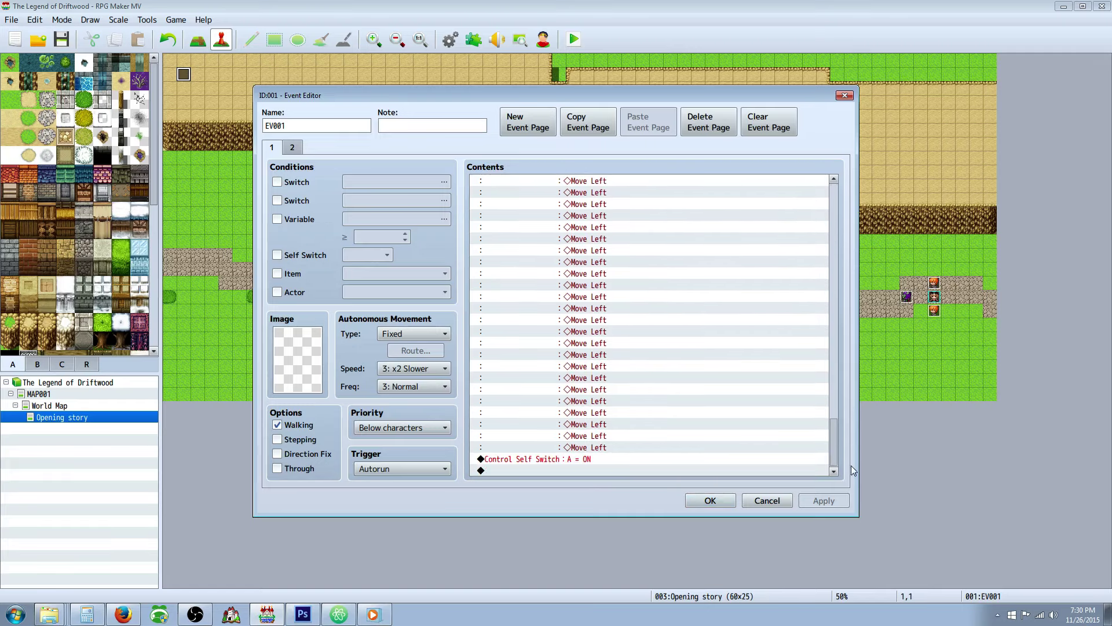
pyautogui.rightClick(585, 470)
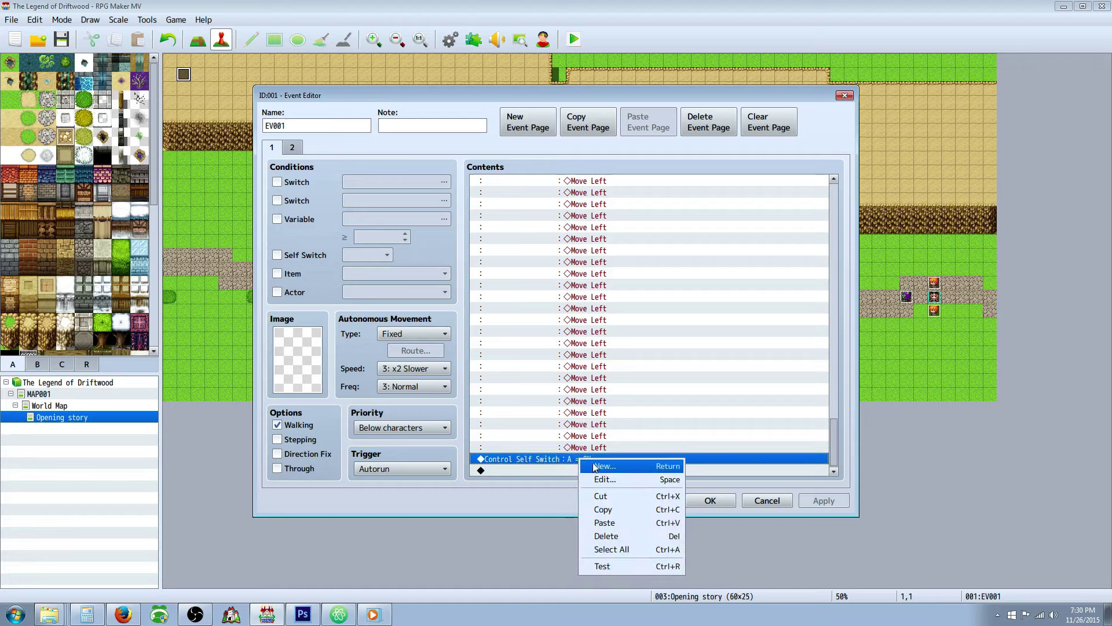
pyautogui.click(595, 465)
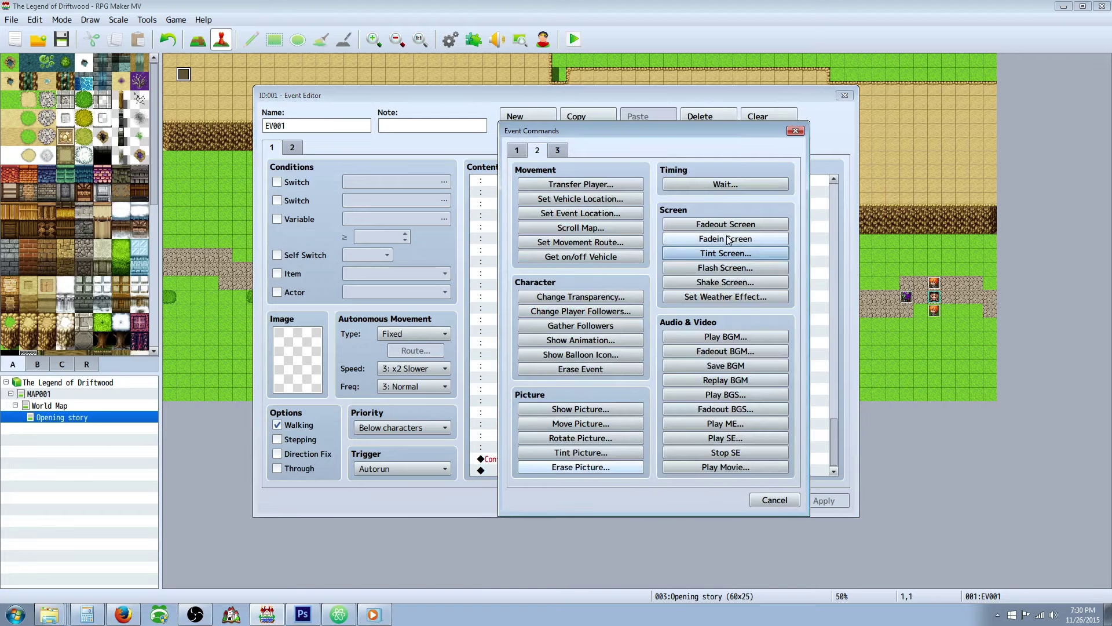
pyautogui.click(728, 234)
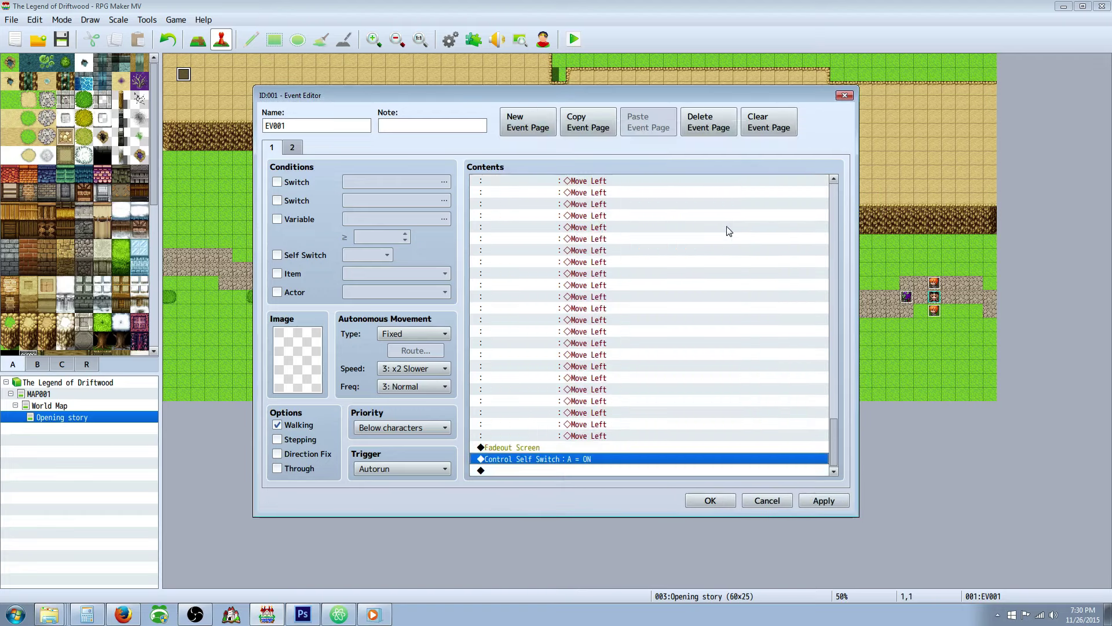
pyautogui.click(707, 500)
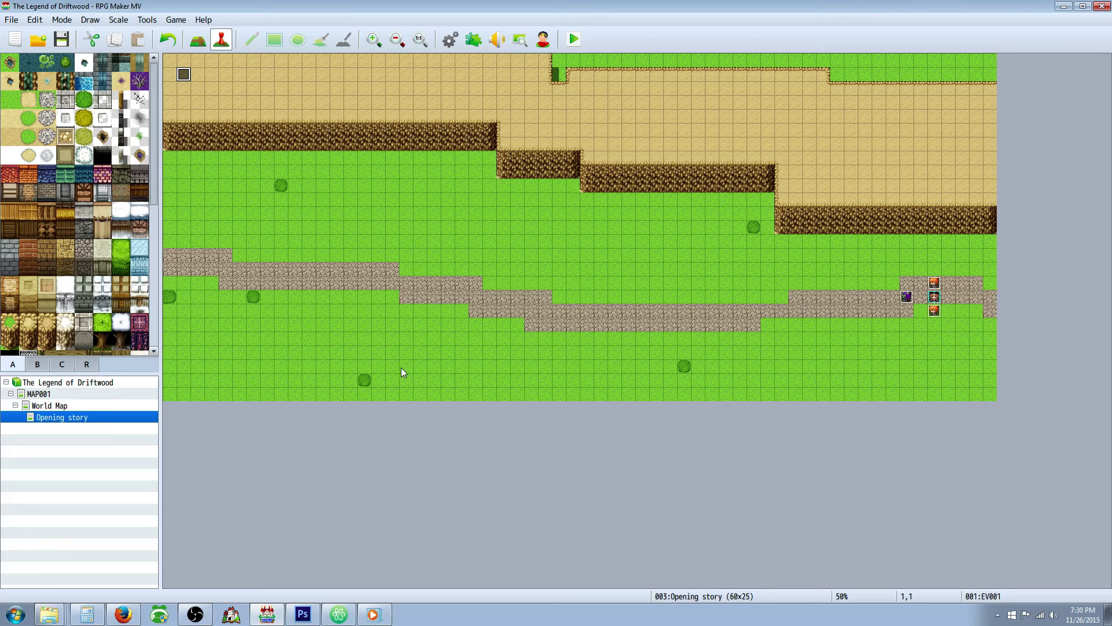
pyautogui.rightClick(61, 416)
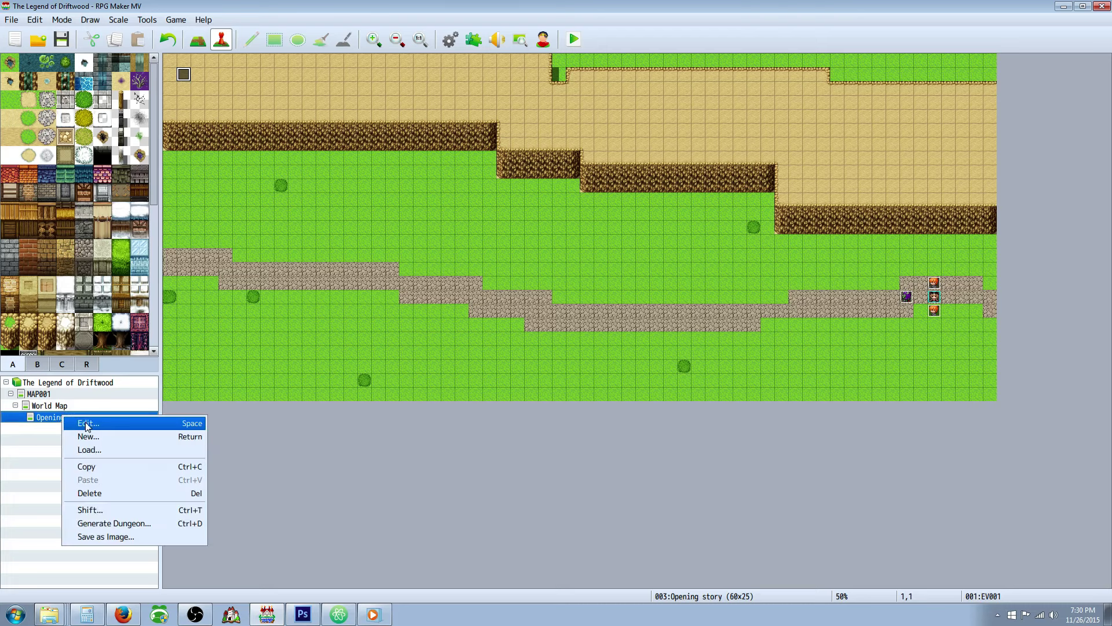
pyautogui.click(113, 438)
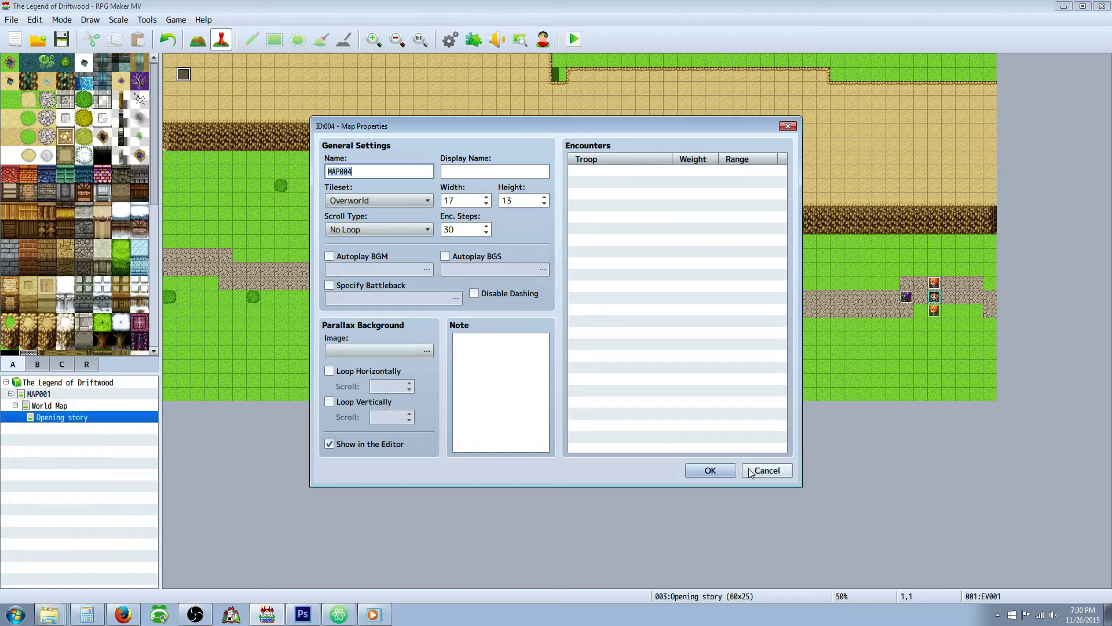
pyautogui.click(767, 470)
# Step: Open the sample maps for loading under the Opening story map and preview the world and town maps through Market
pyautogui.rightClick(67, 418)
pyautogui.click(99, 454)
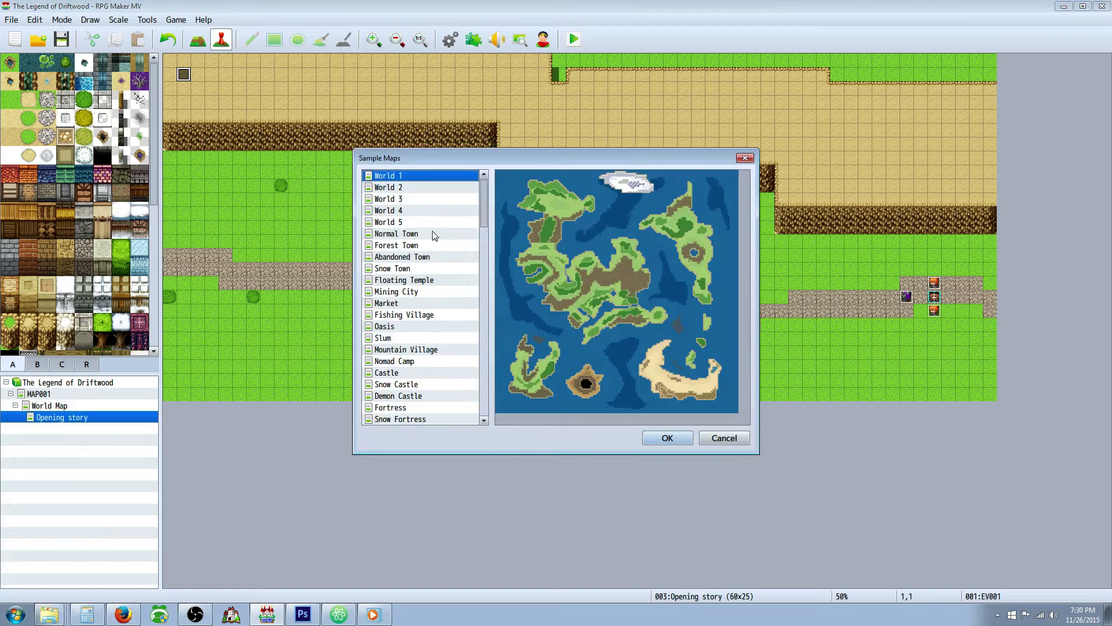
pyautogui.press('Down')
pyautogui.press('Down')
pyautogui.press('Down')
pyautogui.press('Down')
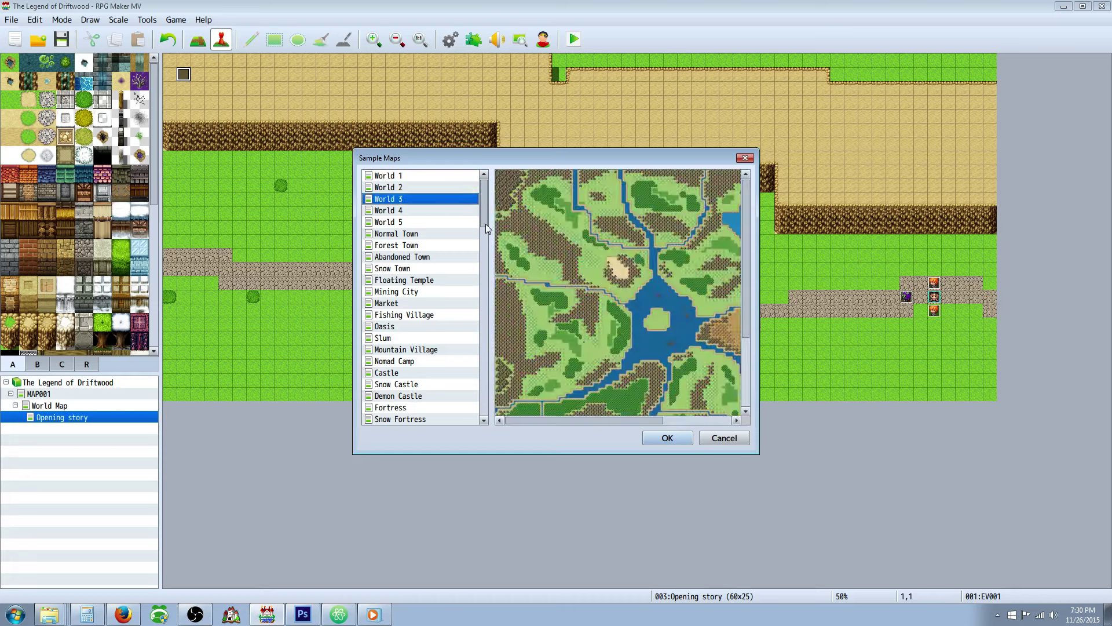
pyautogui.press('Down')
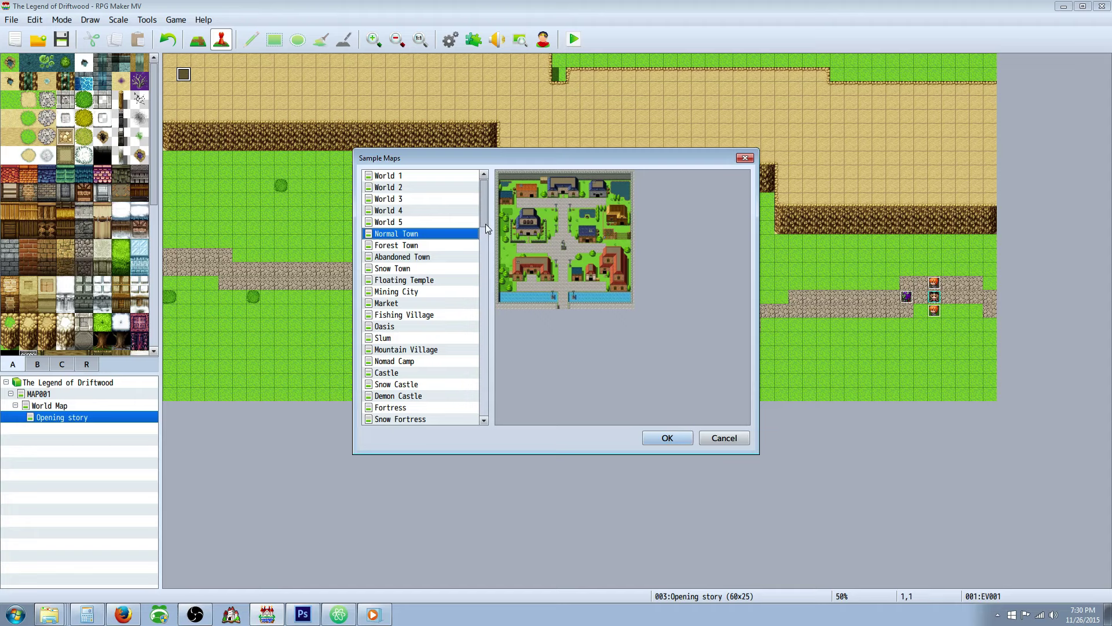
pyautogui.press('Down')
pyautogui.press('Down')
pyautogui.press('Down')
pyautogui.press('Down')
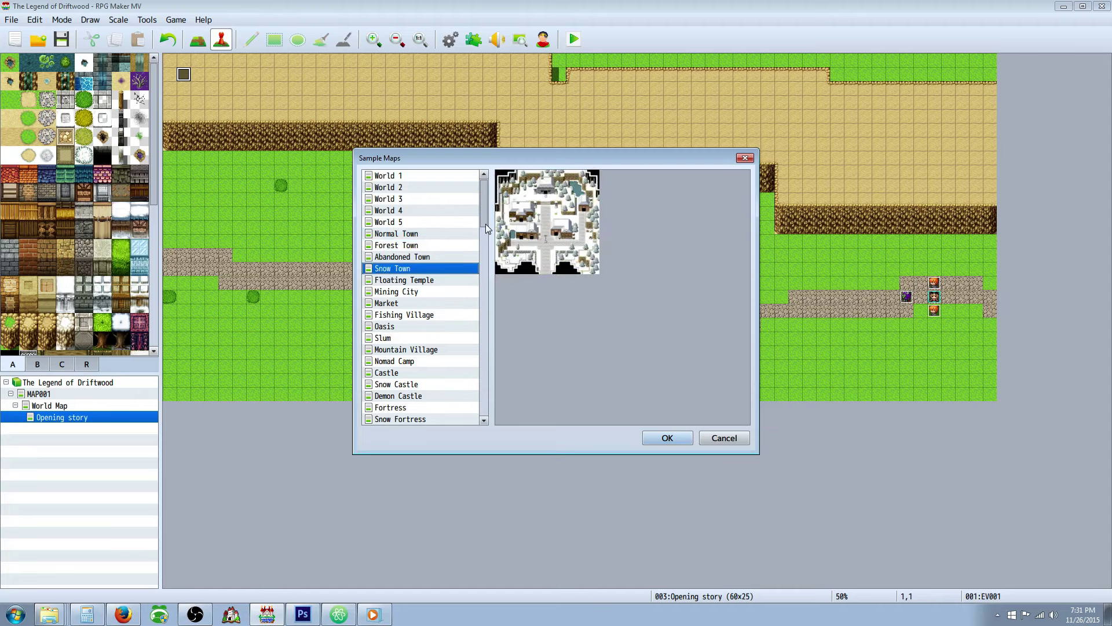
pyautogui.press('Up')
pyautogui.press('Up')
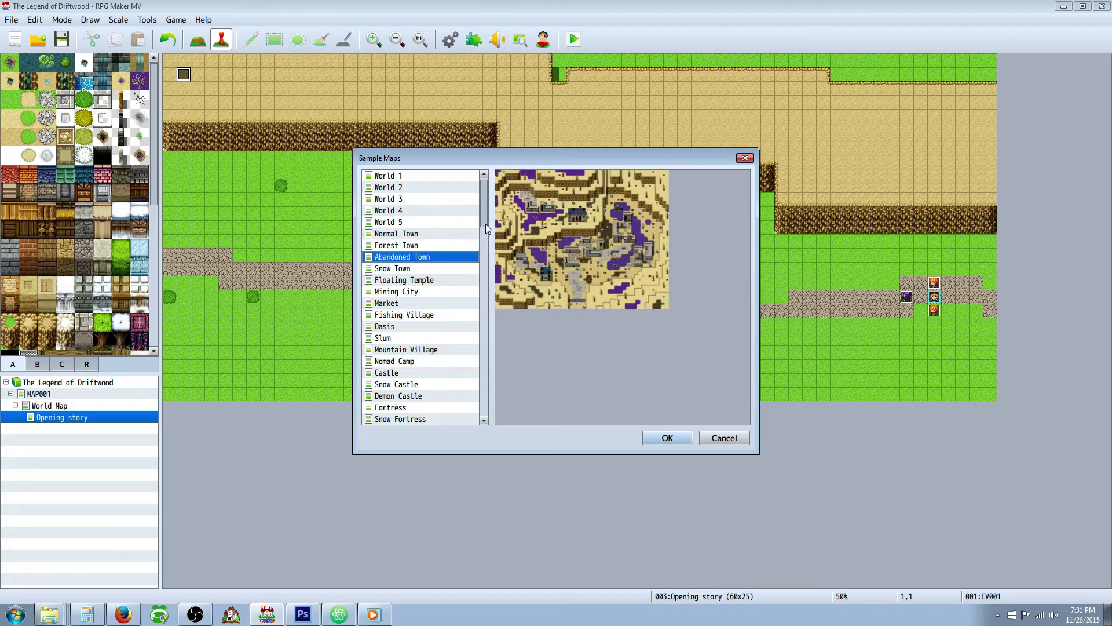
pyautogui.press('Down')
pyautogui.press('Down')
pyautogui.press('Down')
pyautogui.press('Down')
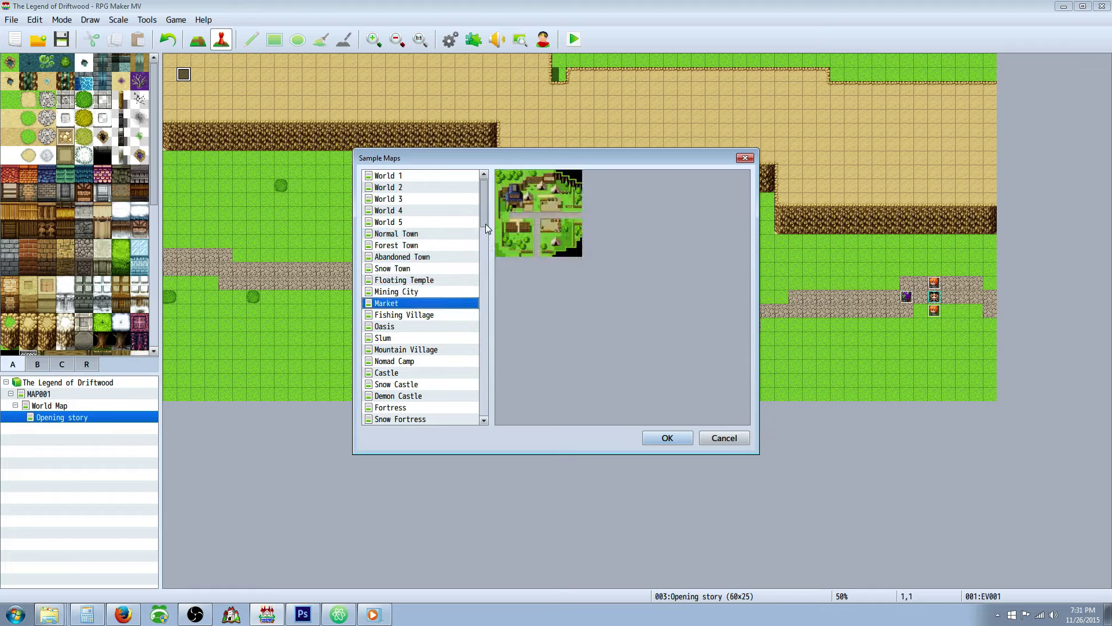
pyautogui.press('Up')
pyautogui.press('Up')
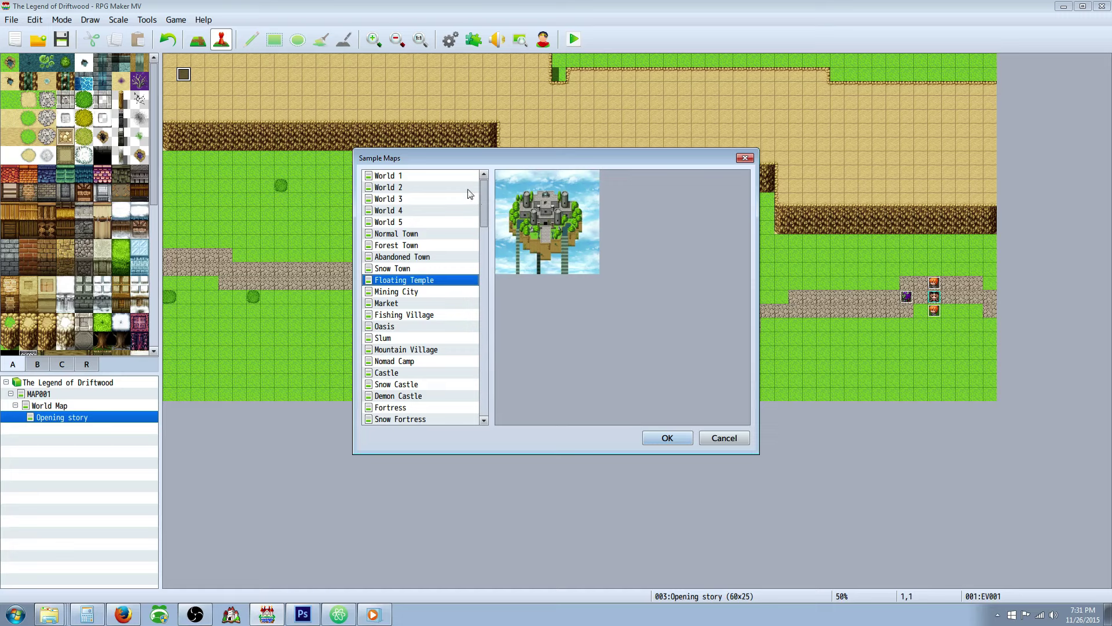
# Step: Preview the sample maps in order from World 1 through Ancient Ruins, examining the town, castle, wilderness, interior and modern layouts
pyautogui.click(425, 175)
pyautogui.press('Down')
pyautogui.press('Down')
pyautogui.press('Down')
pyautogui.press('Down')
pyautogui.press('Down')
pyautogui.press('Down')
pyautogui.press('Down')
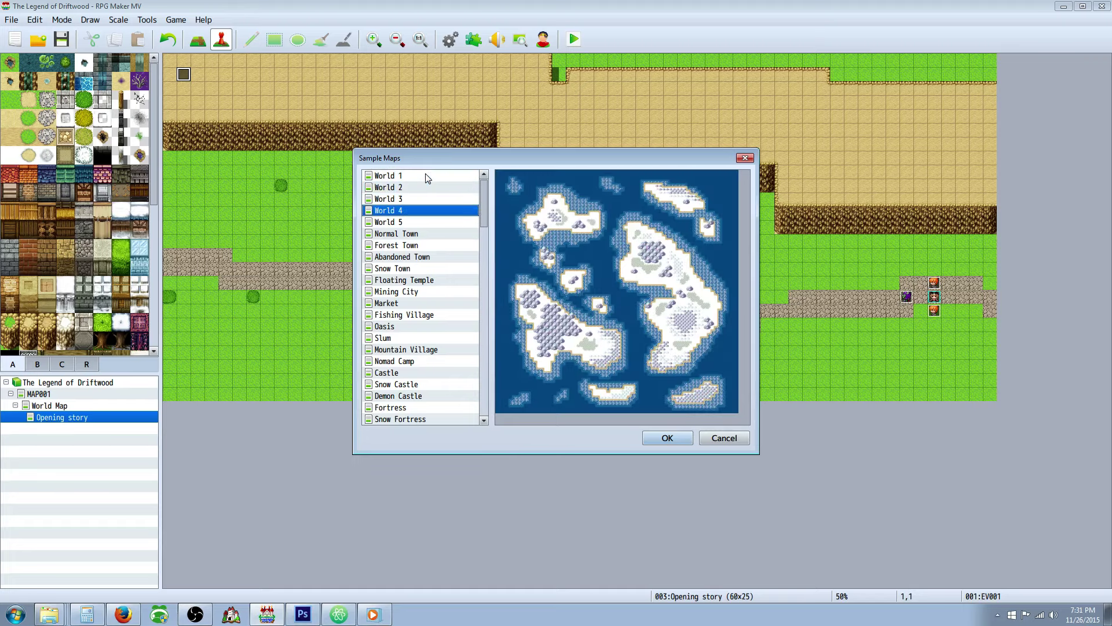
pyautogui.press('Down')
pyautogui.press('Down')
pyautogui.press('Down')
pyautogui.press('Down')
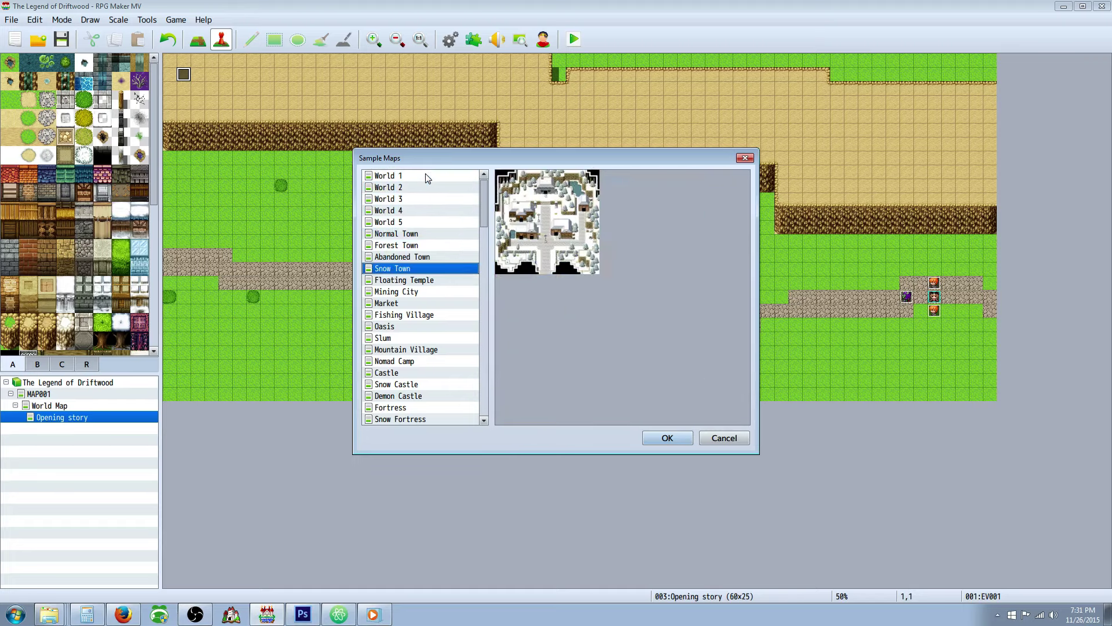
pyautogui.press('Down')
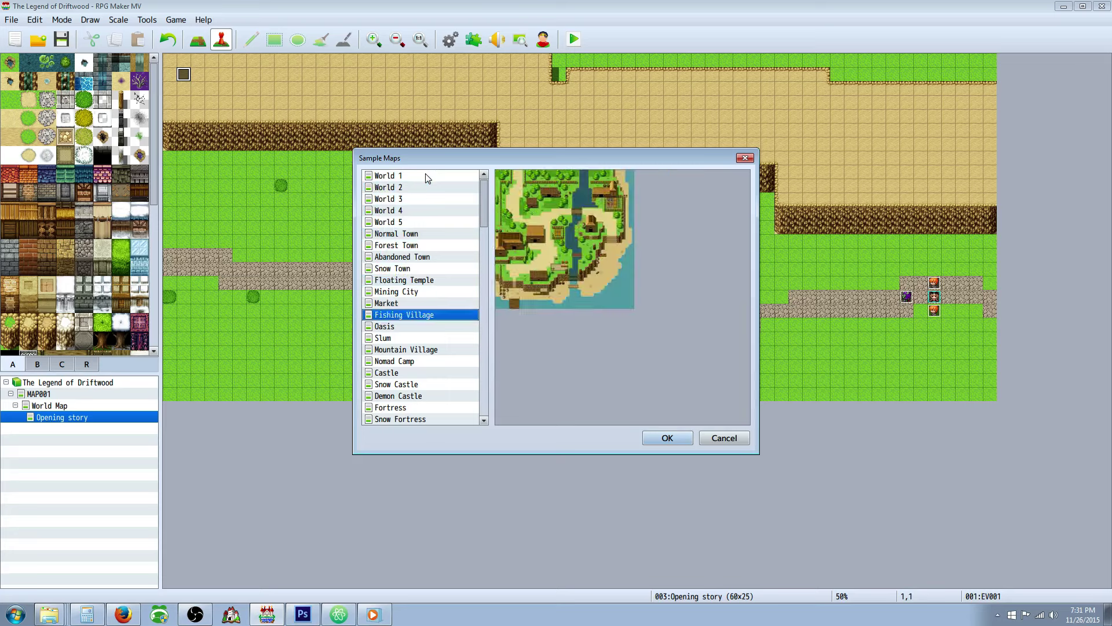
pyautogui.press('Down')
pyautogui.press('Down')
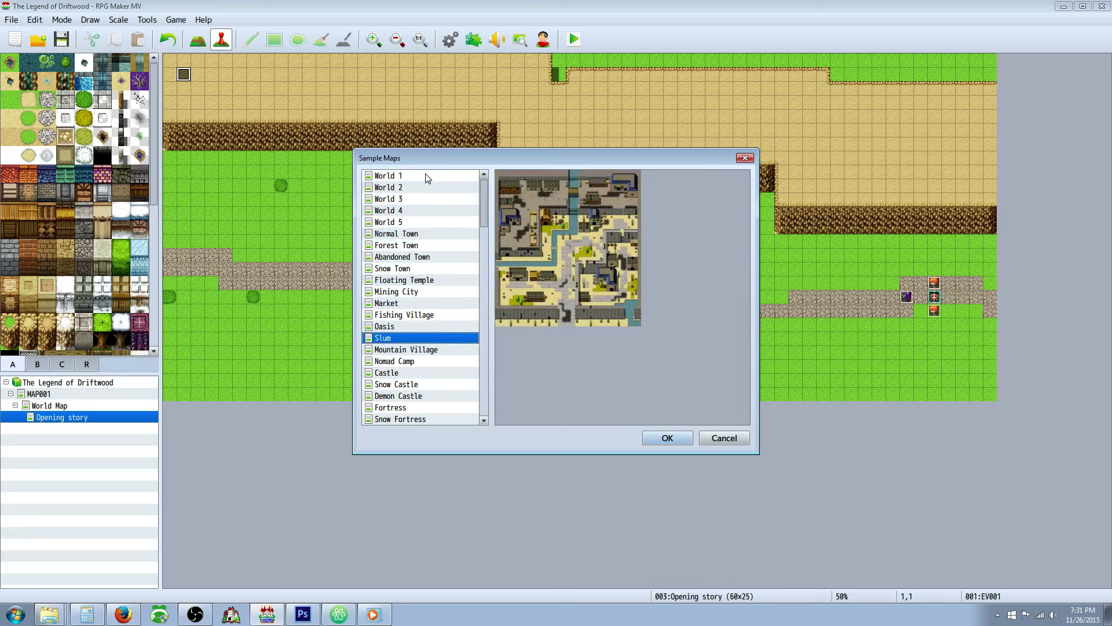
pyautogui.press('Down')
pyautogui.press('Up')
pyautogui.press('Down')
pyautogui.press('Up')
pyautogui.press('Down')
pyautogui.press('Down')
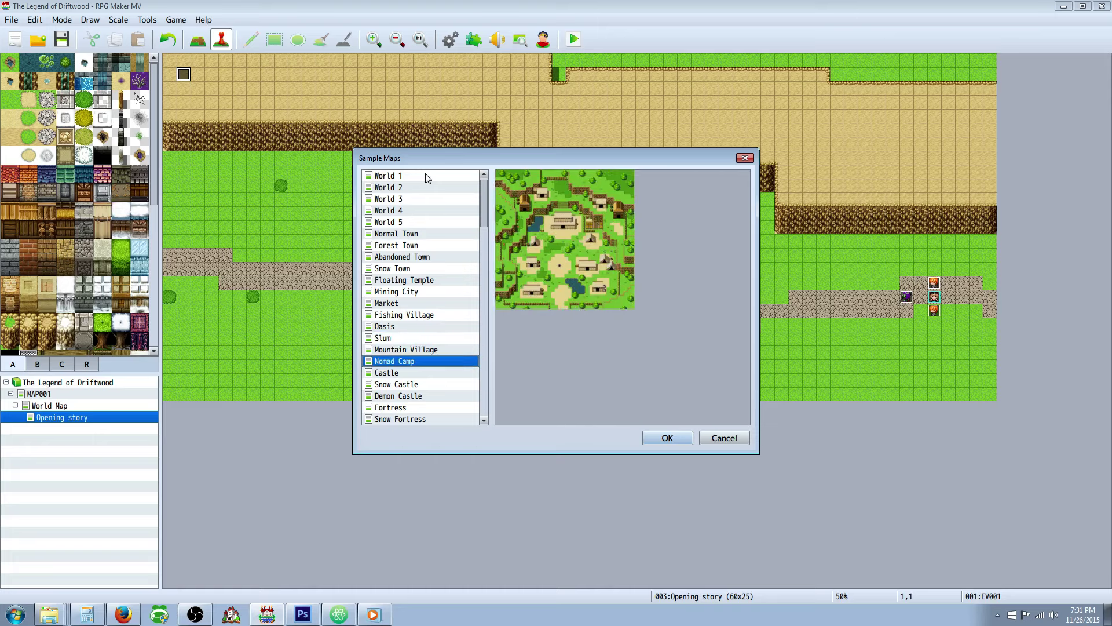
pyautogui.press('Up')
pyautogui.press('Down')
pyautogui.press('Up')
pyautogui.press('Down')
pyautogui.press('Down')
pyautogui.press('Down')
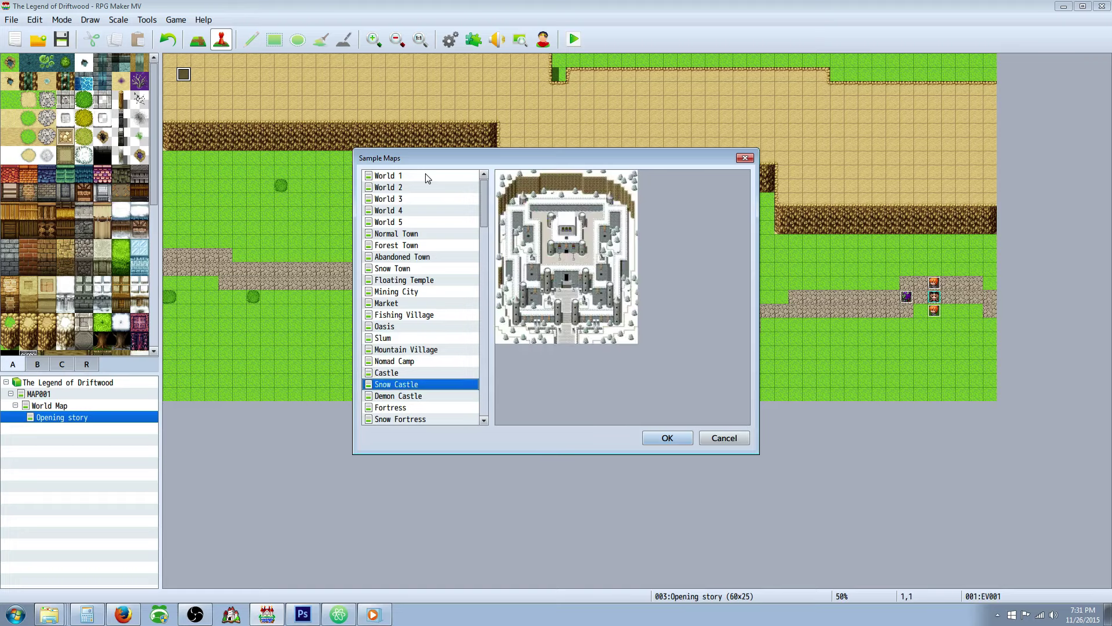
pyautogui.press('Down')
pyautogui.press('Down')
pyautogui.press('Down')
pyautogui.press('Up')
pyautogui.press('Down')
pyautogui.press('Down')
pyautogui.press('Down')
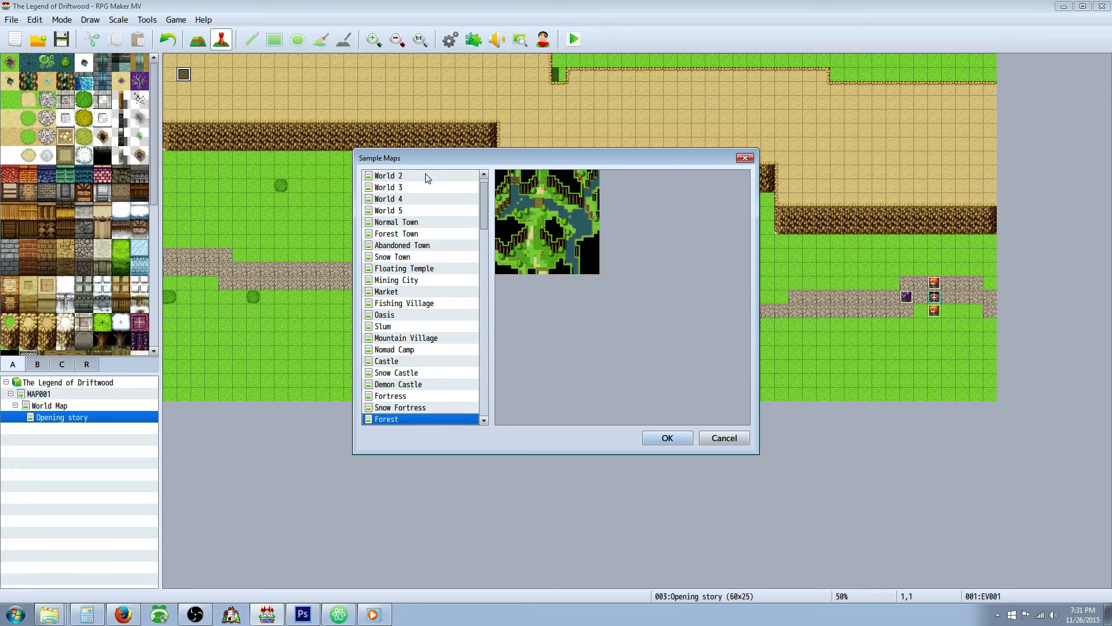
pyautogui.press('Down')
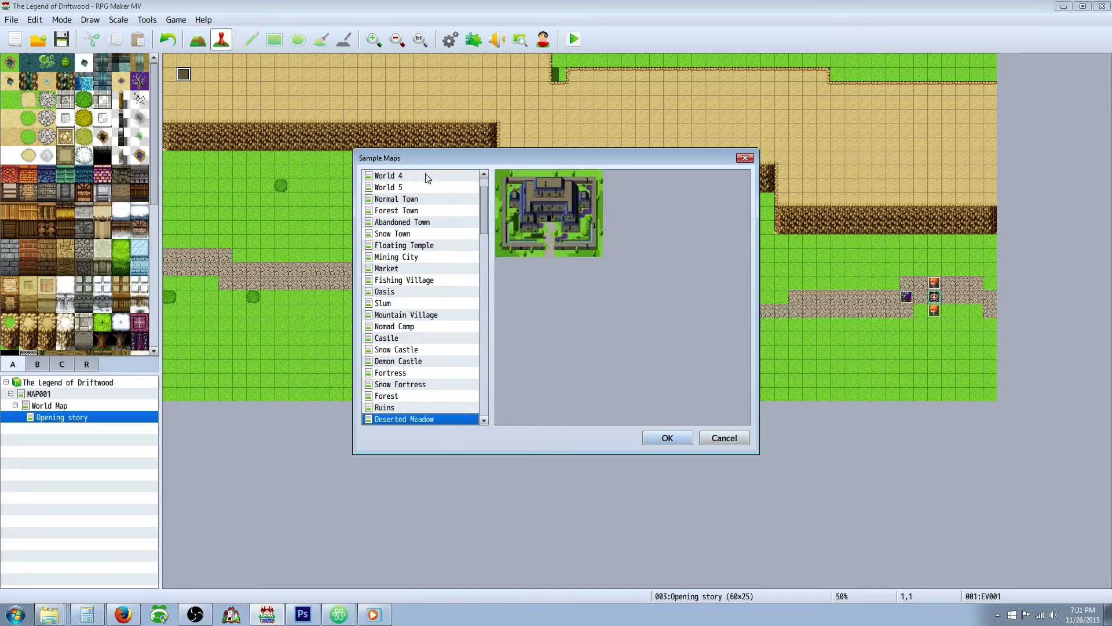
pyautogui.press('Down')
pyautogui.press('Down')
pyautogui.press('Down')
pyautogui.press('Up')
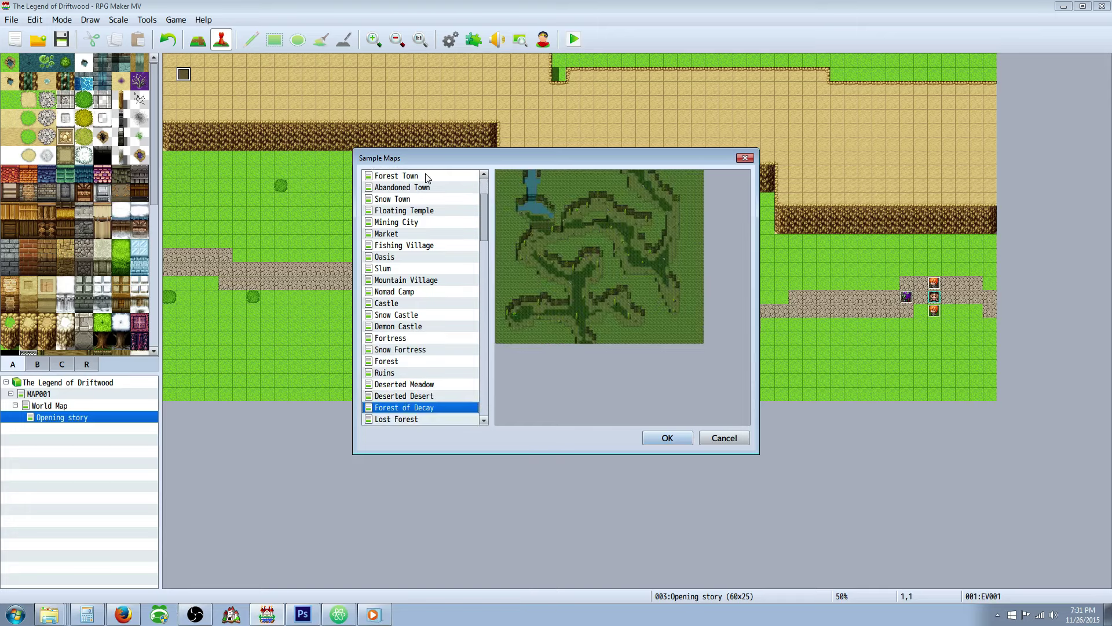
pyautogui.press('Down')
pyautogui.press('Down')
pyautogui.press('Down')
pyautogui.press('Down')
pyautogui.press('Up')
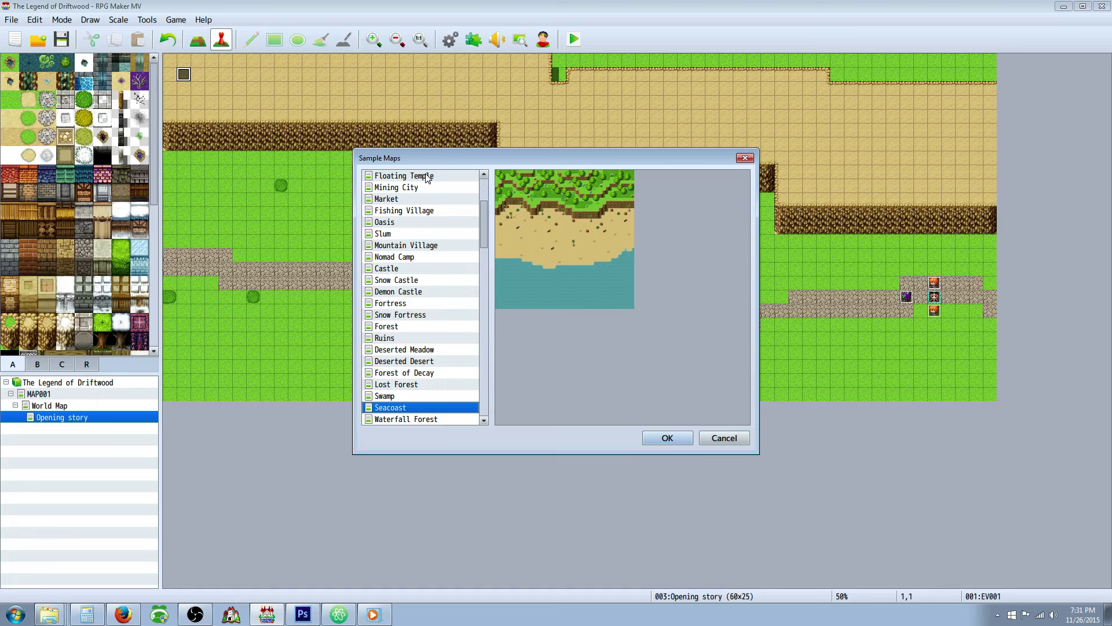
pyautogui.press('Down')
pyautogui.press('Down')
pyautogui.press('Up')
pyautogui.press('Down')
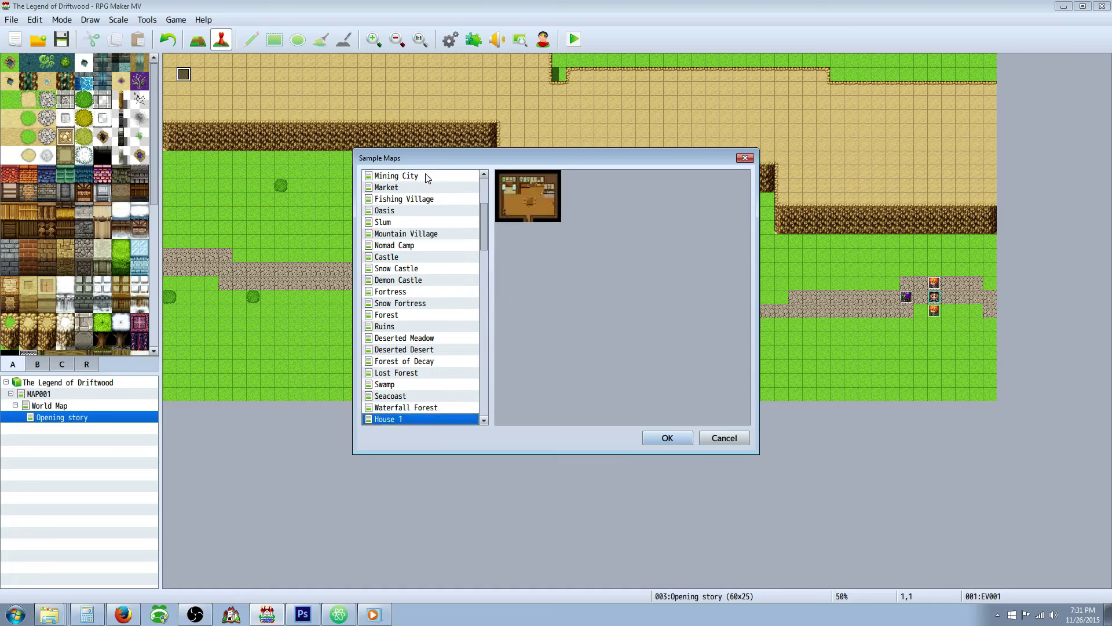
pyautogui.press('Down')
pyautogui.press('Down')
pyautogui.press('Down')
pyautogui.press('Down')
pyautogui.press('Down')
pyautogui.press('Down')
pyautogui.press('Down')
pyautogui.press('Down')
pyautogui.press('Down')
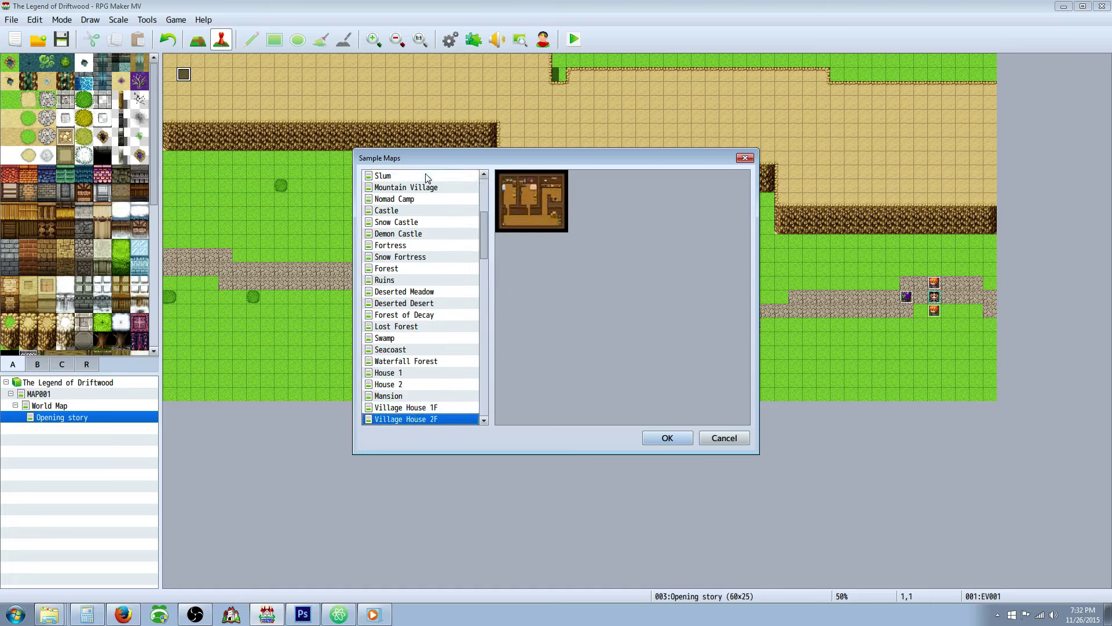
pyautogui.press('Down')
pyautogui.press('Down')
pyautogui.press('Down')
pyautogui.press('Down')
pyautogui.press('Down')
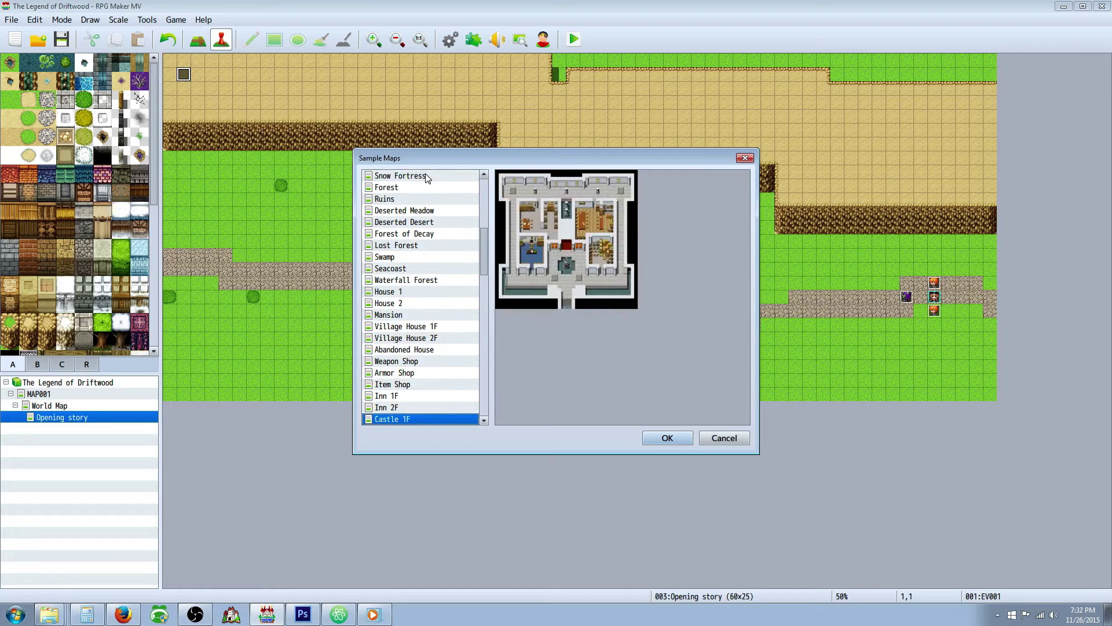
pyautogui.press('Down')
pyautogui.press('Down')
pyautogui.press('Down')
pyautogui.press('Down')
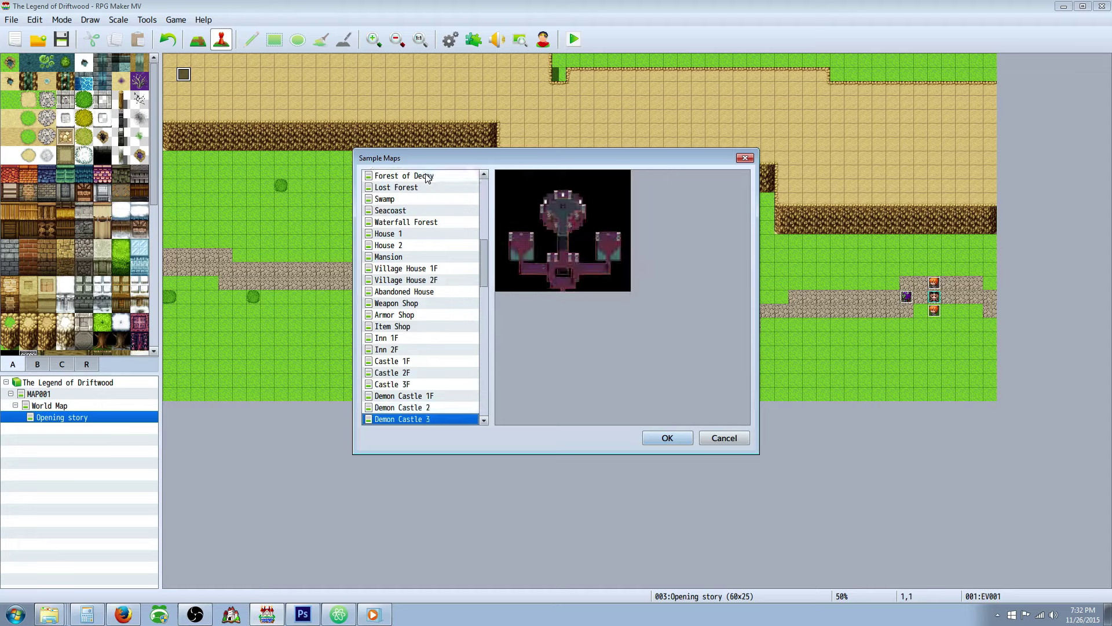
pyautogui.press('Down')
pyautogui.press('Up')
pyautogui.press('Up')
pyautogui.press('Down')
pyautogui.press('Down')
pyautogui.press('Down')
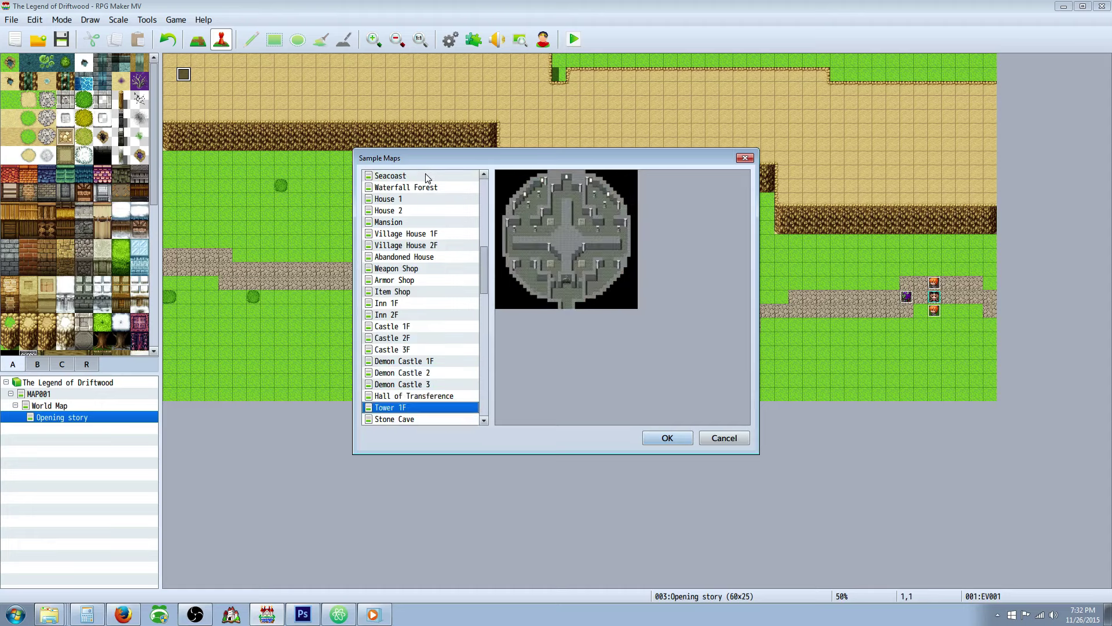
pyautogui.press('Up')
pyautogui.press('Down')
pyautogui.press('Down')
pyautogui.press('Down')
pyautogui.press('Down')
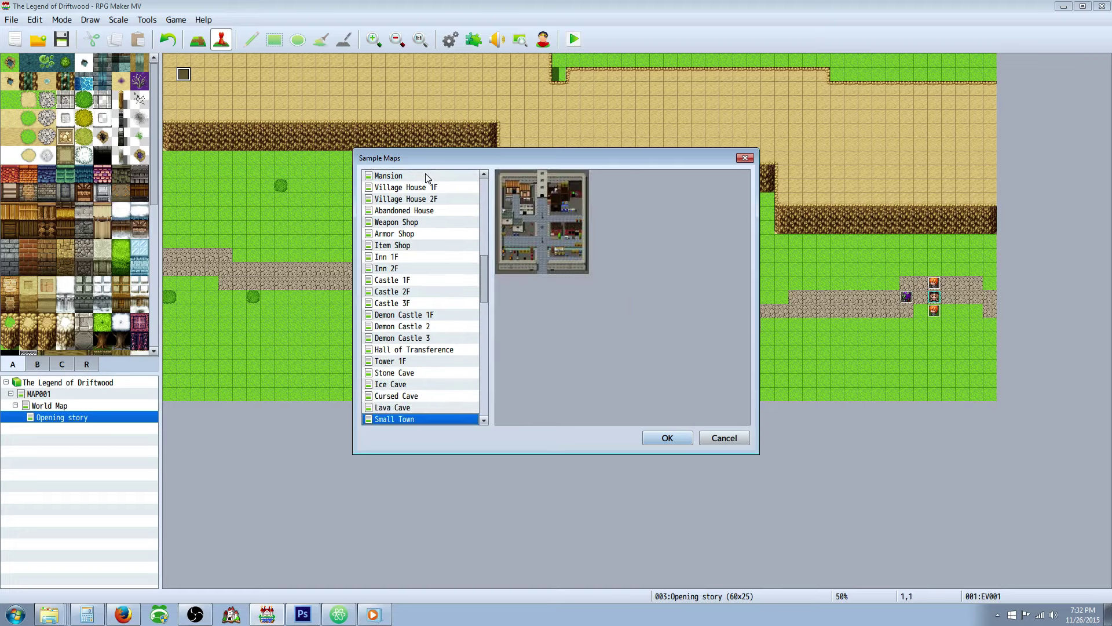
pyautogui.press('Down')
pyautogui.press('Down')
pyautogui.press('Down')
pyautogui.press('Down')
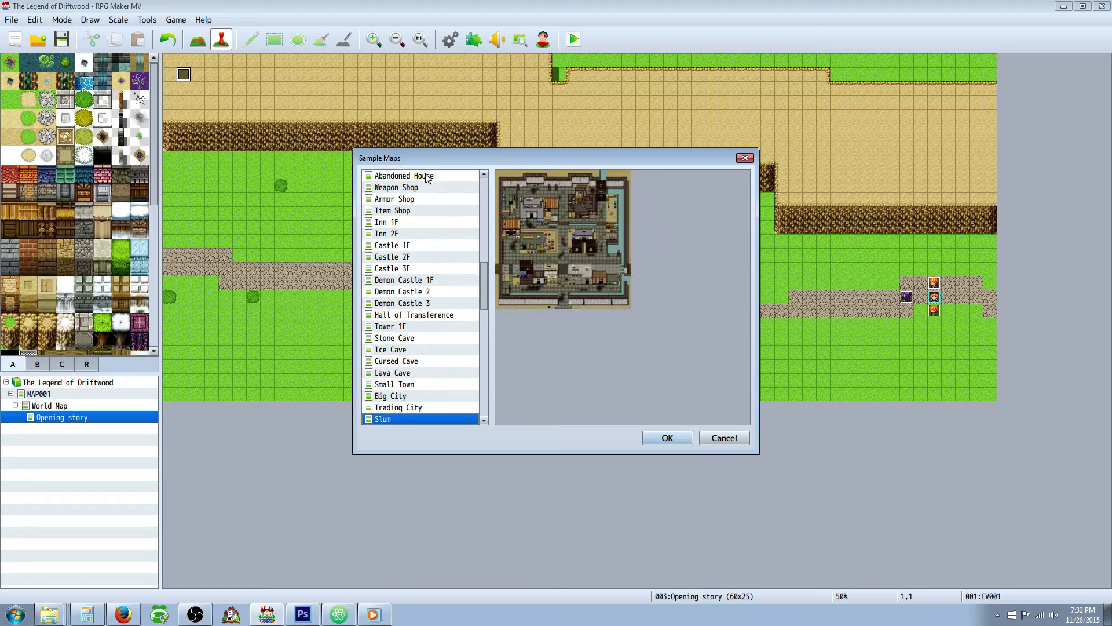
pyautogui.press('Down')
pyautogui.press('Down')
pyautogui.press('Down')
pyautogui.press('Down')
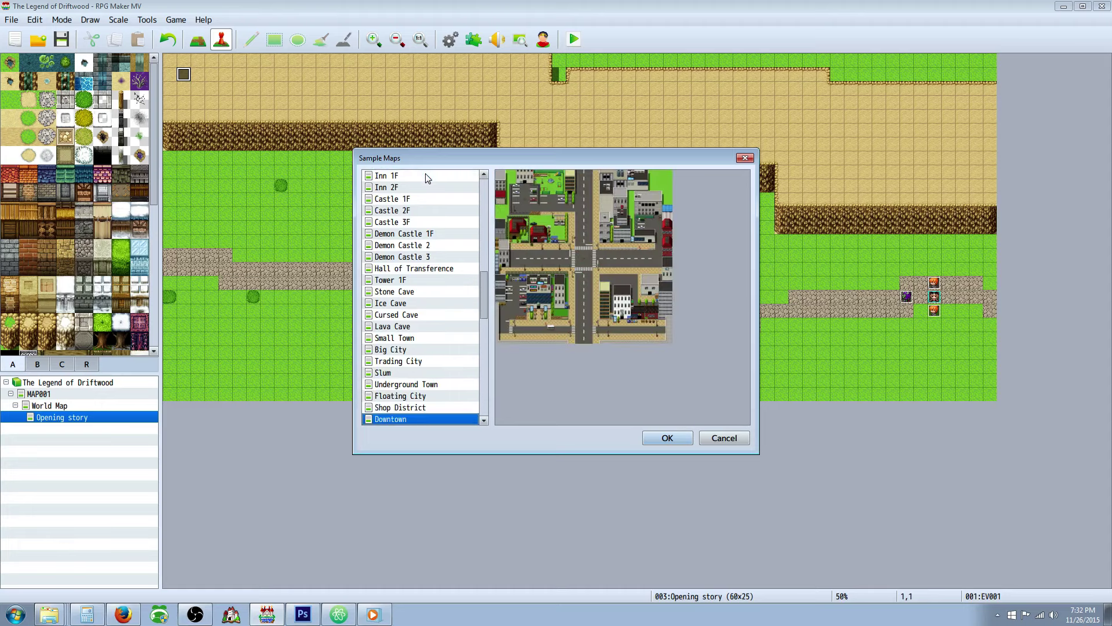
pyautogui.press('Down')
pyautogui.press('Down')
pyautogui.press('Down')
pyautogui.press('Down')
pyautogui.press('Down')
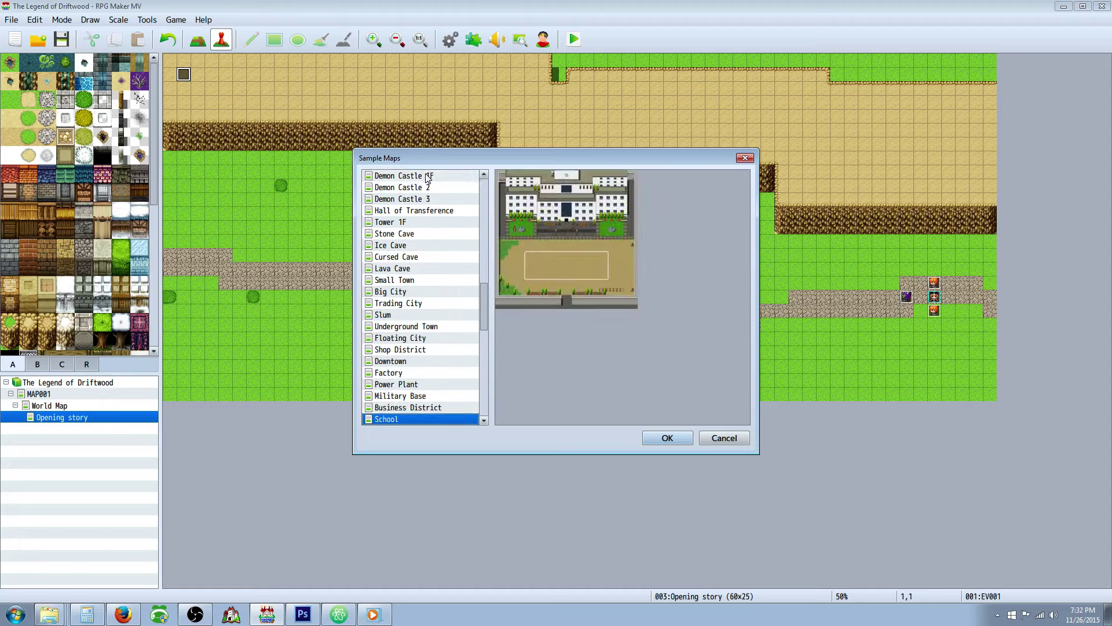
pyautogui.press('Down')
pyautogui.press('Down')
pyautogui.press('Down')
pyautogui.press('Down')
pyautogui.press('Down')
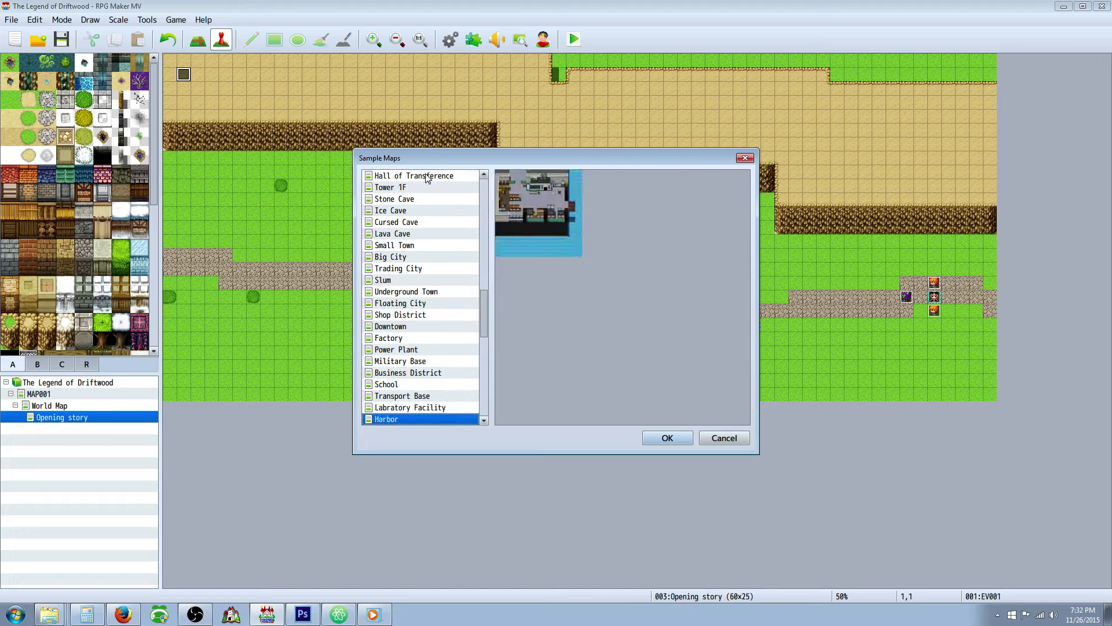
pyautogui.press('Down')
pyautogui.press('Down')
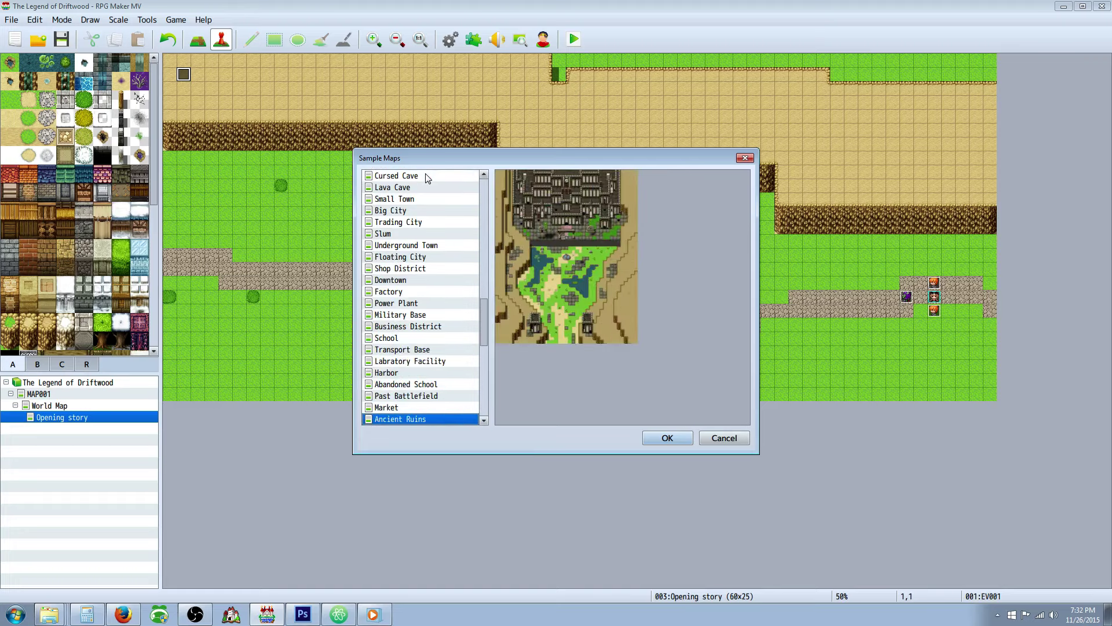
# Step: Preview the remaining sample maps in order from Transport Route through Hospital, examining the outdoor, shop, school, base and sci-fi layouts
pyautogui.press('Down')
pyautogui.press('Down')
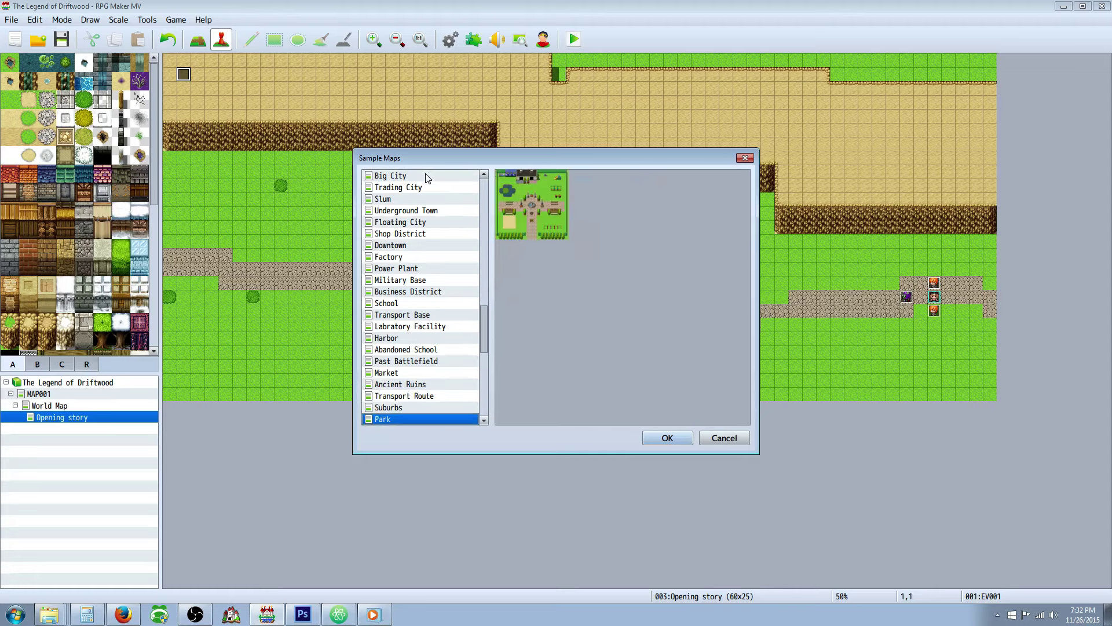
pyautogui.press('Down')
pyautogui.press('Down')
pyautogui.press('Down')
pyautogui.press('Down')
pyautogui.press('Down')
pyautogui.press('Down')
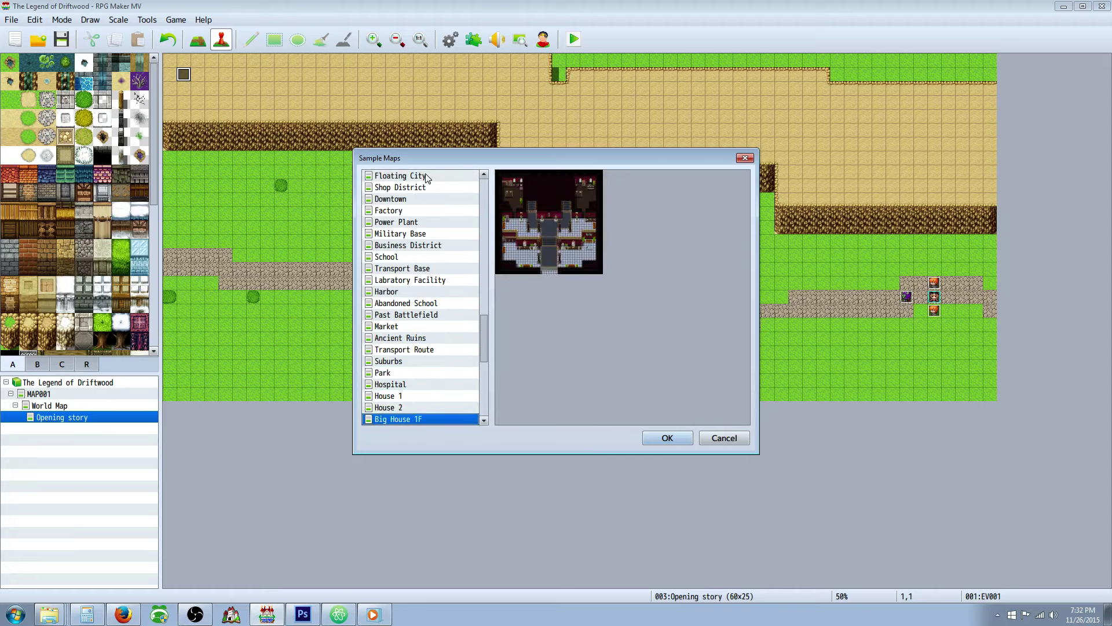
pyautogui.press('Down')
pyautogui.press('Down')
pyautogui.press('Down')
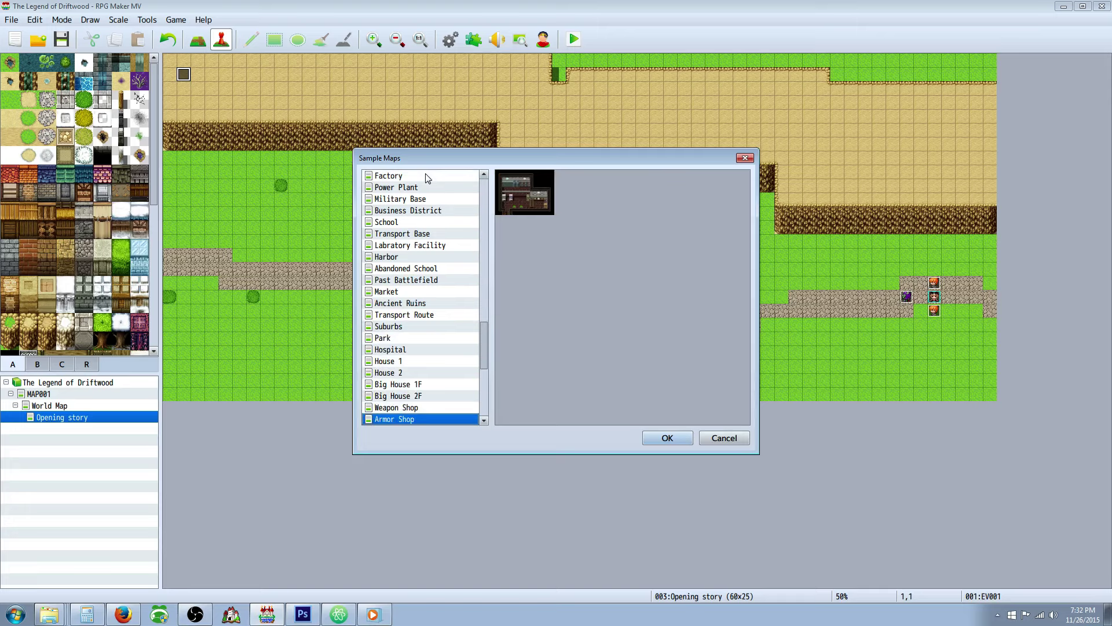
pyautogui.press('Down')
pyautogui.press('Down')
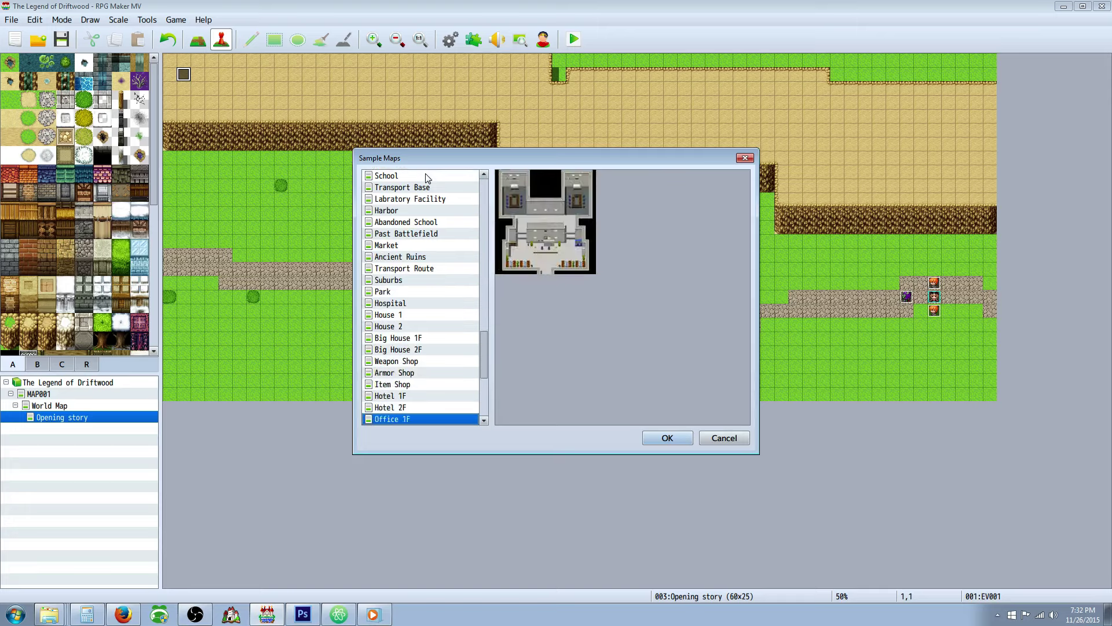
pyautogui.press('Down')
pyautogui.press('Down')
pyautogui.press('Down')
pyautogui.press('Down')
pyautogui.press('Down')
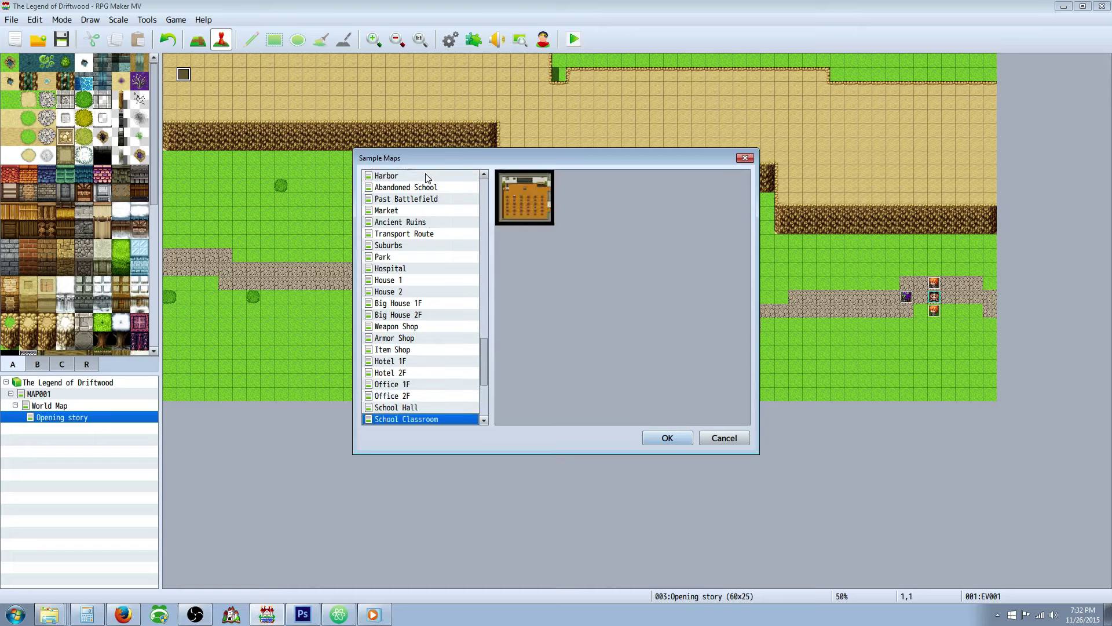
pyautogui.press('Down')
pyautogui.press('Down')
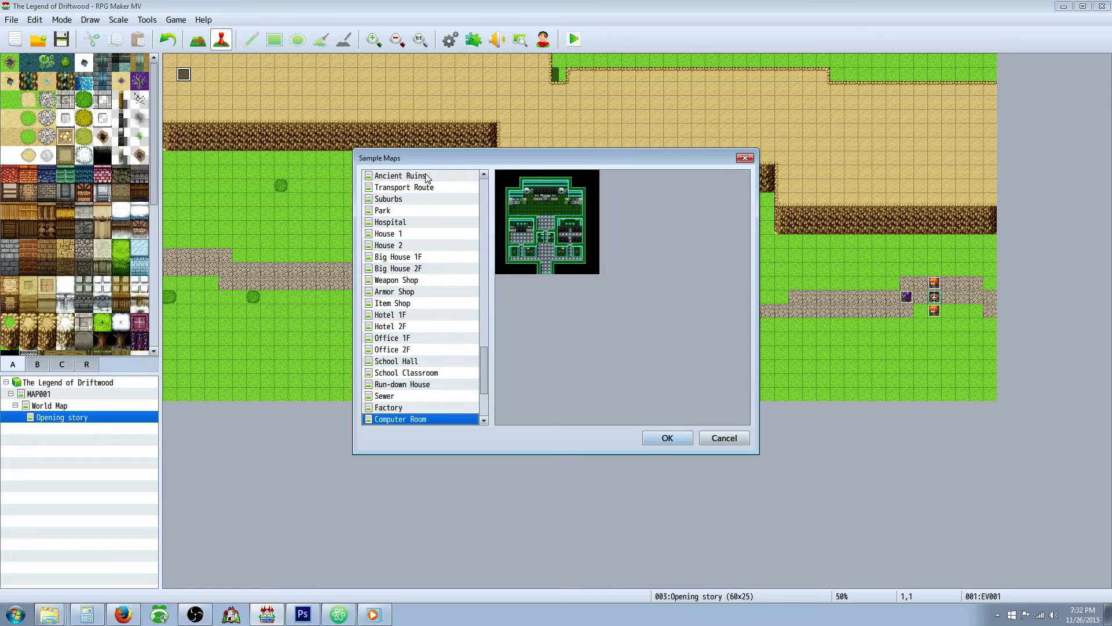
pyautogui.press('Down')
pyautogui.press('Down')
pyautogui.press('Down')
pyautogui.press('Down')
pyautogui.press('Down')
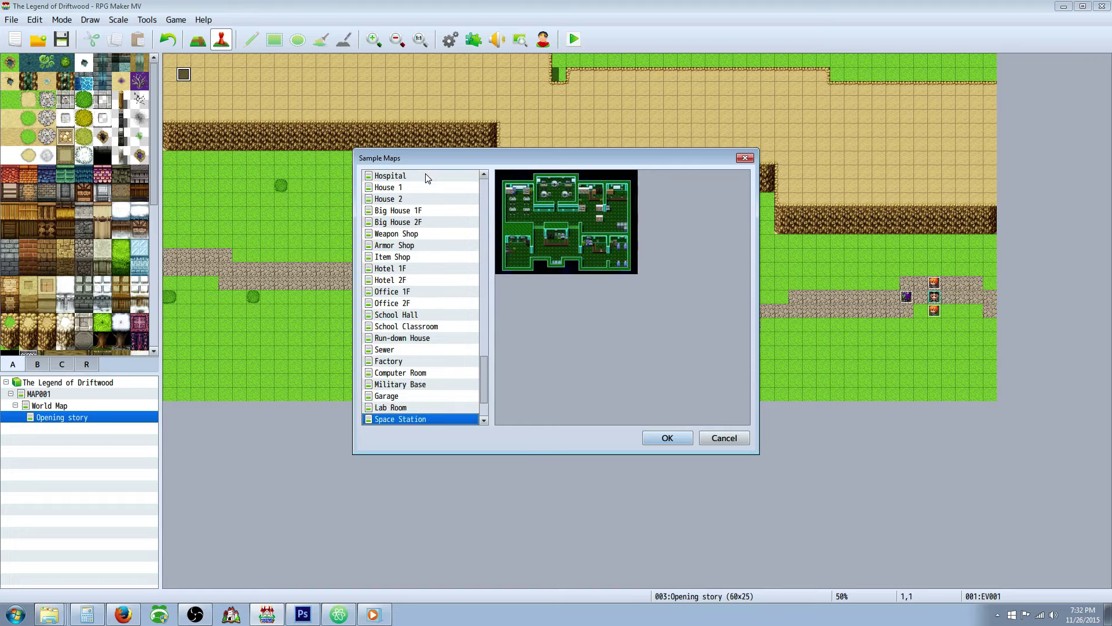
pyautogui.press('Down')
pyautogui.press('Down')
pyautogui.press('Down')
pyautogui.press('Down')
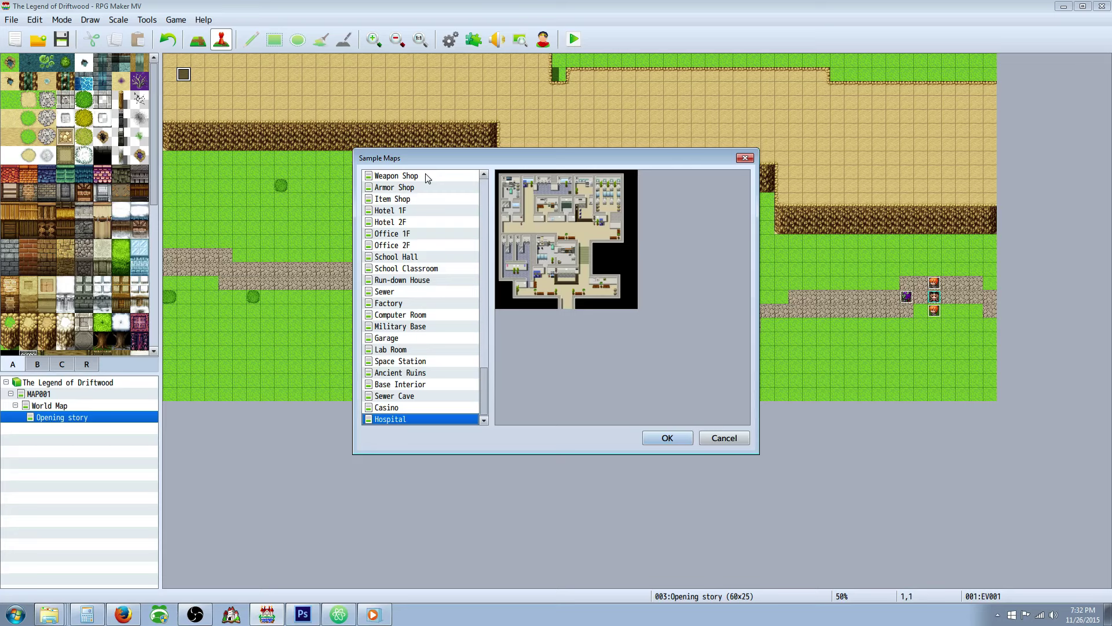
# Step: Load the fantasy Slum sample map, listed between Oasis and Mountain Village, under the Opening story map
pyautogui.moveTo(484, 398); pyautogui.dragTo(481, 210)
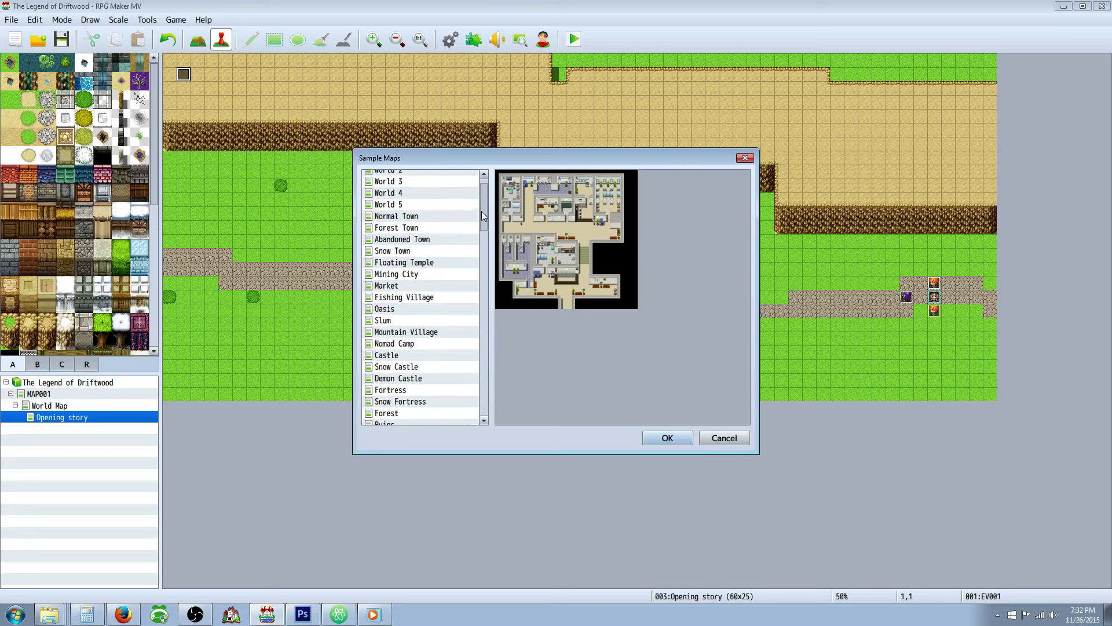
pyautogui.click(393, 321)
pyautogui.click(666, 439)
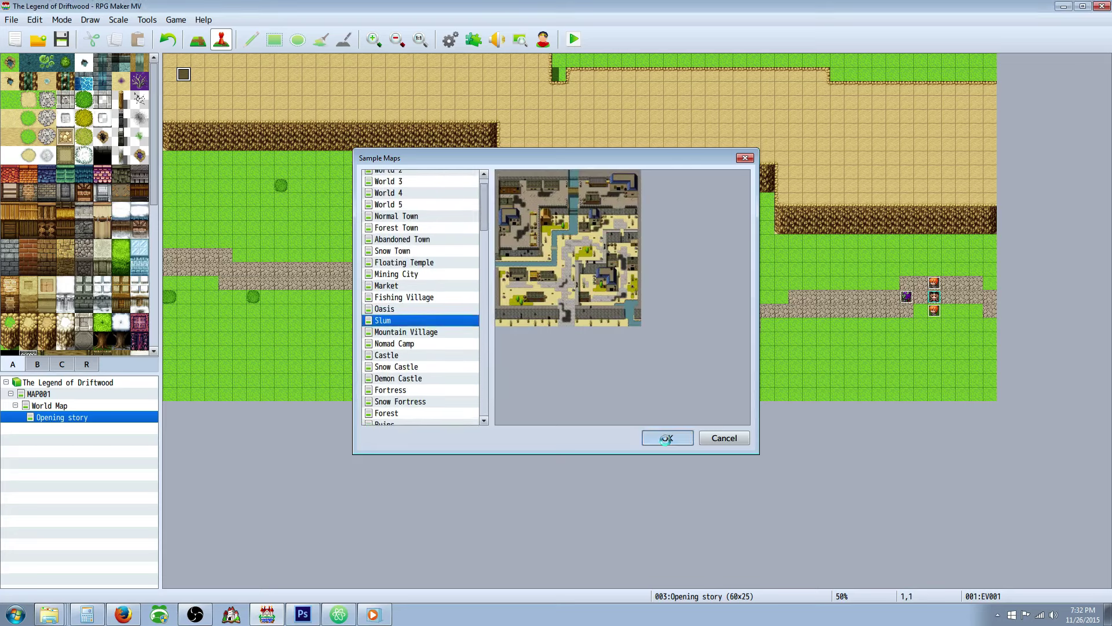
pyautogui.scroll(-3, 474, 363)
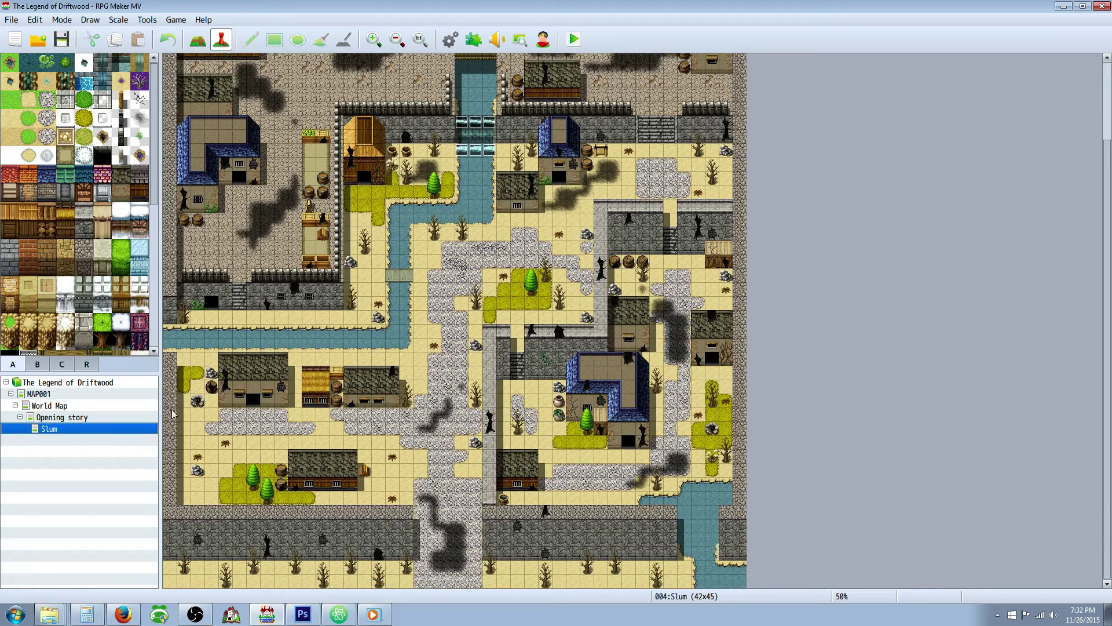
# Step: Open EV001 on the Opening story map for editing and go to the end of its command list
pyautogui.click(57, 416)
pyautogui.rightClick(183, 75)
pyautogui.click(200, 83)
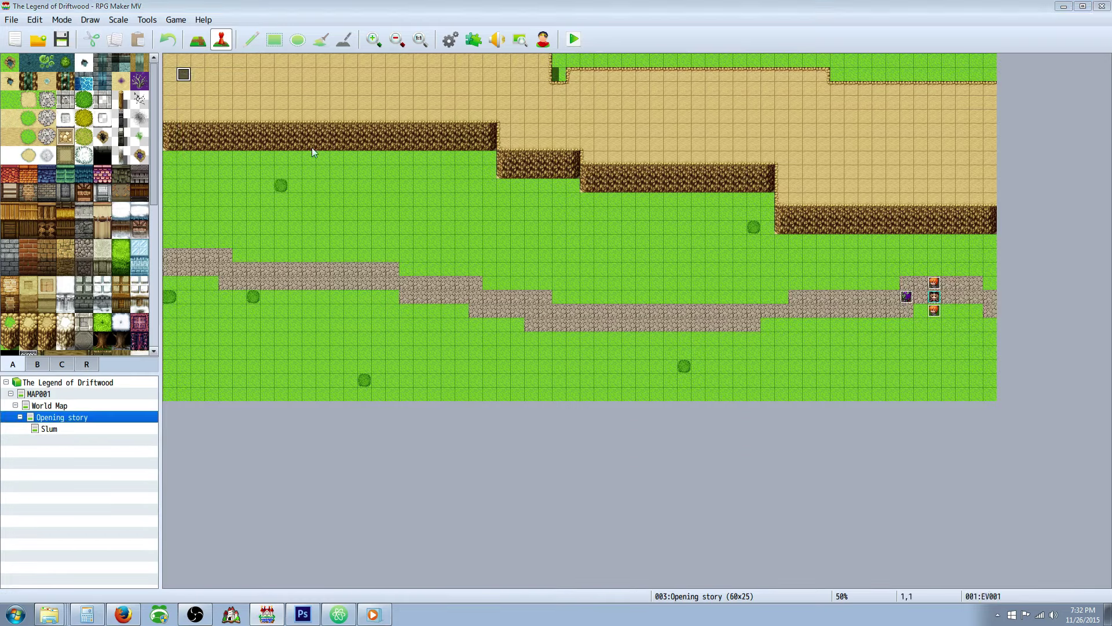
pyautogui.moveTo(834, 216); pyautogui.dragTo(832, 446)
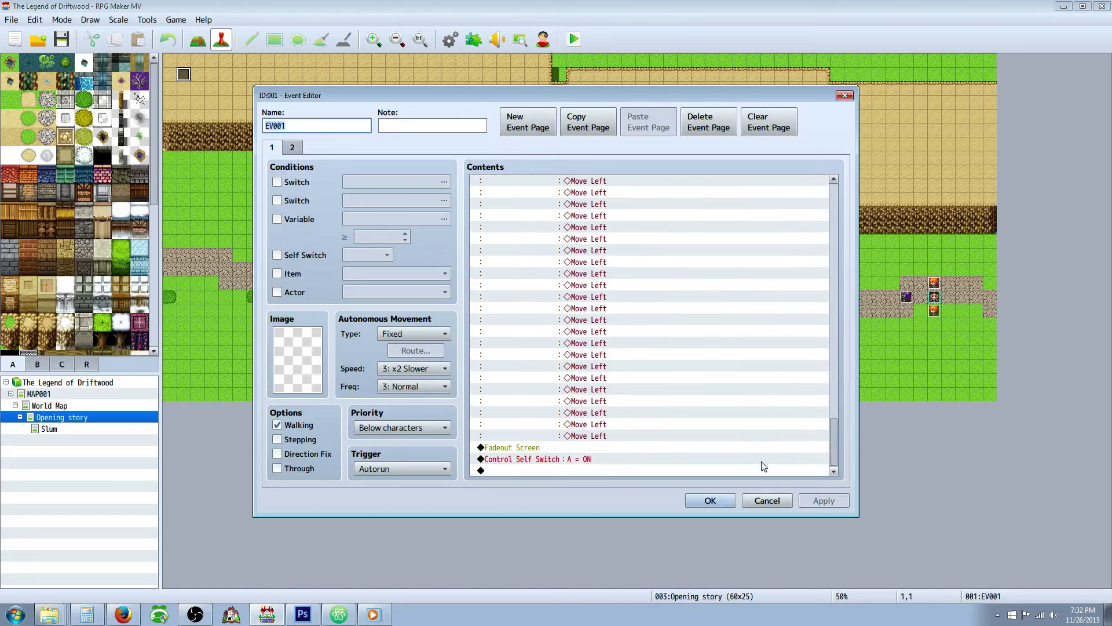
# Step: Insert a Transfer Player command to Slum (5,17) between Fadeout Screen and Control Self Switch, and save the event
pyautogui.rightClick(542, 449)
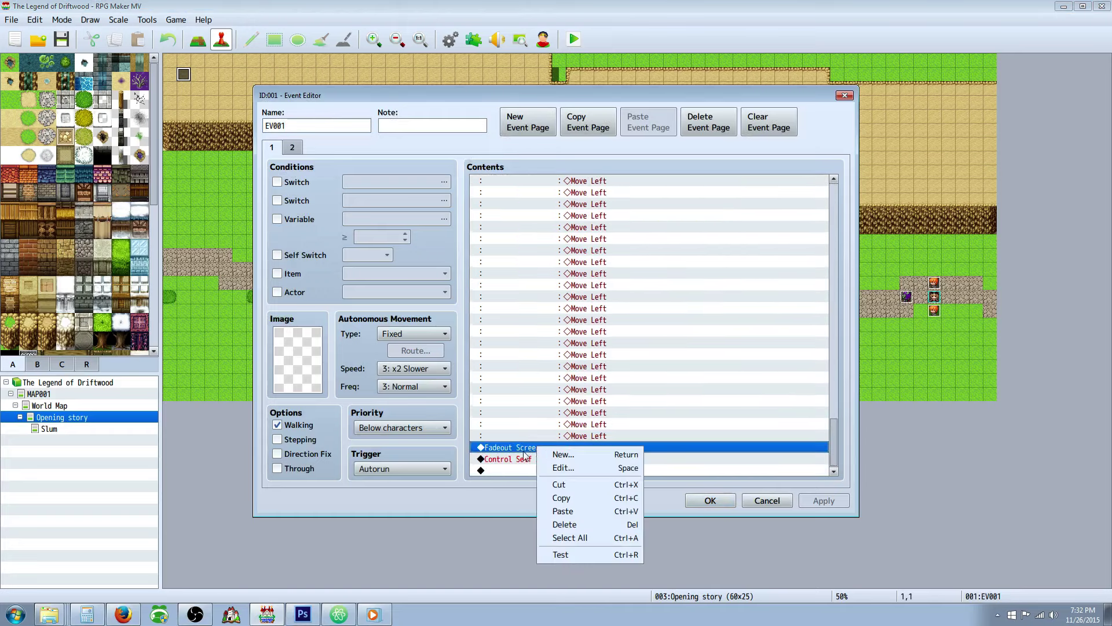
pyautogui.rightClick(519, 458)
pyautogui.click(547, 467)
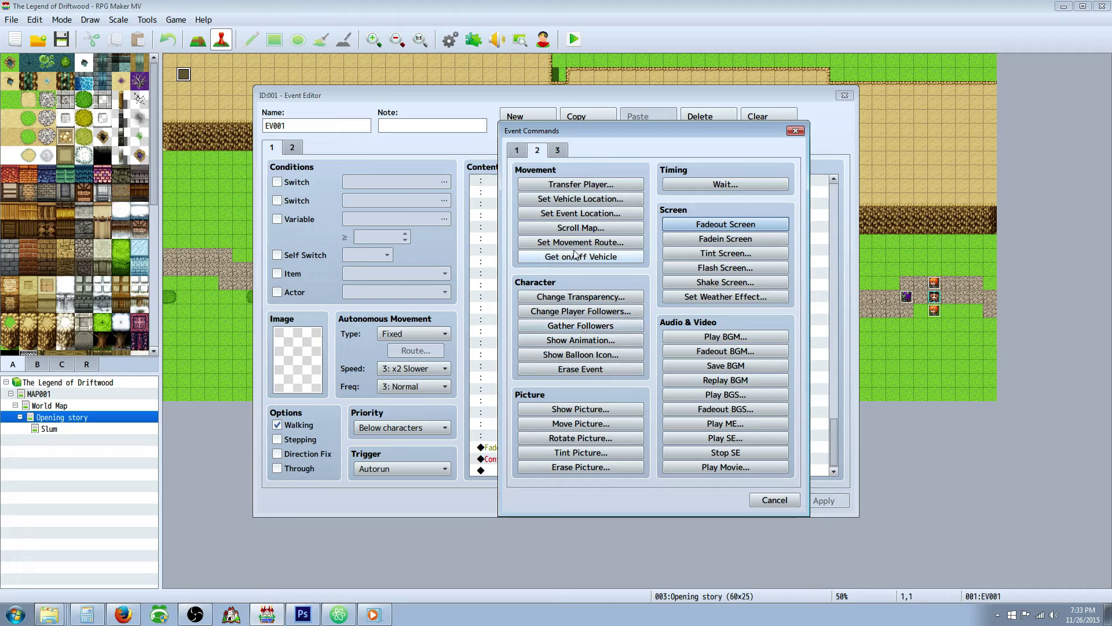
pyautogui.click(566, 189)
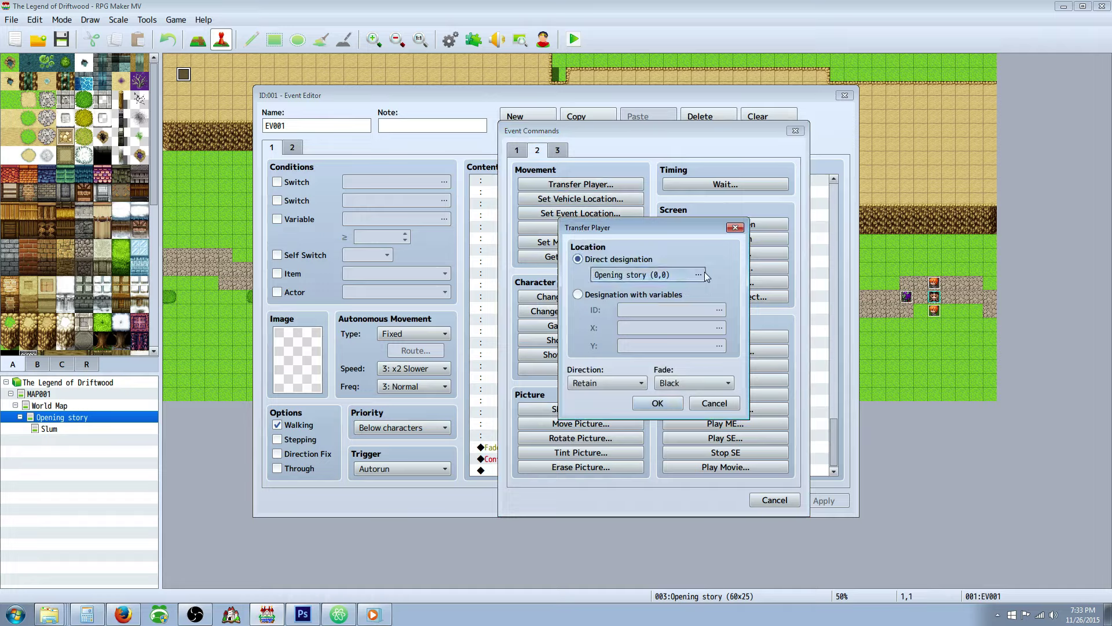
pyautogui.click(704, 273)
pyautogui.click(435, 181)
pyautogui.scroll(-5, 703, 400)
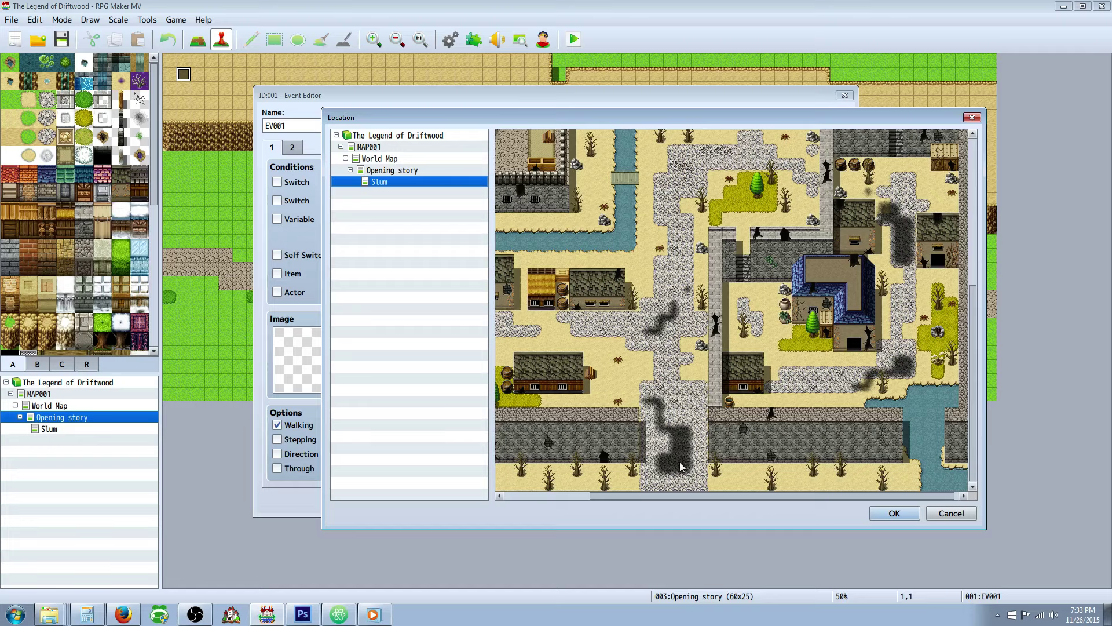
pyautogui.scroll(6, 676, 457)
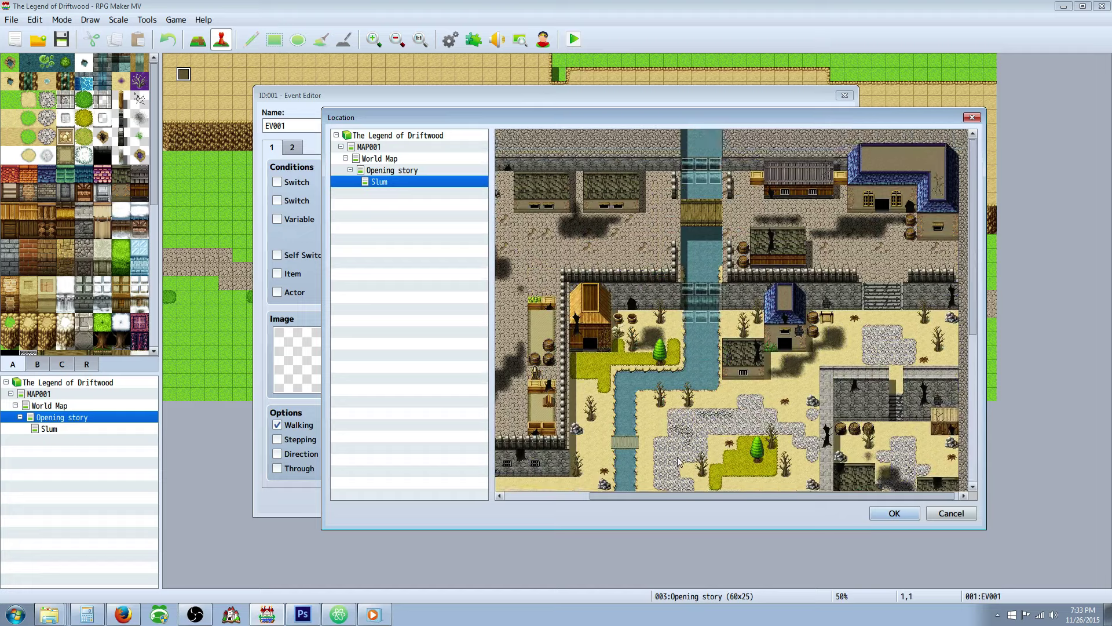
pyautogui.moveTo(694, 497)
pyautogui.mouseDown()
pyautogui.moveTo(609, 497)
pyautogui.moveTo(860, 503)
pyautogui.moveTo(707, 501)
pyautogui.mouseUp()
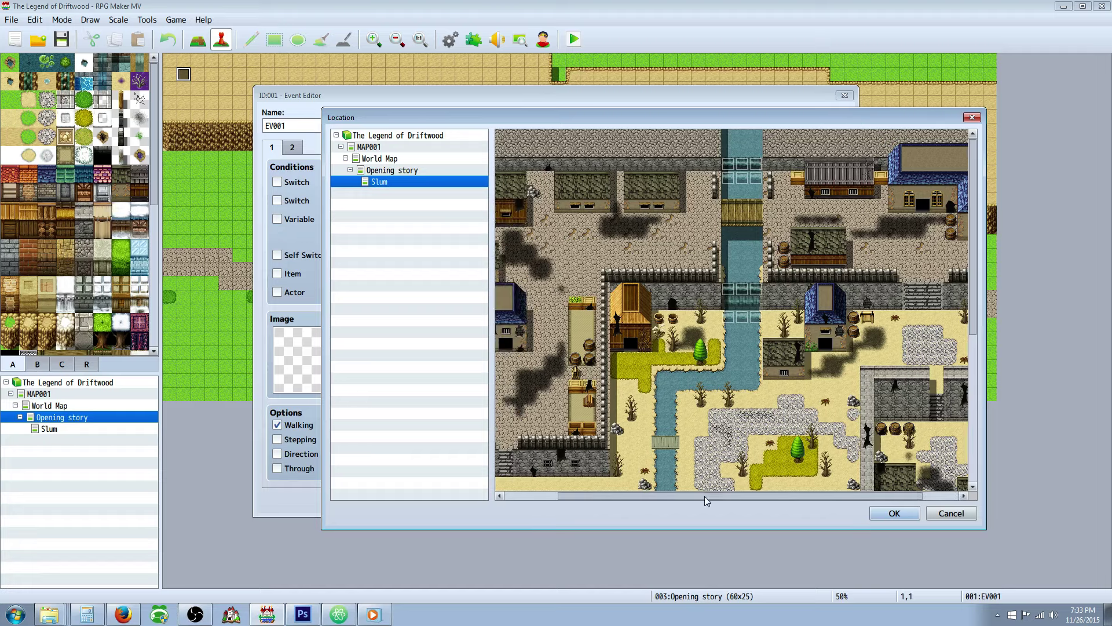
pyautogui.scroll(-6, 709, 452)
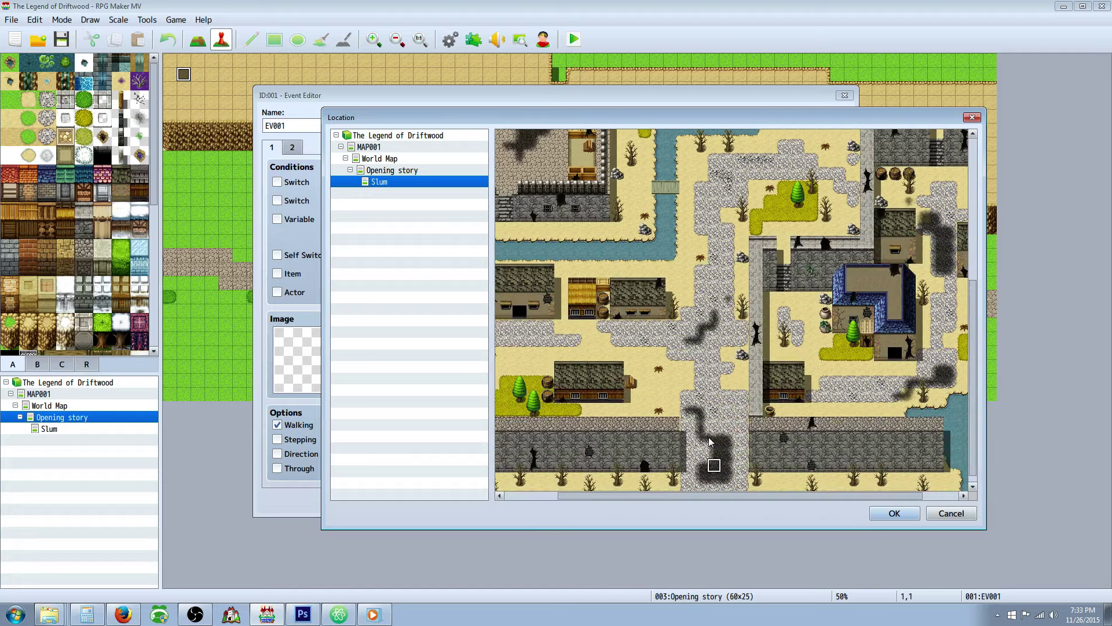
pyautogui.scroll(5, 712, 442)
pyautogui.moveTo(733, 497); pyautogui.dragTo(679, 497)
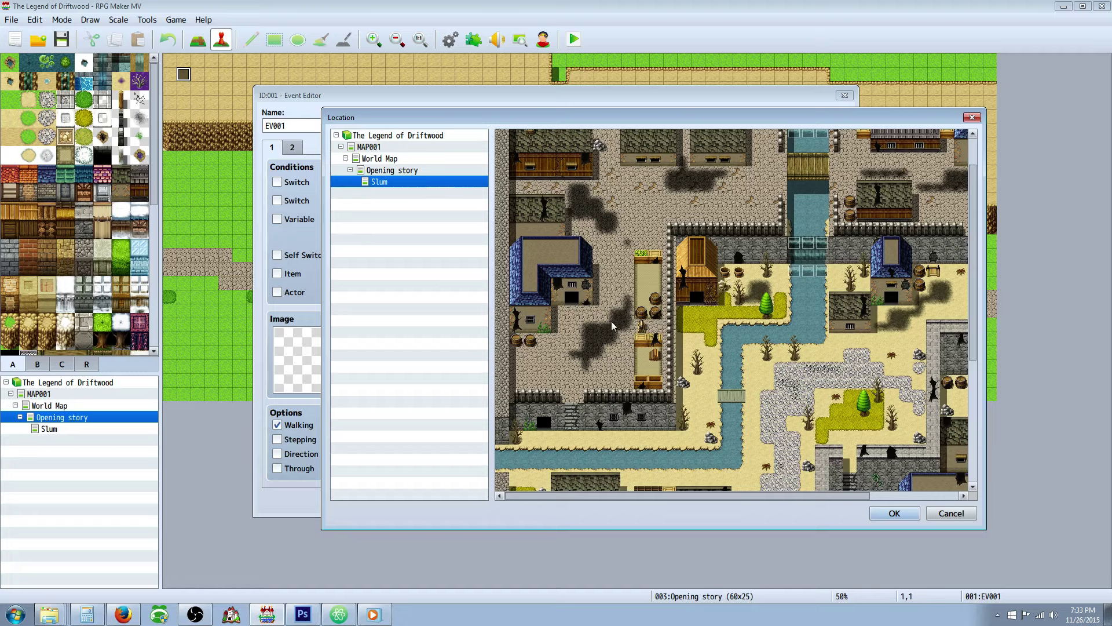
pyautogui.click(892, 514)
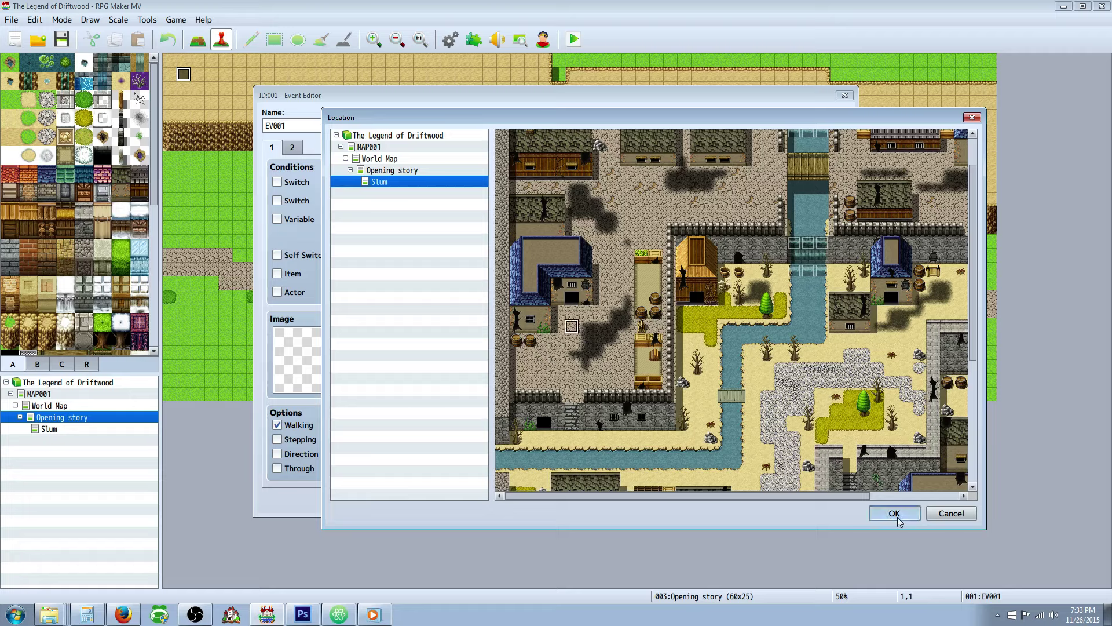
pyautogui.click(657, 402)
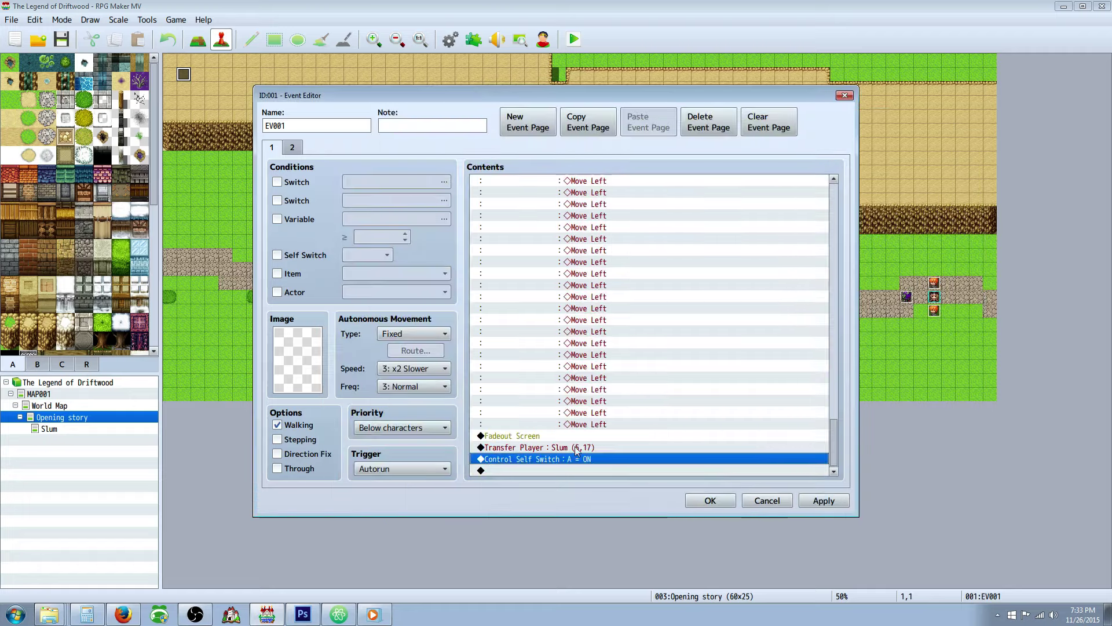
pyautogui.click(710, 500)
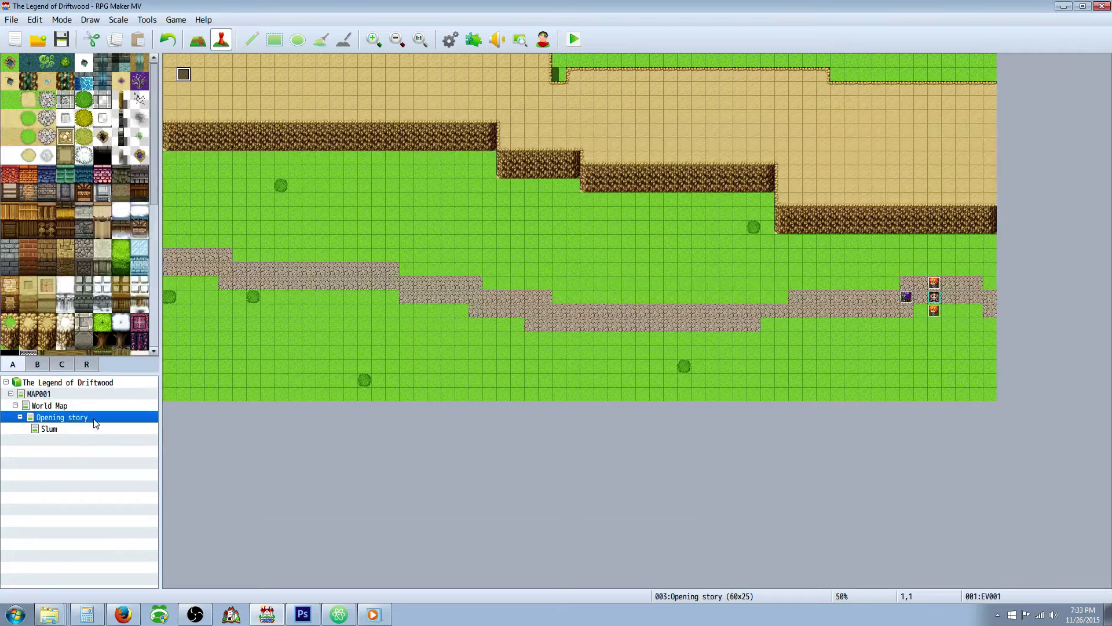
# Step: Open the sample maps for loading under the Slum map and preview them from Demon Castle through House 1
pyautogui.rightClick(58, 428)
pyautogui.click(75, 462)
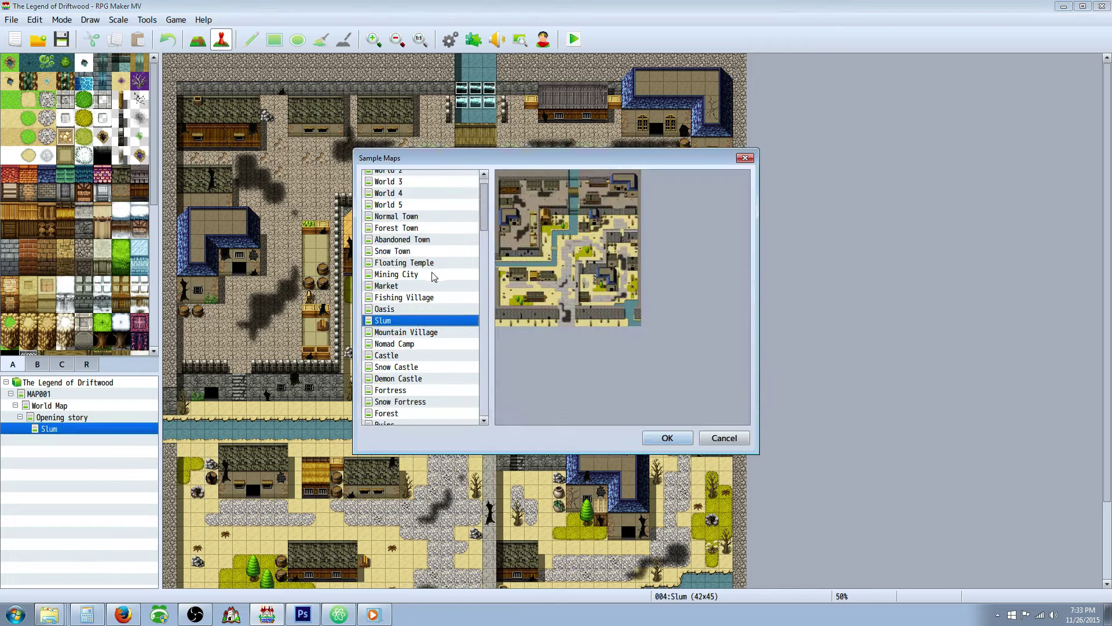
pyautogui.scroll(-2, 430, 290)
pyautogui.click(429, 310)
pyautogui.press('Down')
pyautogui.press('Down')
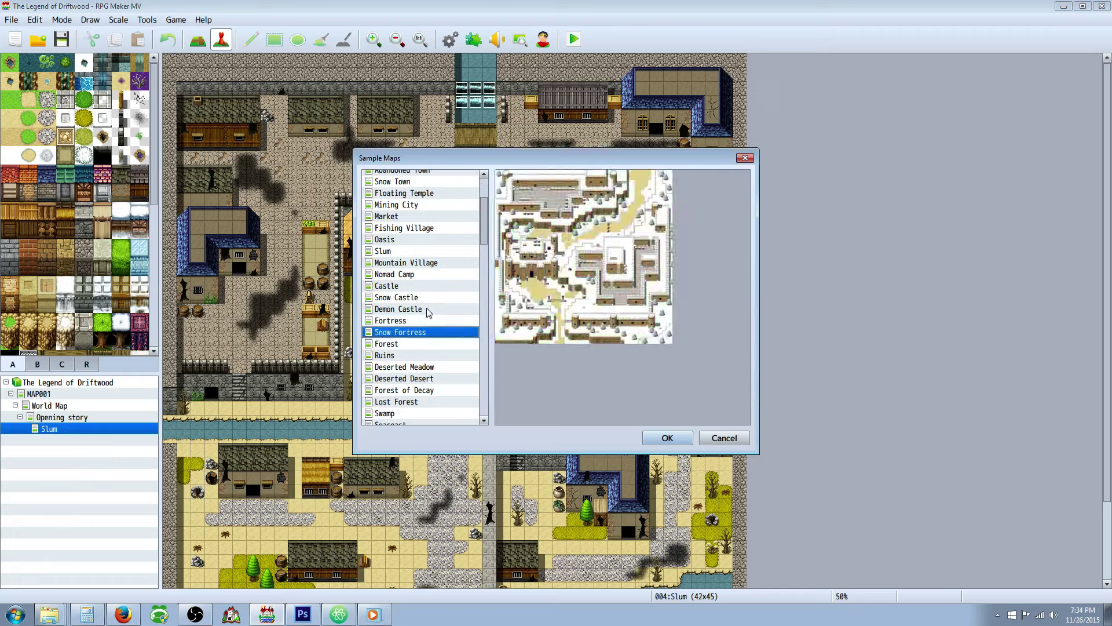
pyautogui.press('Down')
pyautogui.press('Down')
pyautogui.press('Down')
pyautogui.press('Down')
pyautogui.press('Down')
pyautogui.press('Down')
pyautogui.press('Down')
pyautogui.press('Down')
pyautogui.press('Down')
pyautogui.press('Down')
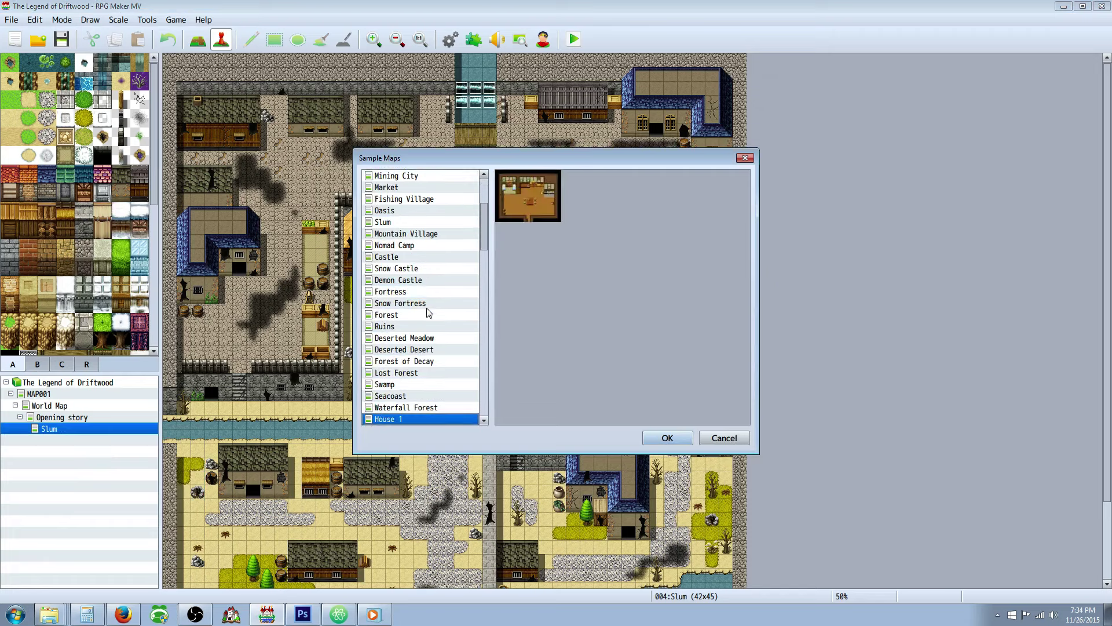
# Step: Compare the House 1, House 2 and Mansion sample map previews as candidates for an interior
pyautogui.press('Down')
pyautogui.press('Up')
pyautogui.press('Down')
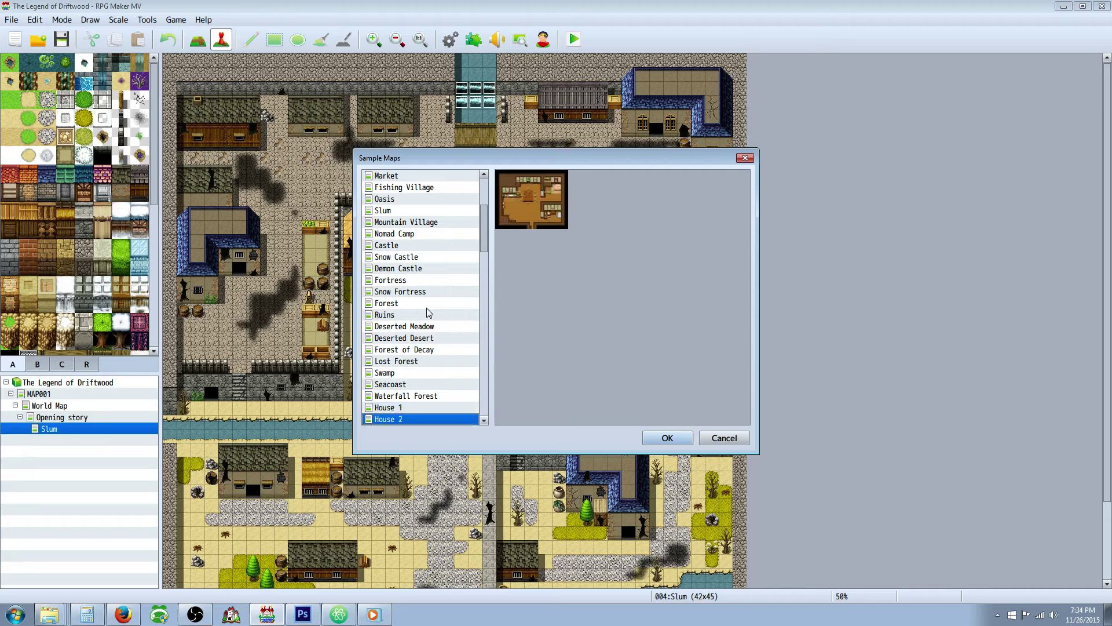
pyautogui.press('Up')
pyautogui.press('Down')
pyautogui.press('Up')
pyautogui.press('Down')
pyautogui.press('Up')
pyautogui.press('Down')
pyautogui.press('Down')
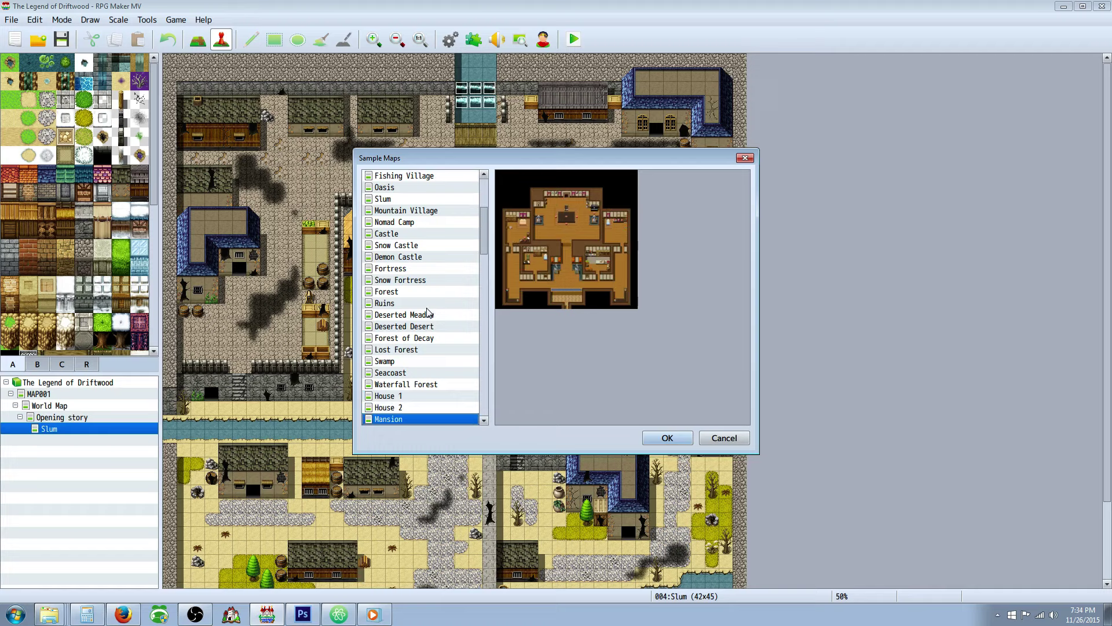
pyautogui.press('Up')
pyautogui.press('Down')
pyautogui.press('Up')
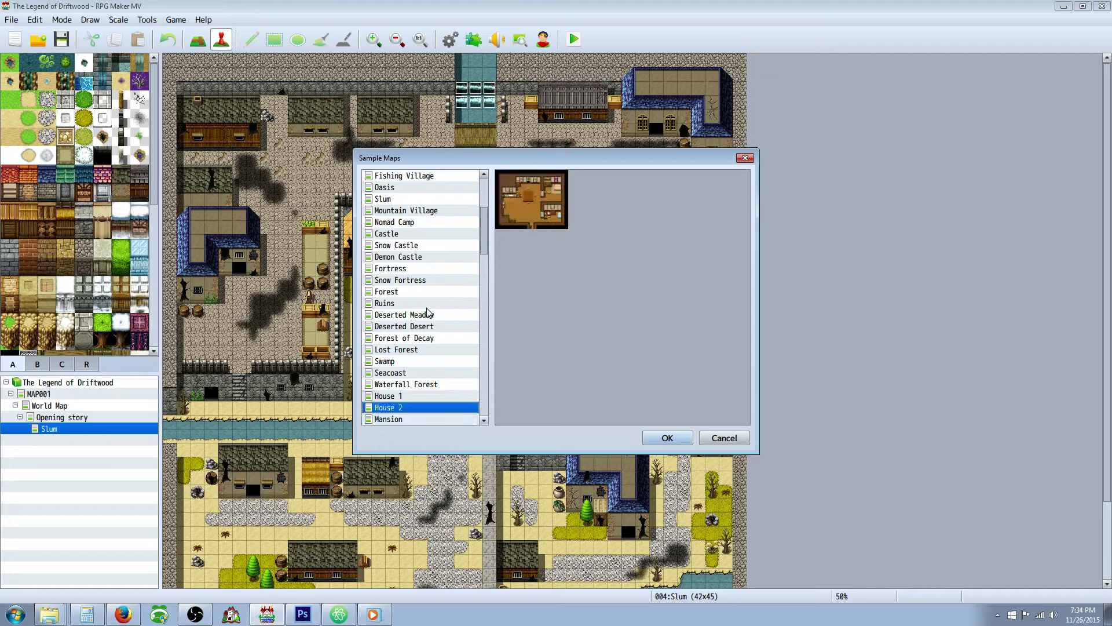
pyautogui.press('Down')
pyautogui.press('Up')
pyautogui.press('Up')
pyautogui.press('Down')
pyautogui.press('Down')
pyautogui.press('Up')
pyautogui.press('Down')
pyautogui.press('Up')
pyautogui.press('Down')
pyautogui.press('Down')
pyautogui.press('Up')
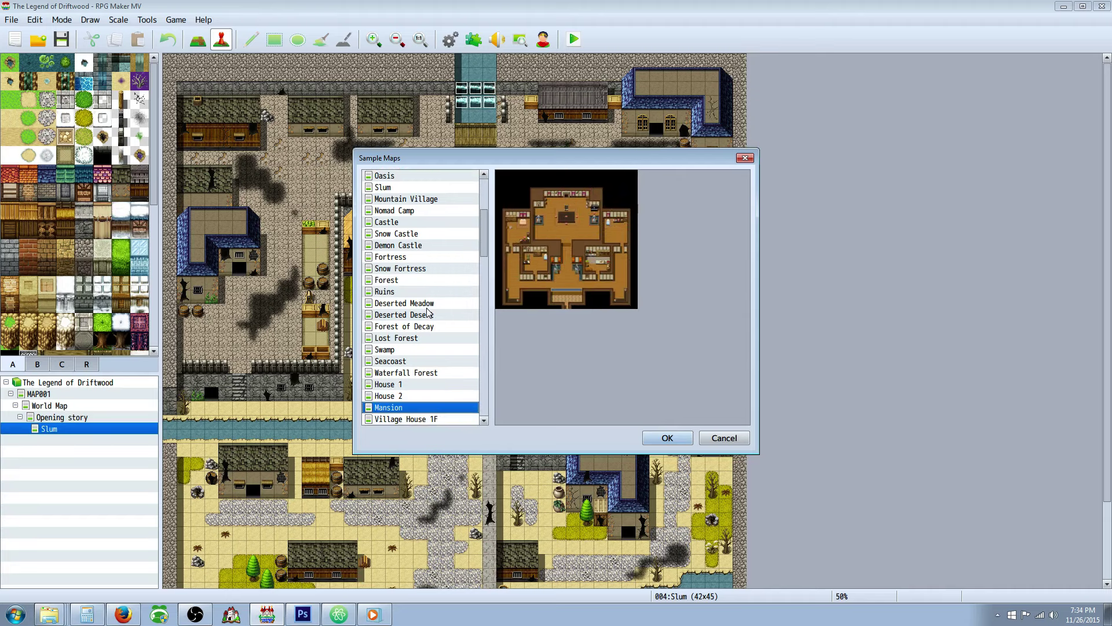
# Step: Preview the sample maps from Village House 1F through the shops and inns to Castle 1F as interior candidates
pyautogui.press('Down')
pyautogui.press('Down')
pyautogui.press('Down')
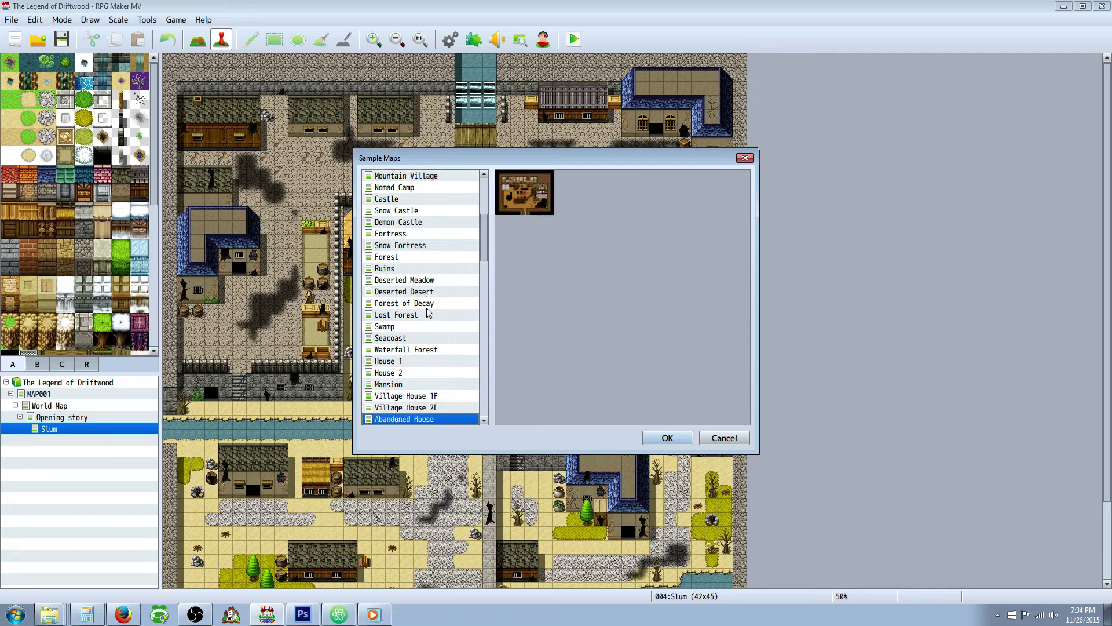
pyautogui.press('Down')
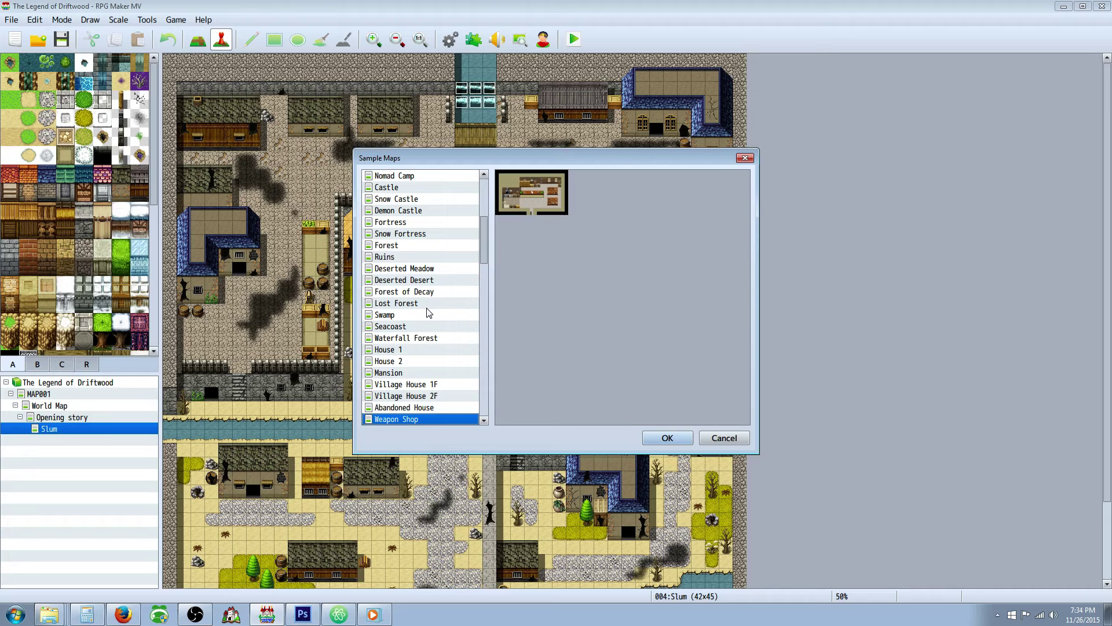
pyautogui.press('Down')
pyautogui.press('Down')
pyautogui.press('Down')
pyautogui.press('Down')
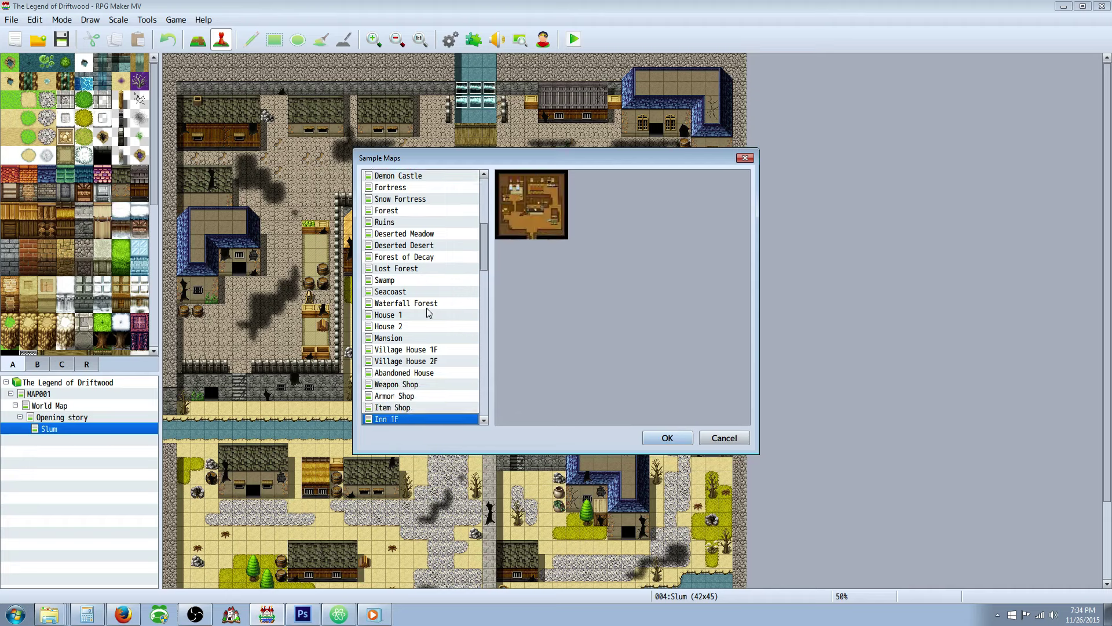
pyautogui.press('Down')
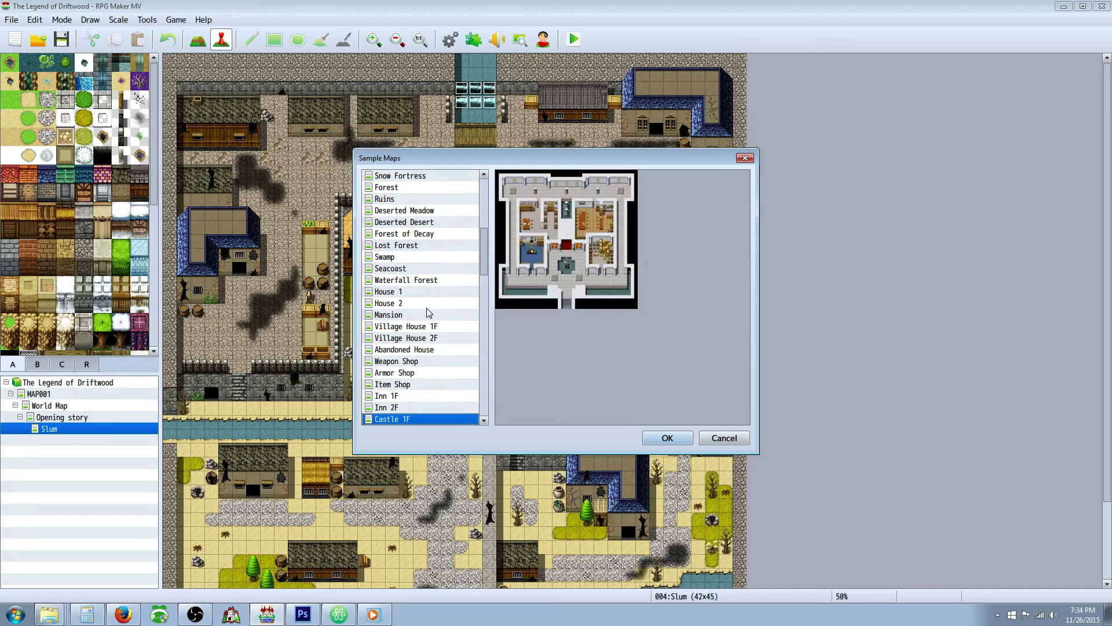
# Step: Compare the Item Shop, Inn 1F and Inn 2F sample map previews
pyautogui.press('Up')
pyautogui.press('Up')
pyautogui.press('Up')
pyautogui.press('Down')
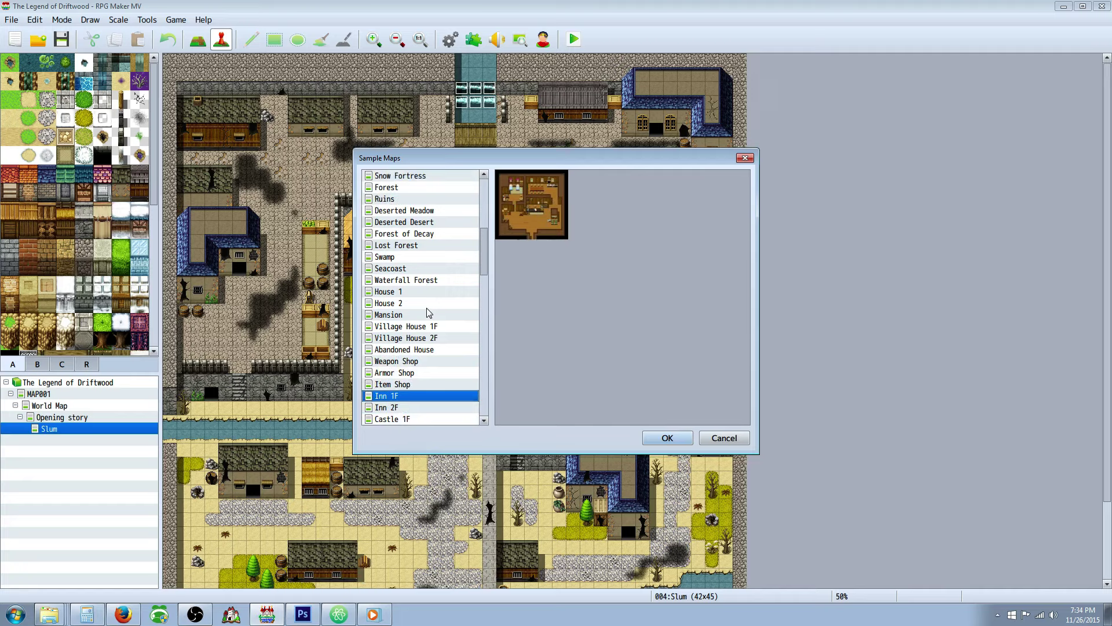
pyautogui.press('Down')
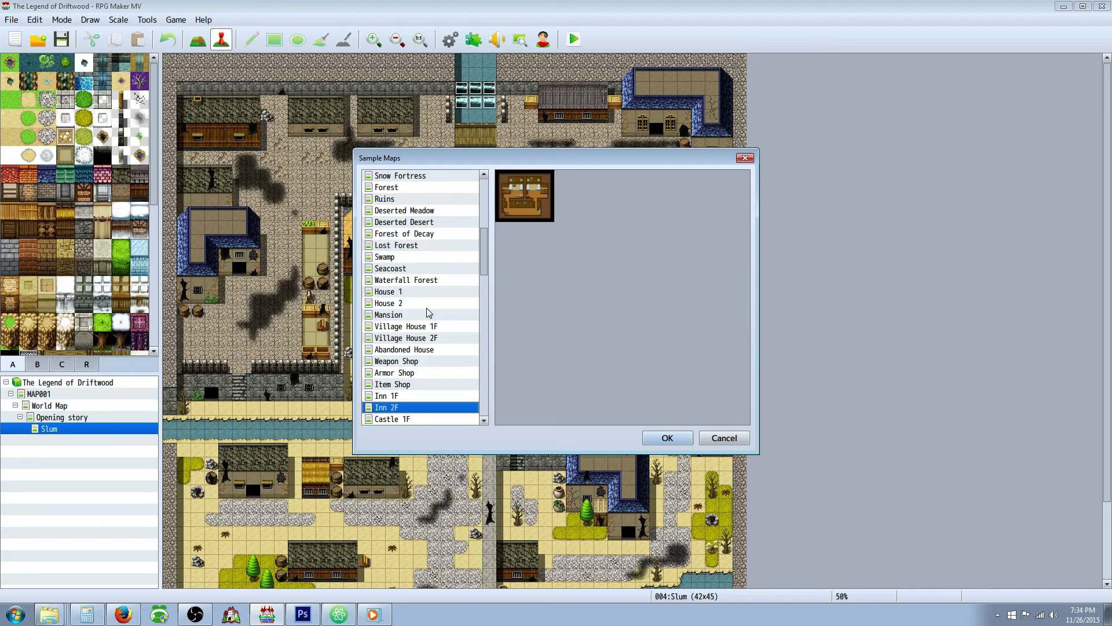
pyautogui.press('Down')
pyautogui.press('Up')
# Step: Preview the castle, demon castle, Hall of Transference and Tower 1F sample maps
pyautogui.press('Down')
pyautogui.press('Down')
pyautogui.press('Down')
pyautogui.press('Down')
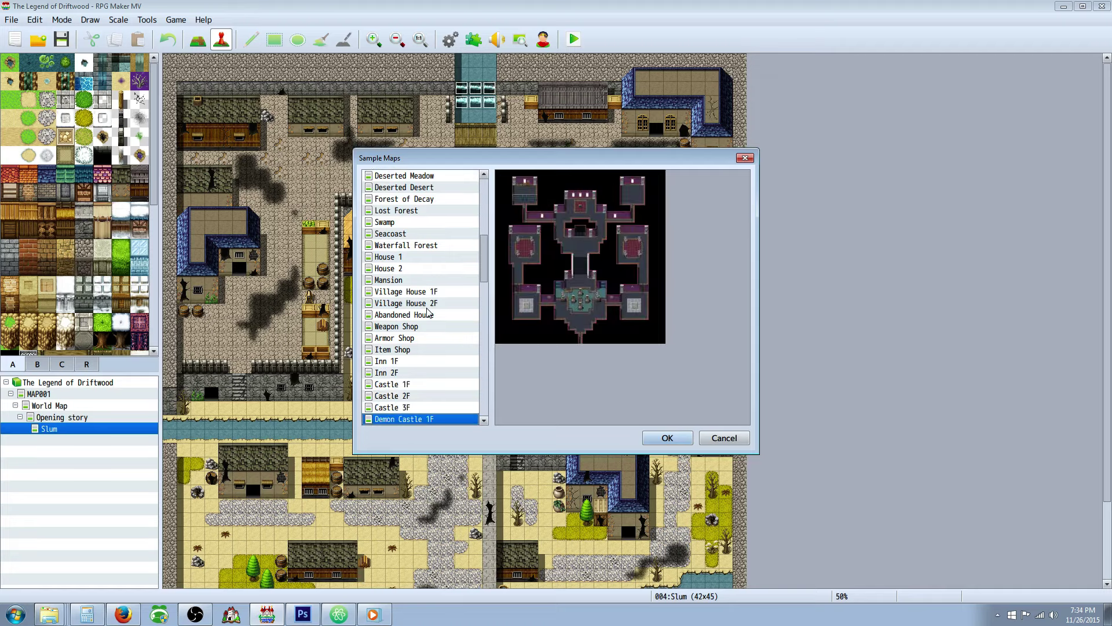
pyautogui.press('Down')
pyautogui.press('Down')
pyautogui.press('Down')
pyautogui.press('Down')
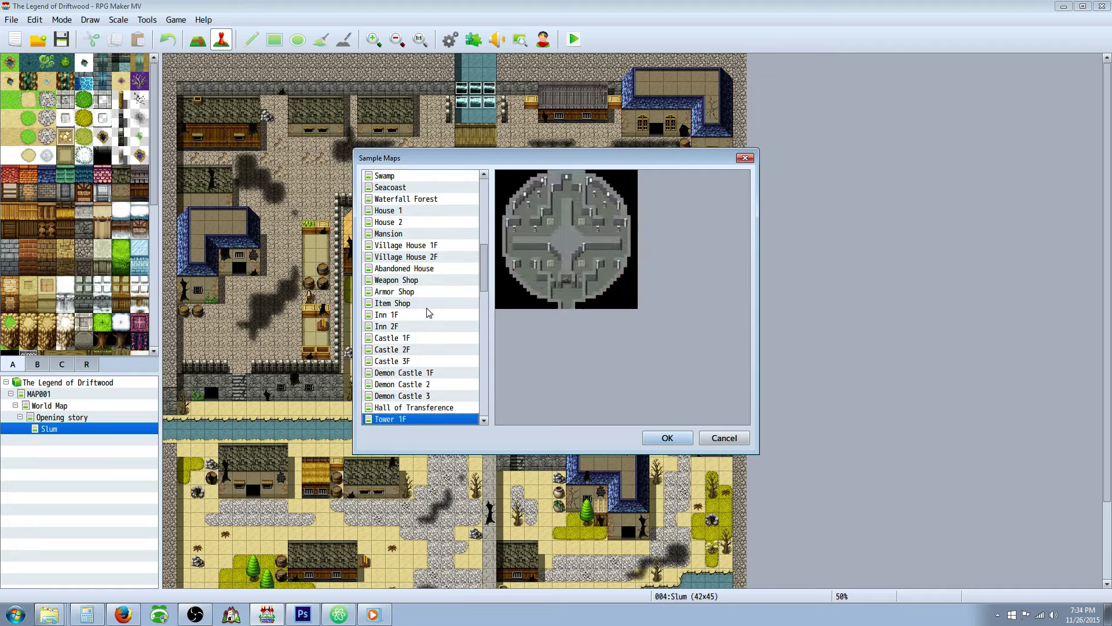
# Step: Preview the cave, town and city sample maps after Tower 1F
pyautogui.press('Down')
pyautogui.press('Down')
pyautogui.press('Down')
pyautogui.press('Down')
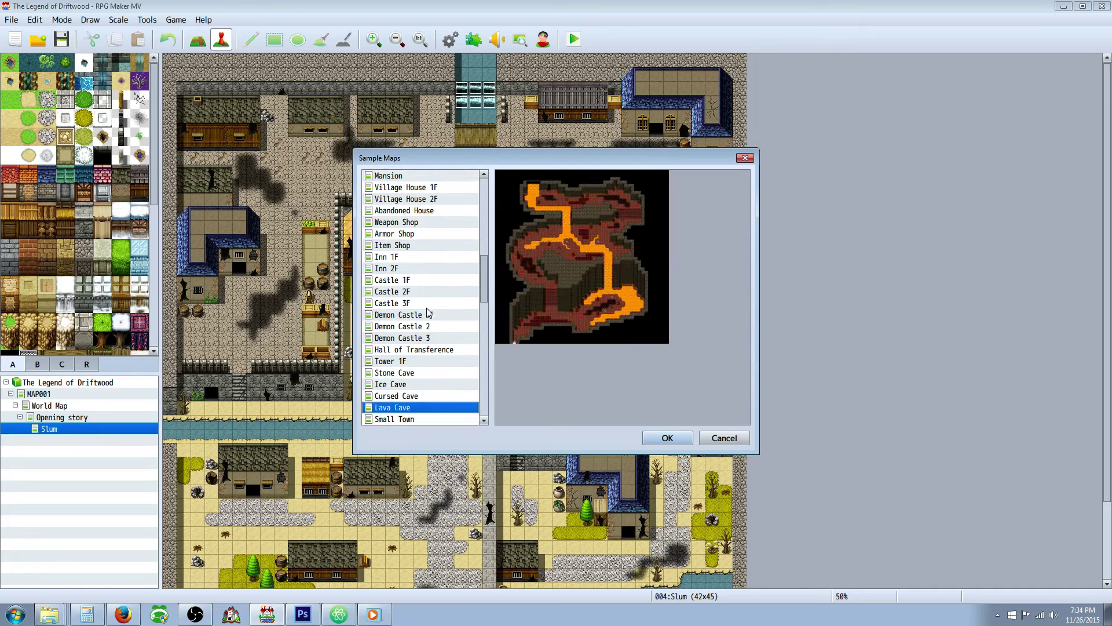
pyautogui.press('Down')
pyautogui.press('Down')
pyautogui.press('Down')
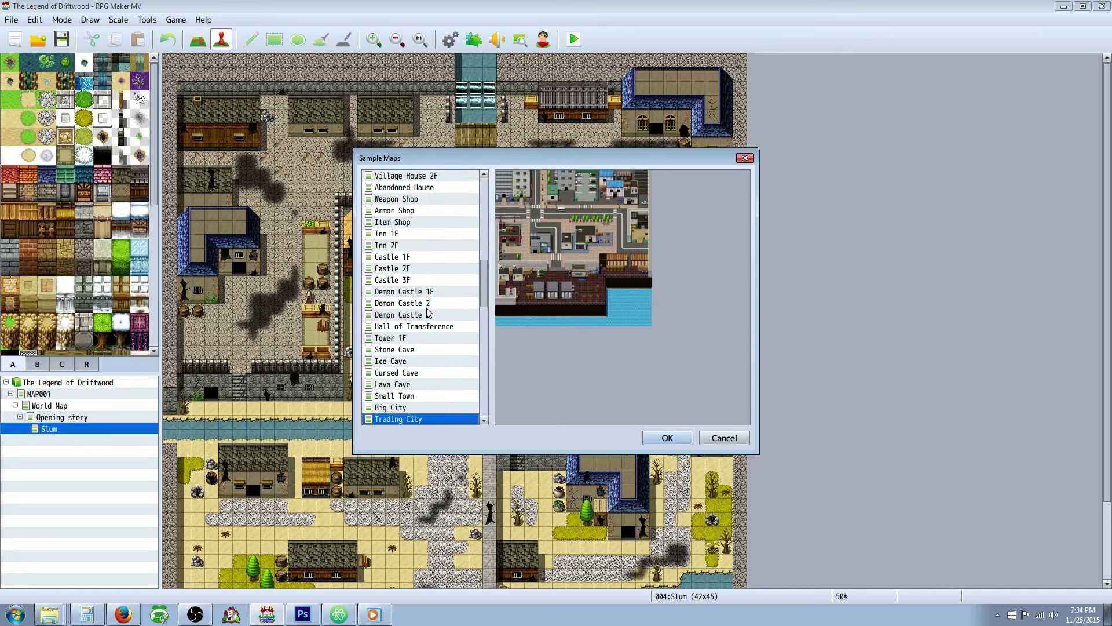
pyautogui.press('Down')
pyautogui.press('Down')
# Step: Review the sample map previews in reverse from the city maps back to Item Shop
pyautogui.press('Up')
pyautogui.press('Up')
pyautogui.press('Up')
pyautogui.press('Up')
pyautogui.press('Up')
pyautogui.press('Up')
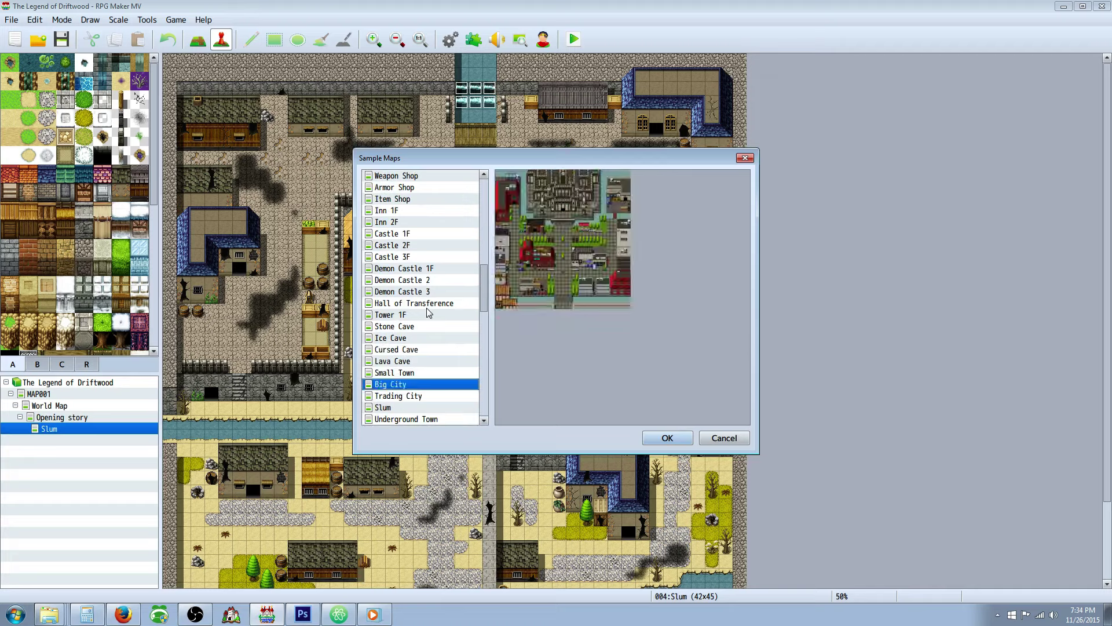
pyautogui.press('Up')
pyautogui.press('Up')
pyautogui.press('Up')
pyautogui.press('Up')
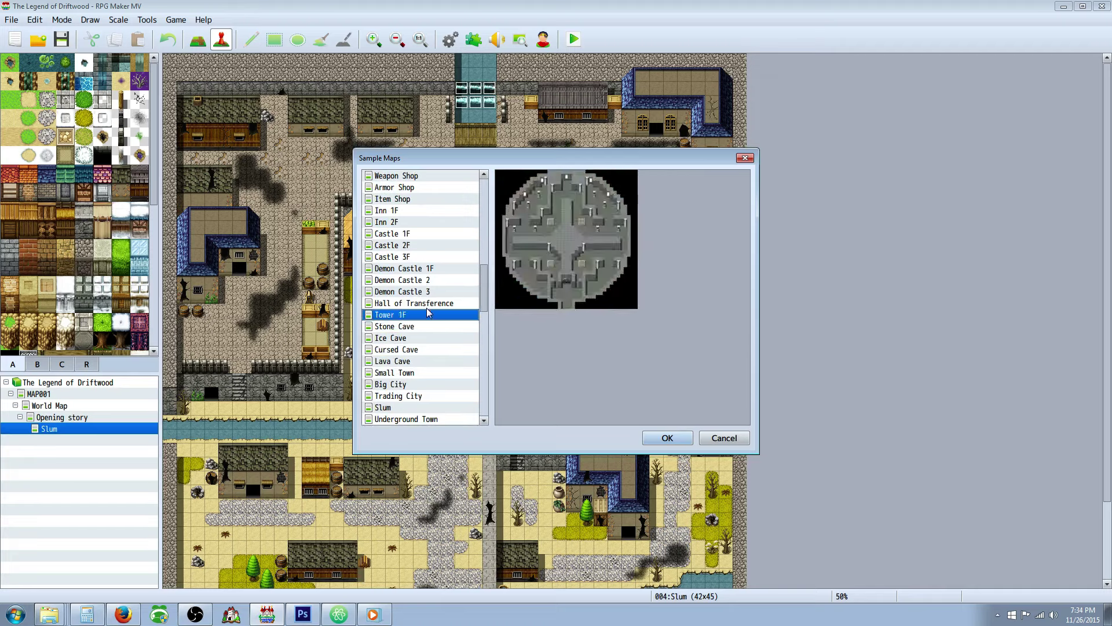
pyautogui.press('Up')
pyautogui.press('Up')
pyautogui.press('Up')
pyautogui.press('Up')
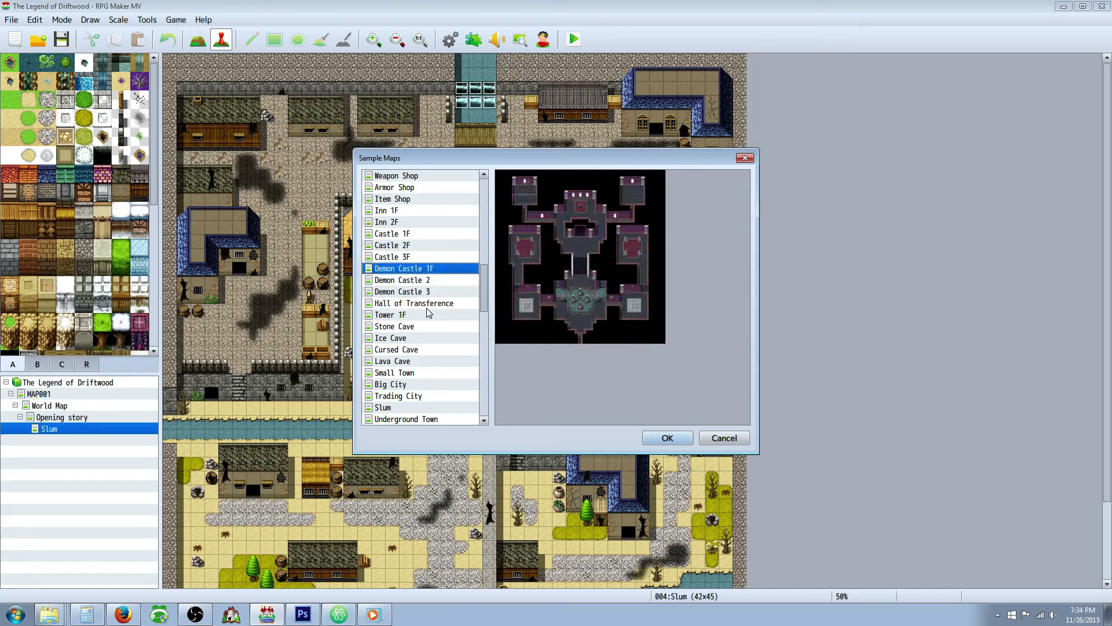
pyautogui.press('Up')
pyautogui.press('Up')
pyautogui.press('Up')
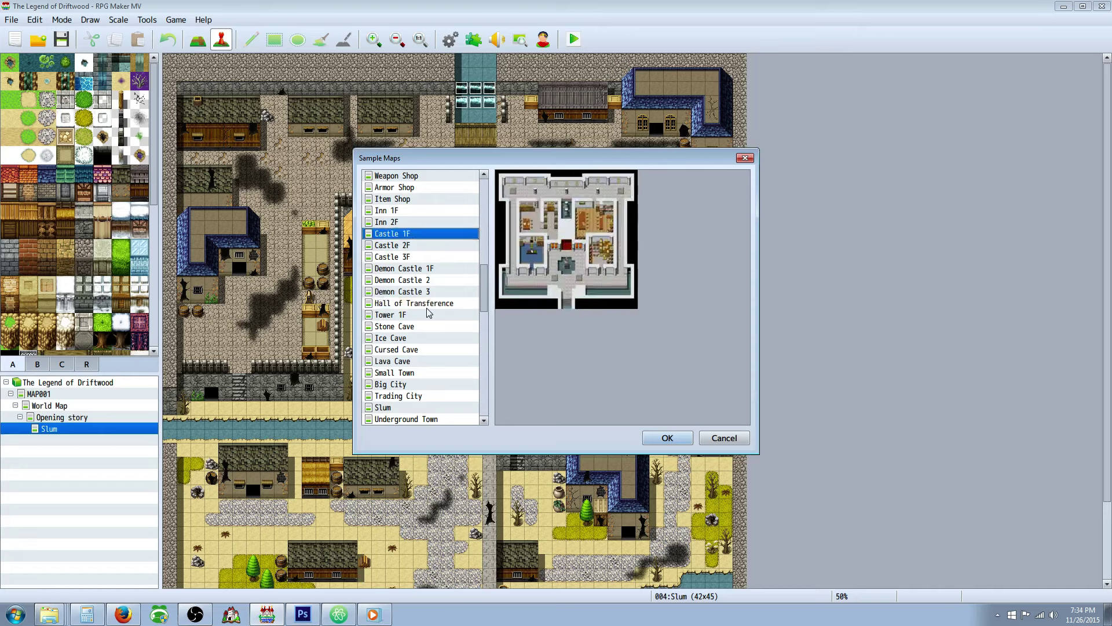
pyautogui.press('Up')
pyautogui.press('Up')
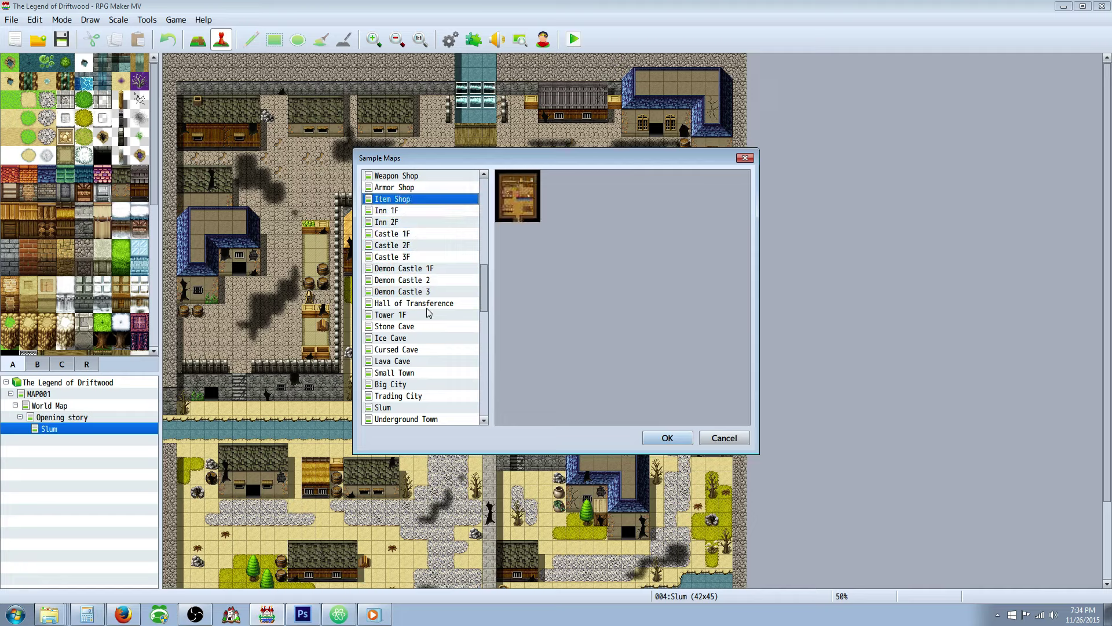
# Step: Compare the Armor Shop, Item Shop, Inn 1F and Inn 2F sample map previews again
pyautogui.press('Up')
pyautogui.press('Down')
pyautogui.press('Down')
pyautogui.press('Down')
pyautogui.press('Up')
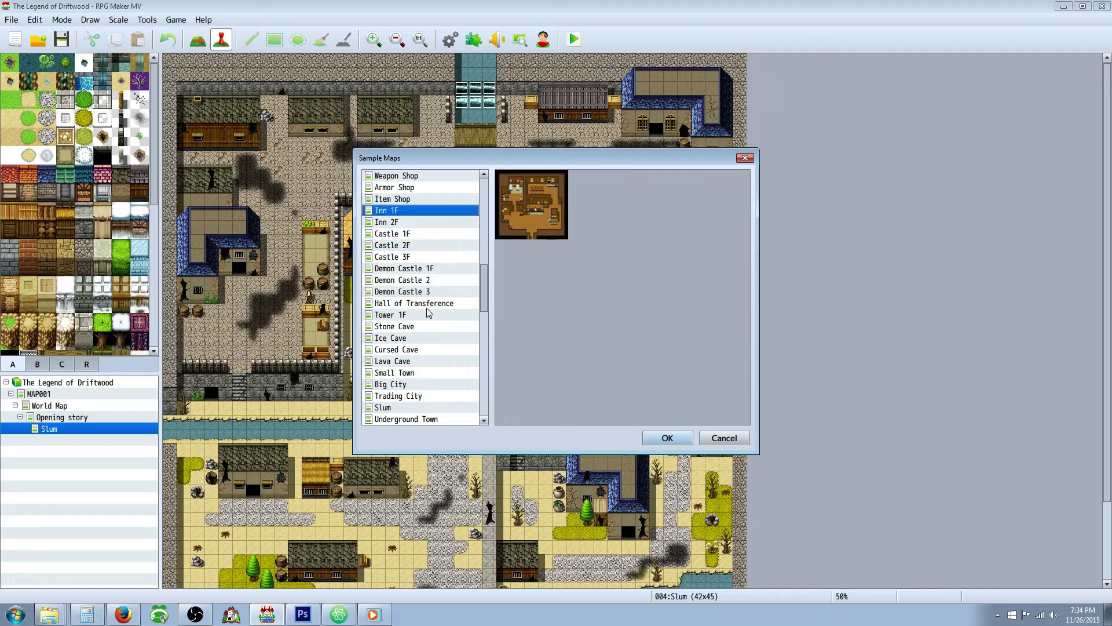
pyautogui.press('Up')
pyautogui.press('Up')
pyautogui.press('Down')
pyautogui.press('Down')
pyautogui.press('Up')
pyautogui.press('Up')
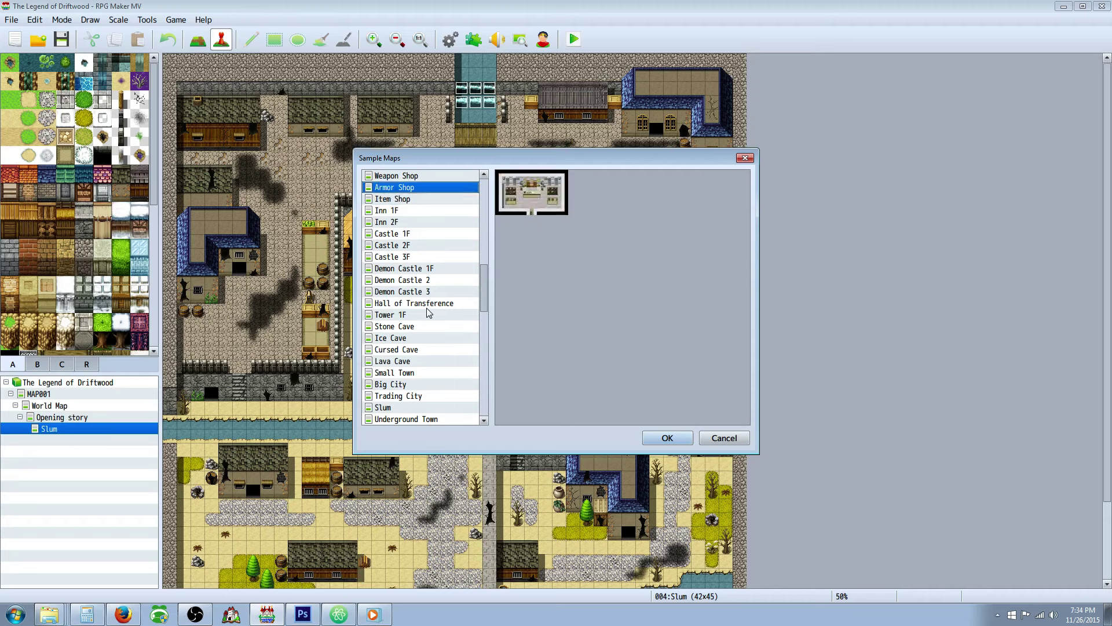
# Step: Load the House 1 sample map under the Slum map and save the project
pyautogui.press('Up')
pyautogui.press('Up')
pyautogui.press('Up')
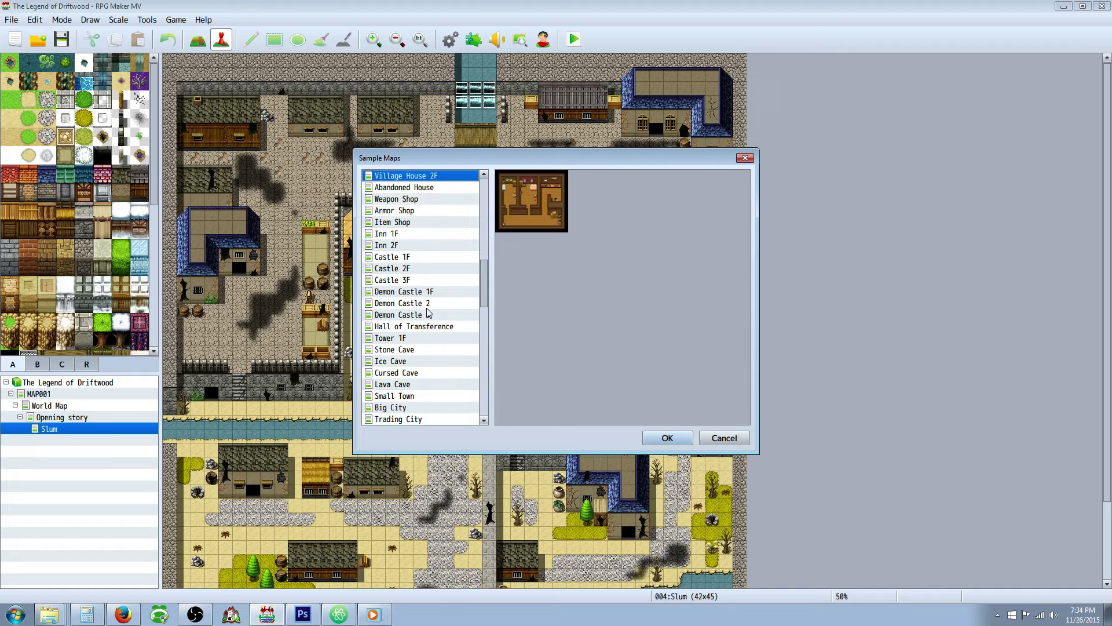
pyautogui.press('Up')
pyautogui.press('Up')
pyautogui.press('Up')
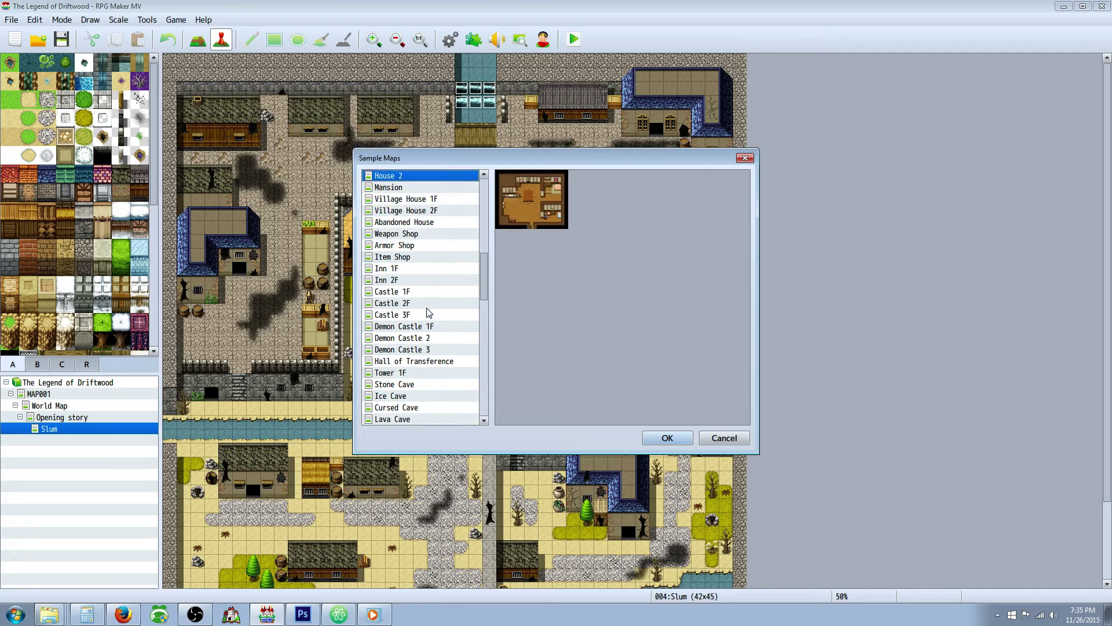
pyautogui.press('Up')
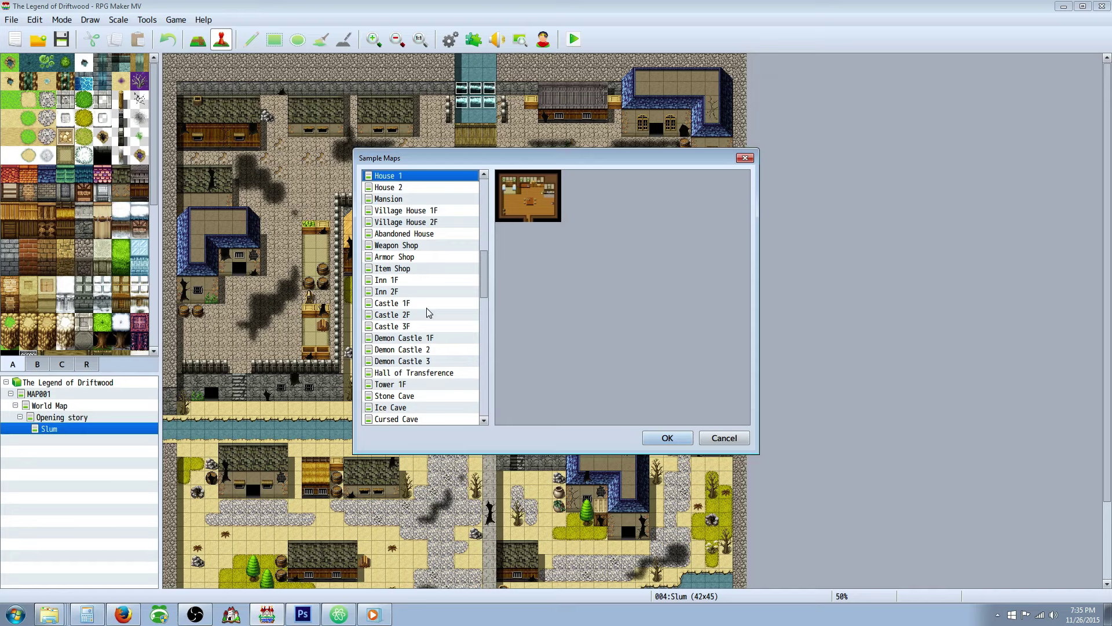
pyautogui.click(667, 438)
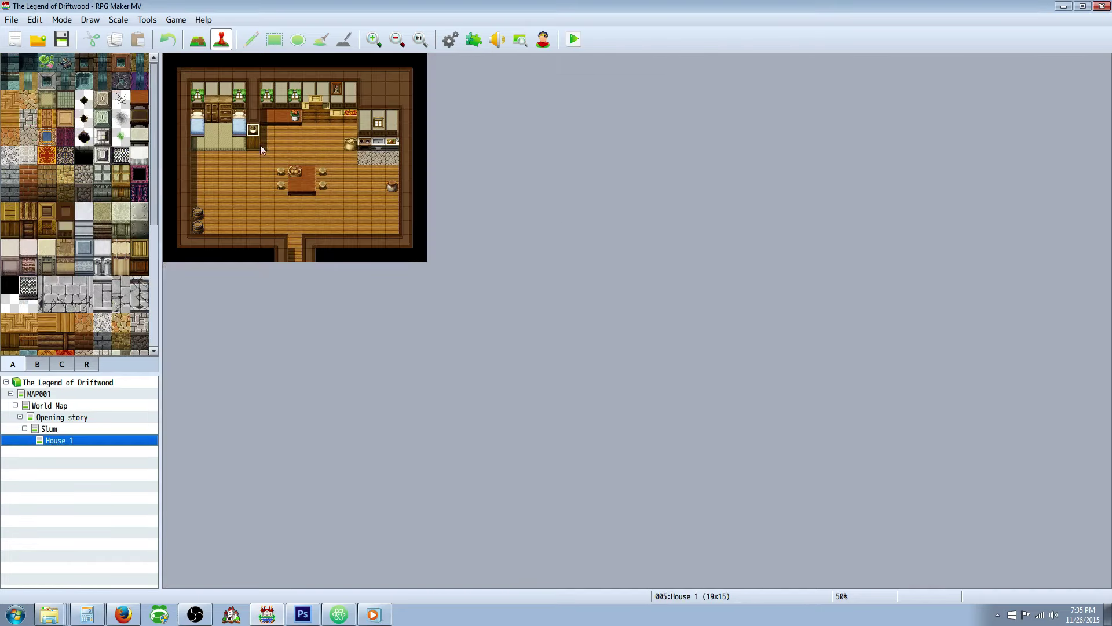
pyautogui.click(200, 129)
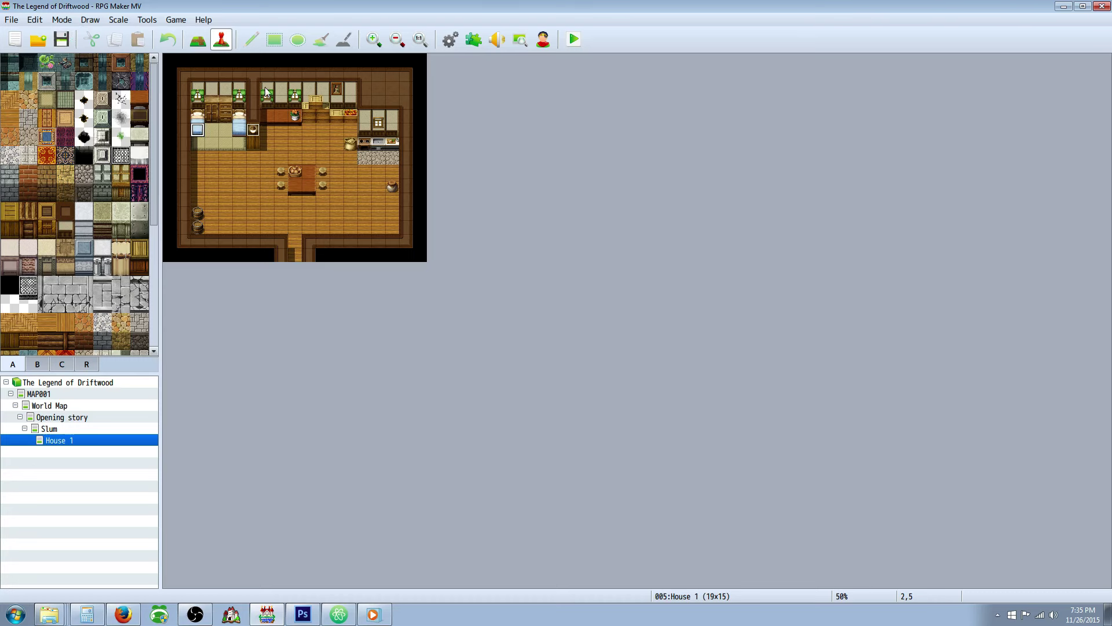
pyautogui.rightClick(210, 138)
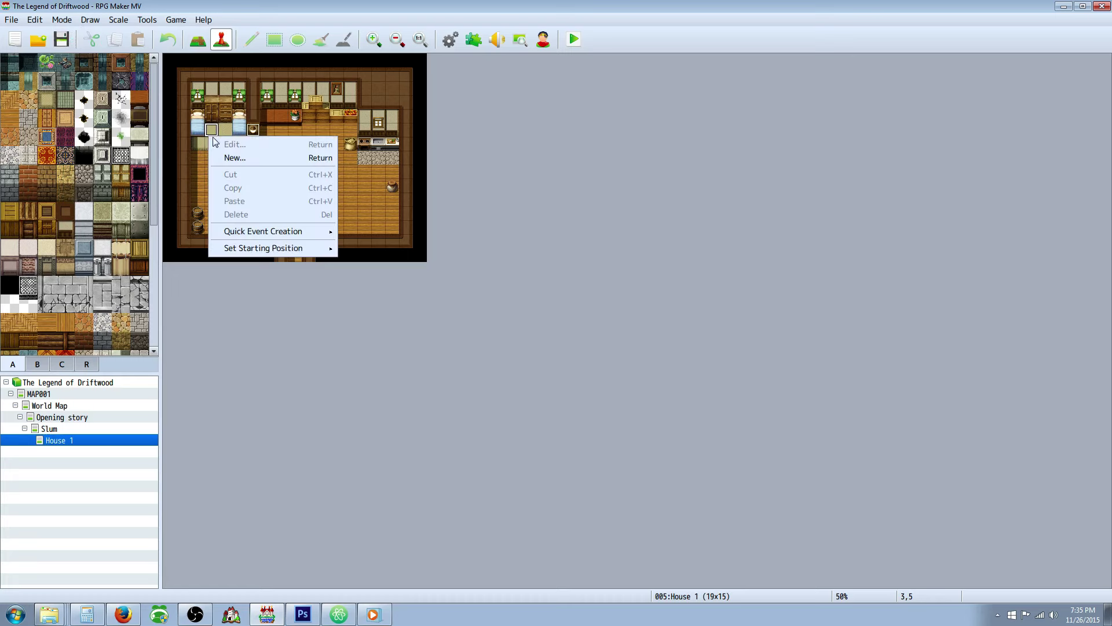
pyautogui.click(61, 39)
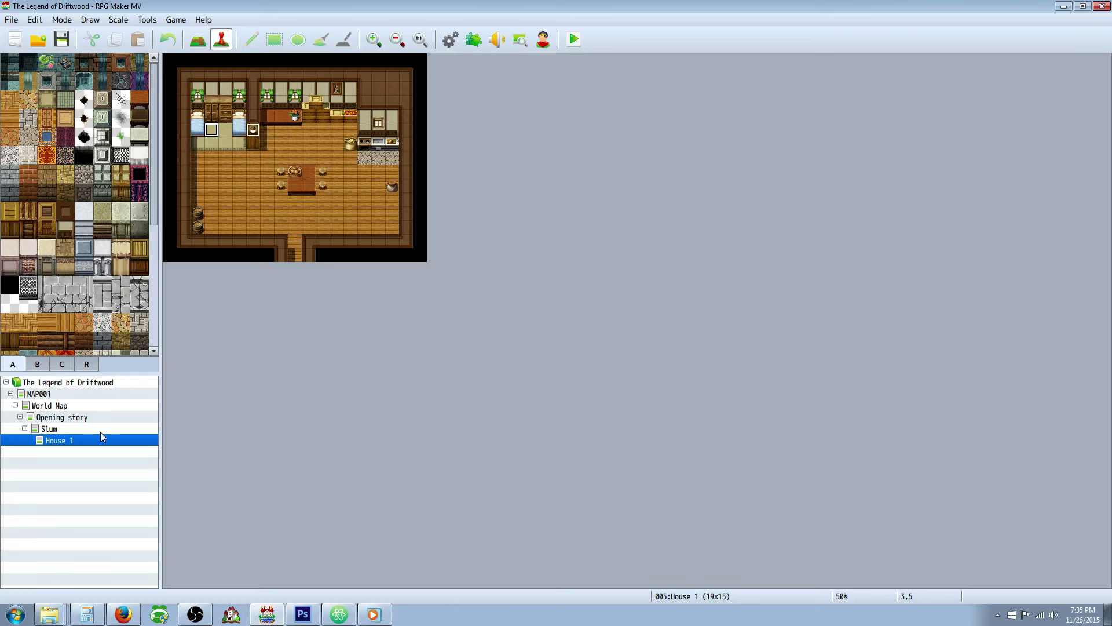
# Step: Open the House 1 map's properties and set its name to "Tiana's Hideout"
pyautogui.rightClick(77, 446)
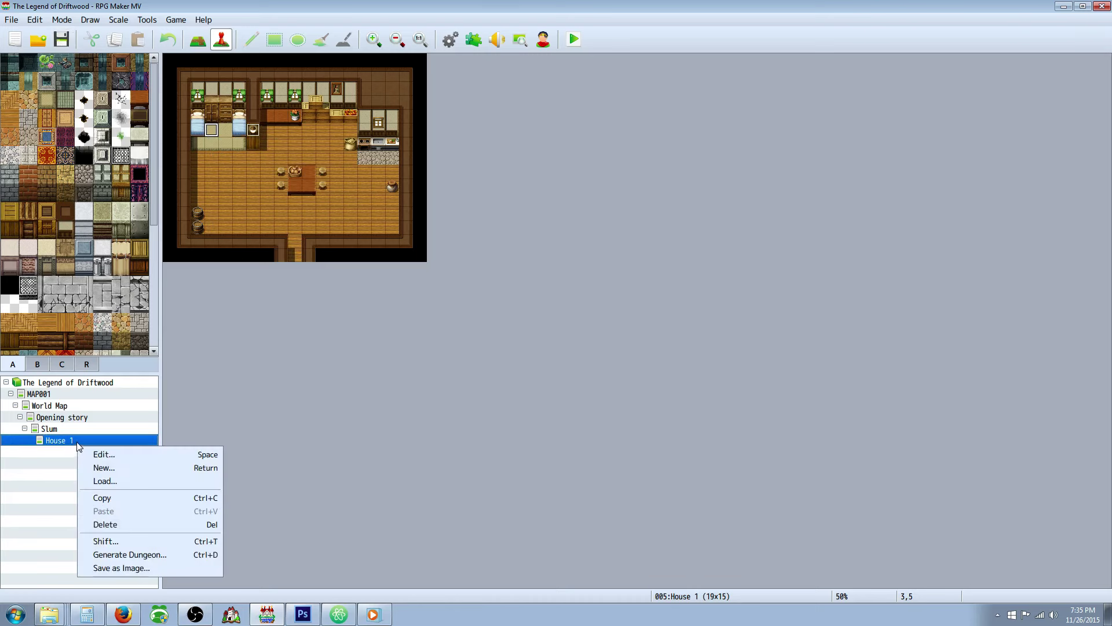
pyautogui.click(105, 456)
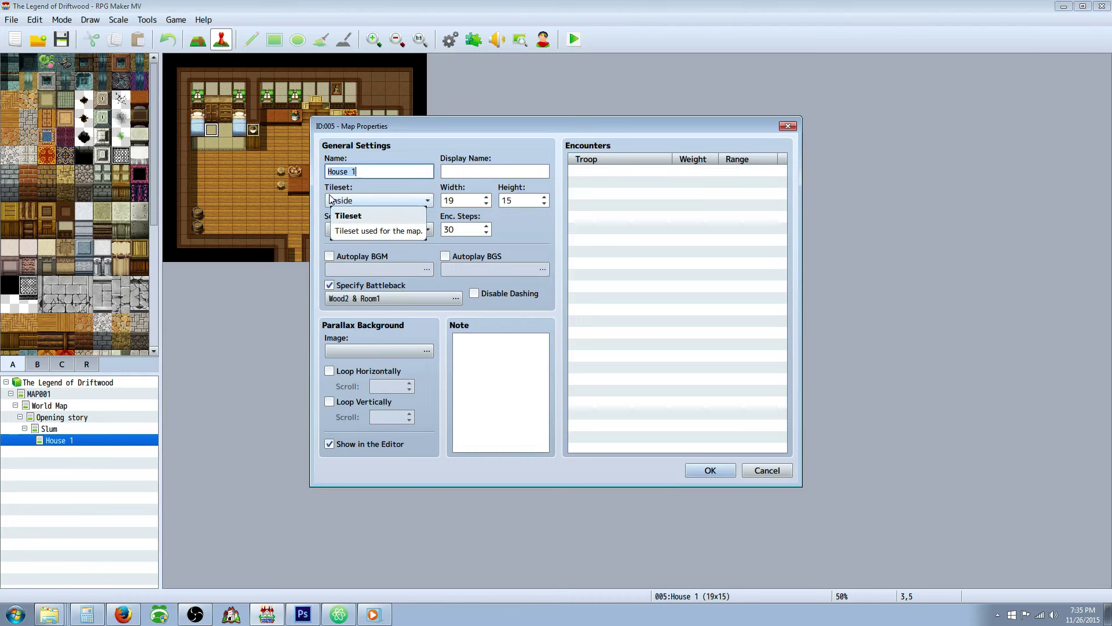
pyautogui.write('T')
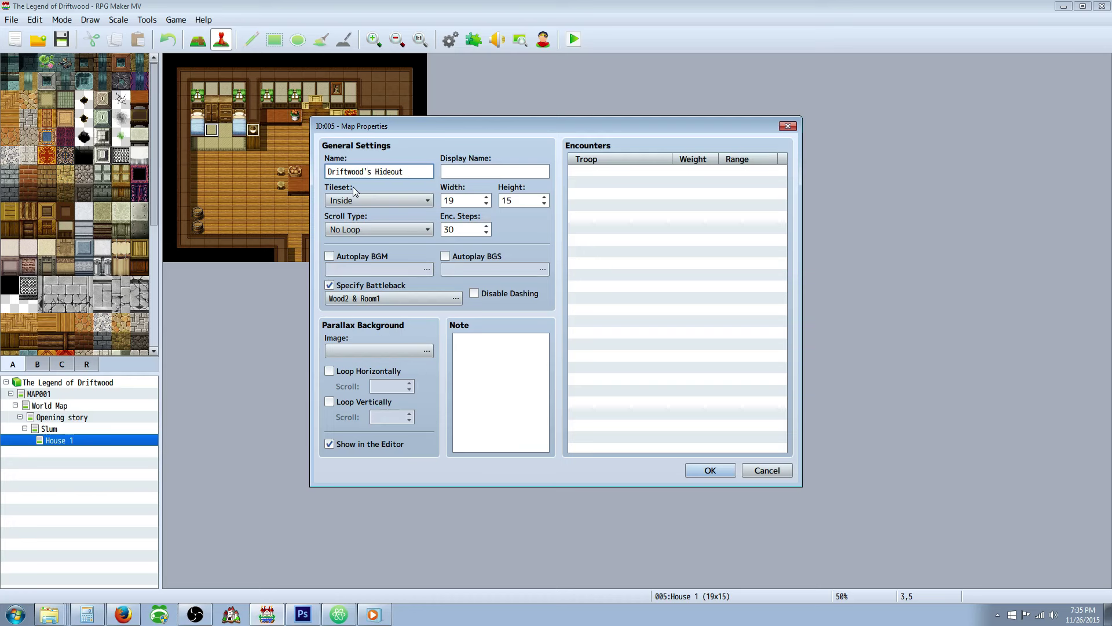
pyautogui.press('BackSpace')
pyautogui.press('BackSpace')
pyautogui.press('BackSpace')
pyautogui.press('Left')
pyautogui.write('n')
pyautogui.press('BackSpace')
# Step: Set the map's display name to "Hideout" and apply the map properties
pyautogui.click(477, 172)
pyautogui.write('Tian')
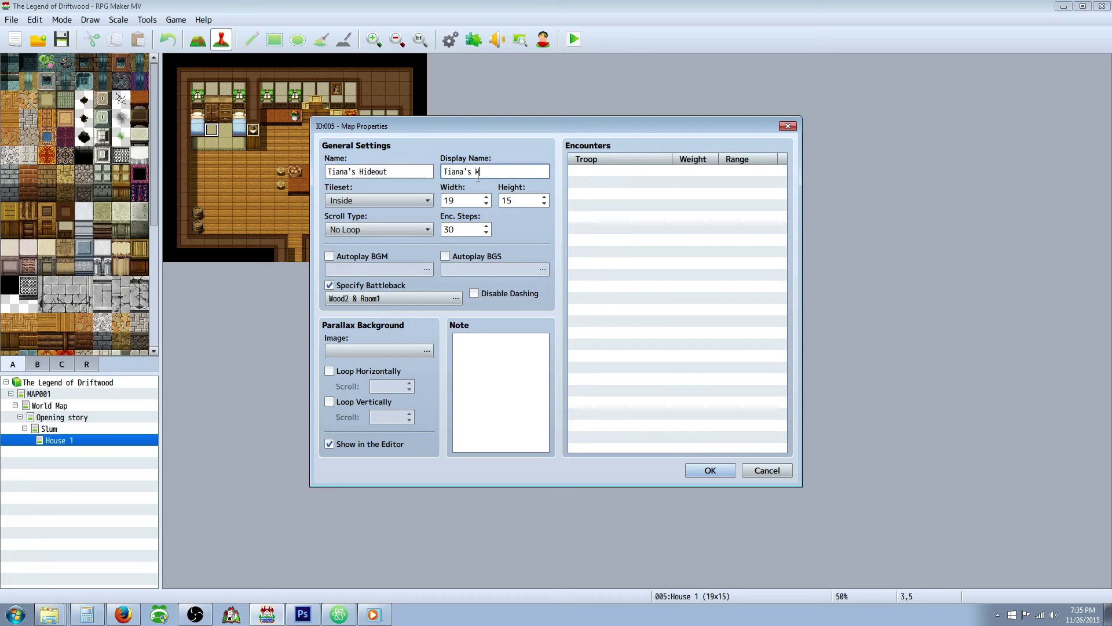
pyautogui.write("a's Hideout")
pyautogui.hotkey('ctrl', 'Left')
pyautogui.press('BackSpace')
pyautogui.press('BackSpace')
pyautogui.press('BackSpace')
pyautogui.press('BackSpace')
pyautogui.press('BackSpace')
pyautogui.press('BackSpace')
pyautogui.press('BackSpace')
pyautogui.press('BackSpace')
pyautogui.doubleClick(473, 199)
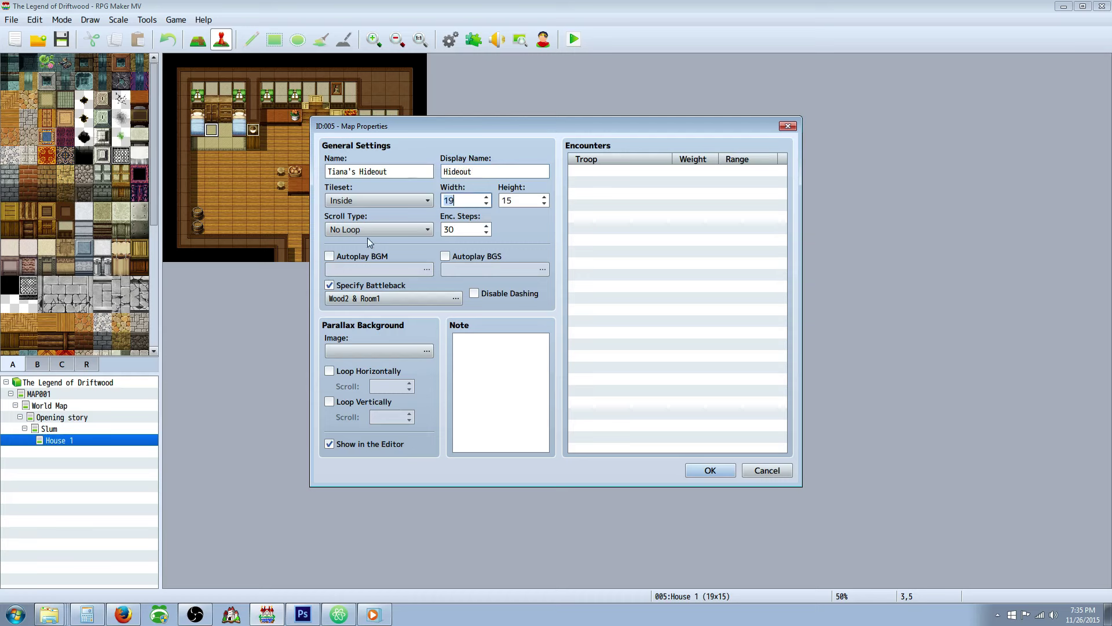
pyautogui.click(712, 470)
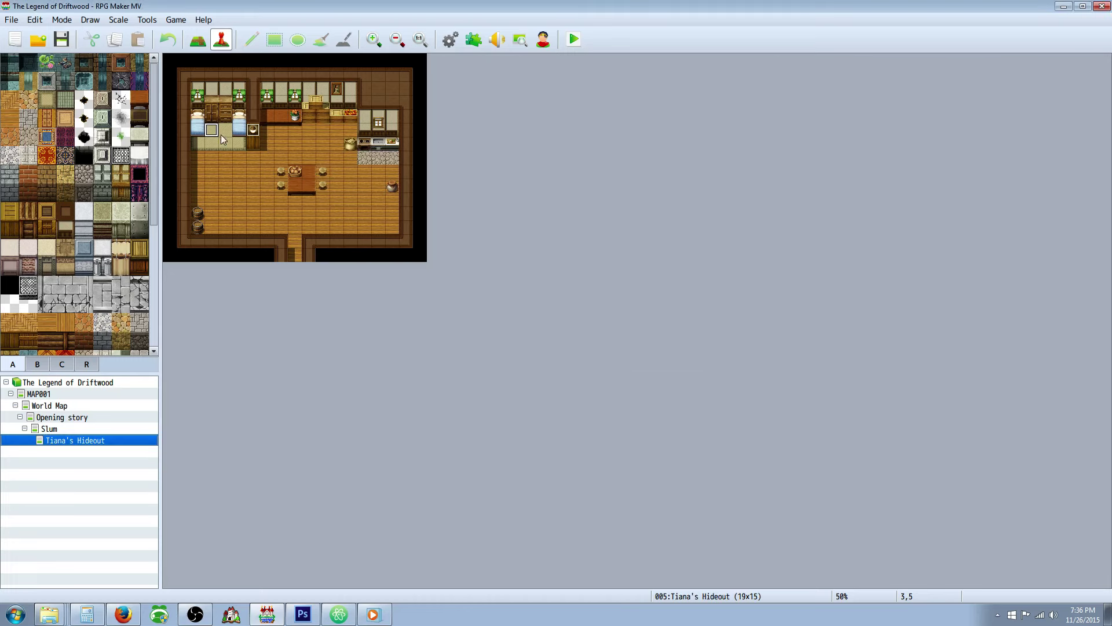
# Step: Open EV001 on the Opening story map and edit its Transfer Player command after Fadeout Screen
pyautogui.click(58, 417)
pyautogui.rightClick(183, 74)
pyautogui.click(207, 80)
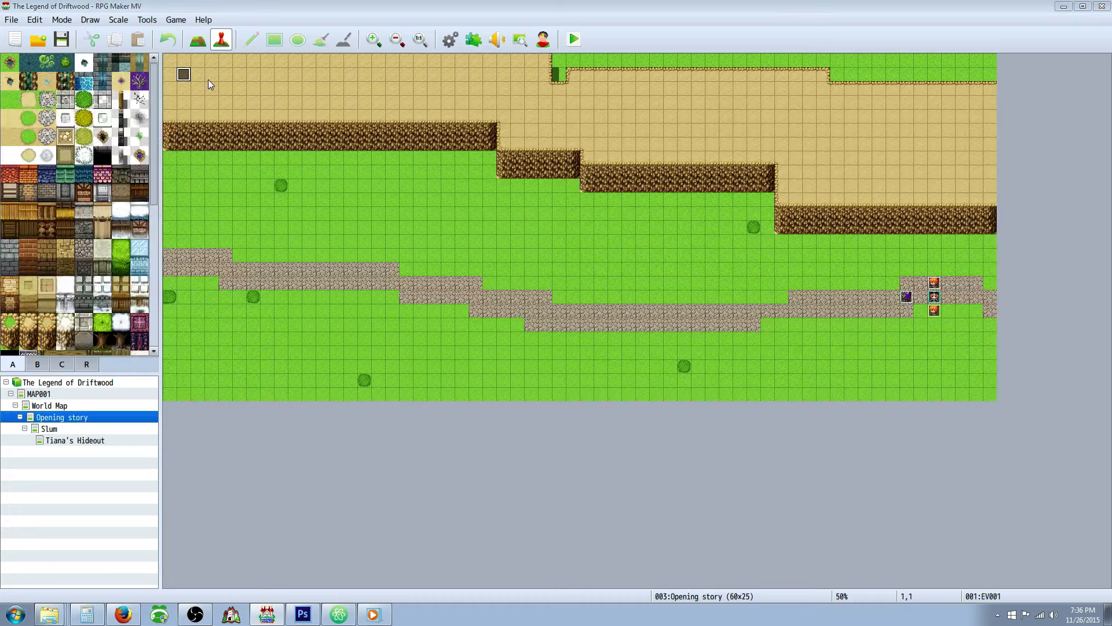
pyautogui.moveTo(834, 207); pyautogui.dragTo(837, 455)
pyautogui.rightClick(537, 453)
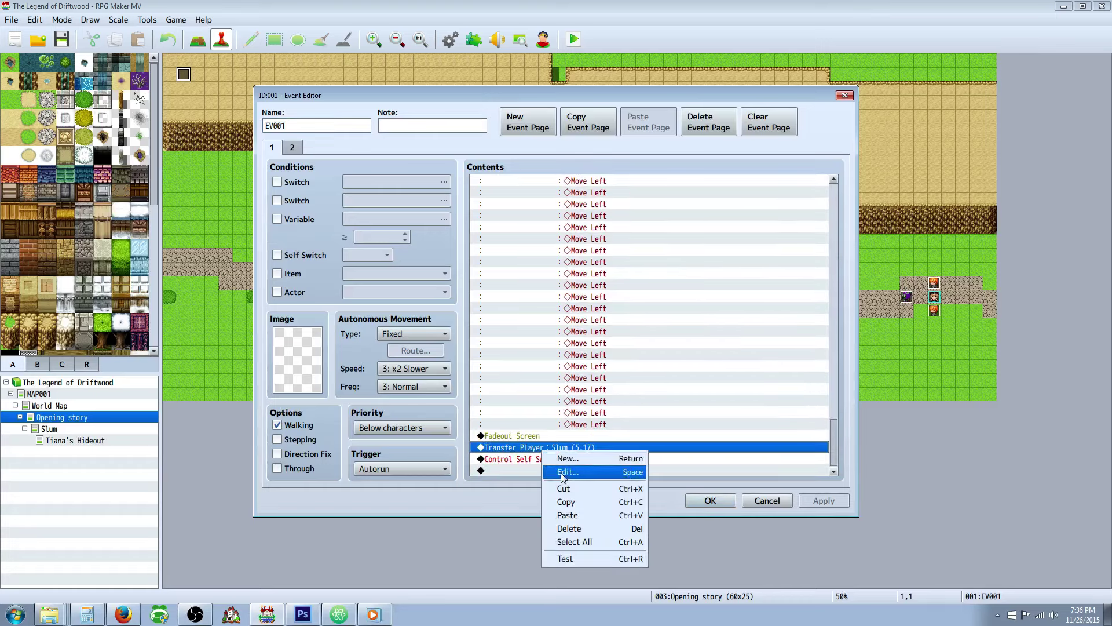
pyautogui.click(542, 467)
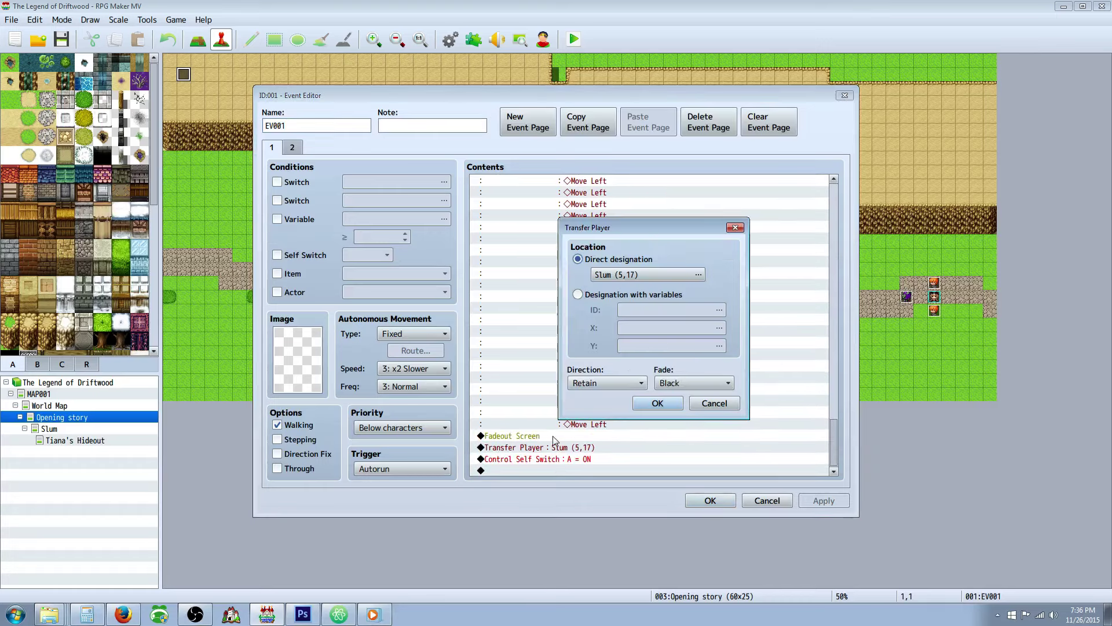
# Step: Set the Transfer Player destination to Tiana's Hideout at (8,8), beside the table
pyautogui.click(686, 274)
pyautogui.click(395, 195)
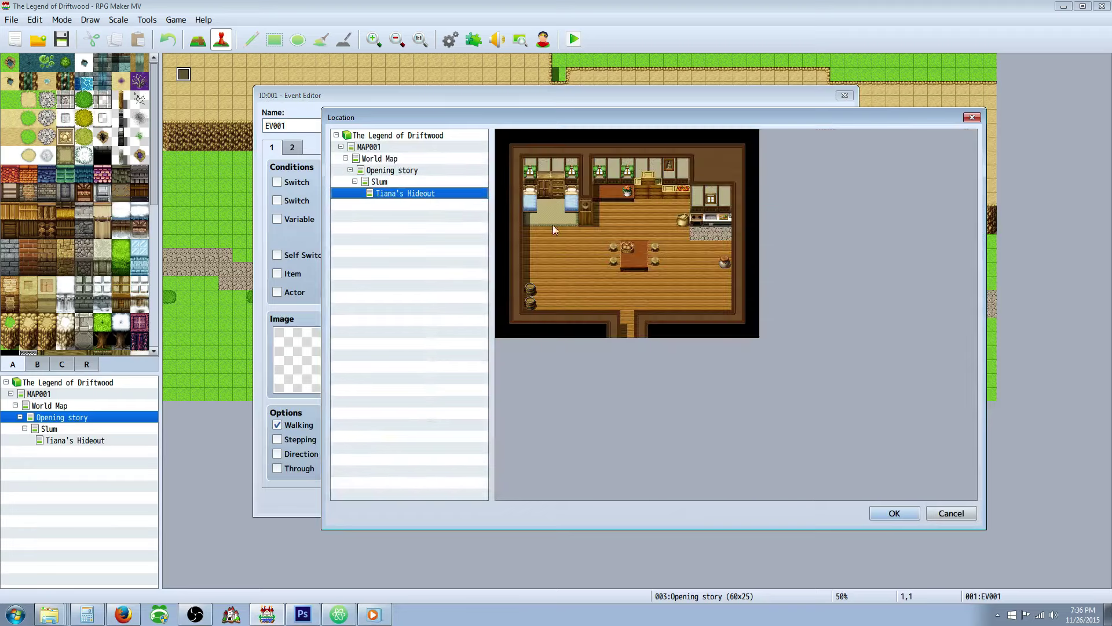
pyautogui.click(617, 248)
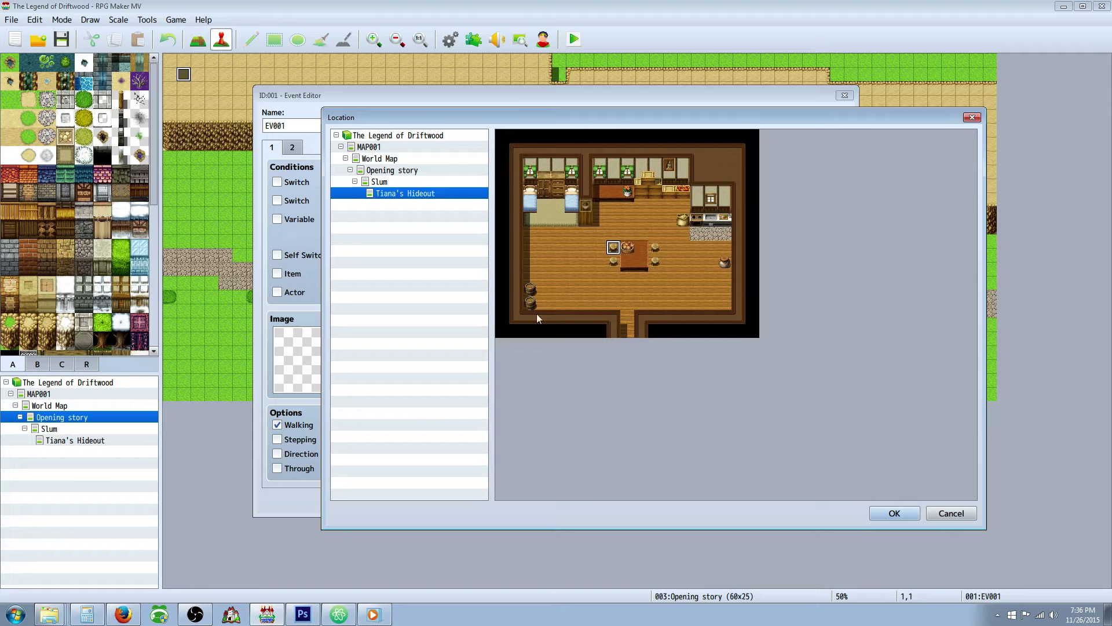
pyautogui.click(892, 514)
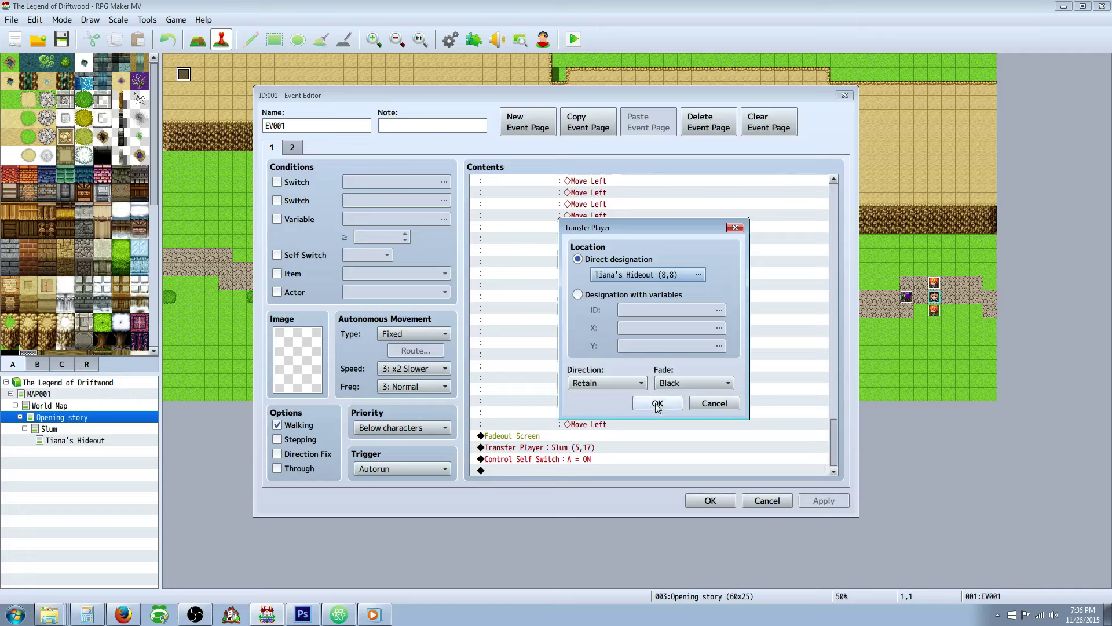
# Step: Set the transfer's facing direction to Right, keep the Black fade, and confirm the command
pyautogui.click(695, 383)
pyautogui.click(606, 383)
pyautogui.click(606, 383)
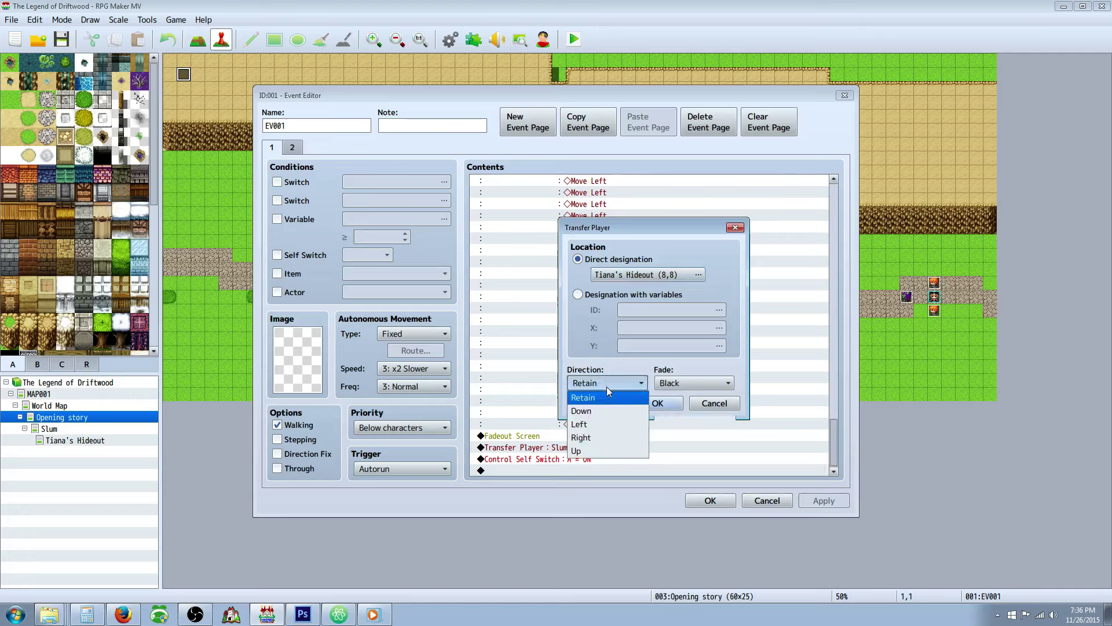
pyautogui.click(596, 438)
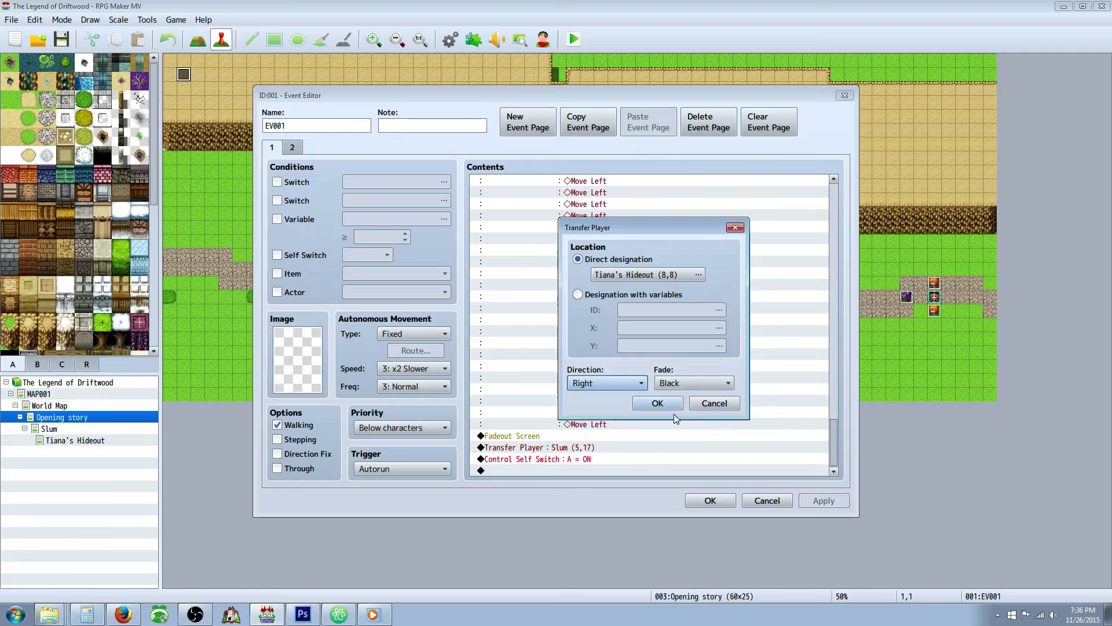
pyautogui.click(672, 404)
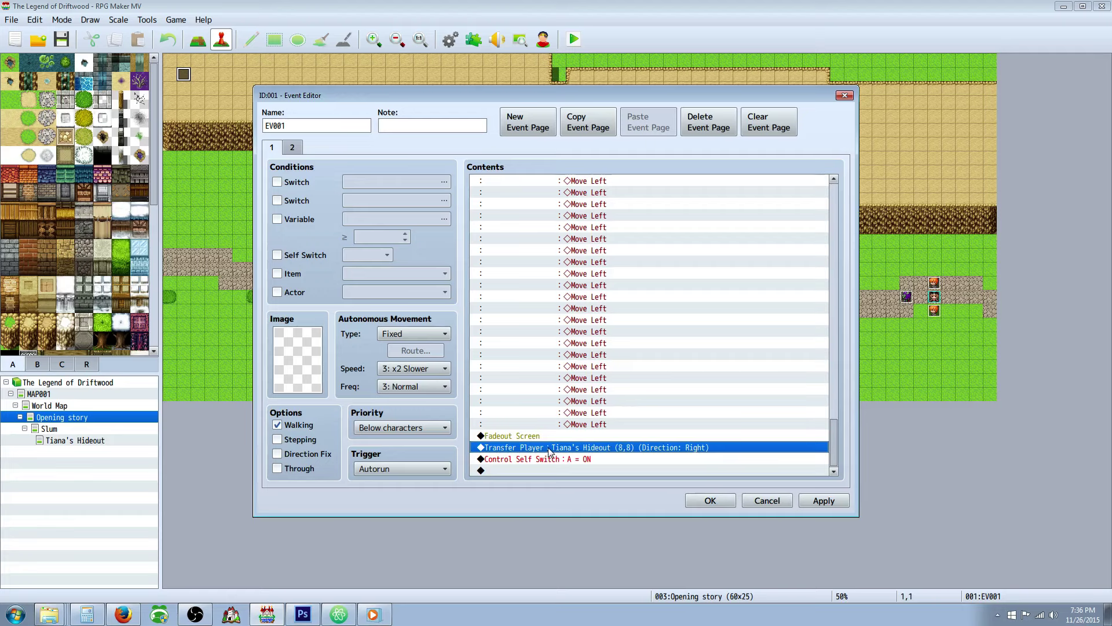
# Step: Insert a Change Transparency command set to OFF between Transfer Player and Control Self Switch
pyautogui.click(553, 457)
pyautogui.rightClick(553, 457)
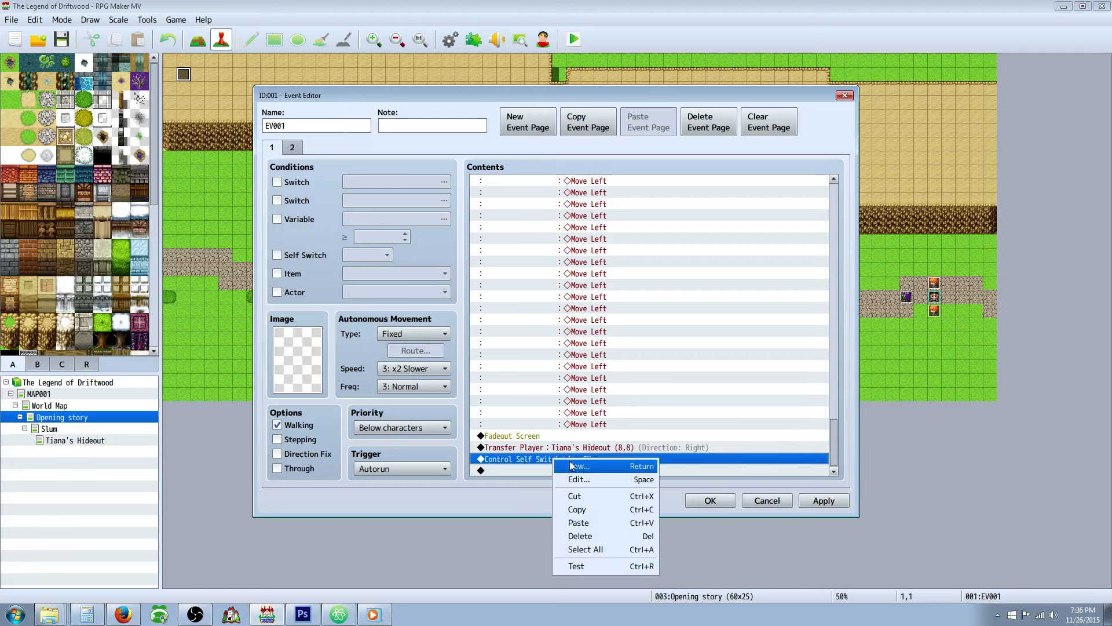
pyautogui.click(571, 464)
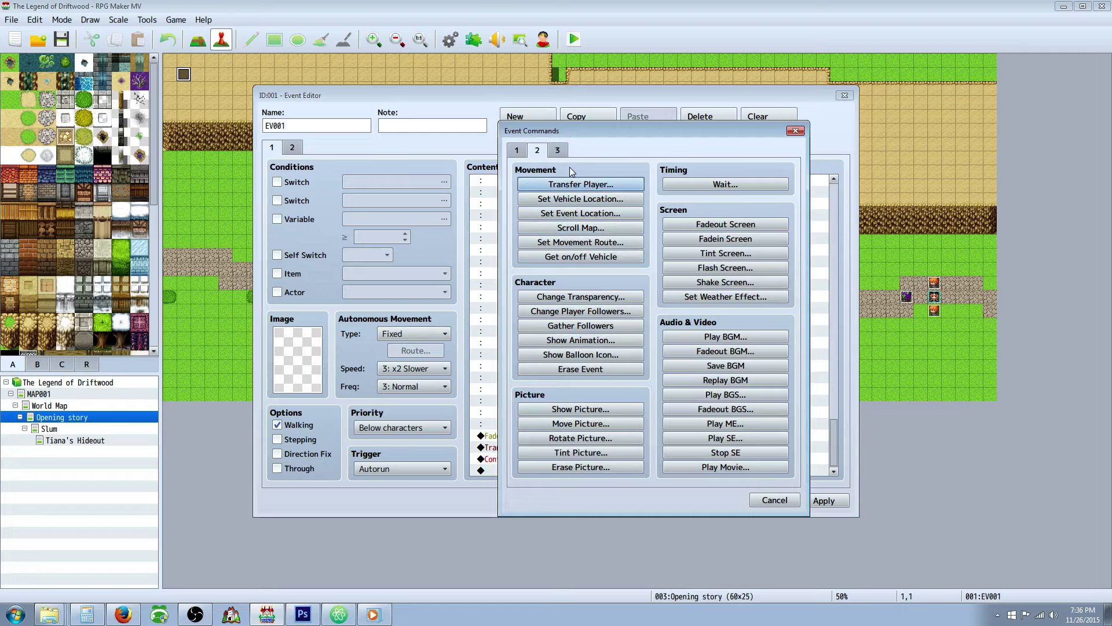
pyautogui.click(560, 152)
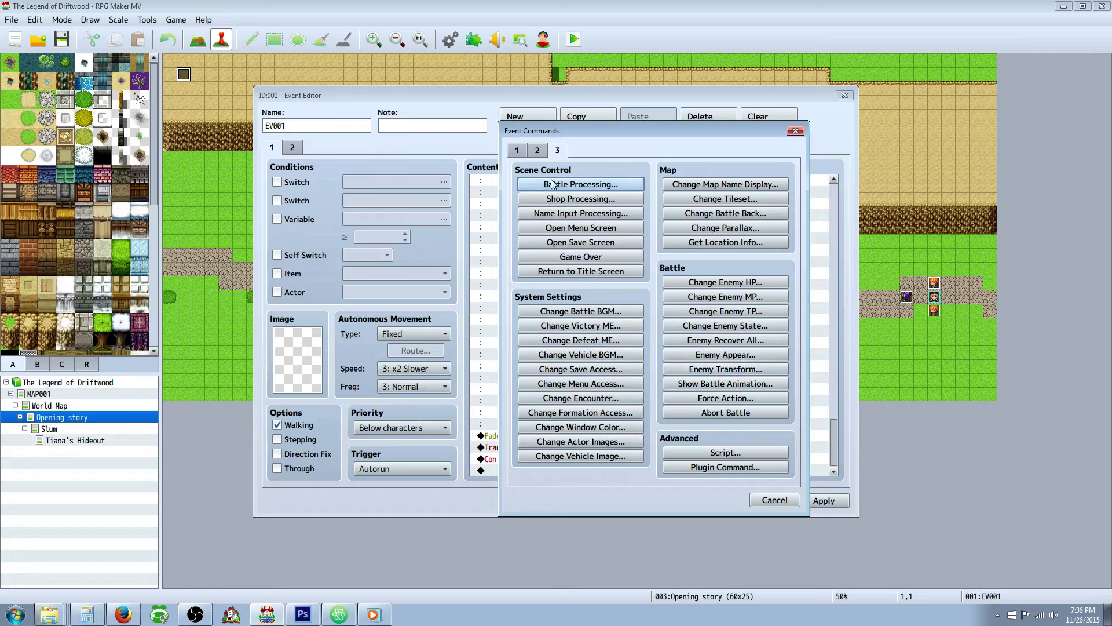
pyautogui.click(541, 151)
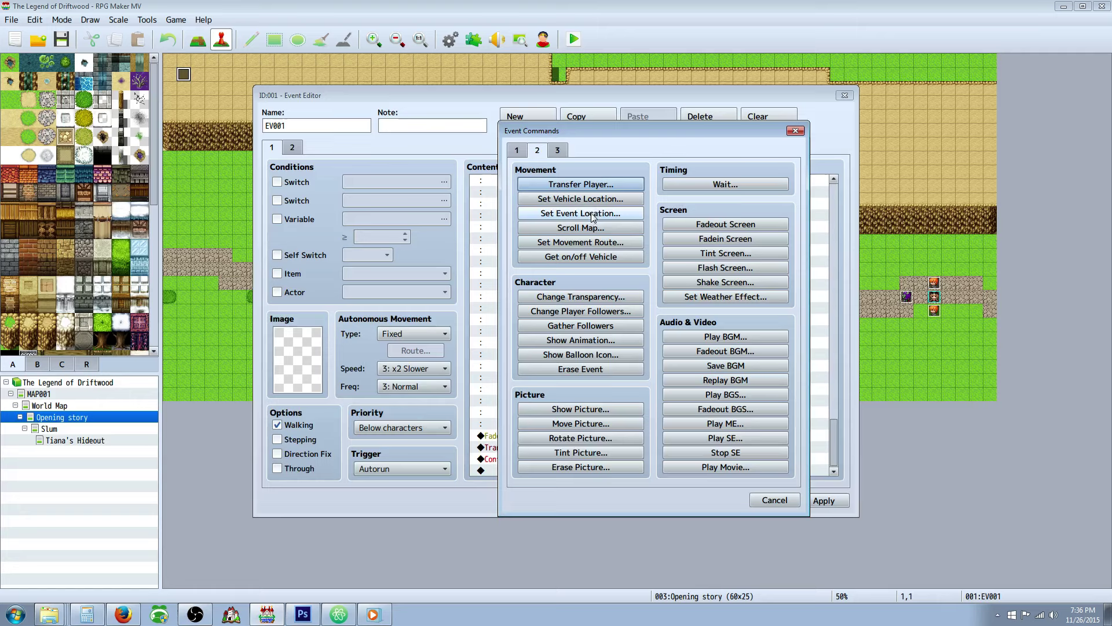
pyautogui.click(599, 298)
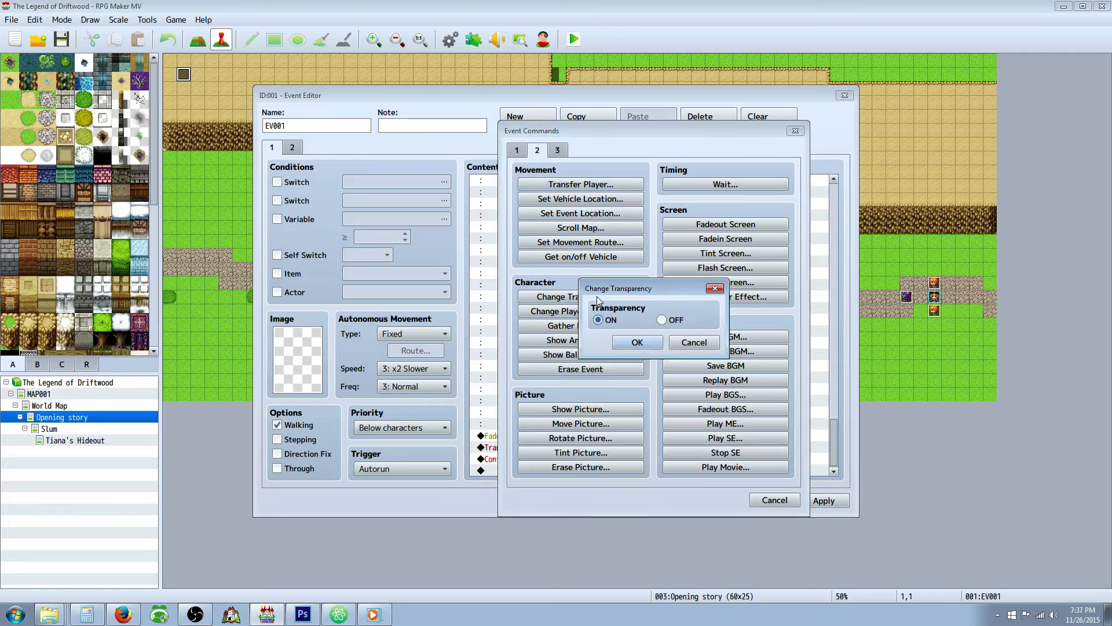
pyautogui.click(663, 320)
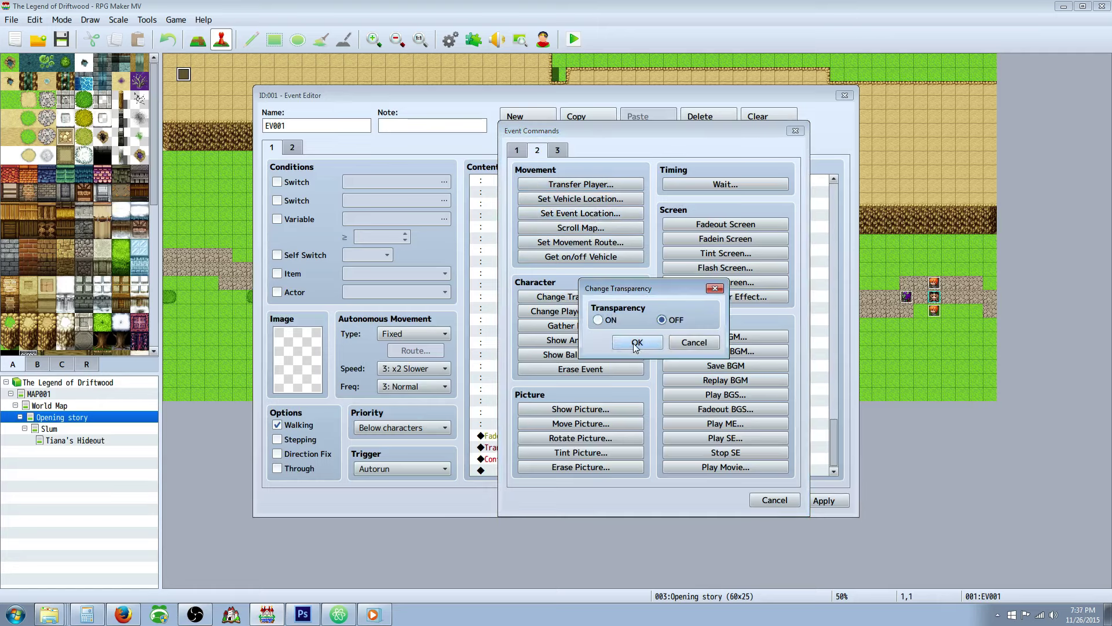
pyautogui.click(637, 343)
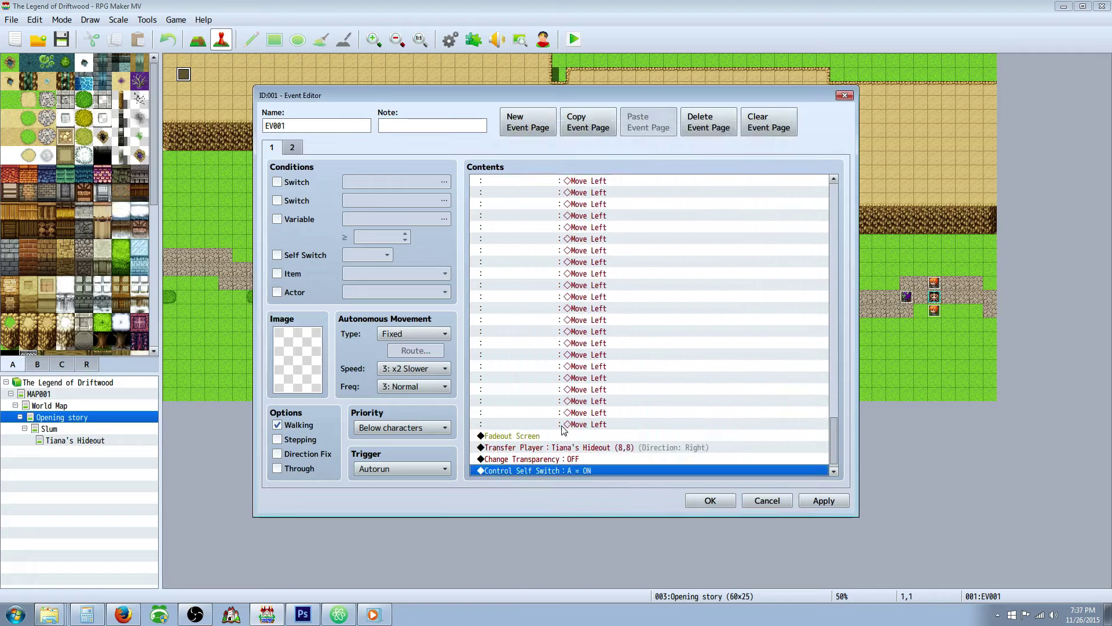
# Step: Insert a Fadein Screen command before Control Self Switch and apply the event changes
pyautogui.rightClick(577, 458)
pyautogui.click(591, 462)
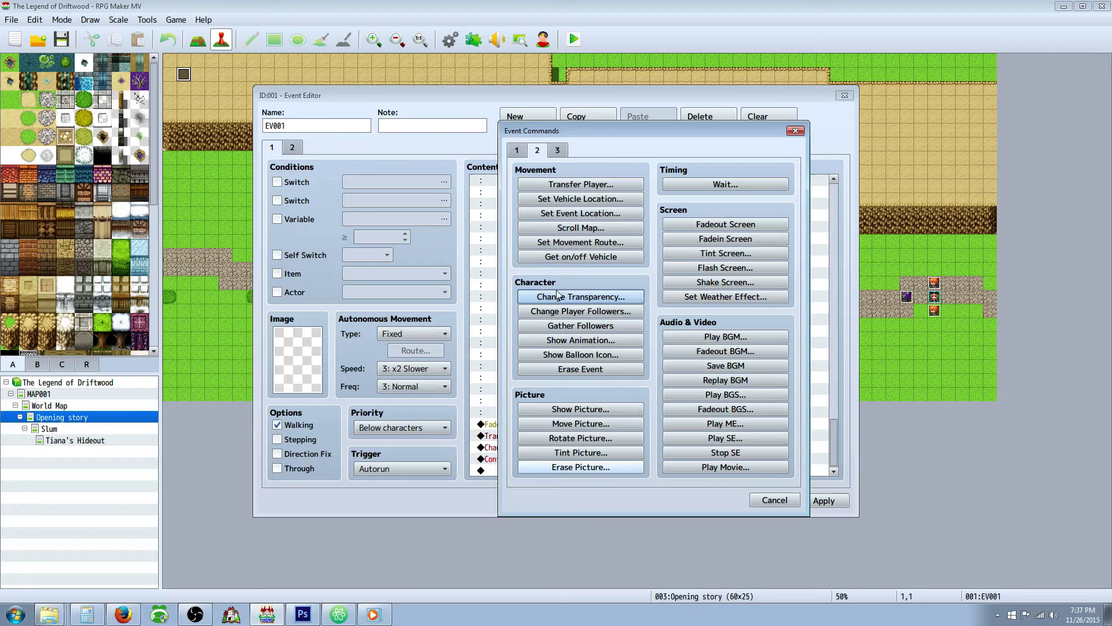
pyautogui.click(738, 240)
pyautogui.scroll(-1, 603, 448)
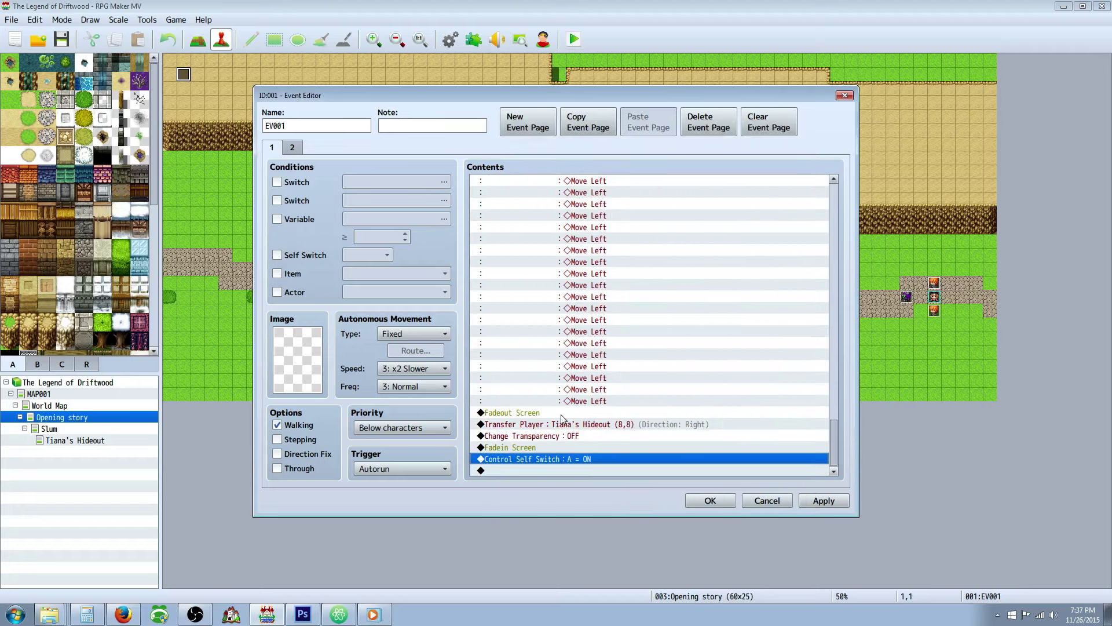
pyautogui.click(824, 501)
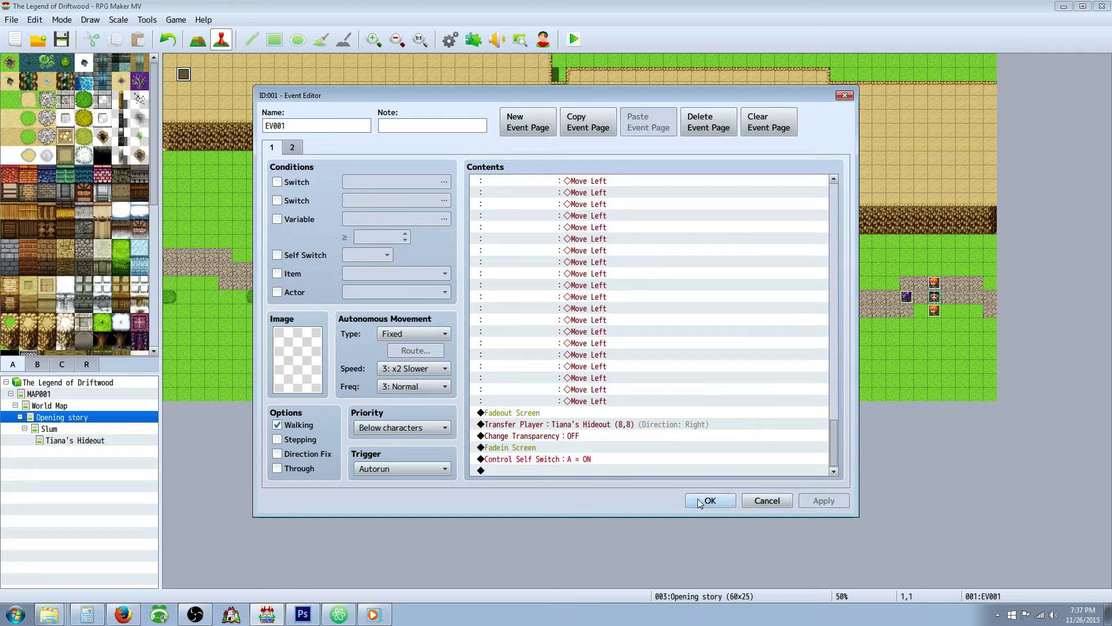
# Step: Check both event pages of EV001 and close the event
pyautogui.click(556, 463)
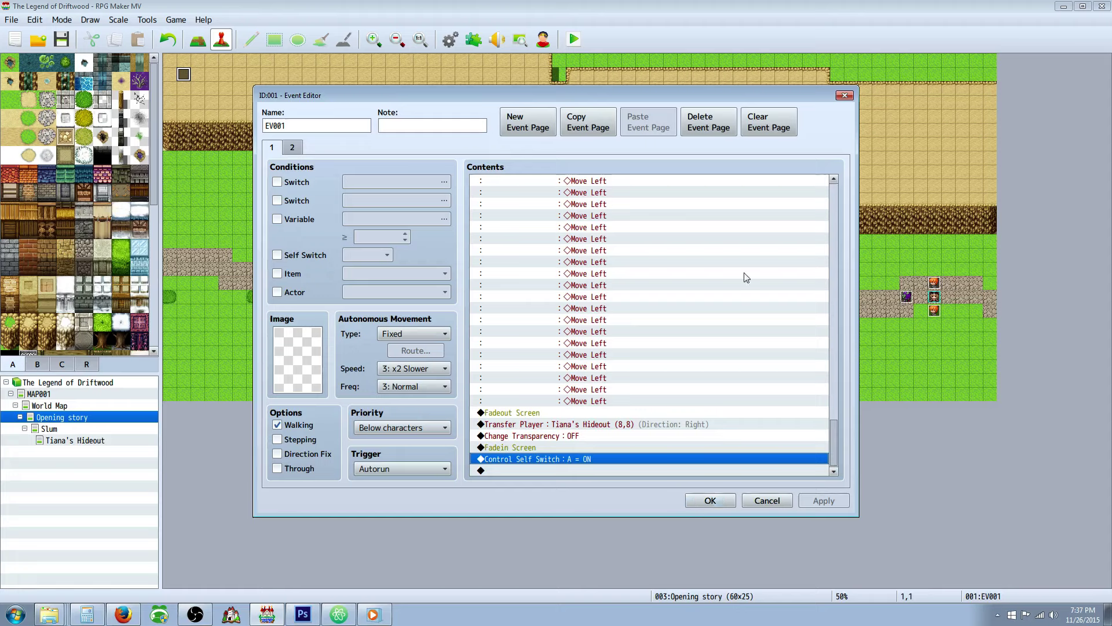
pyautogui.click(292, 148)
pyautogui.click(277, 149)
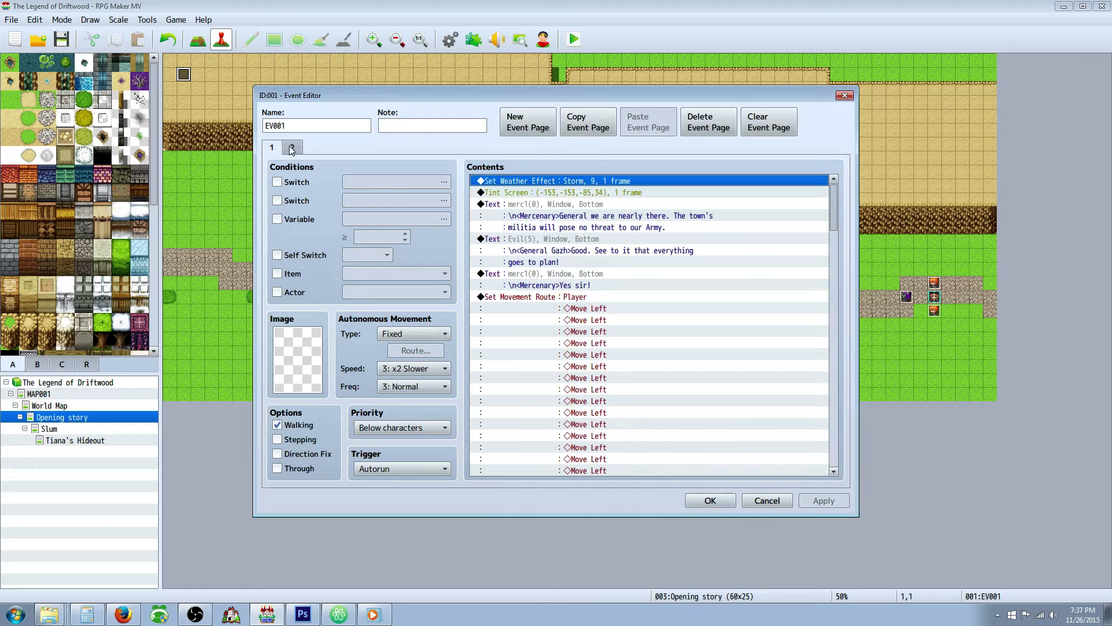
pyautogui.click(710, 501)
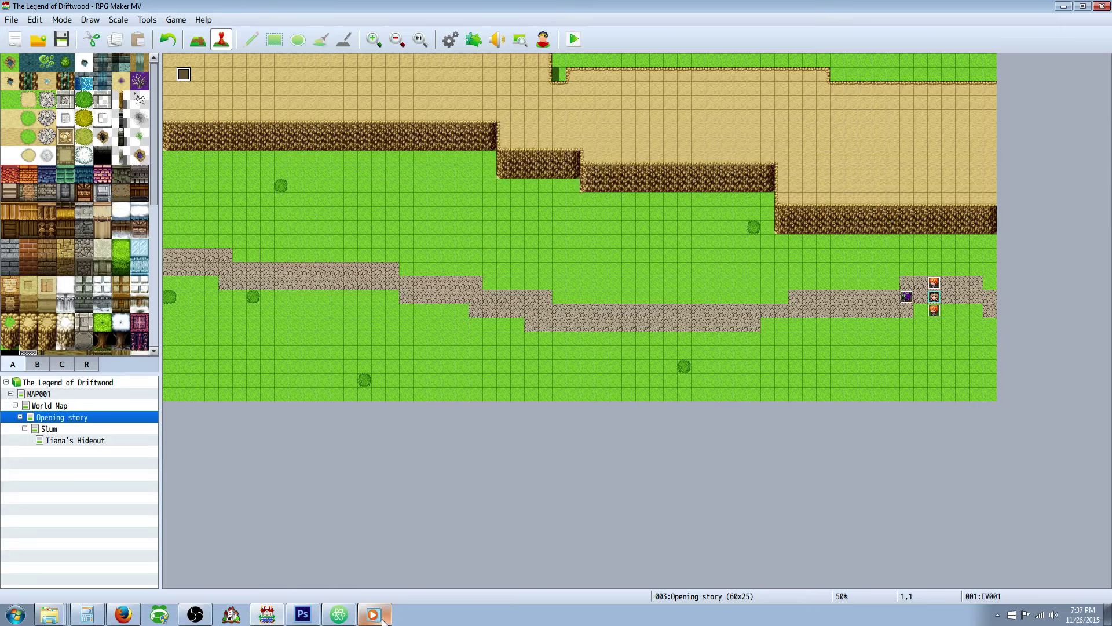
# Step: Playtest the project, maximize the game window and start a new game
pyautogui.click(574, 39)
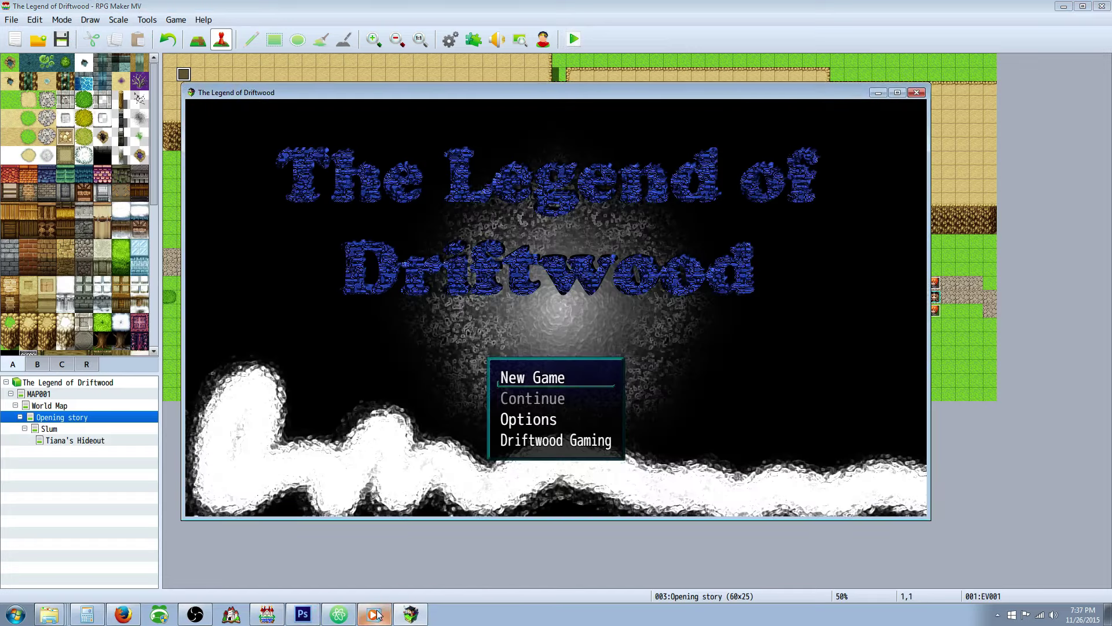
pyautogui.click(375, 615)
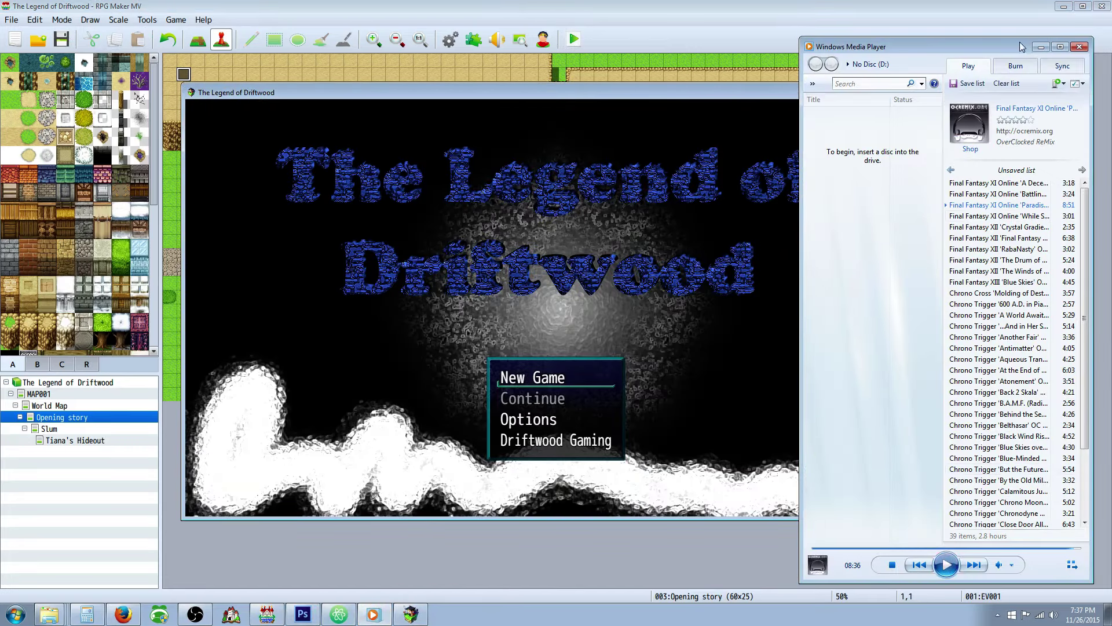
pyautogui.click(1041, 47)
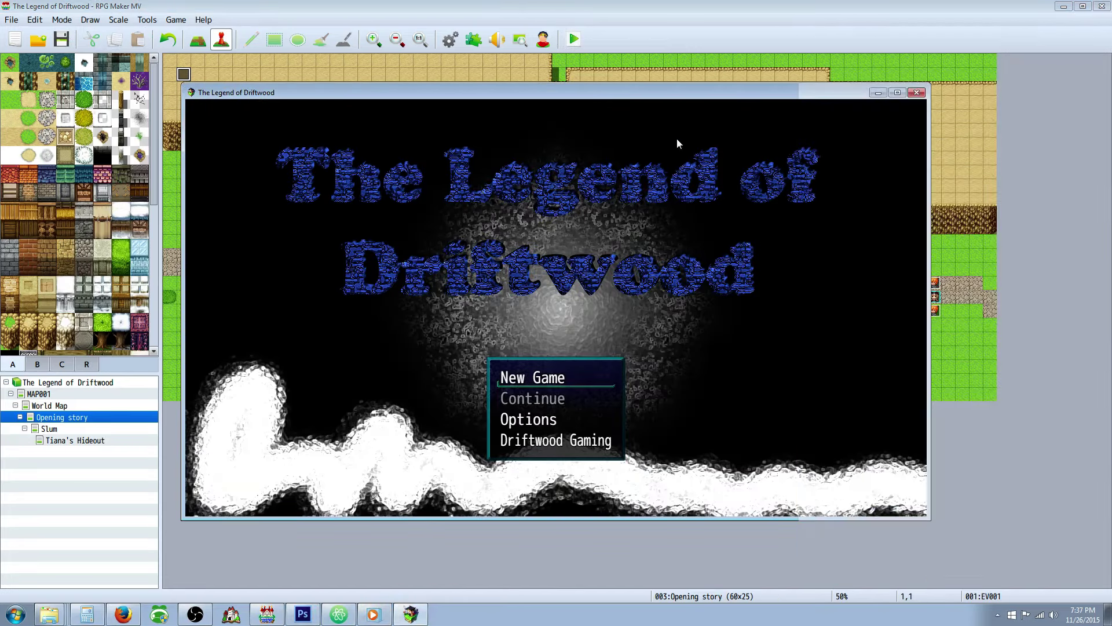
pyautogui.press('super+Up')
pyautogui.press('Return')
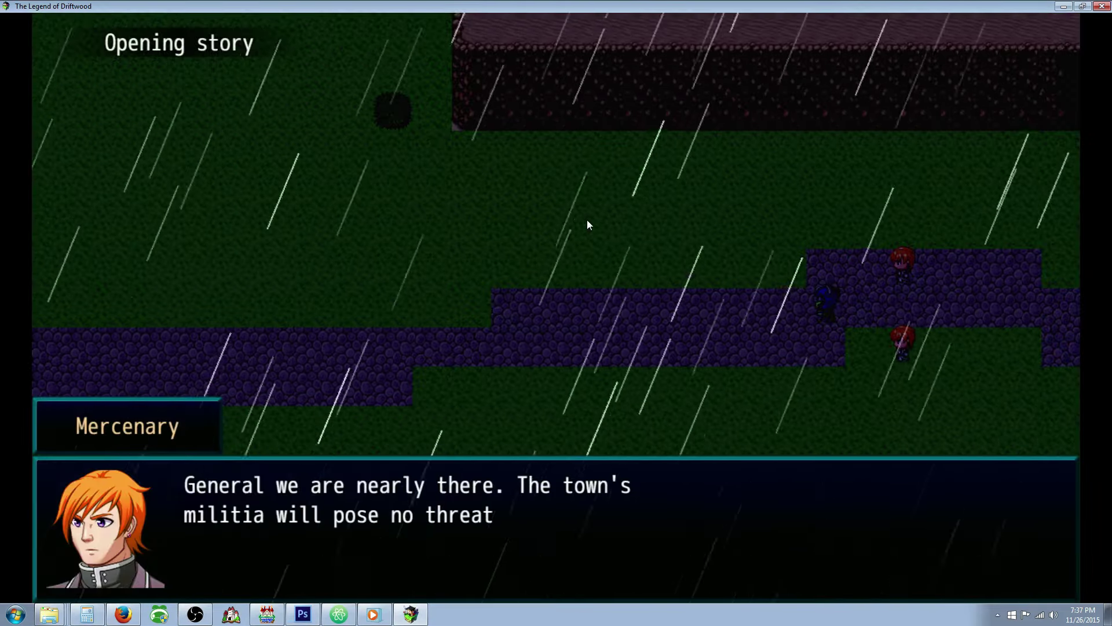
# Step: Advance through the opening dialogue until the scene transfers to the hideout, and close the playtest
pyautogui.press('Return')
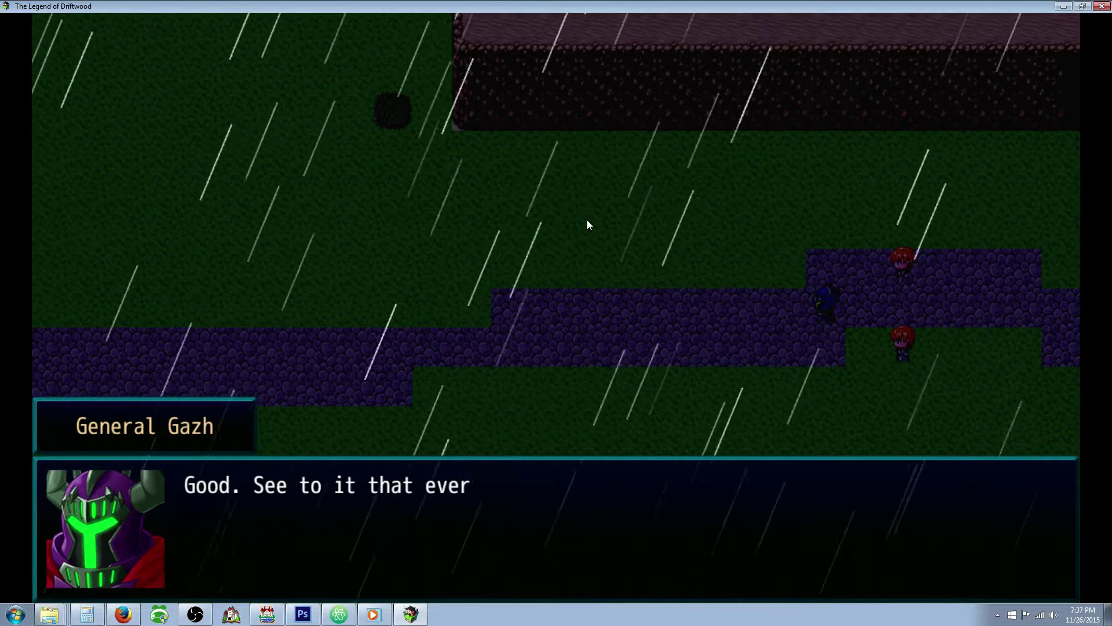
pyautogui.press('Return')
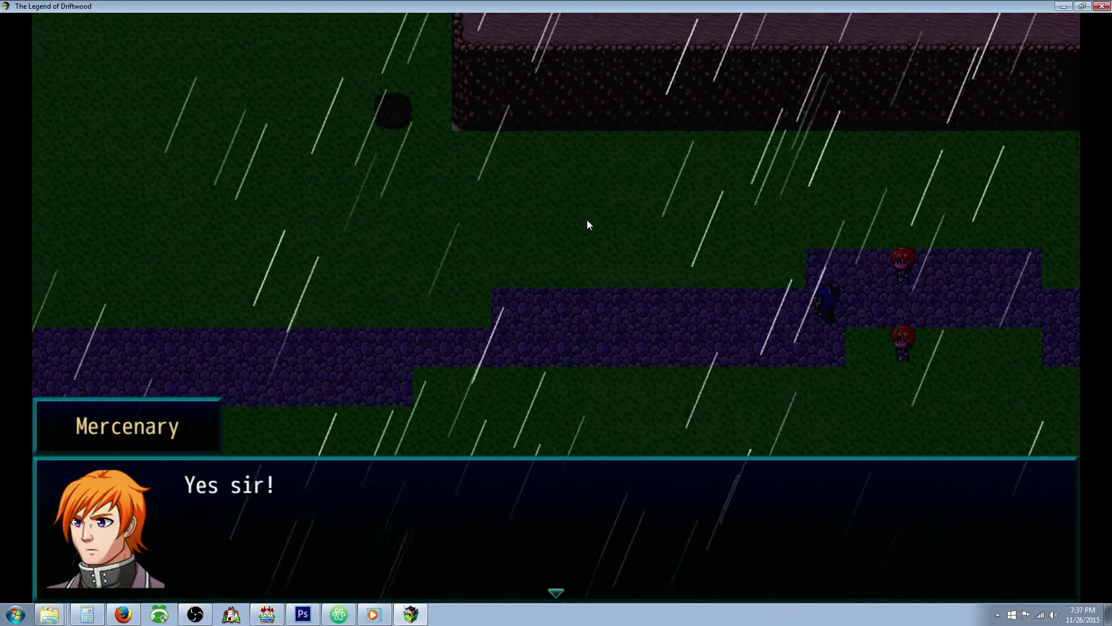
pyautogui.press('Return')
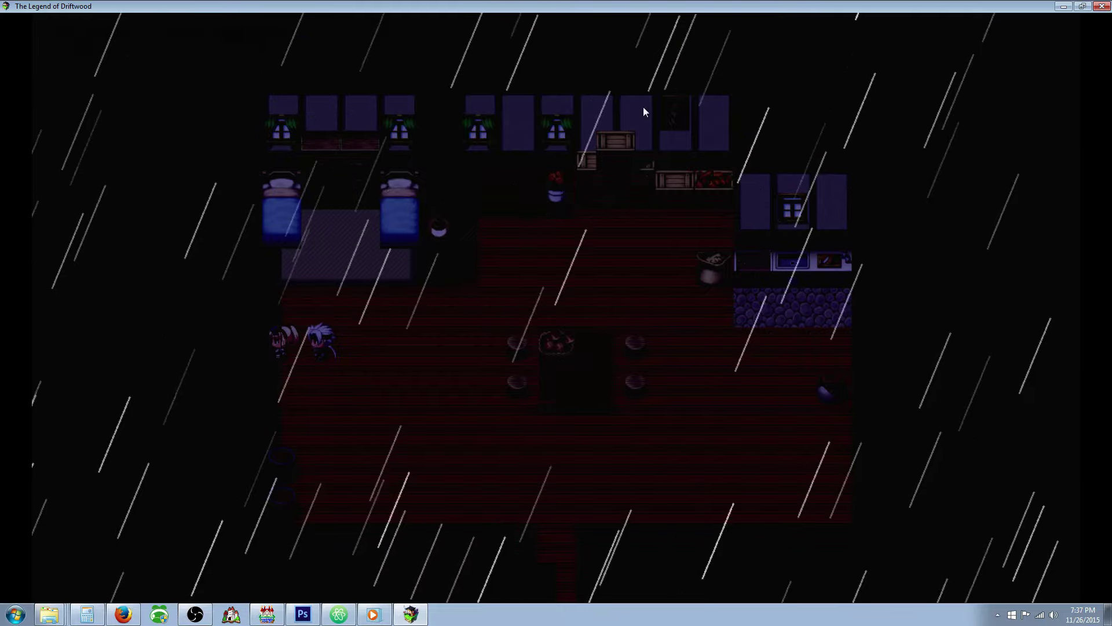
pyautogui.click(1102, 7)
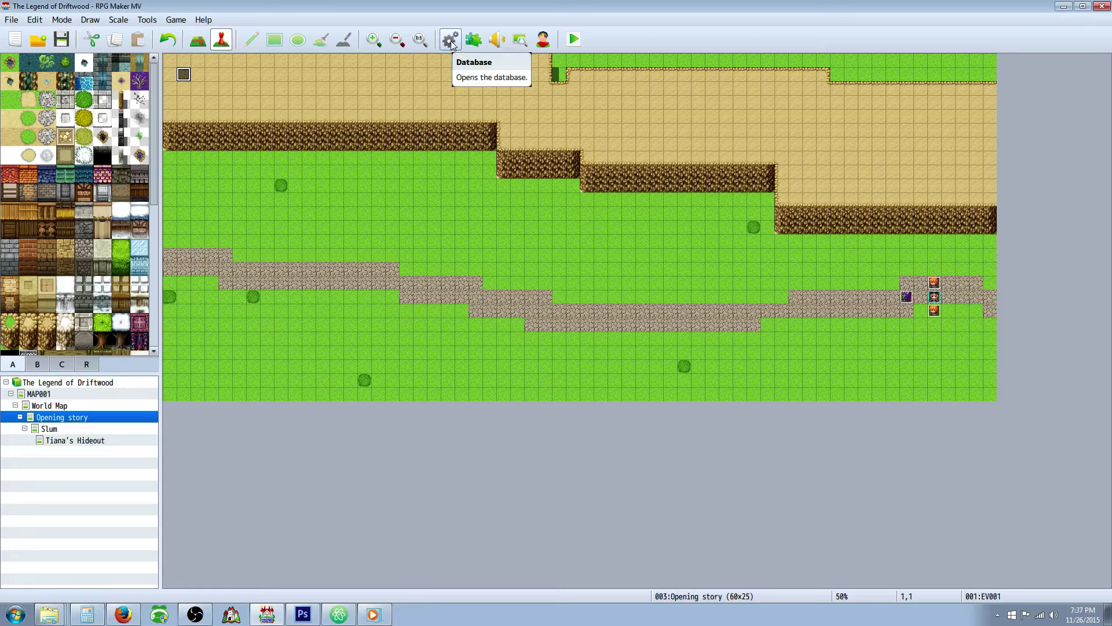
# Step: Insert a Wait of 960 frames before the Fadeout Screen command in EV001, and save the event
pyautogui.rightClick(188, 76)
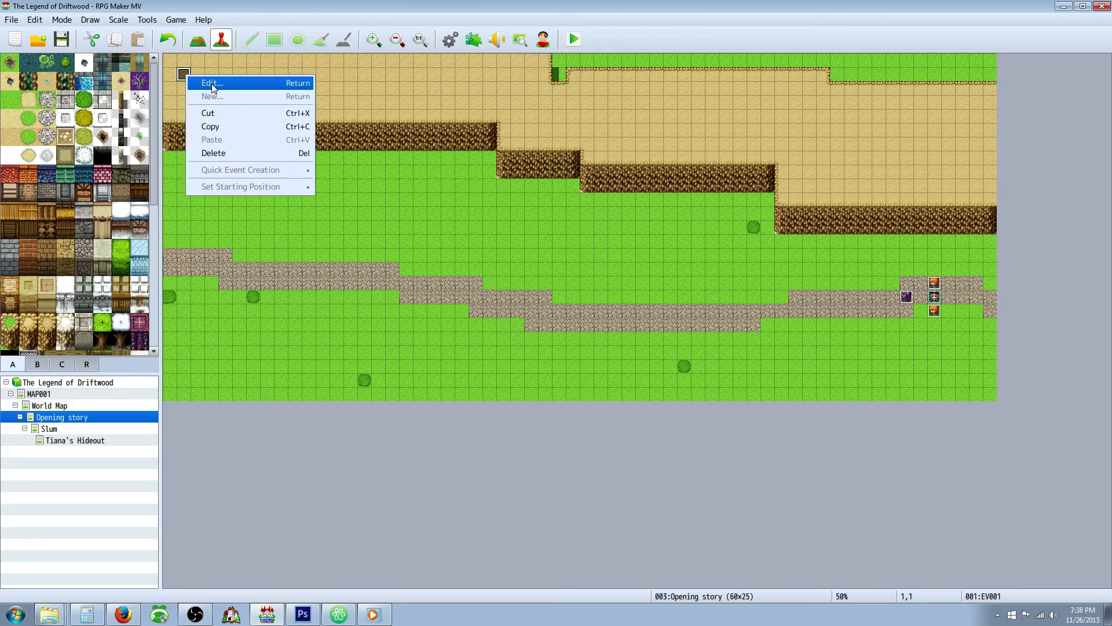
pyautogui.click(212, 84)
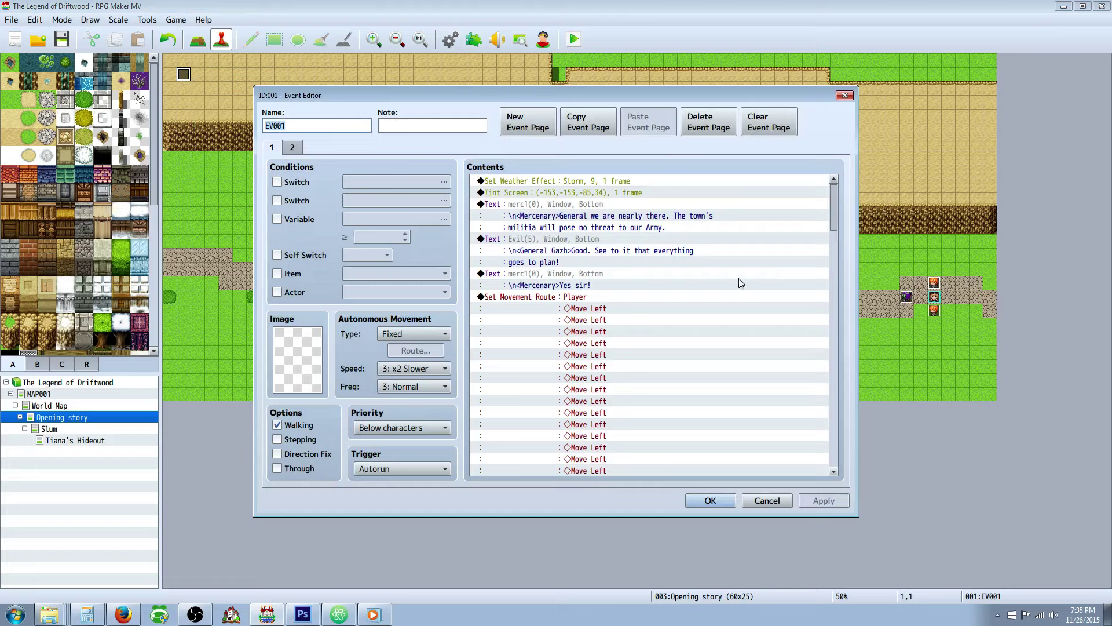
pyautogui.scroll(-2, 689, 283)
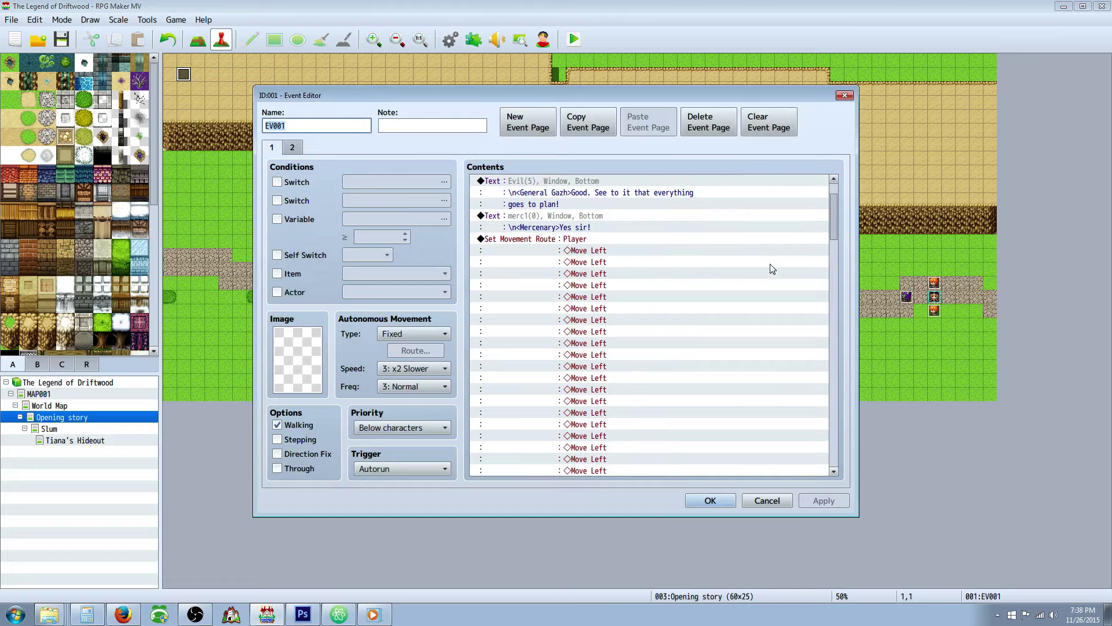
pyautogui.moveTo(835, 220); pyautogui.dragTo(834, 464)
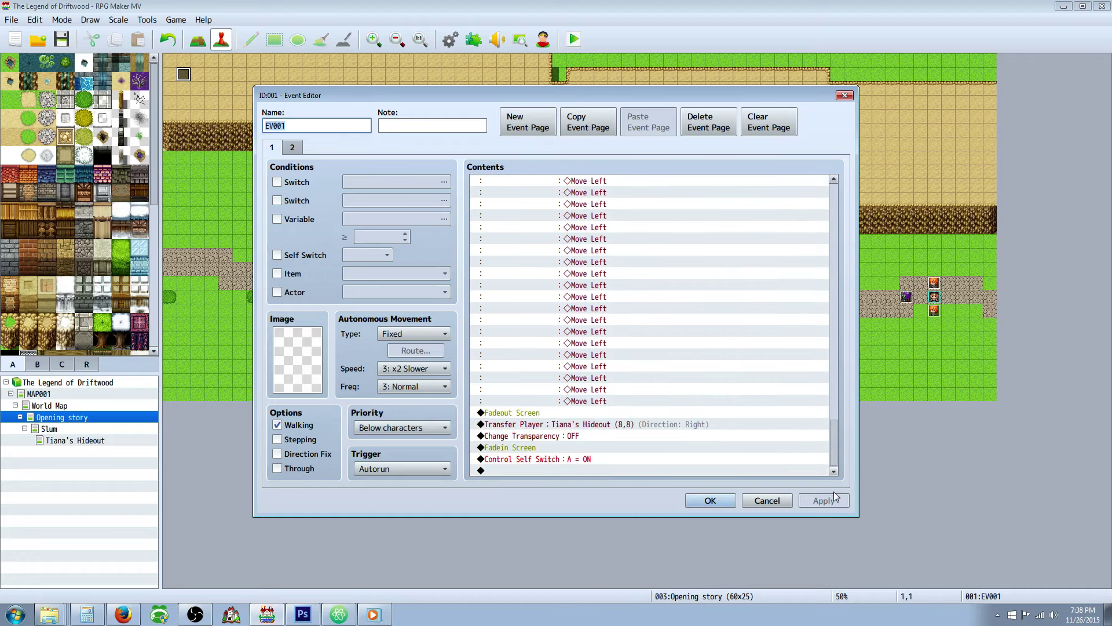
pyautogui.click(529, 412)
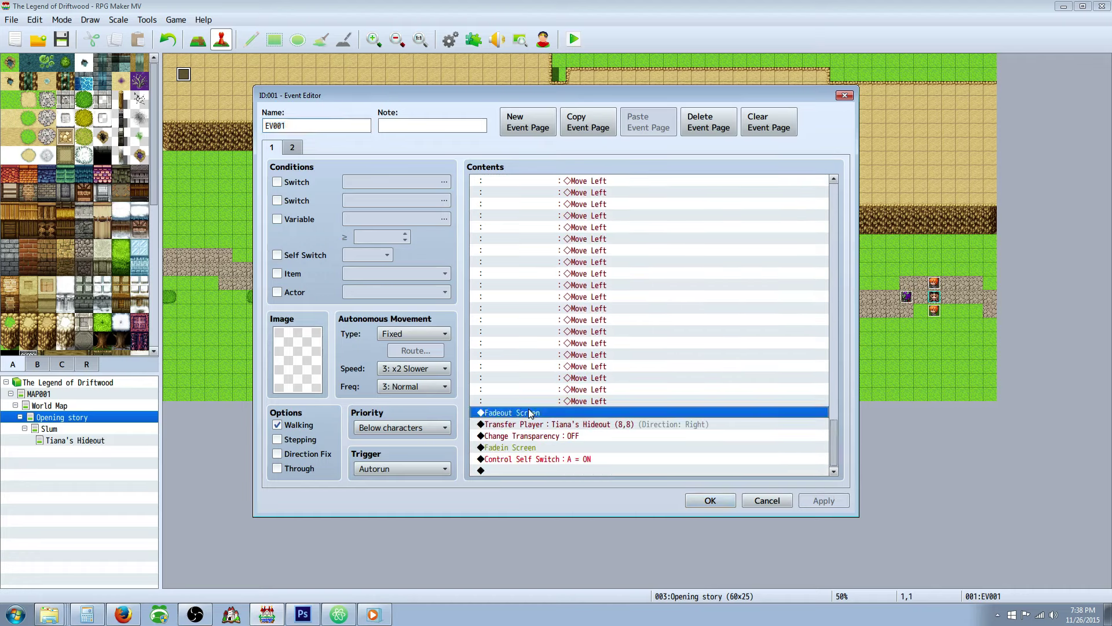
pyautogui.rightClick(544, 416)
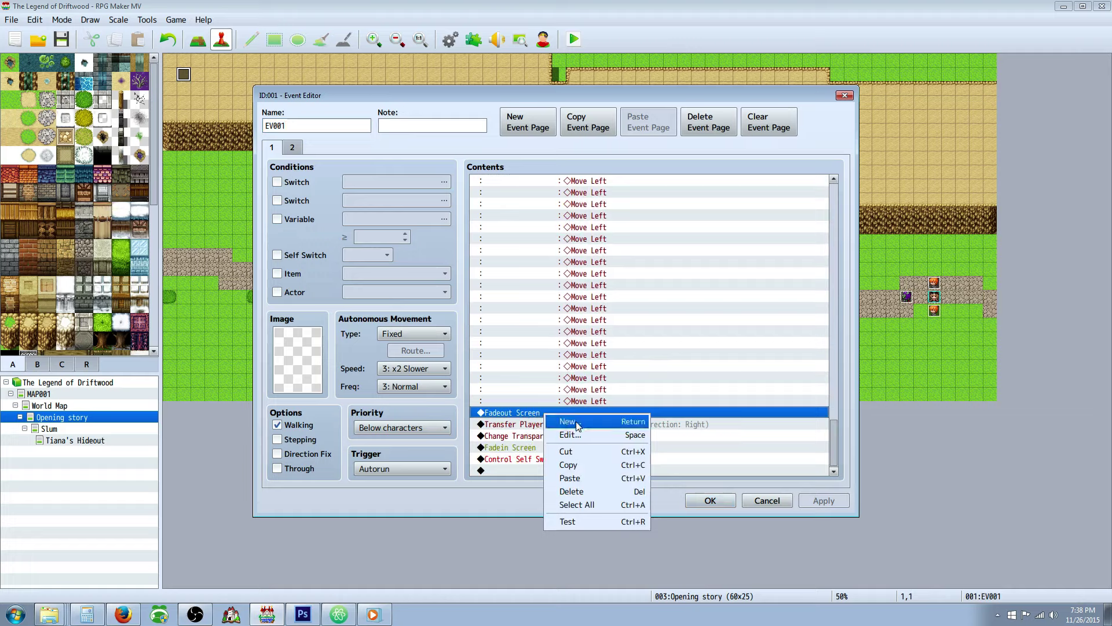
pyautogui.click(579, 429)
pyautogui.click(716, 185)
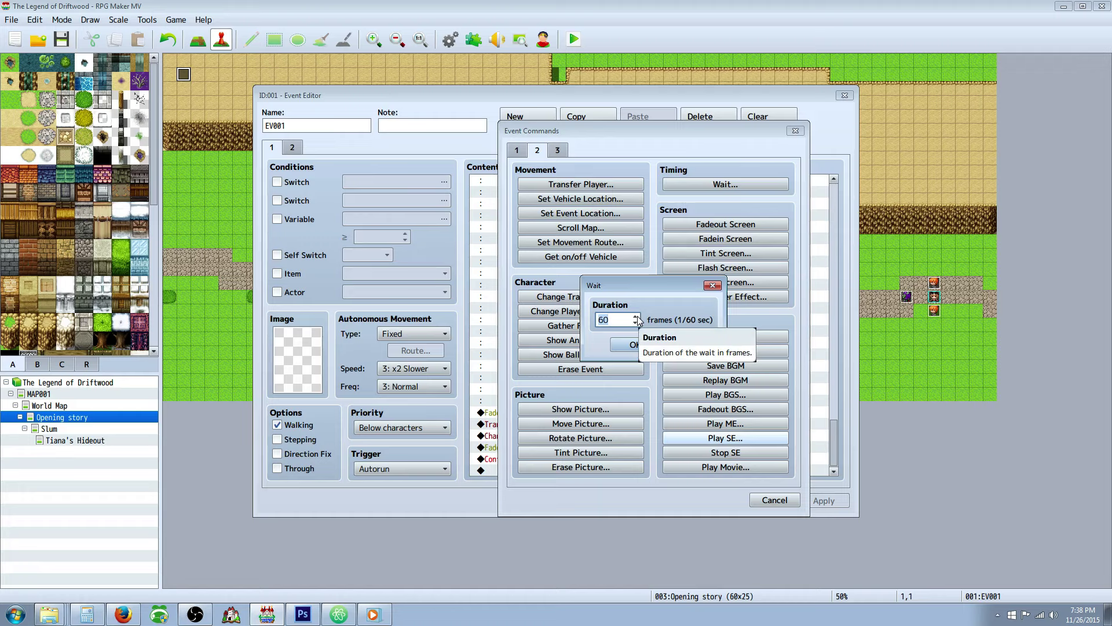
pyautogui.write('960')
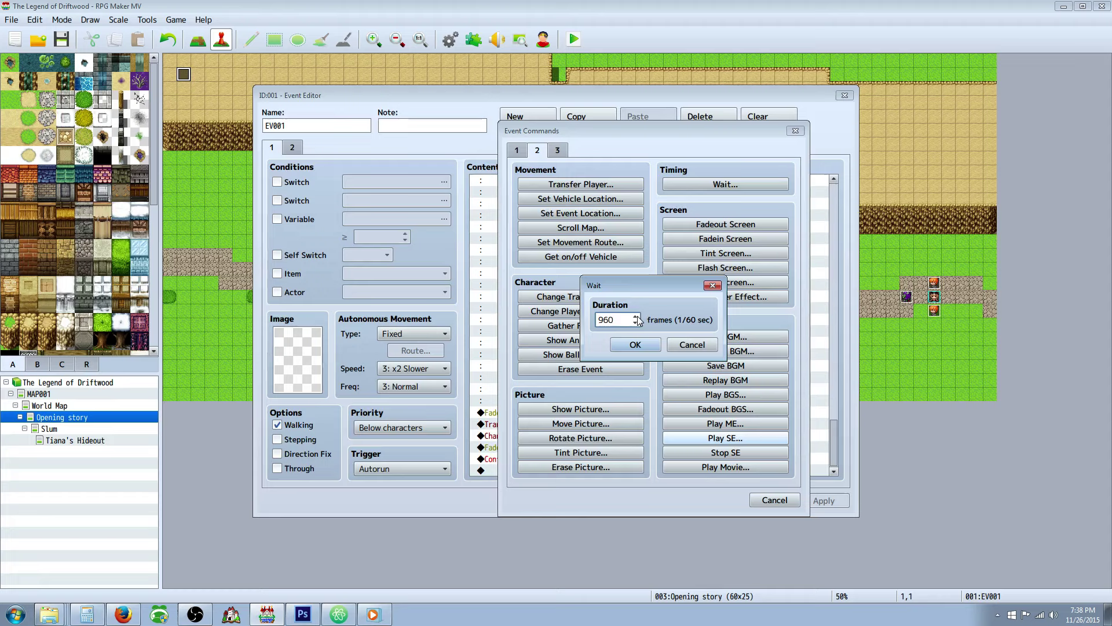
pyautogui.click(87, 614)
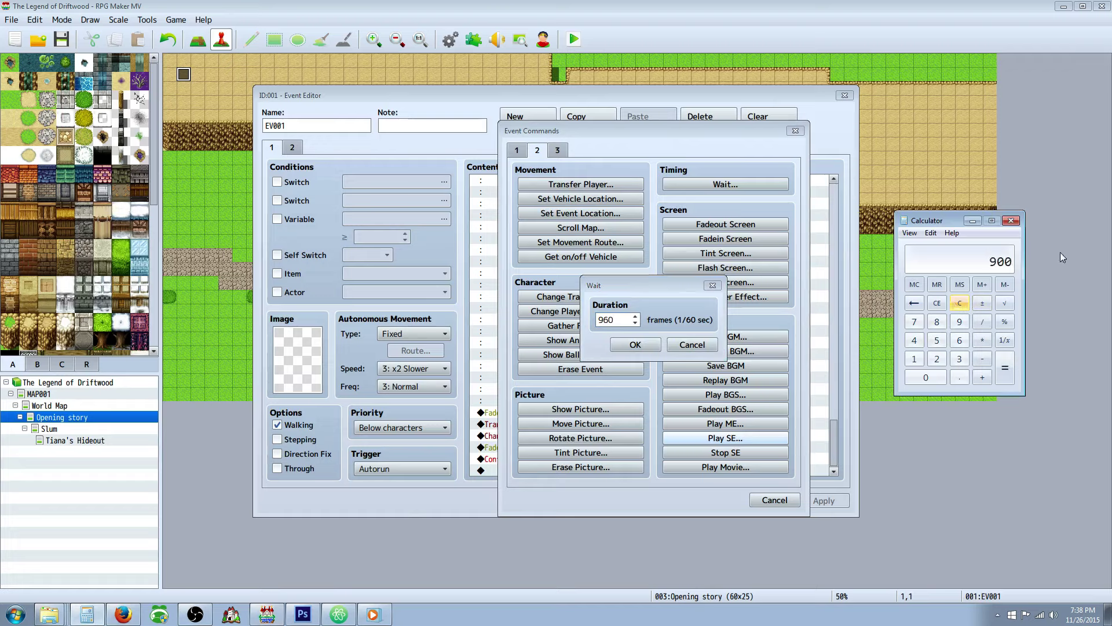
pyautogui.click(636, 344)
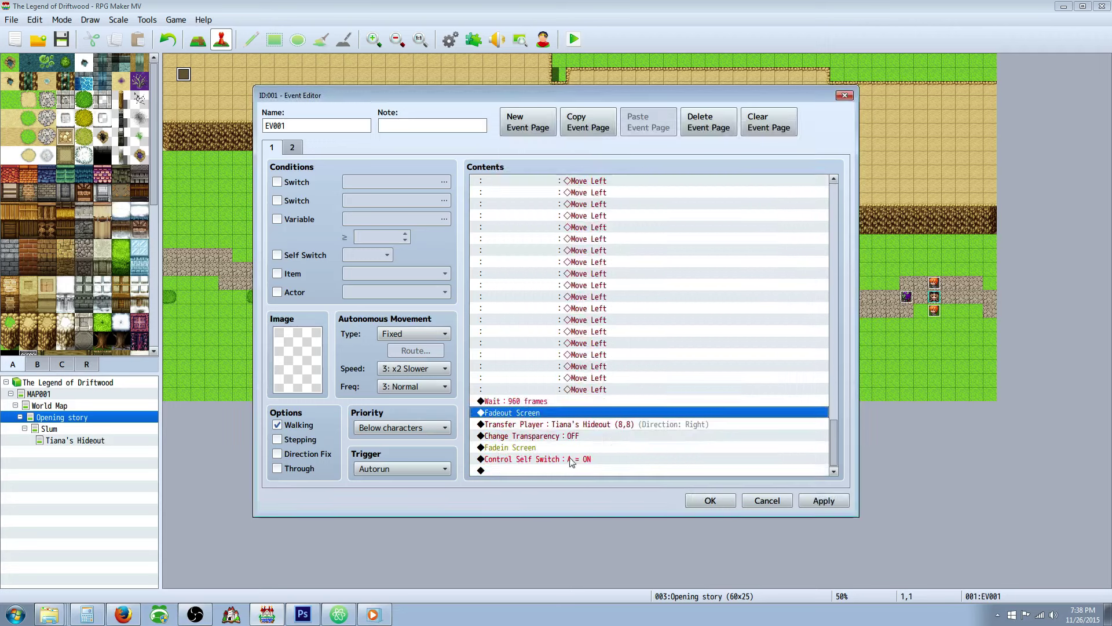
pyautogui.click(825, 500)
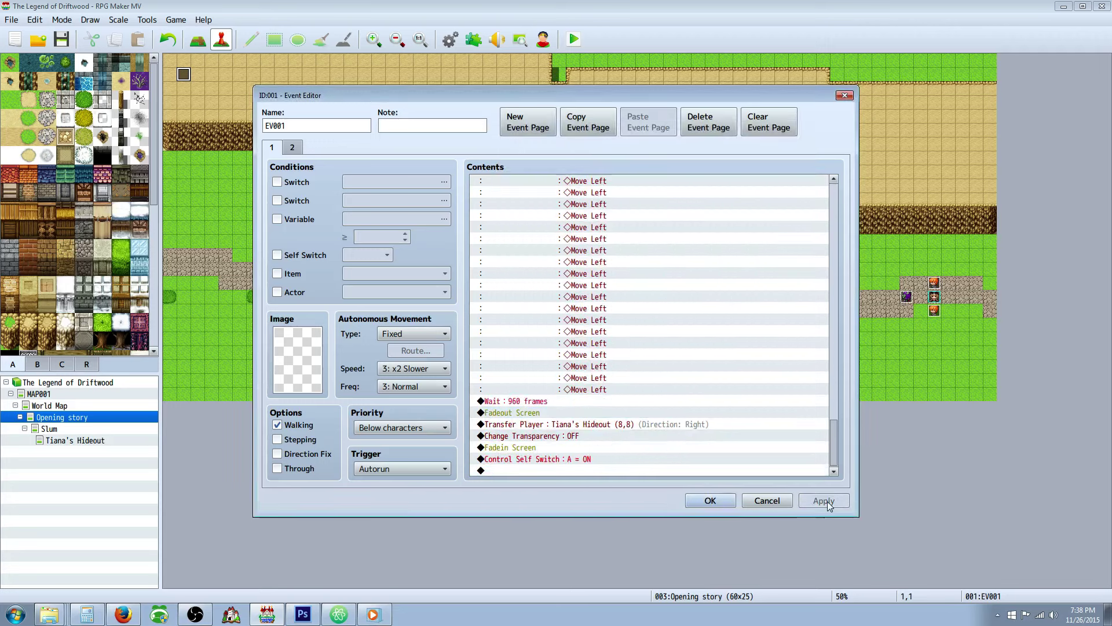
pyautogui.click(712, 502)
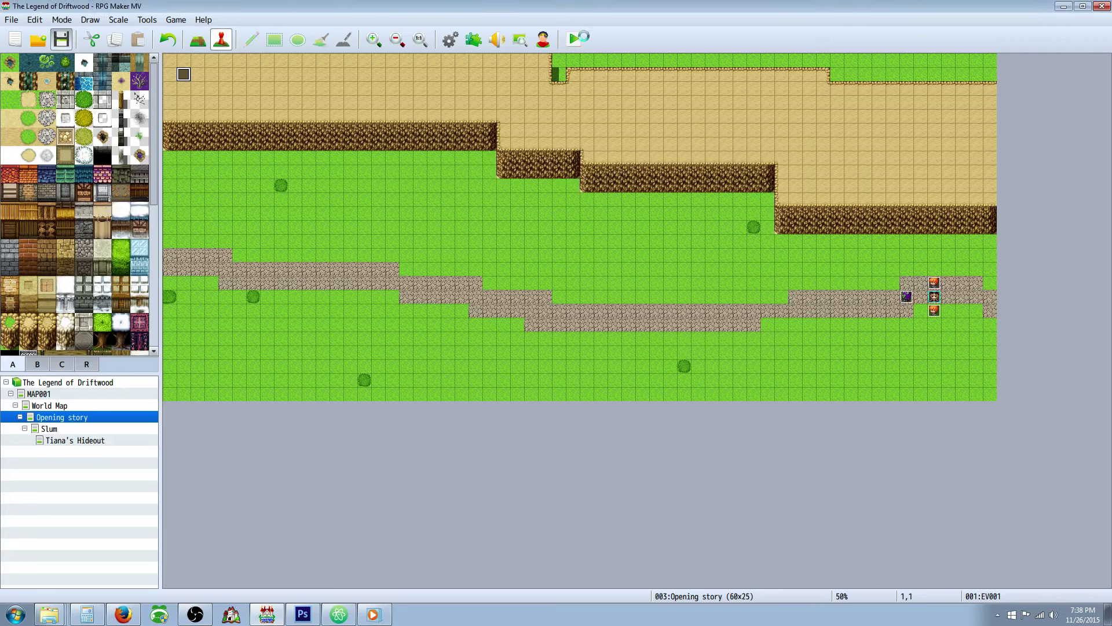
# Step: Playtest the opening scene through its dialogue until it transfers to the hideout, and close the playtest
pyautogui.click(573, 39)
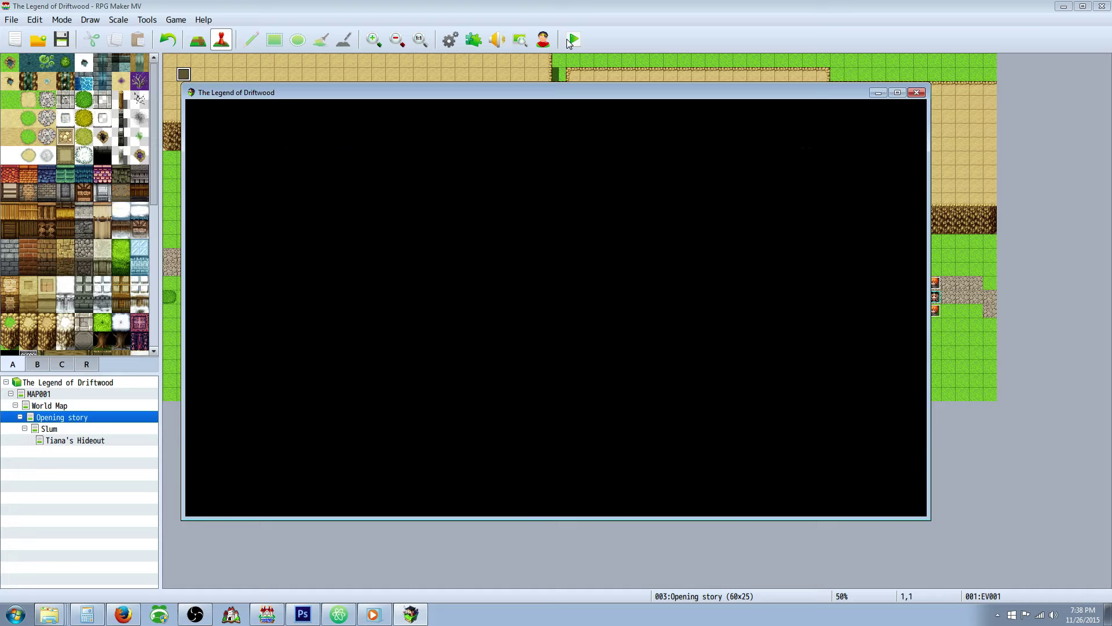
pyautogui.press('Return')
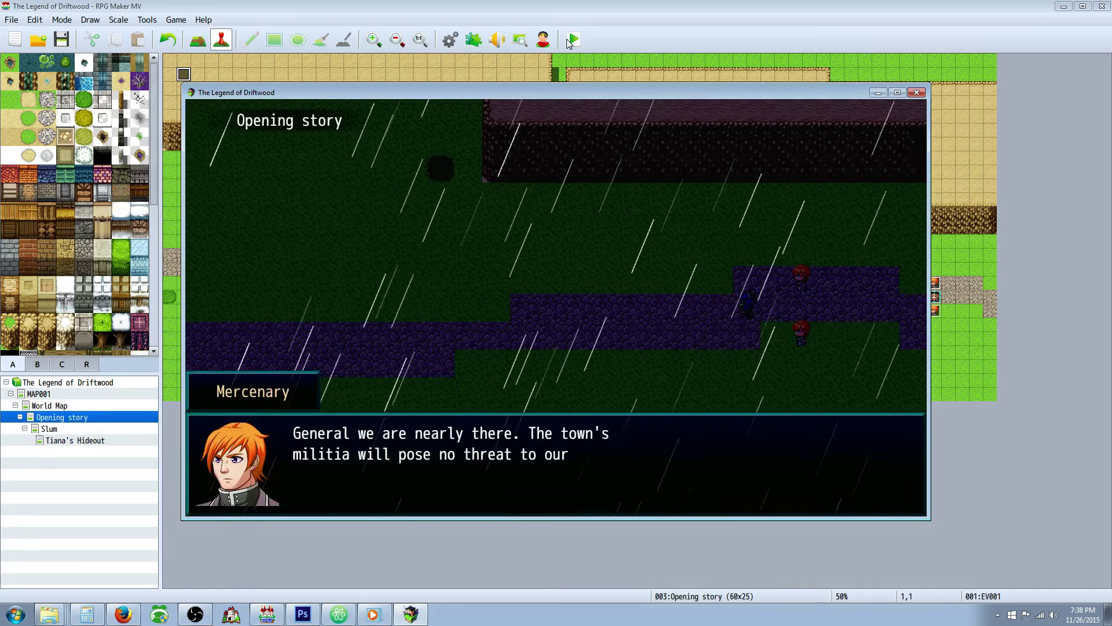
pyautogui.press('Return')
pyautogui.press('Return')
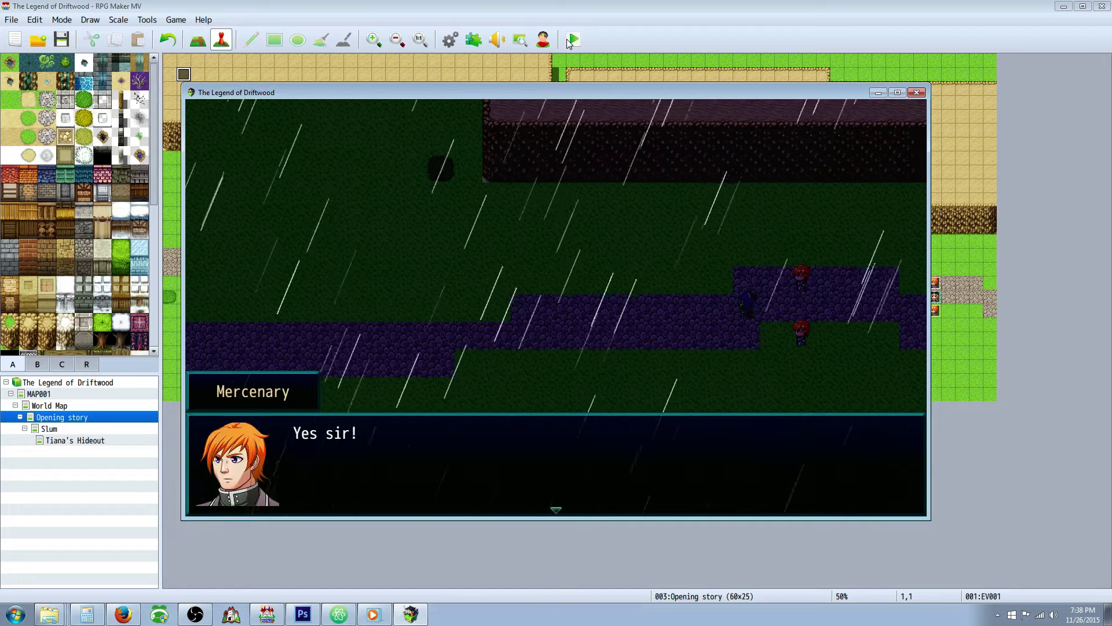
pyautogui.press('Return')
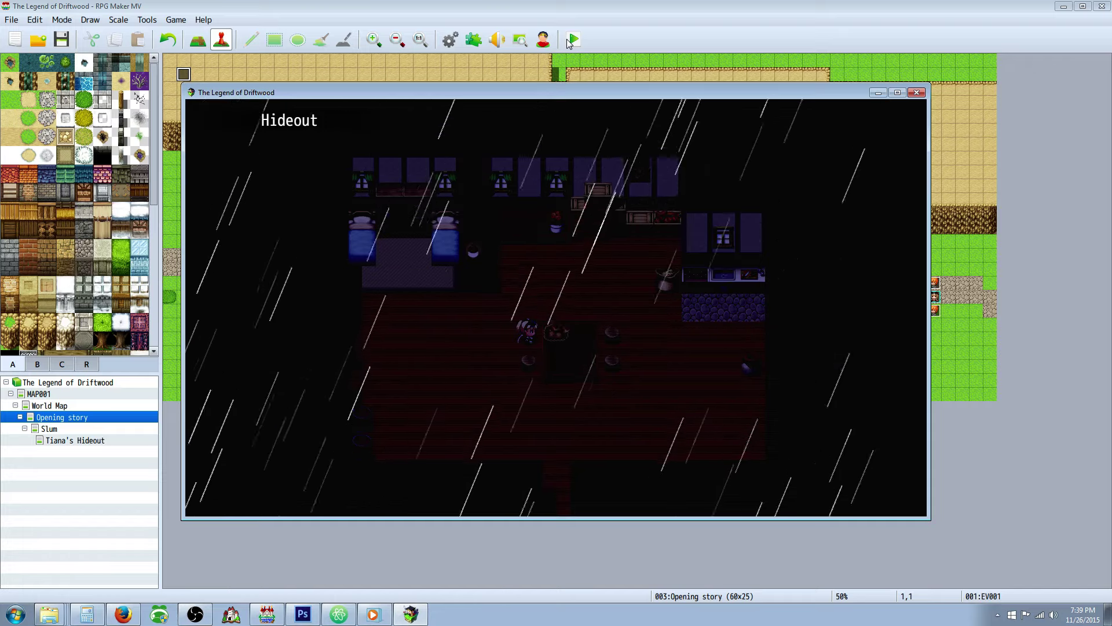
pyautogui.click(917, 93)
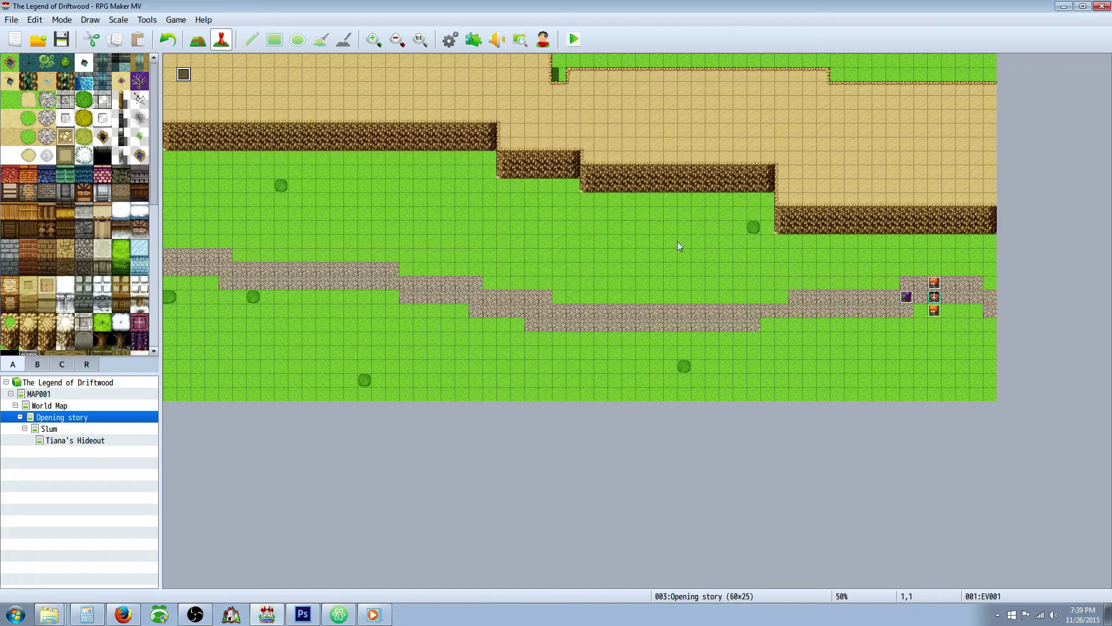
# Step: Insert a Set Weather Effect command before Fadein Screen in EV001, with type None, power 1, duration 1 frame and no wait for completion
pyautogui.rightClick(184, 74)
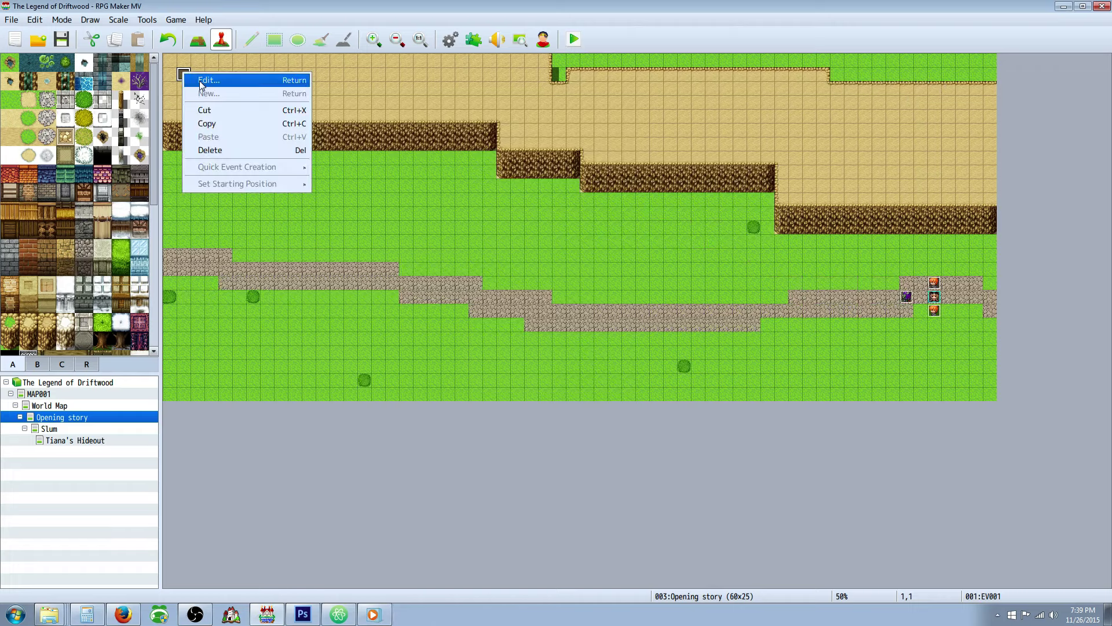
pyautogui.click(200, 82)
pyautogui.scroll(-10, 846, 348)
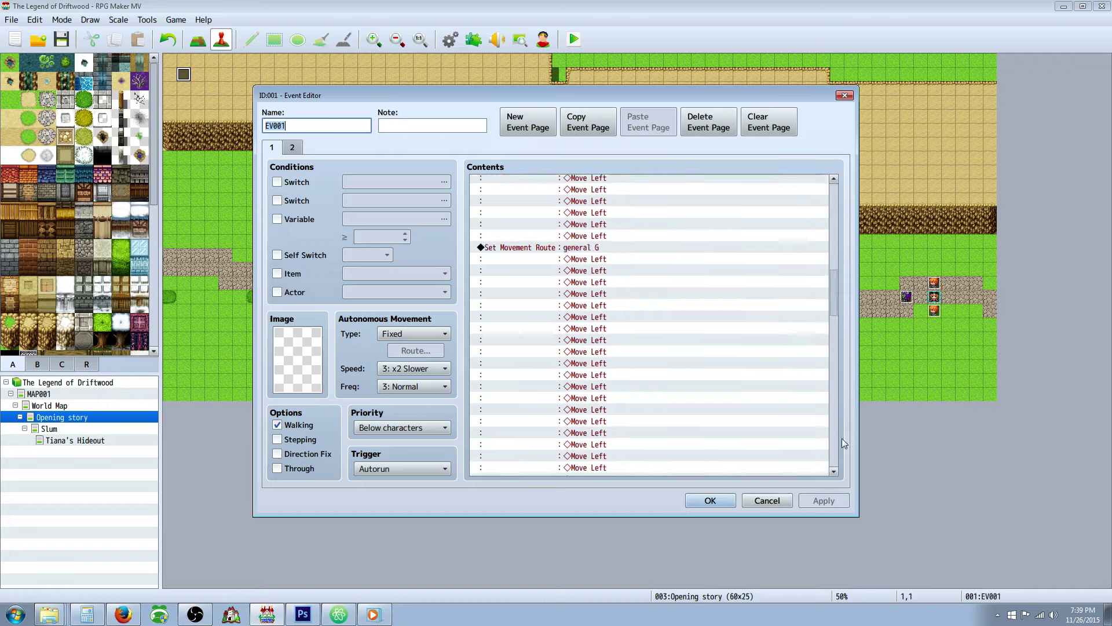
pyautogui.click(528, 448)
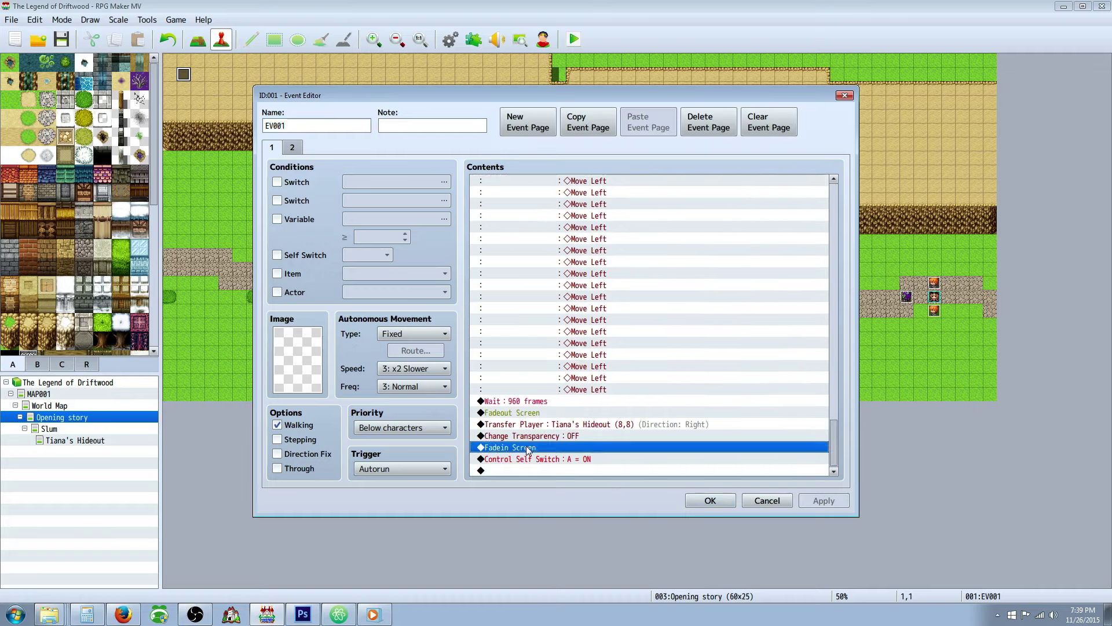
pyautogui.rightClick(528, 448)
pyautogui.click(547, 461)
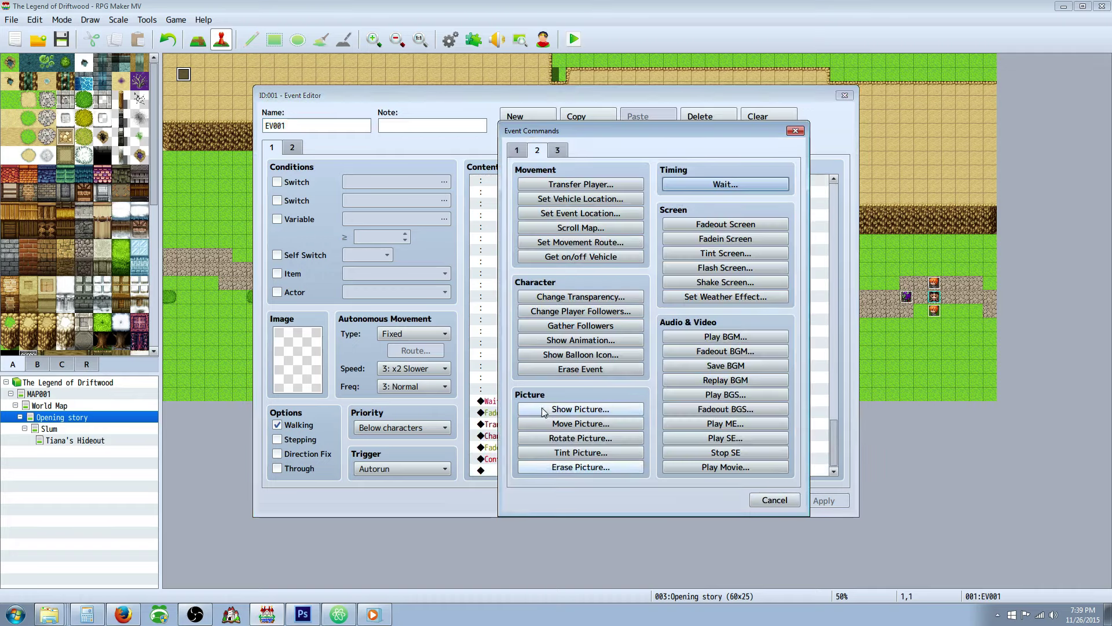
pyautogui.click(373, 616)
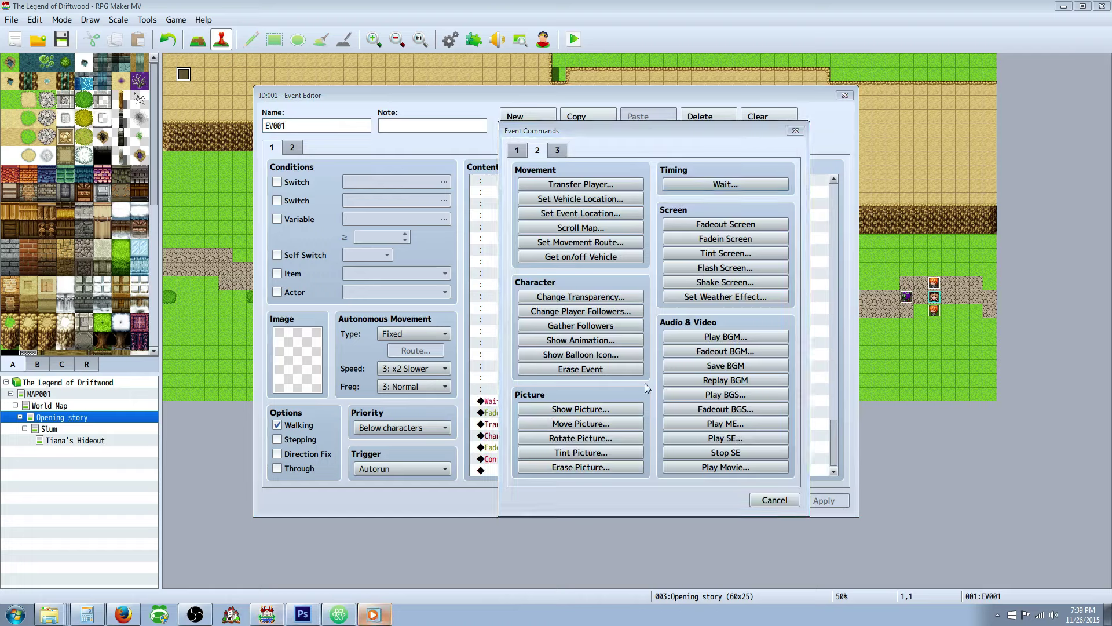
pyautogui.click(724, 299)
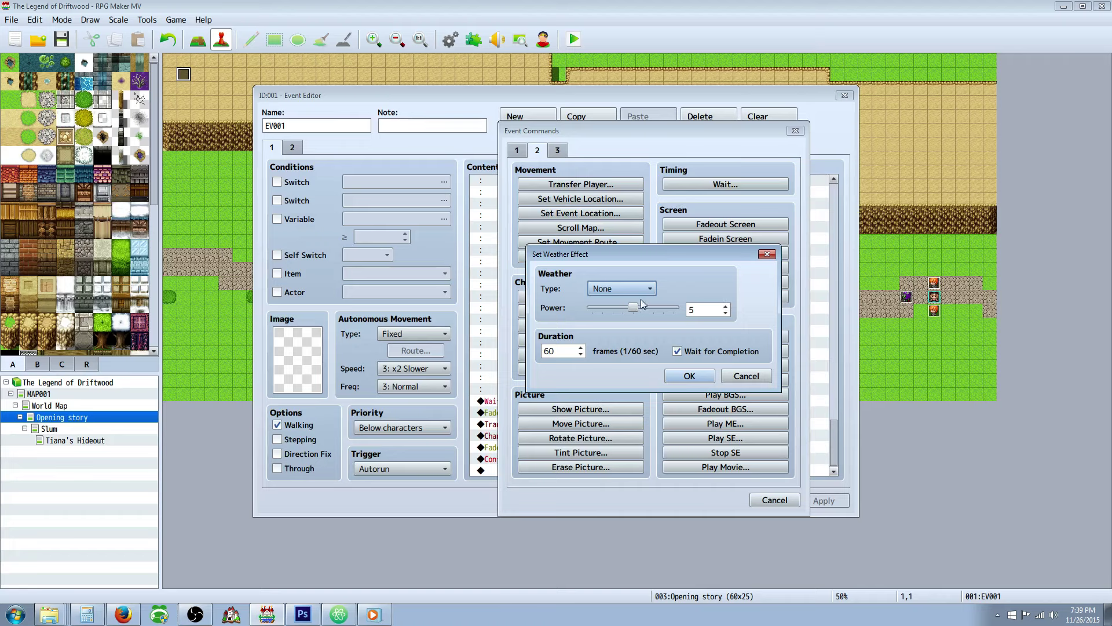
pyautogui.click(570, 352)
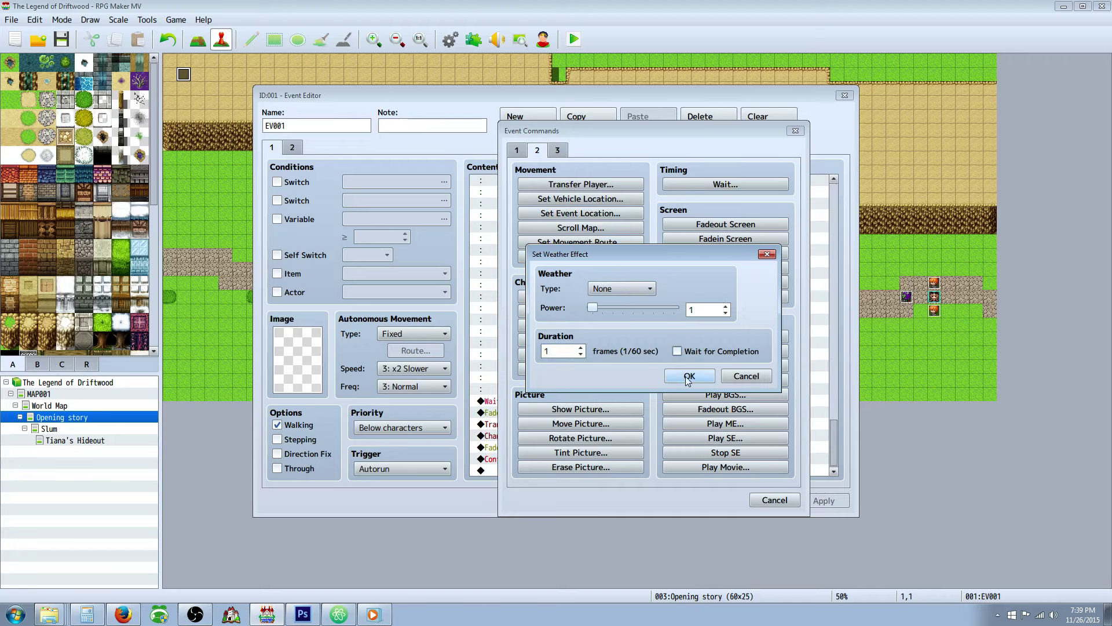
pyautogui.click(681, 375)
# Step: Insert a Tint Screen command of (0,0,0,0) over 1 frame without waiting before Fadein Screen, and save the event
pyautogui.rightClick(560, 450)
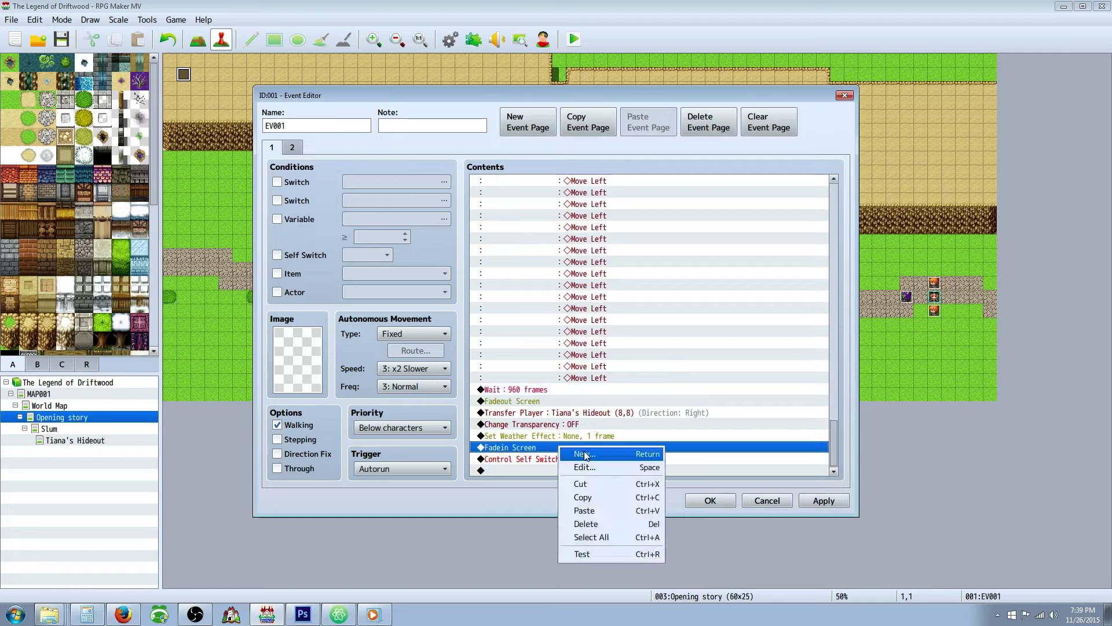
pyautogui.click(584, 450)
pyautogui.click(725, 253)
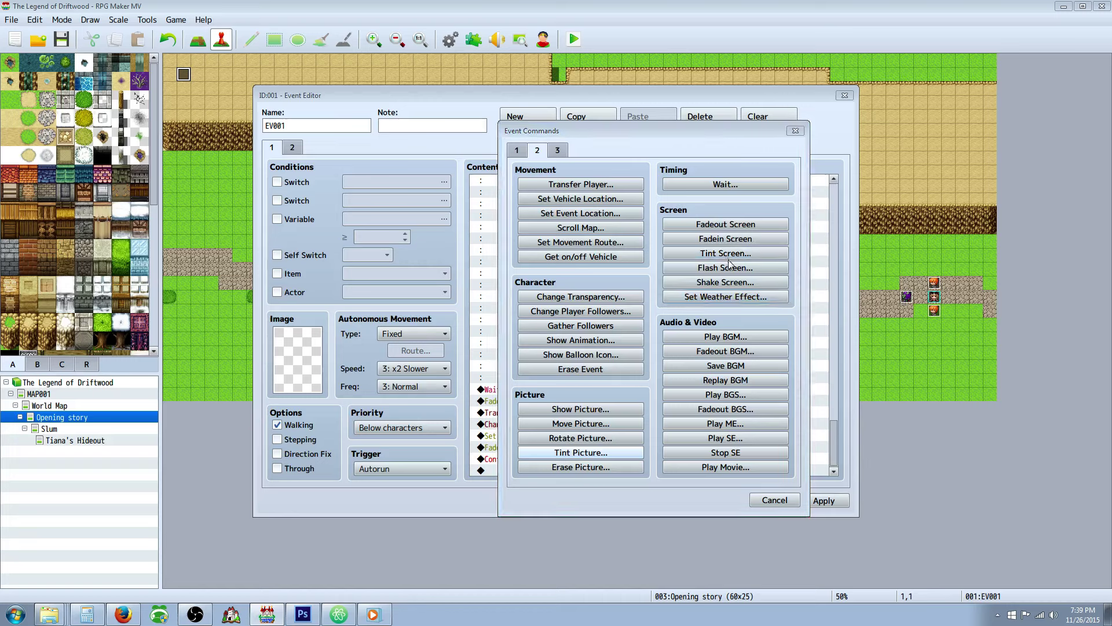
pyautogui.click(669, 379)
pyautogui.click(565, 380)
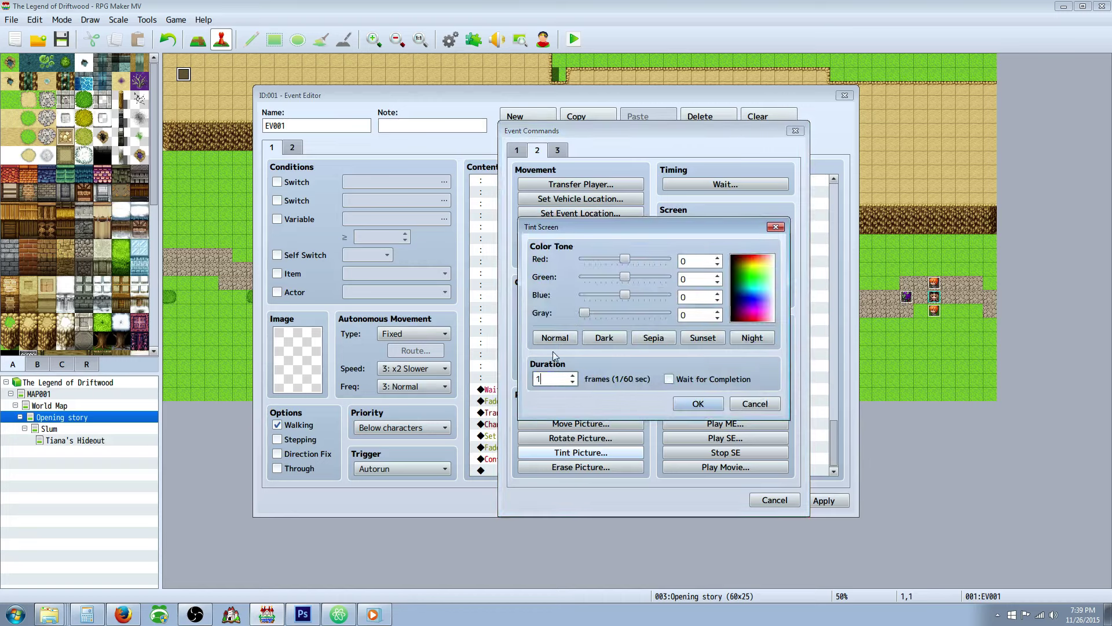
pyautogui.click(698, 404)
pyautogui.click(820, 502)
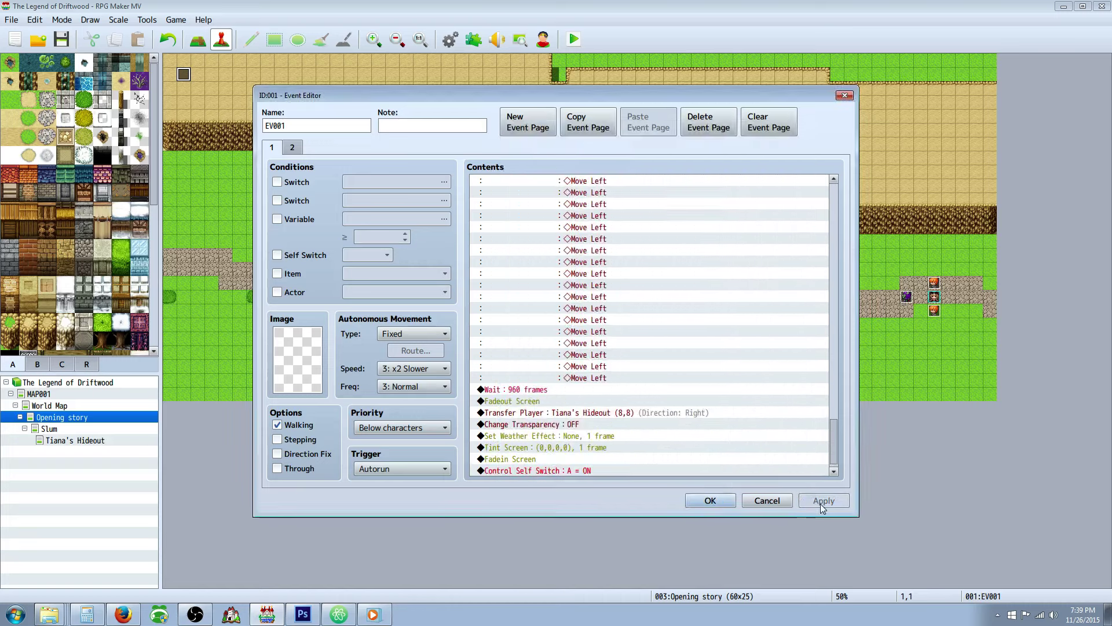
pyautogui.click(714, 498)
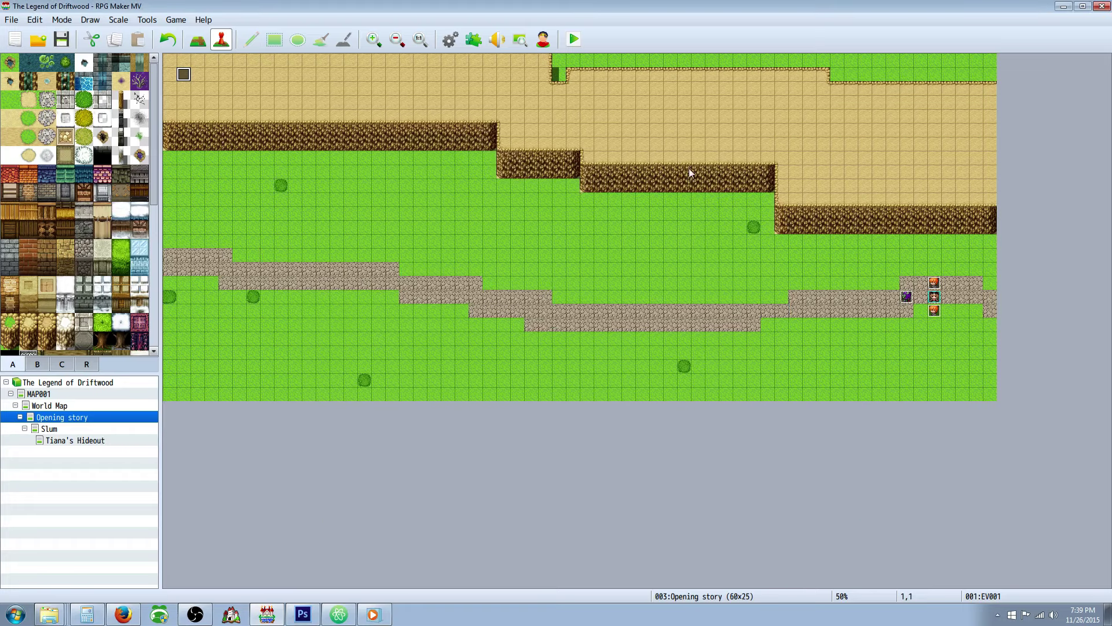
# Step: Set the autonomous movement frequency of the merc1 1 event to 4: Higher
pyautogui.rightClick(942, 288)
pyautogui.click(955, 293)
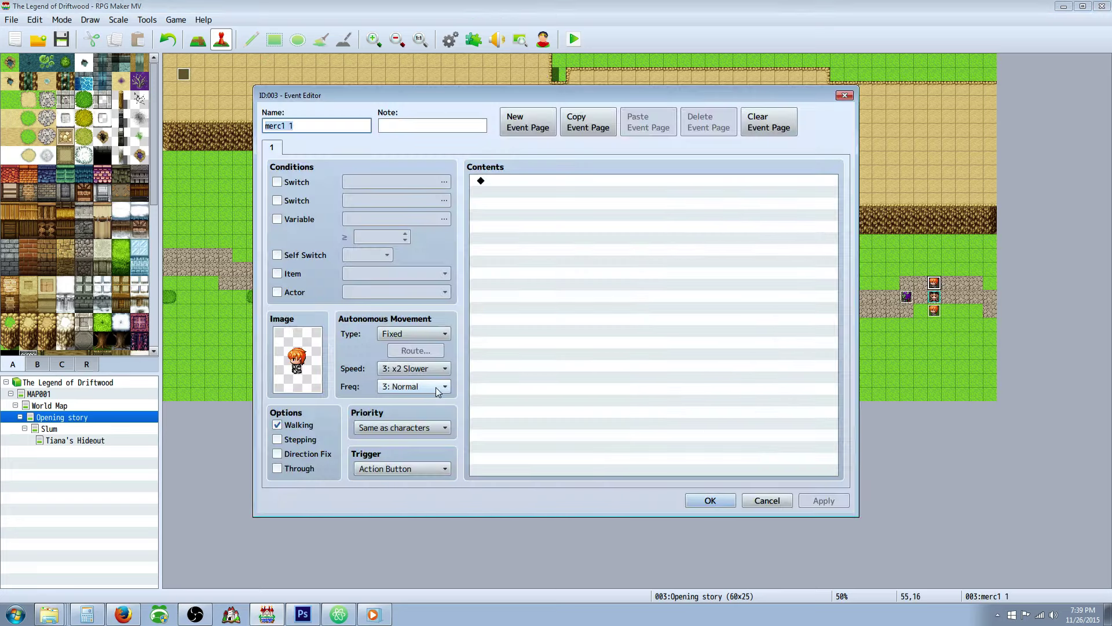
pyautogui.click(436, 387)
pyautogui.click(406, 441)
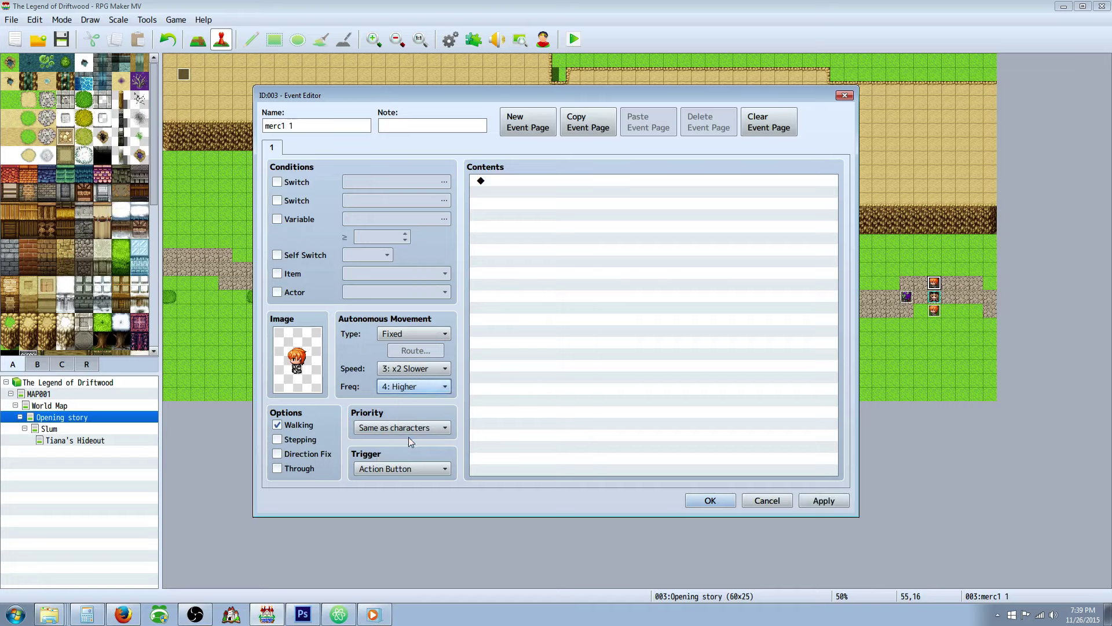
pyautogui.click(695, 502)
# Step: Set the autonomous movement frequency of the merc1 2 event to 4: Higher
pyautogui.doubleClick(934, 313)
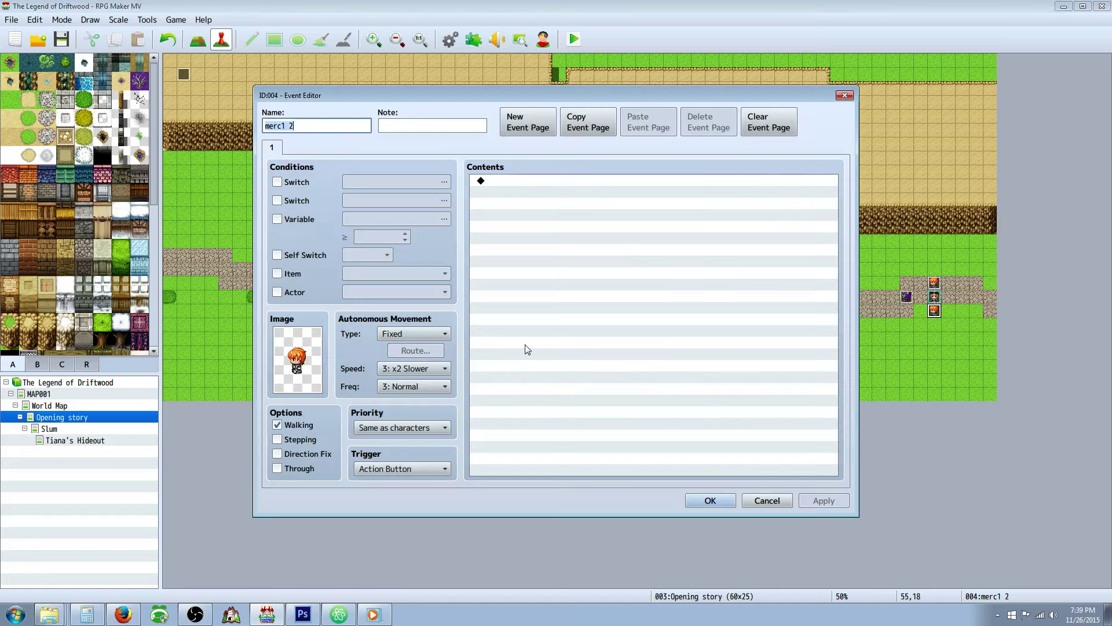
pyautogui.click(413, 386)
pyautogui.click(421, 440)
pyautogui.click(704, 504)
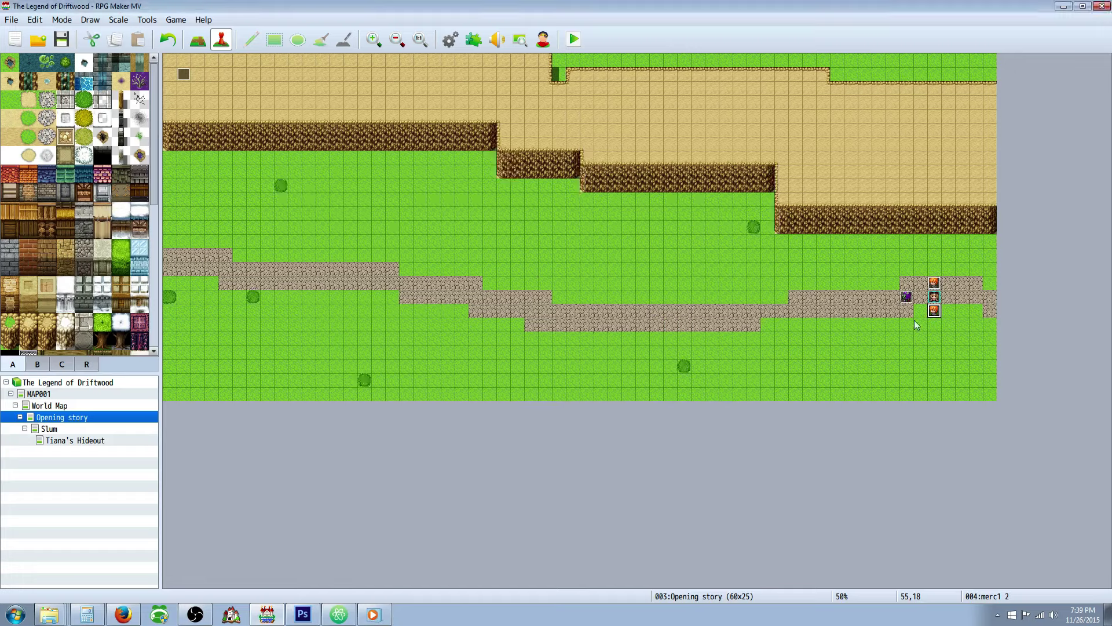
# Step: Set the autonomous movement frequency of the general G event to 4: Higher
pyautogui.doubleClick(907, 297)
pyautogui.click(426, 385)
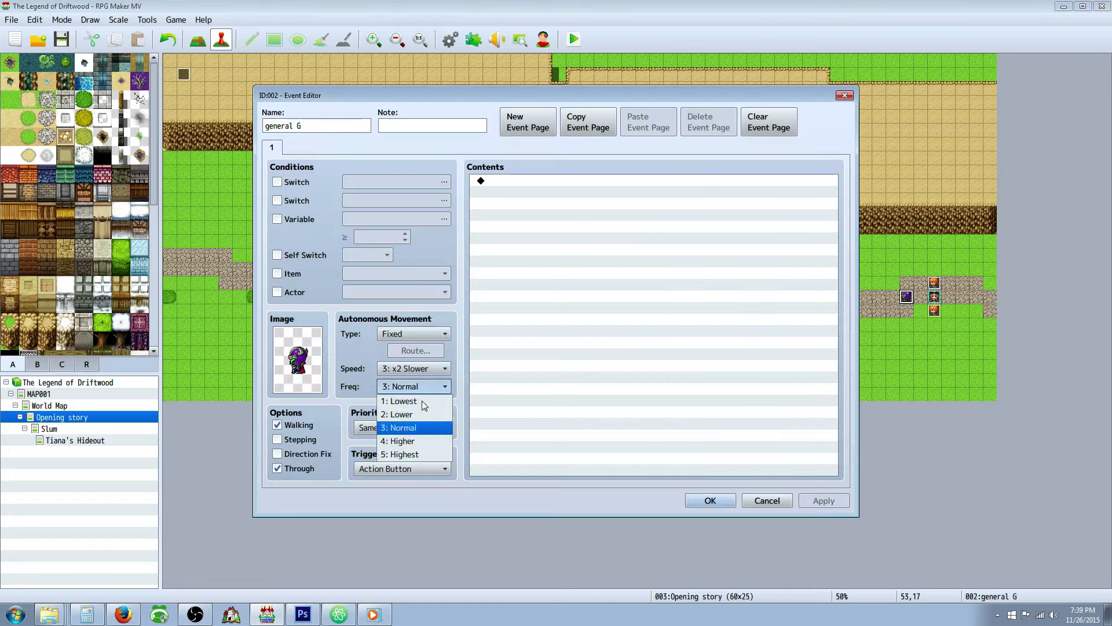
pyautogui.click(410, 442)
pyautogui.click(723, 501)
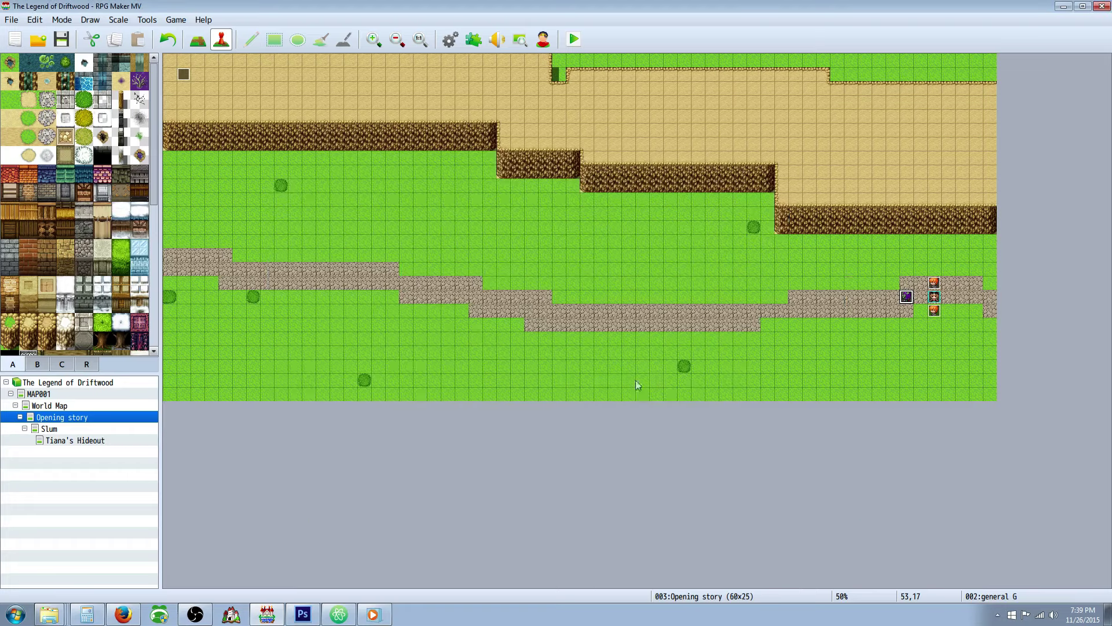
# Step: Playtest the opening story cutscene from a new game through the mercenary dialogue to the Hideout transfer, and close the test window
pyautogui.click(578, 34)
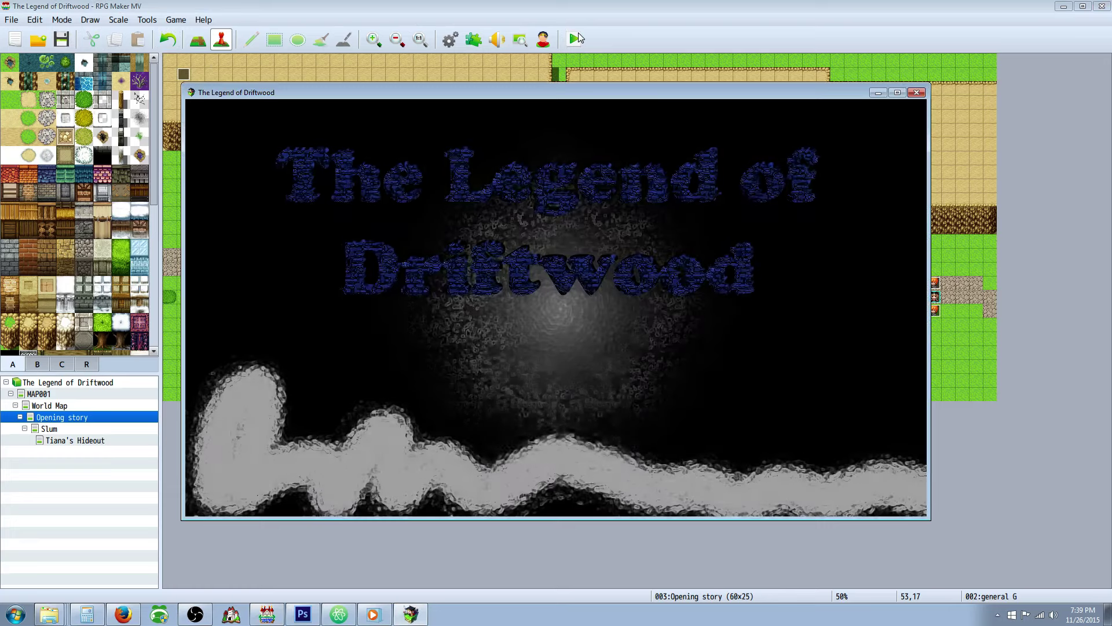
pyautogui.press('Return')
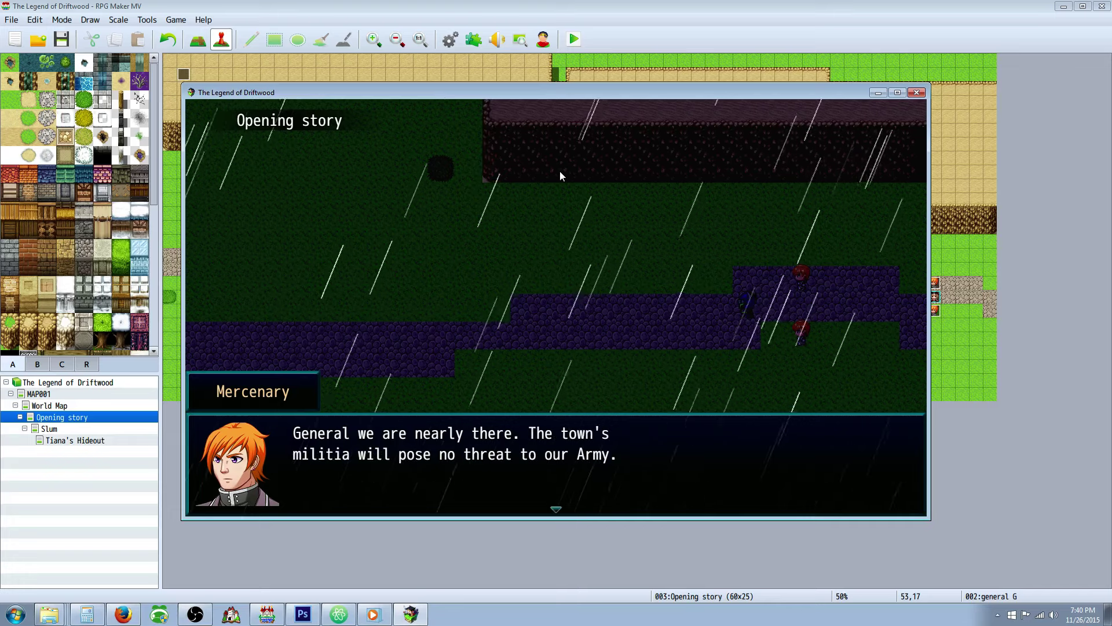
pyautogui.press('Return')
pyautogui.press('Return')
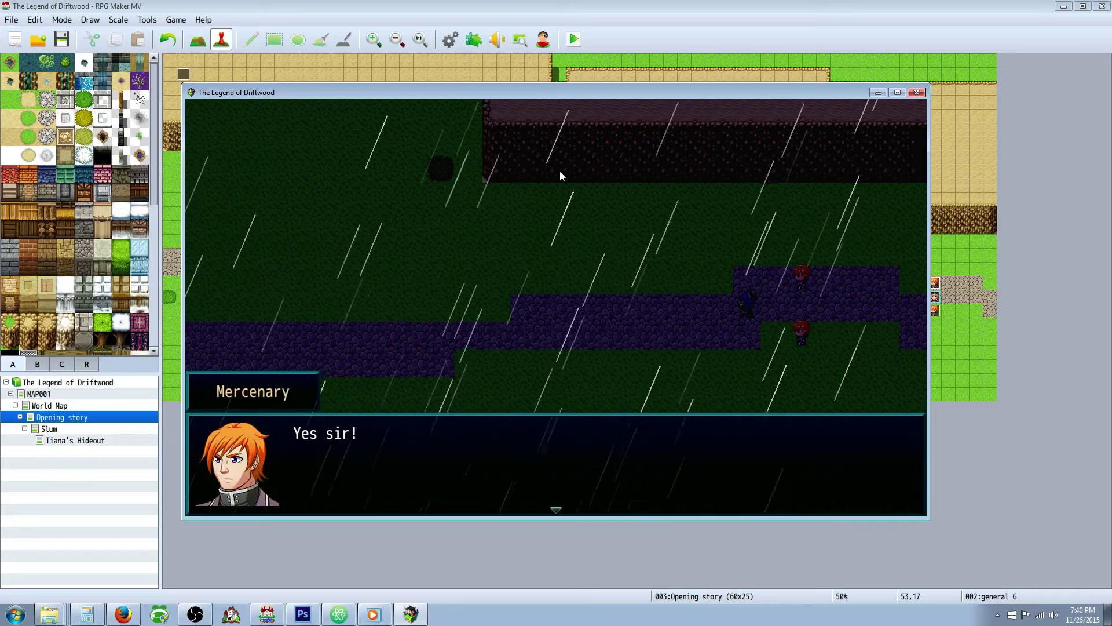
pyautogui.press('Return')
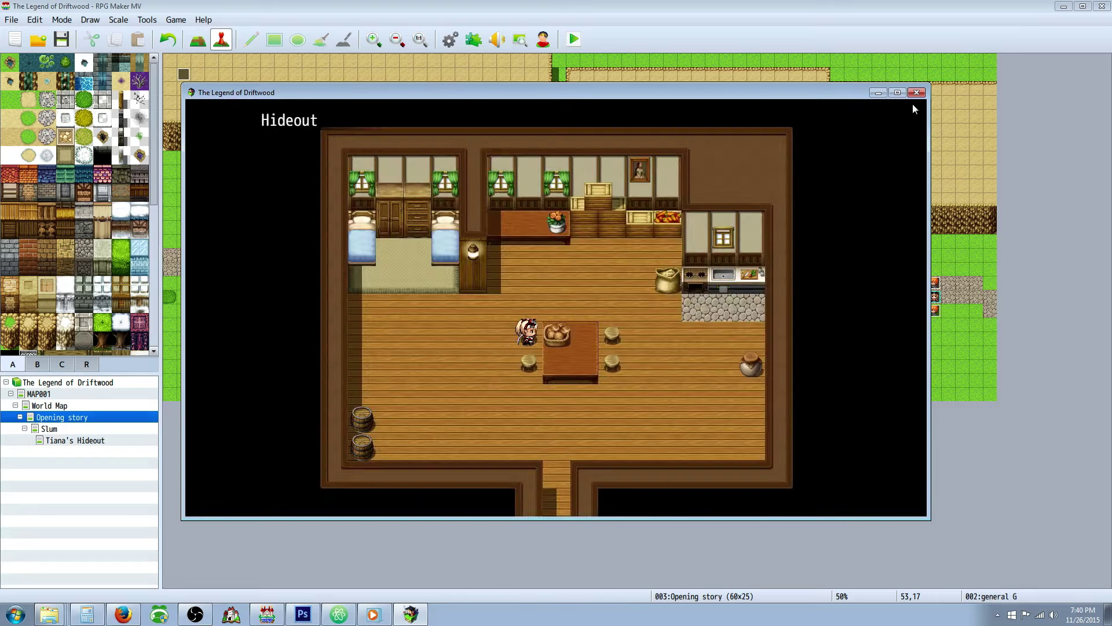
pyautogui.click(917, 93)
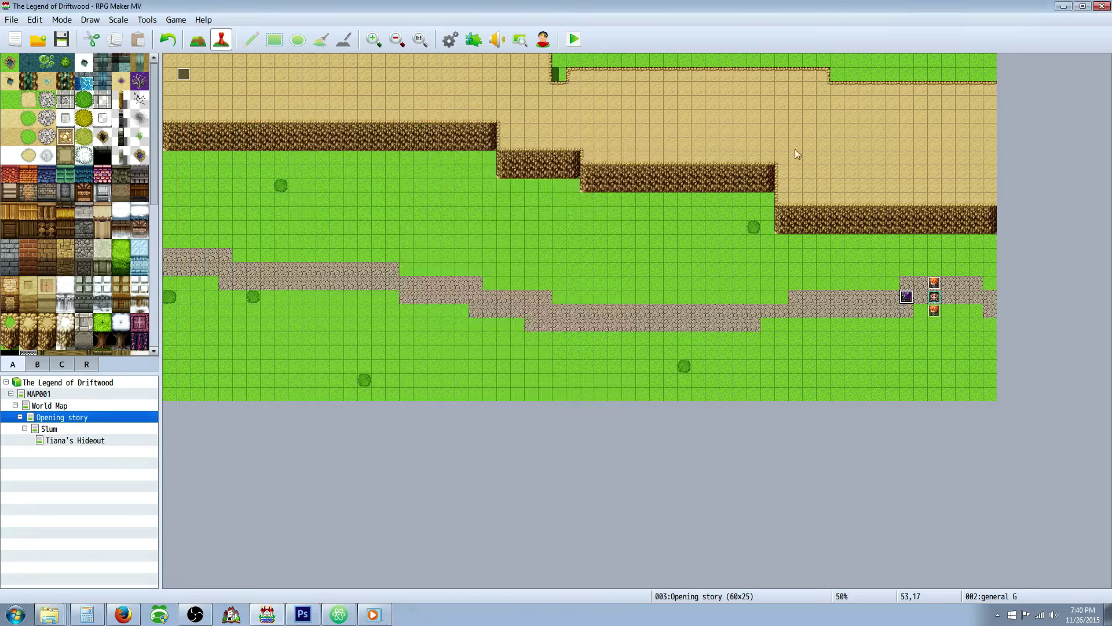
# Step: Set the autonomous movement speed of the general G event to 4: Normal and save the event
pyautogui.rightClick(907, 297)
pyautogui.click(924, 300)
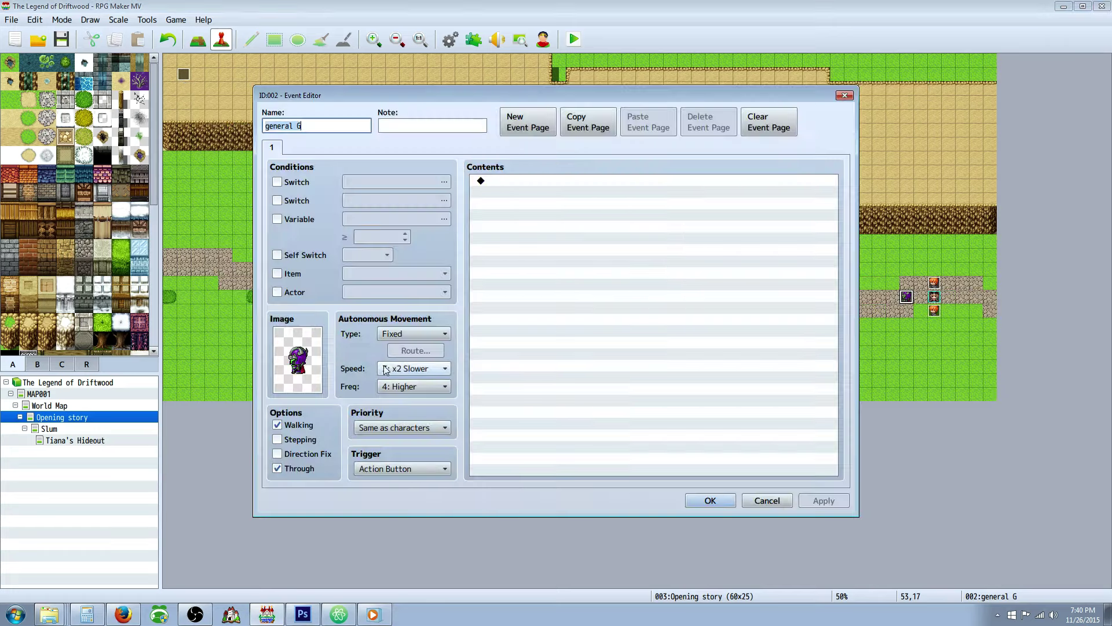
pyautogui.click(386, 370)
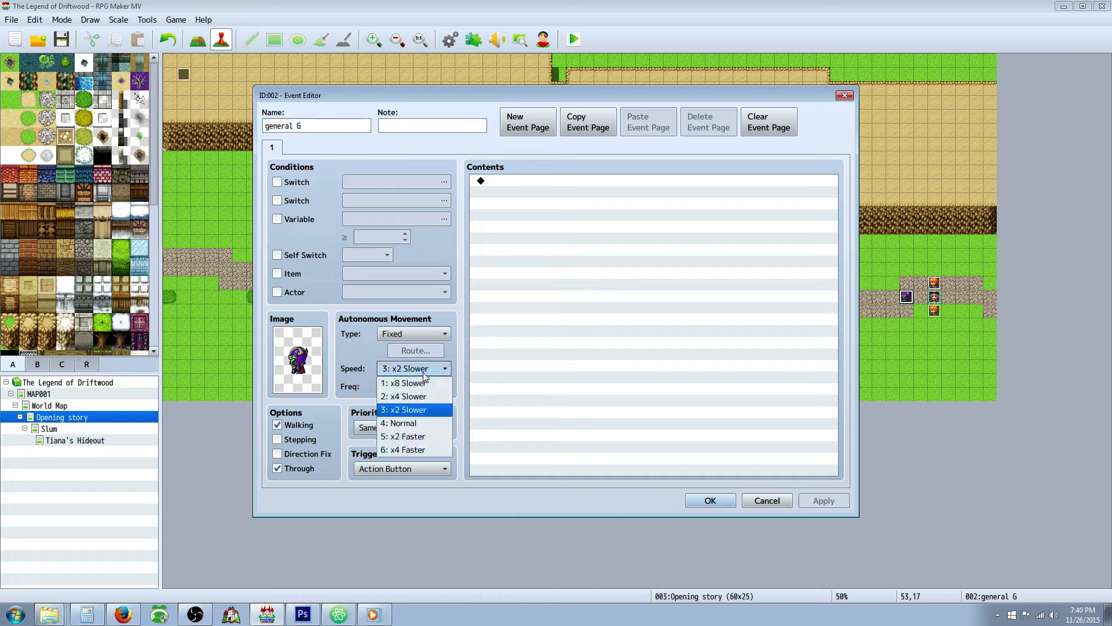
pyautogui.click(420, 427)
pyautogui.click(710, 500)
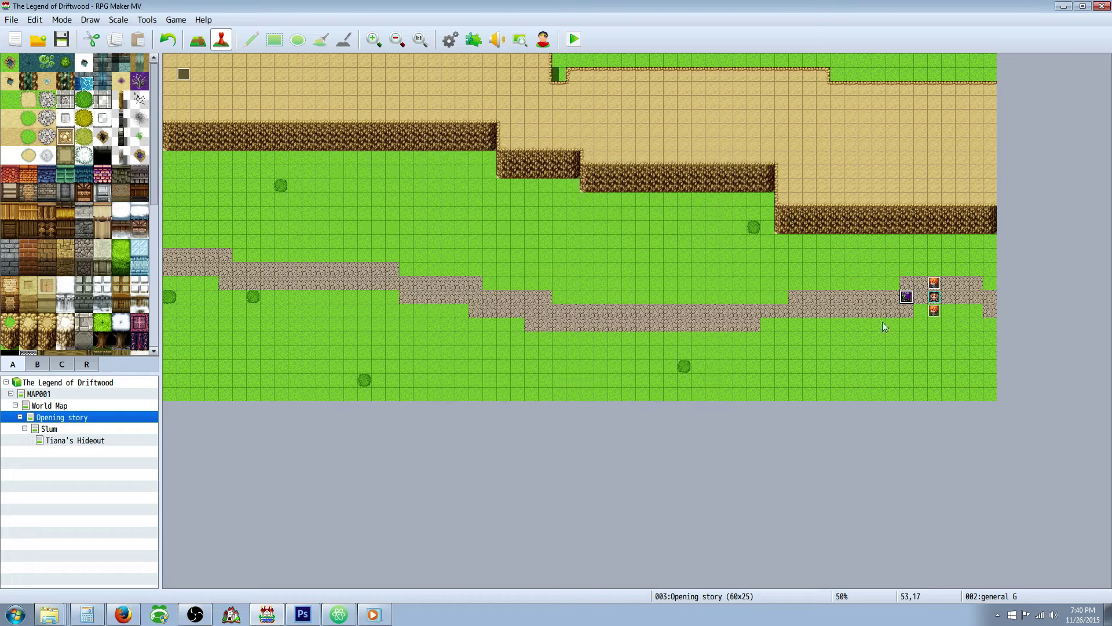
# Step: Set the autonomous movement speed of the merc1 2 event to 4: Normal and save the event
pyautogui.rightClick(939, 316)
pyautogui.click(943, 319)
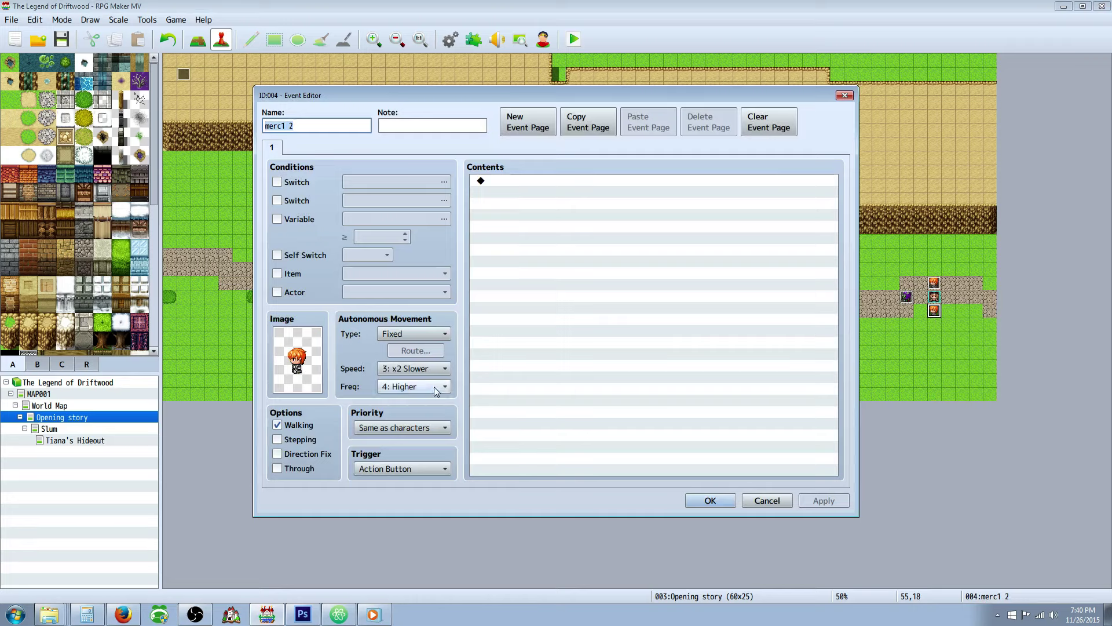
pyautogui.click(441, 372)
pyautogui.click(440, 372)
pyautogui.click(417, 428)
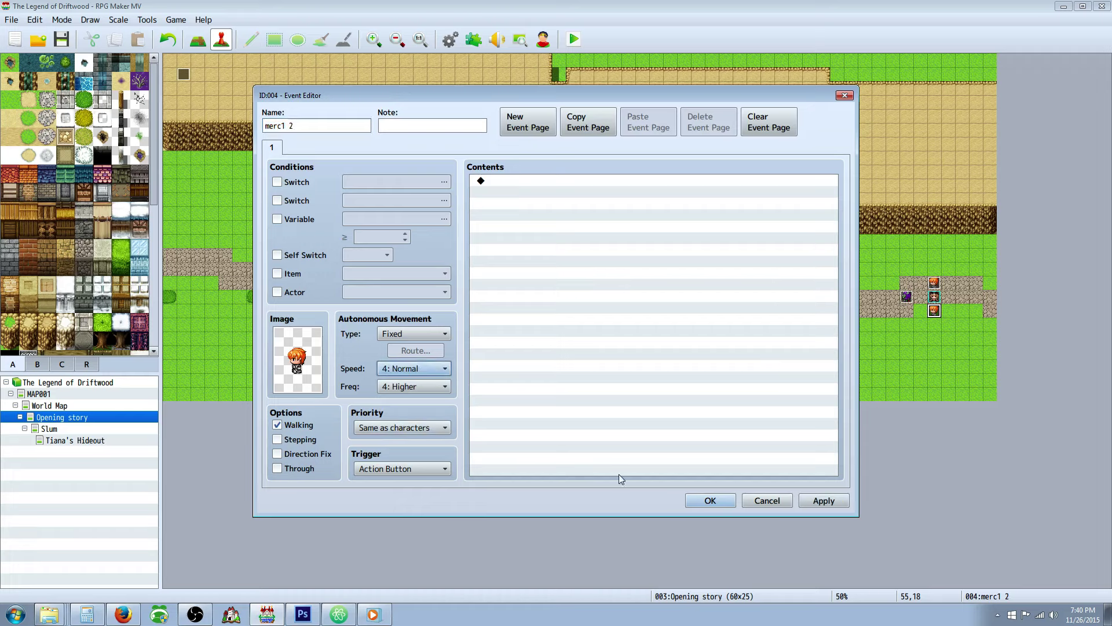
pyautogui.click(712, 501)
# Step: Open the merc1 1 event for editing
pyautogui.rightClick(935, 282)
pyautogui.click(953, 292)
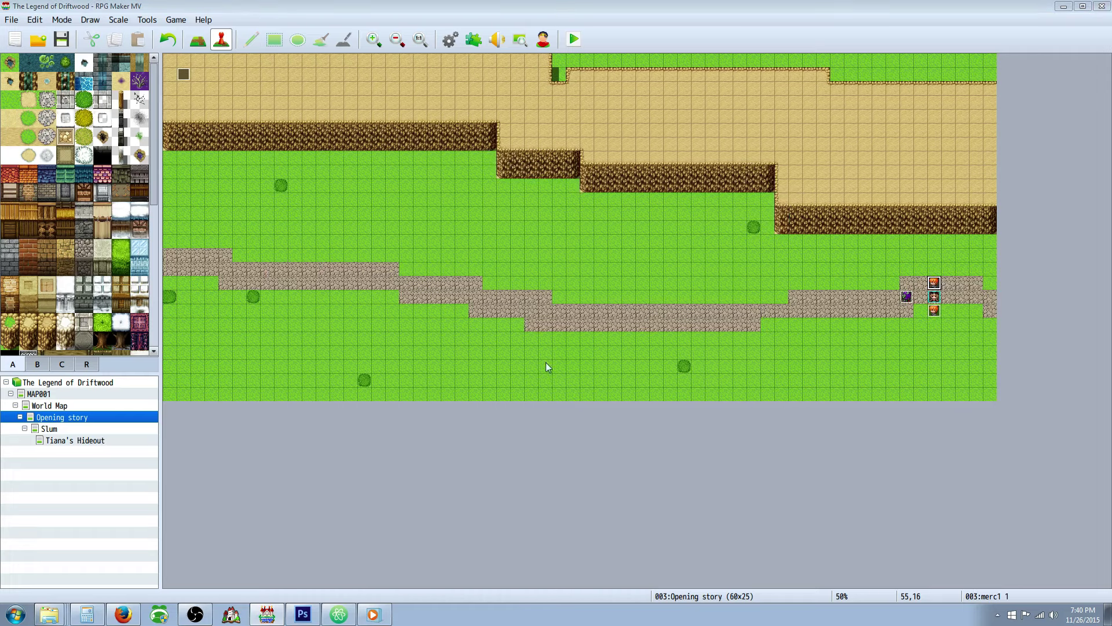
# Step: Change the autonomous movement speed of the merc1 1 event and confirm its settings
pyautogui.click(431, 369)
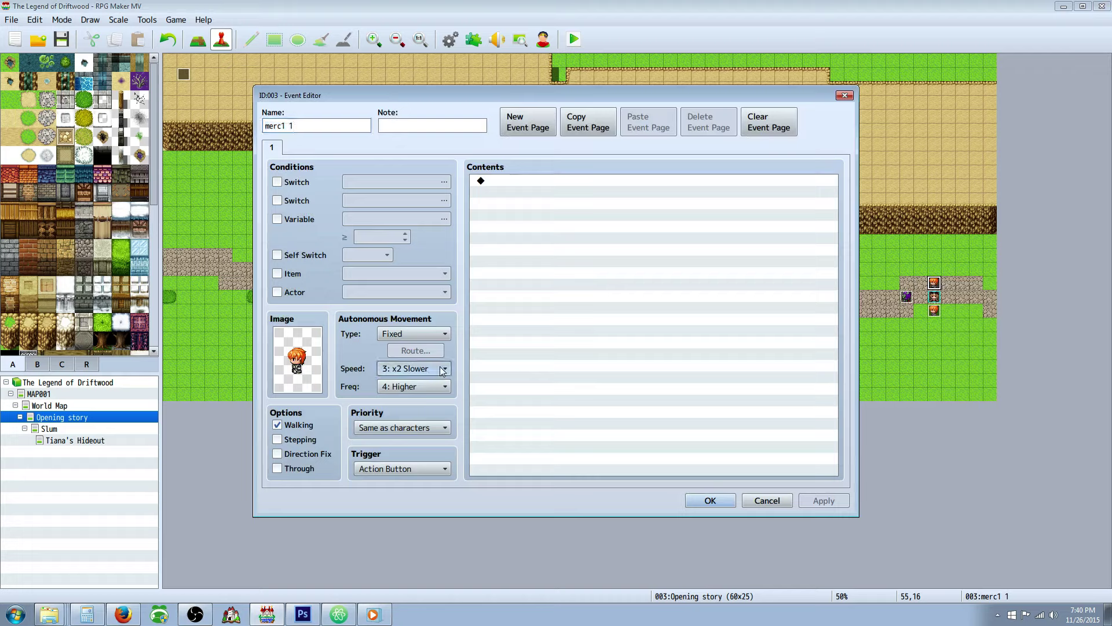
pyautogui.click(431, 369)
pyautogui.click(428, 423)
pyautogui.click(711, 499)
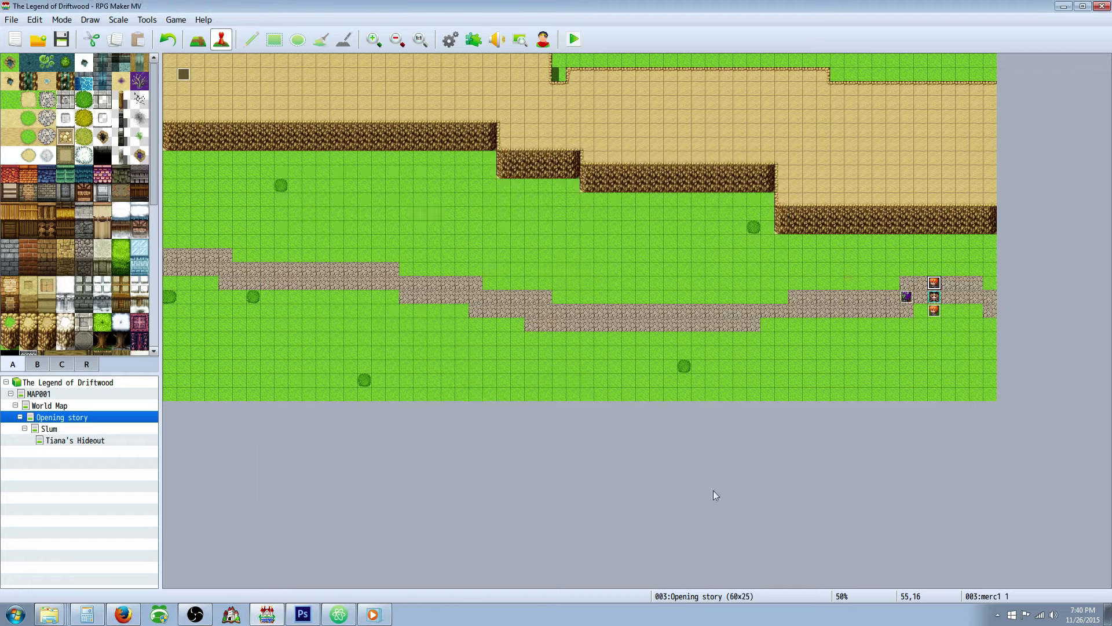
# Step: In event EV001, append six Move Left commands to the movement route for general G
pyautogui.rightClick(183, 74)
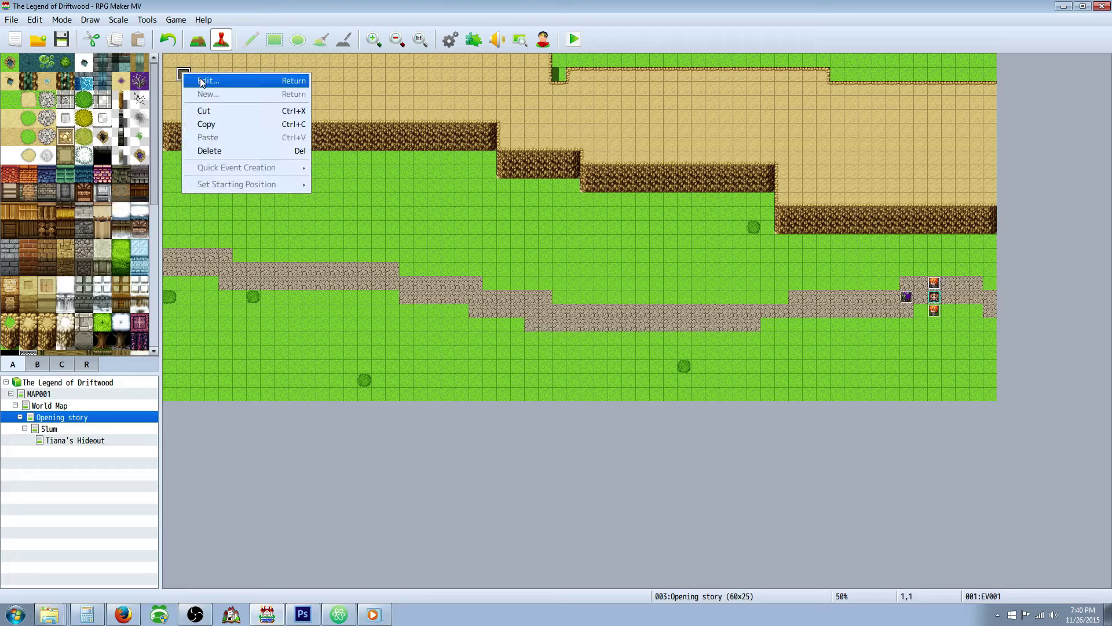
pyautogui.click(203, 80)
pyautogui.scroll(-14, 577, 300)
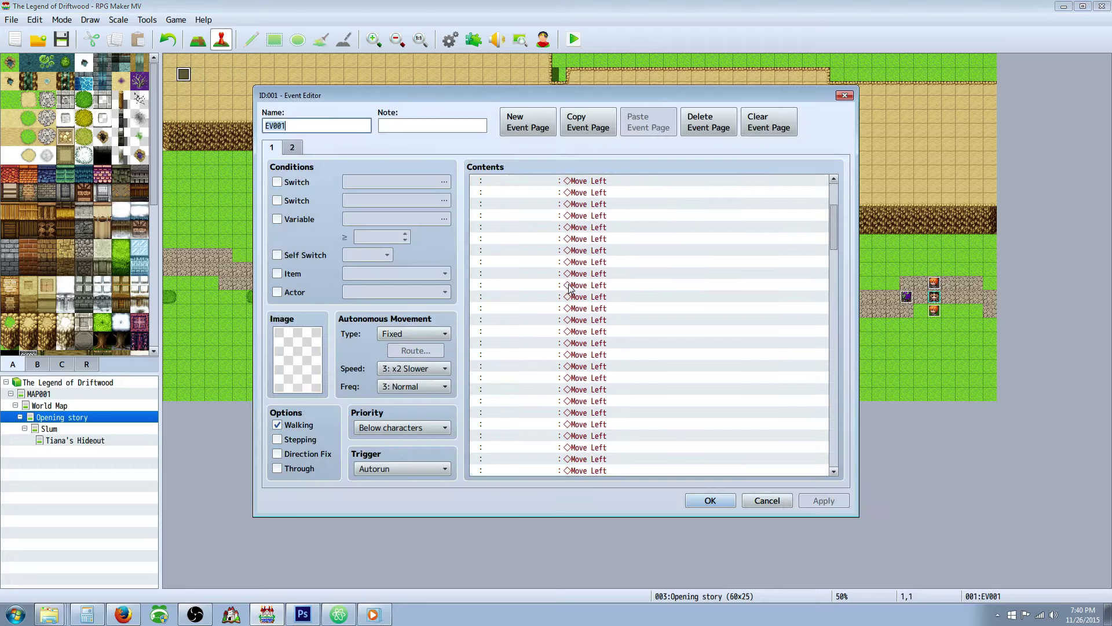
pyautogui.click(545, 313)
pyautogui.rightClick(545, 313)
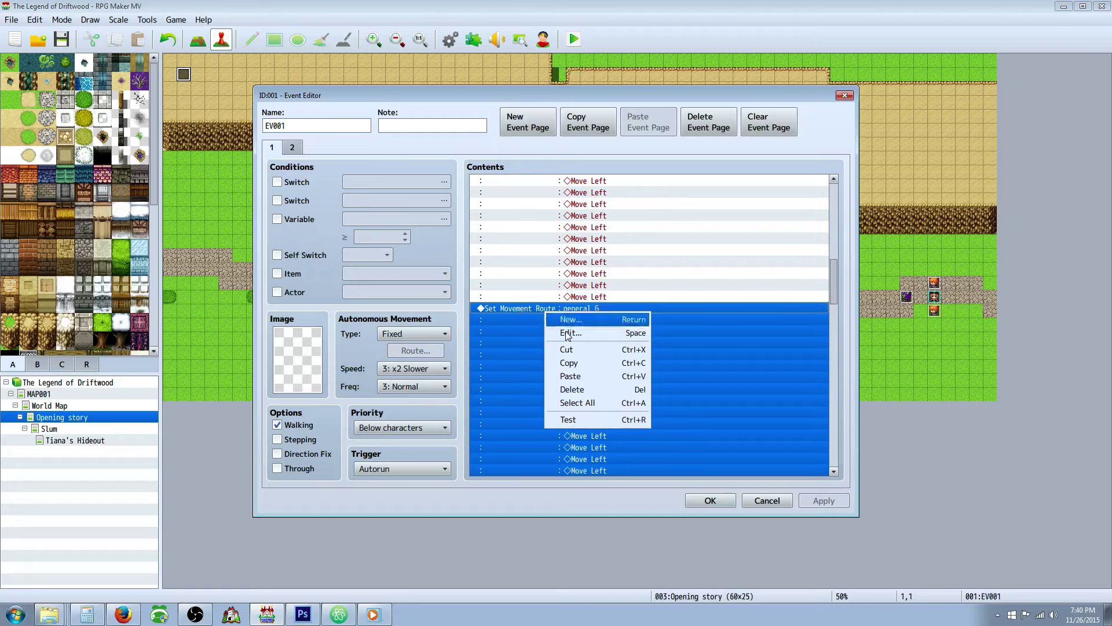
pyautogui.click(571, 318)
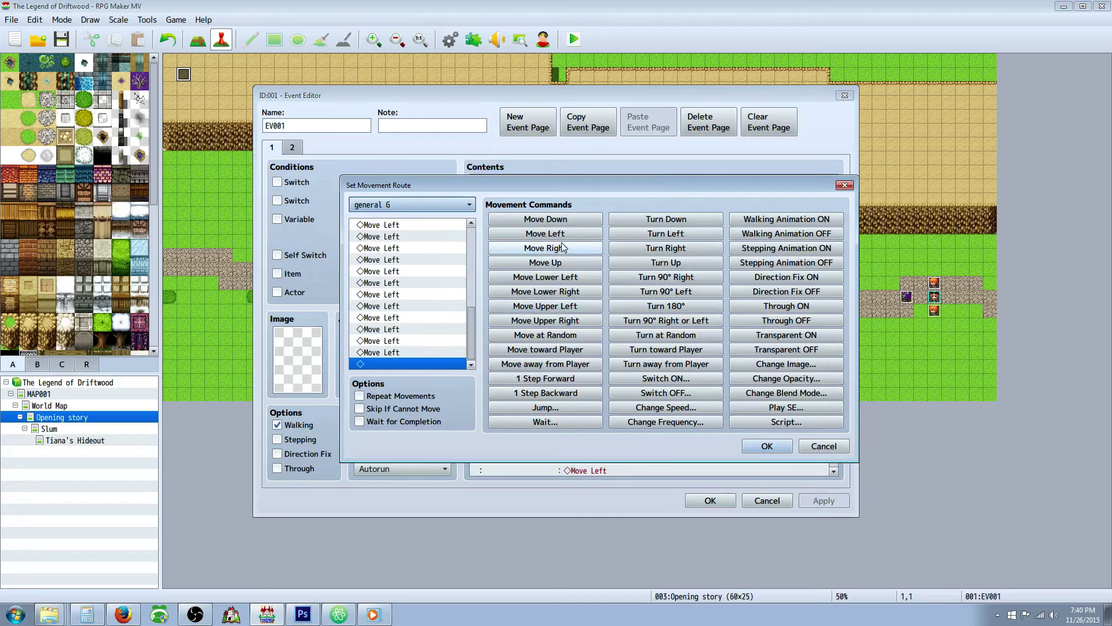
pyautogui.click(558, 236)
pyautogui.click(559, 235)
pyautogui.click(559, 235)
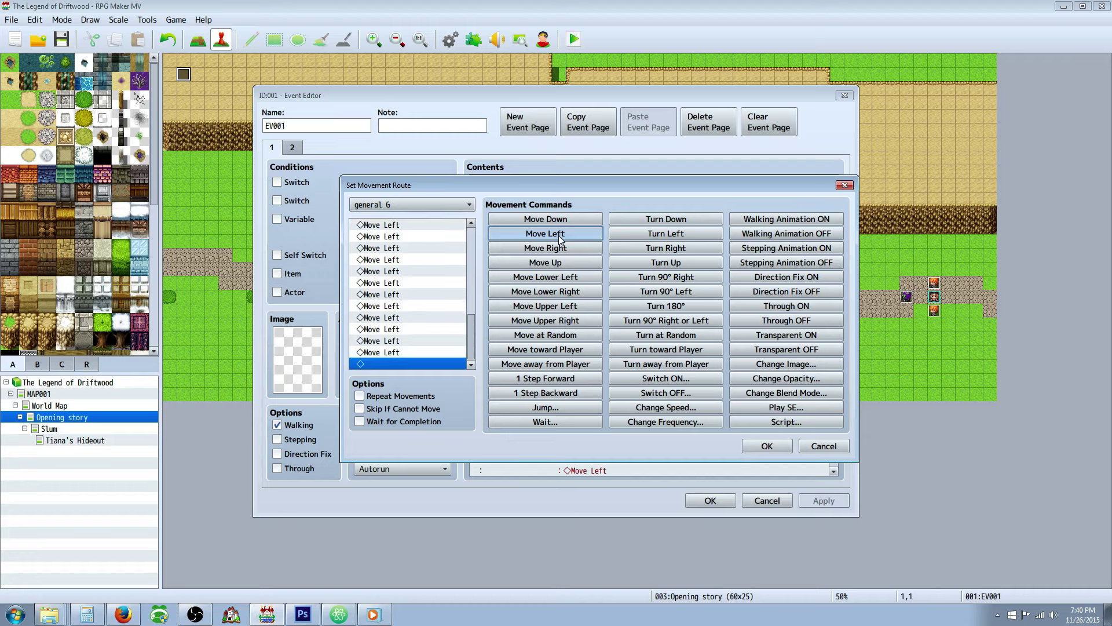
pyautogui.click(559, 235)
pyautogui.click(559, 235)
pyautogui.click(559, 235)
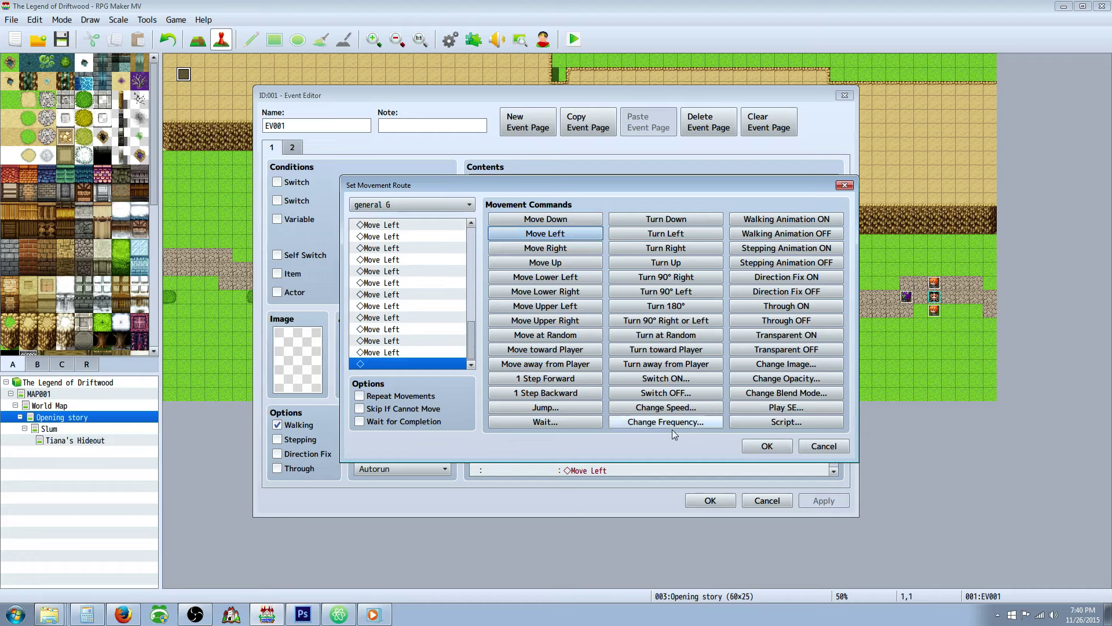
pyautogui.click(765, 446)
# Step: Append four Move Left commands to the movement route for merc1 1
pyautogui.scroll(-10, 599, 366)
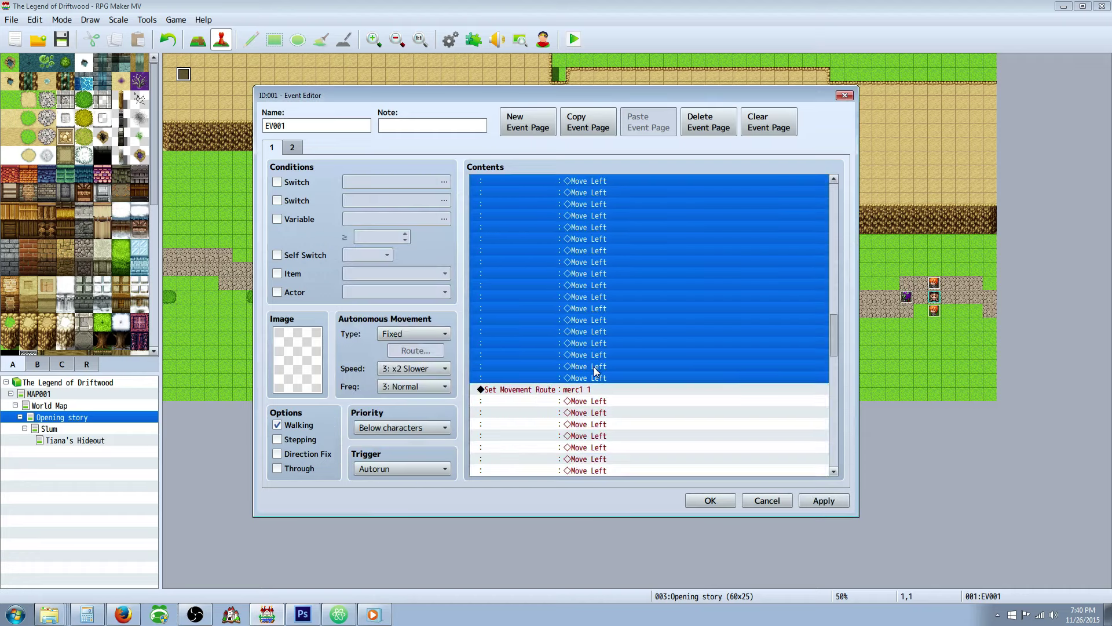
pyautogui.rightClick(564, 328)
pyautogui.click(584, 343)
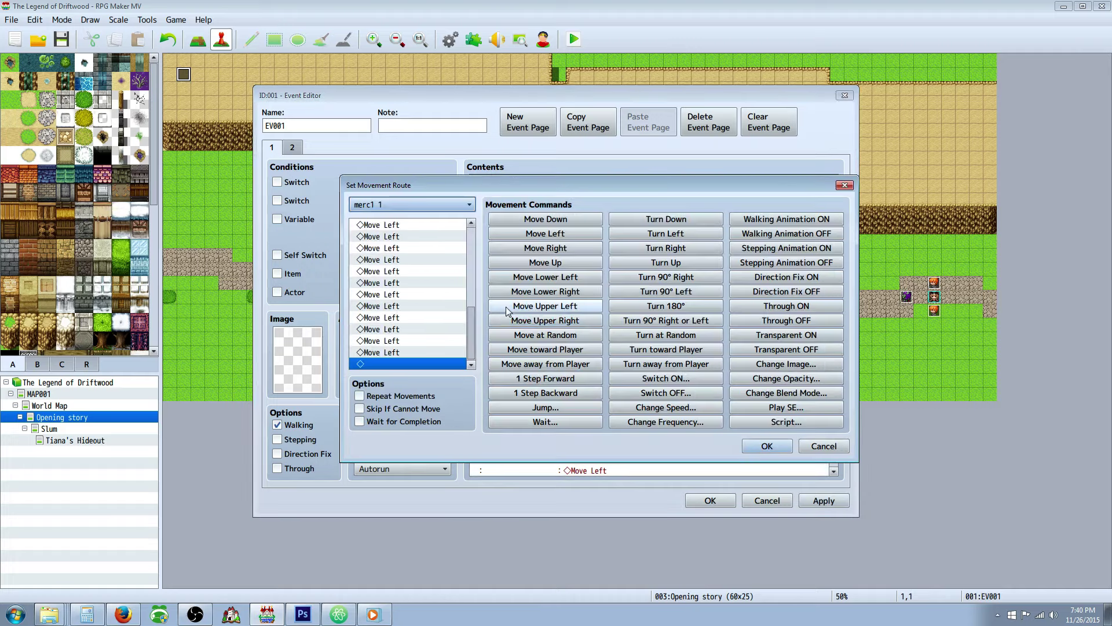
pyautogui.click(556, 234)
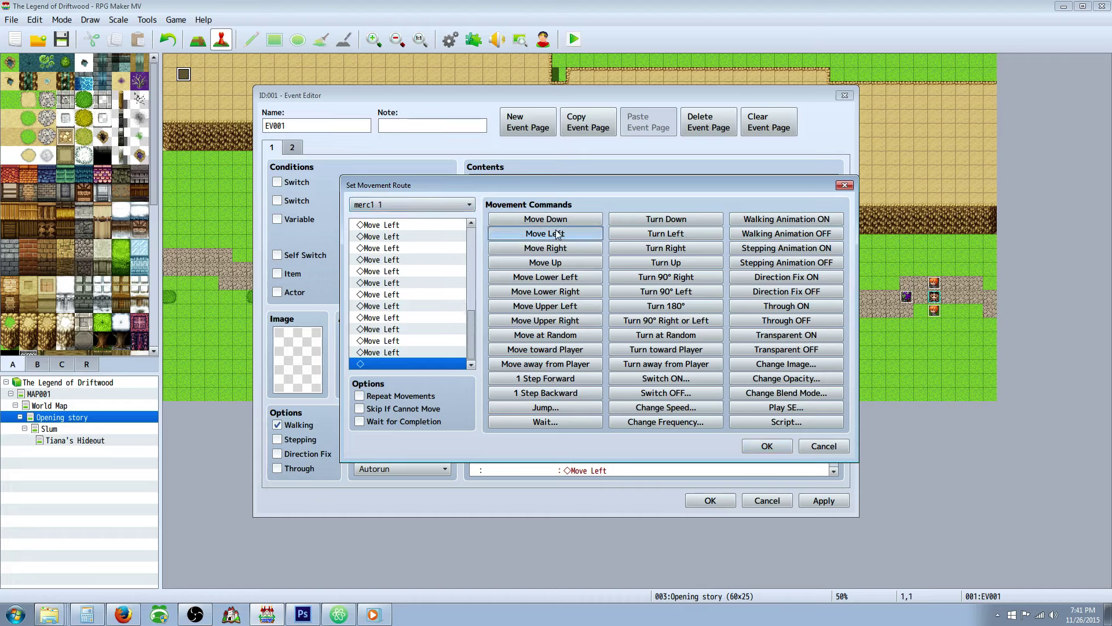
pyautogui.click(557, 234)
pyautogui.click(558, 234)
pyautogui.click(557, 234)
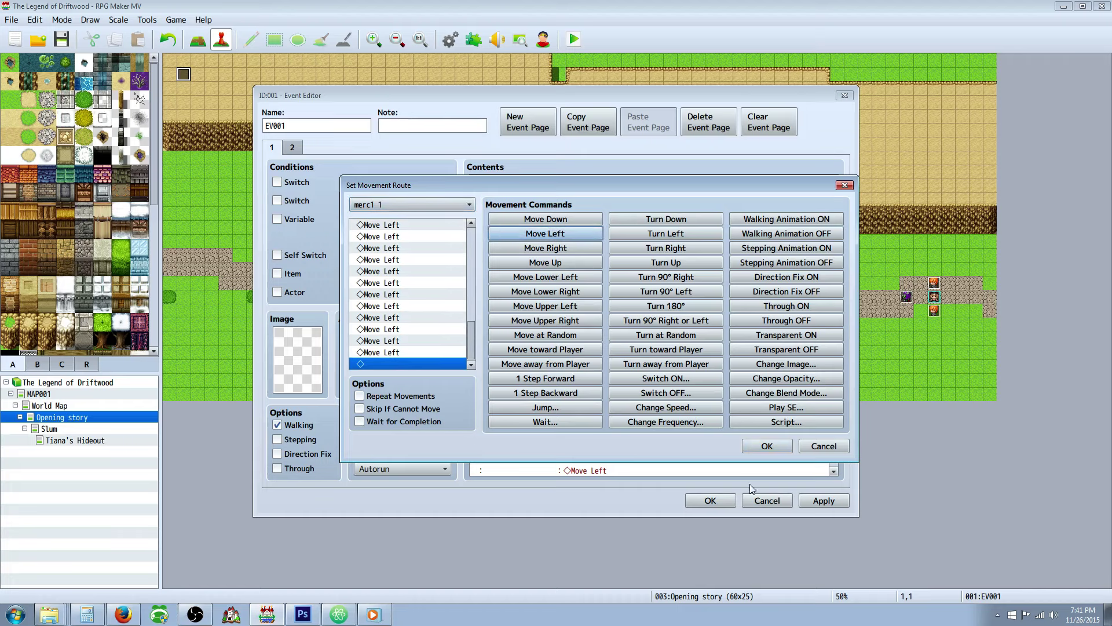
pyautogui.click(767, 447)
# Step: Append four Move Left commands to the merc1 2 movement route and confirm the EV001 changes
pyautogui.scroll(-10, 587, 359)
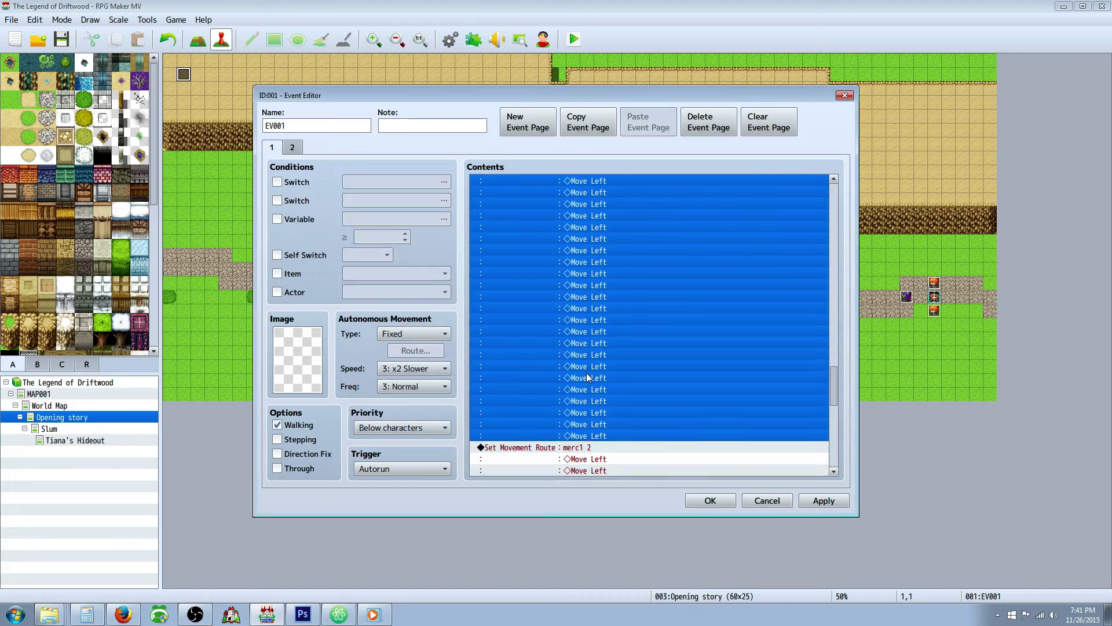
pyautogui.click(583, 311)
pyautogui.rightClick(583, 311)
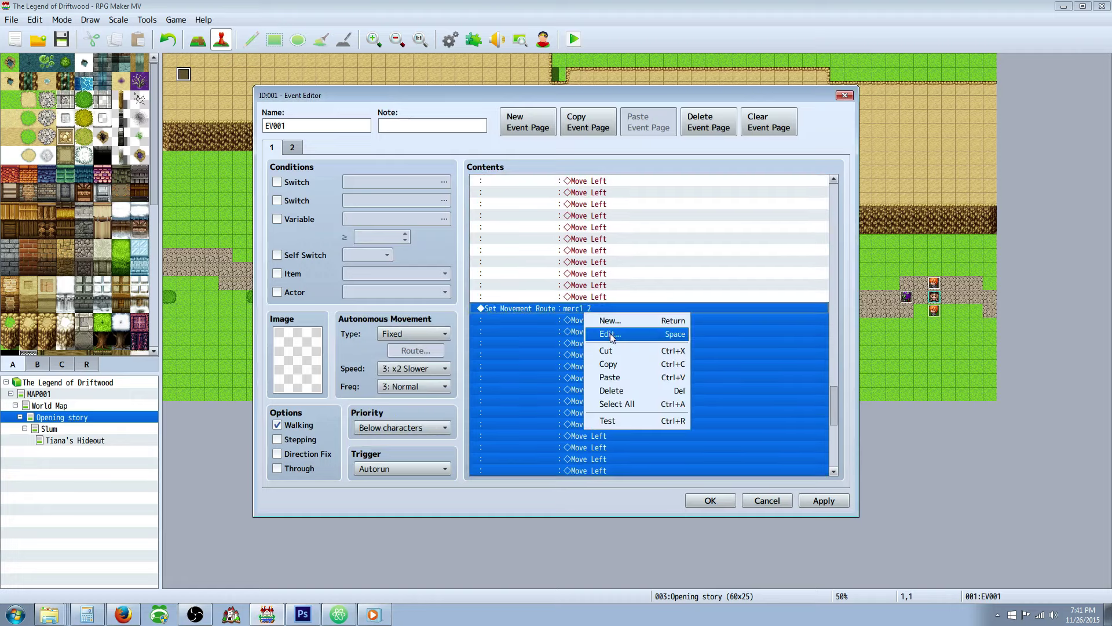
pyautogui.click(612, 336)
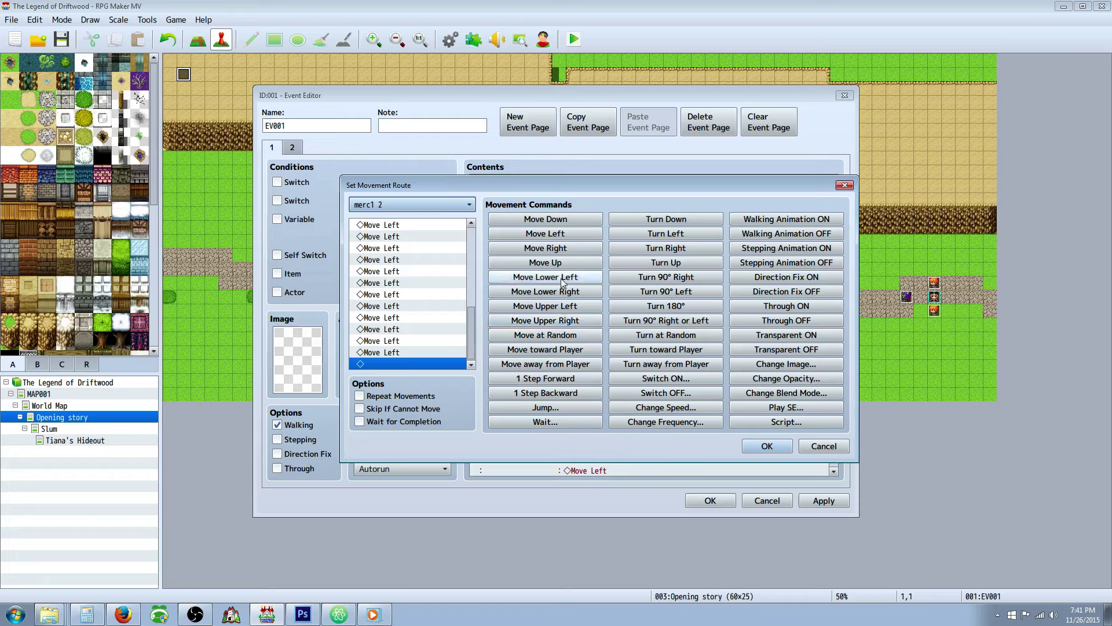
pyautogui.click(559, 235)
pyautogui.click(560, 235)
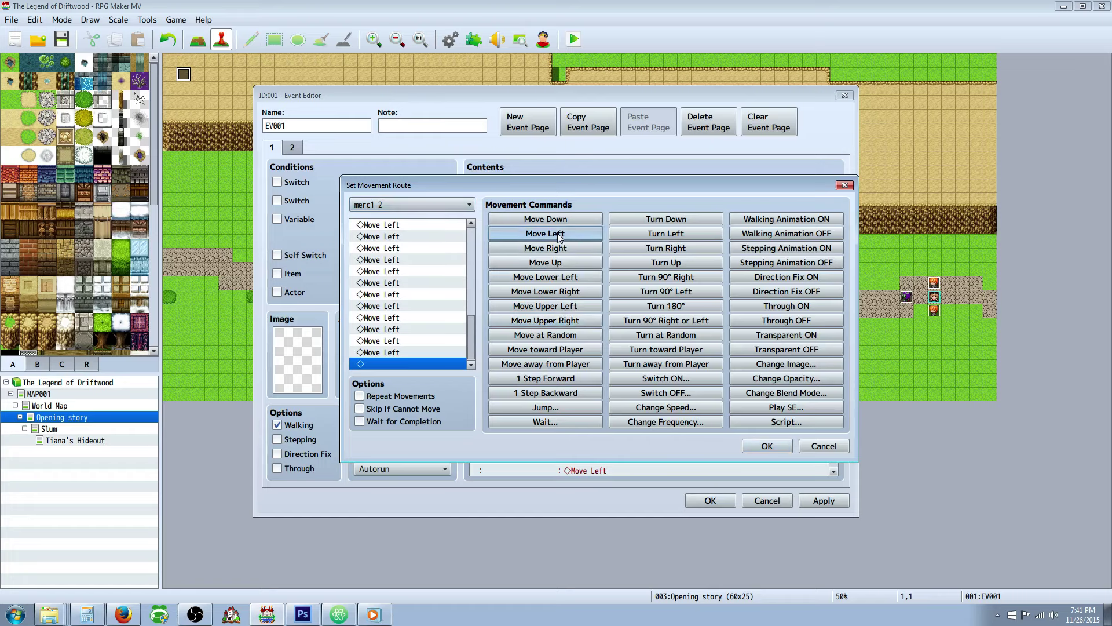
pyautogui.click(560, 235)
pyautogui.click(560, 236)
pyautogui.click(757, 447)
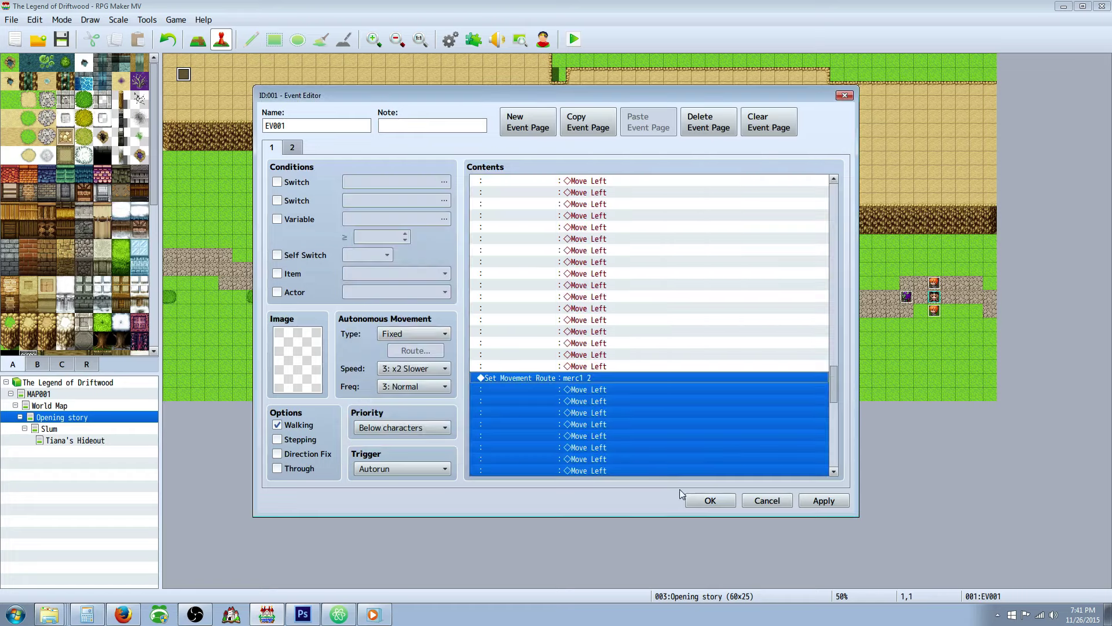
pyautogui.click(692, 500)
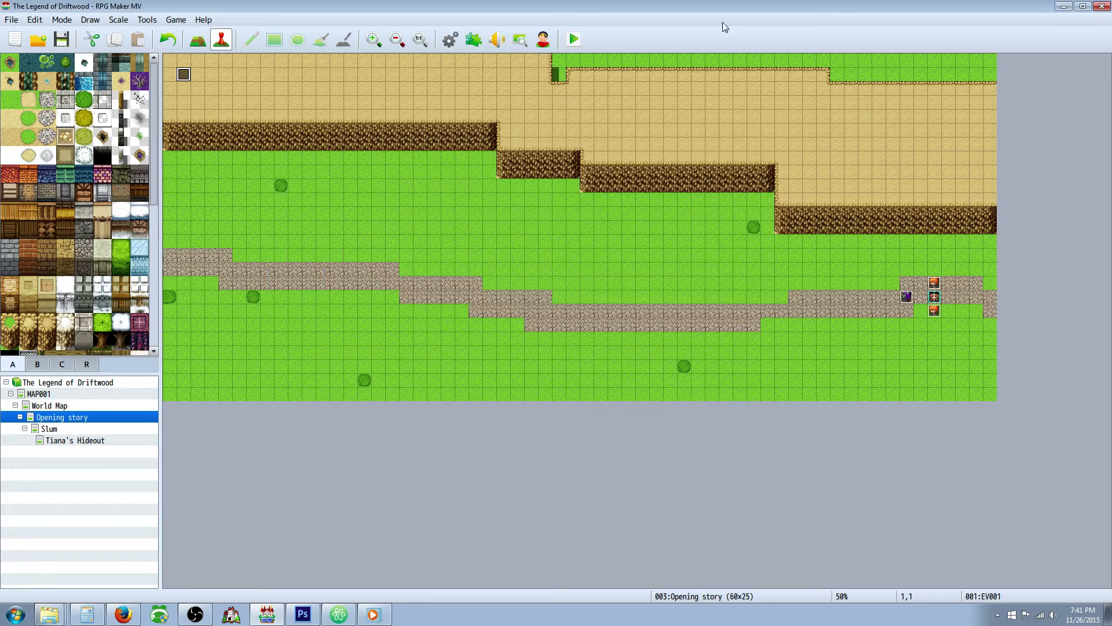
# Step: Playtest a new game through the opening cutscene until the hideout scene, and close the game
pyautogui.click(567, 40)
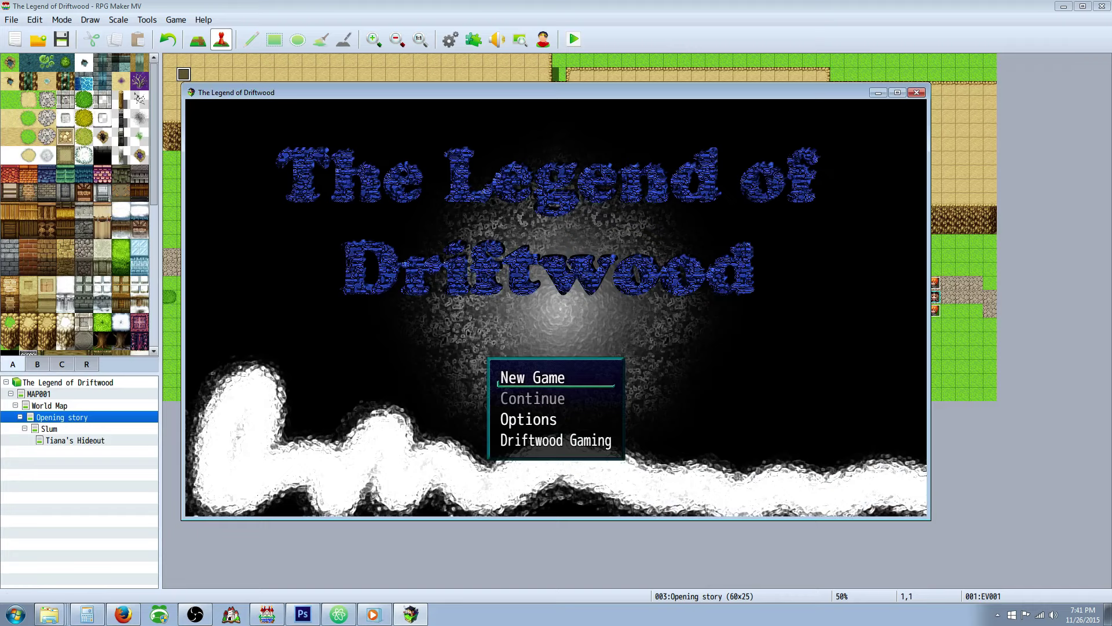
pyautogui.press('Return')
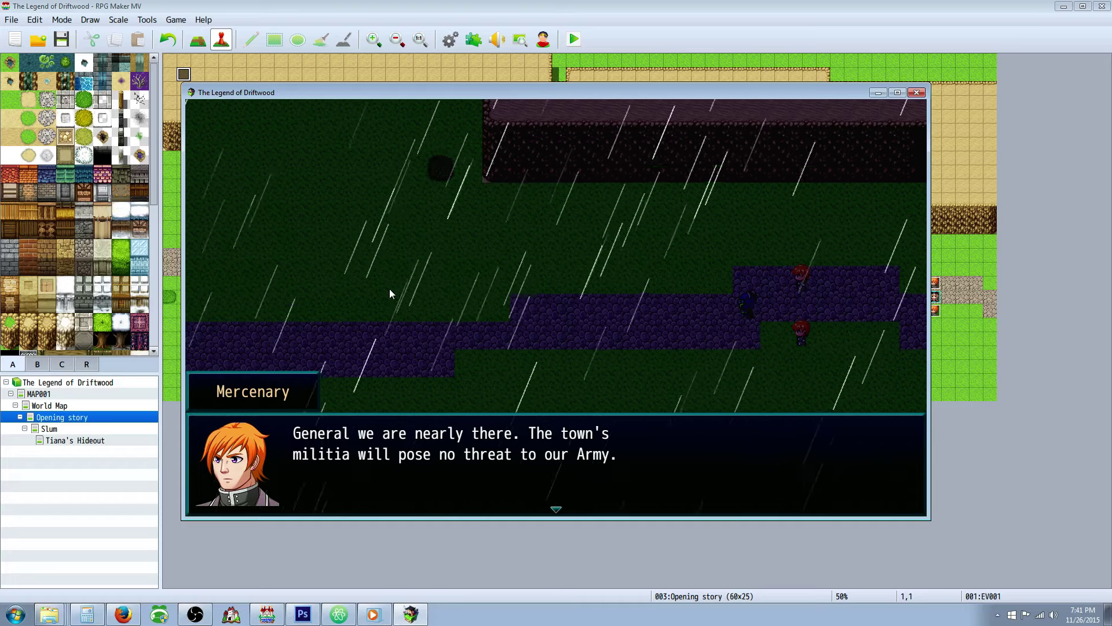
pyautogui.press('Return')
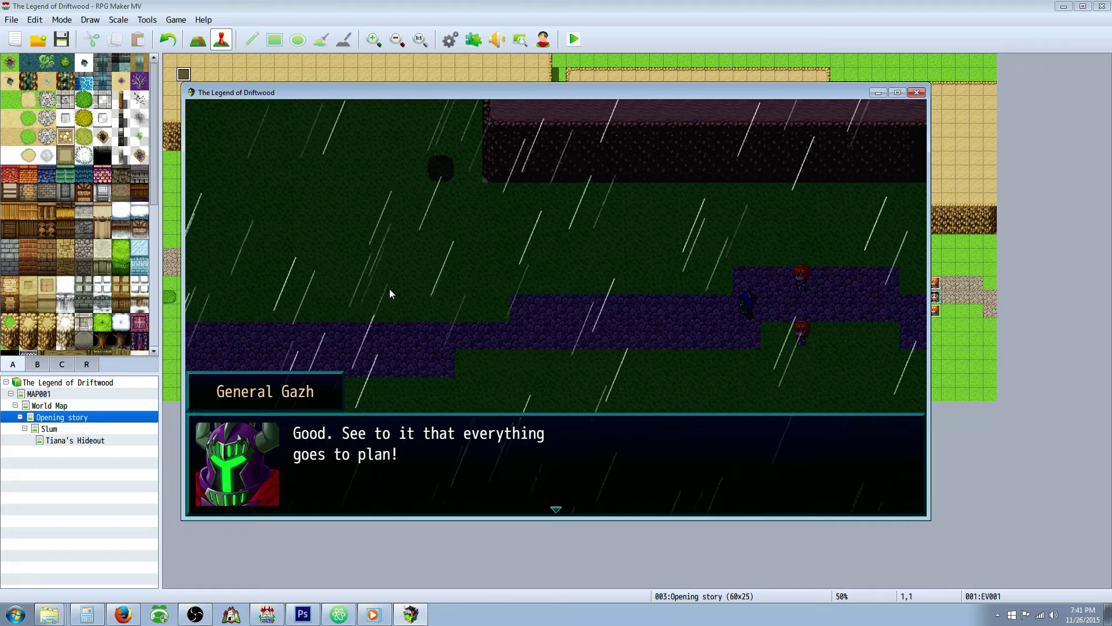
pyautogui.press('Return')
pyautogui.press('Return')
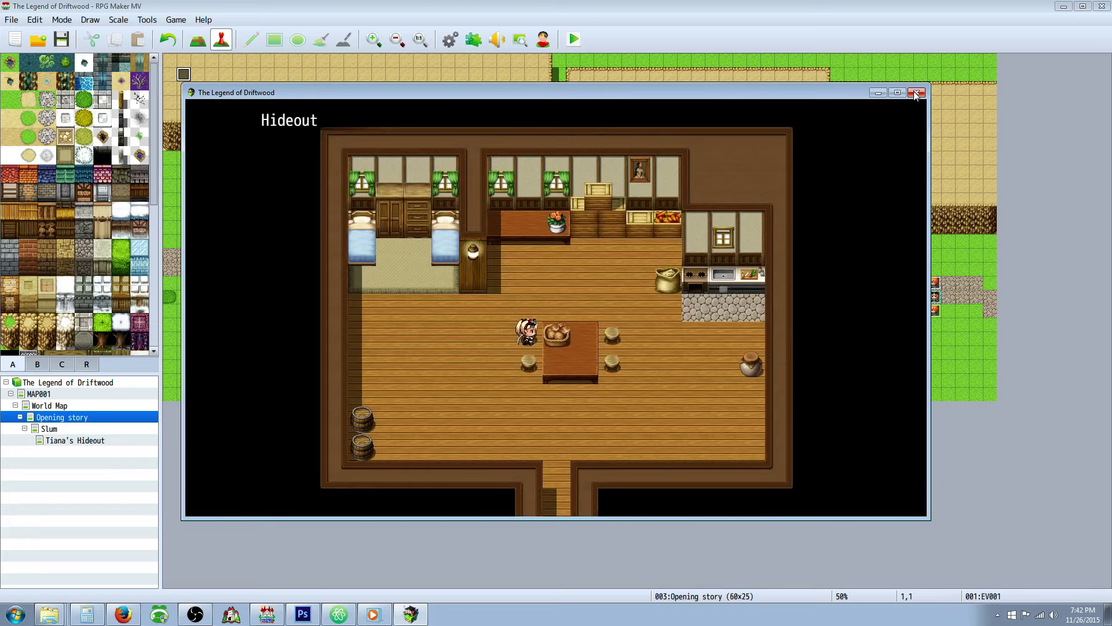
pyautogui.click(916, 93)
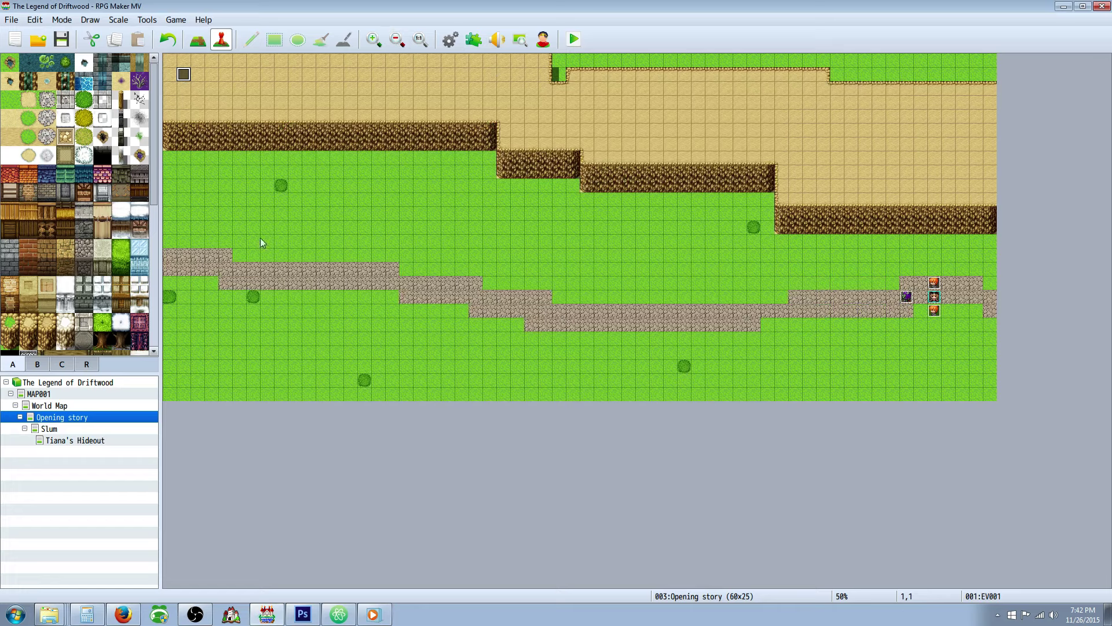
pyautogui.click(450, 40)
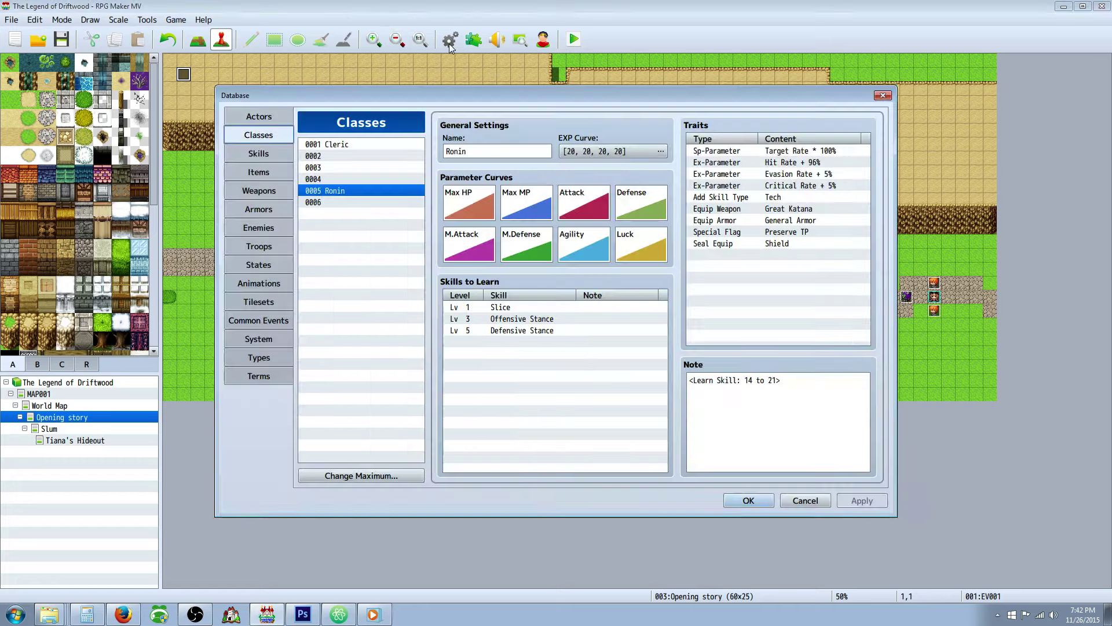
pyautogui.click(731, 500)
pyautogui.rightClick(905, 296)
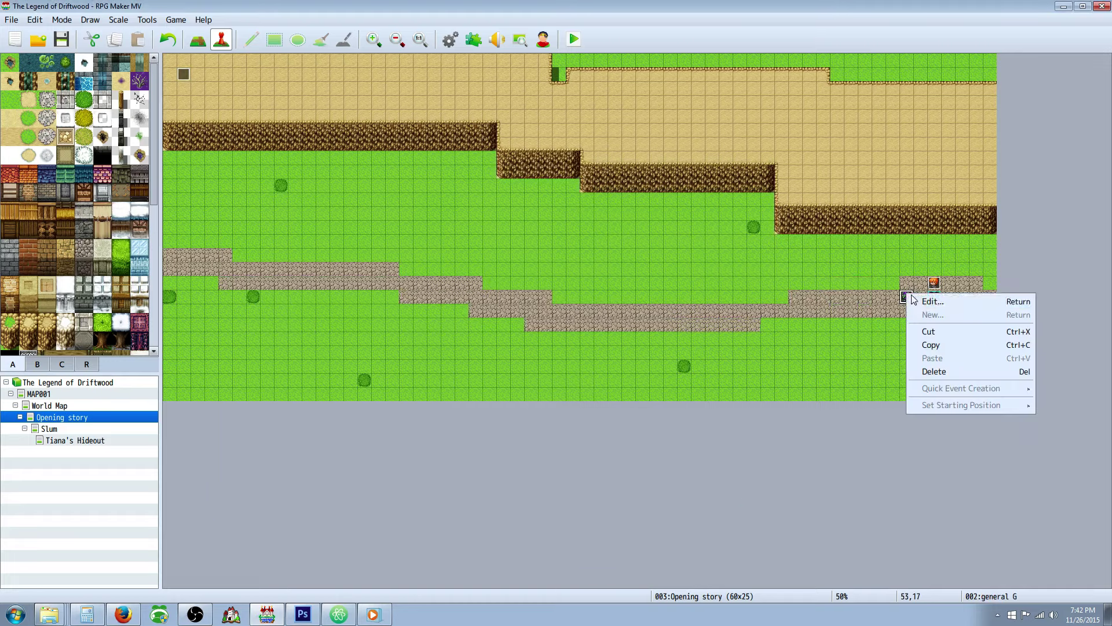
pyautogui.click(927, 301)
pyautogui.click(710, 500)
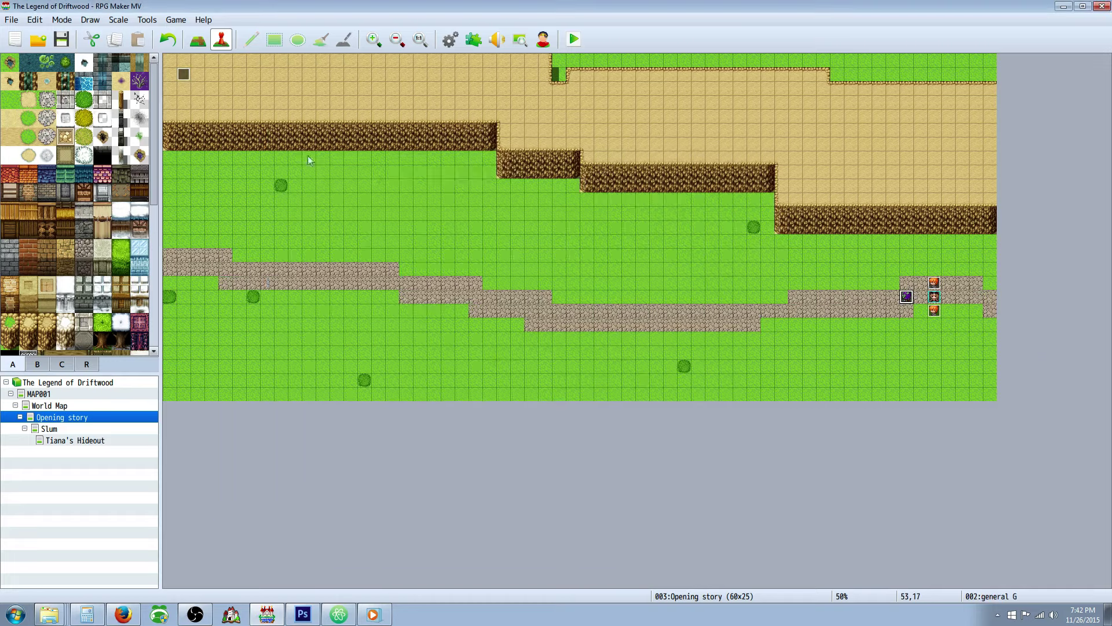
# Step: In event EV001, append eleven Move Left commands to the Player's movement route
pyautogui.rightClick(184, 74)
pyautogui.click(205, 79)
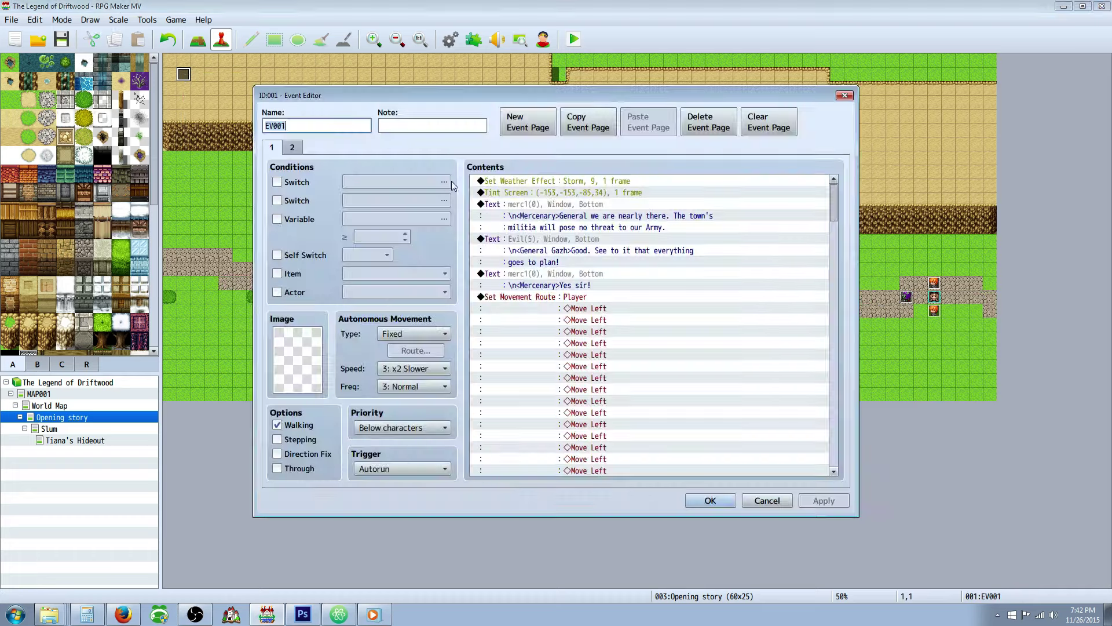
pyautogui.click(545, 297)
pyautogui.rightClick(544, 297)
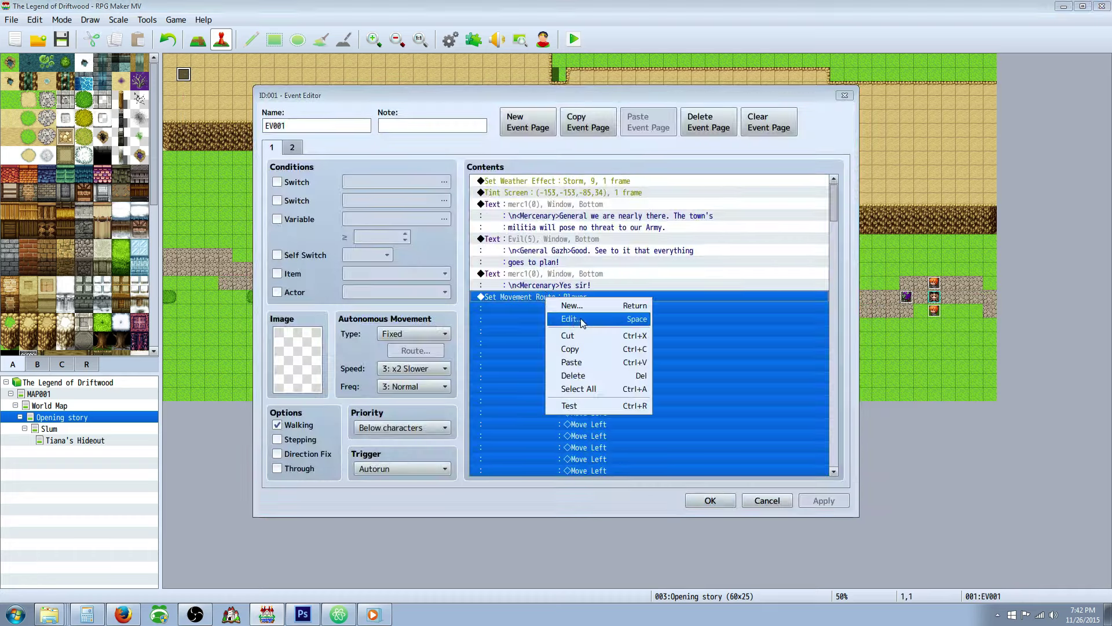
pyautogui.click(605, 318)
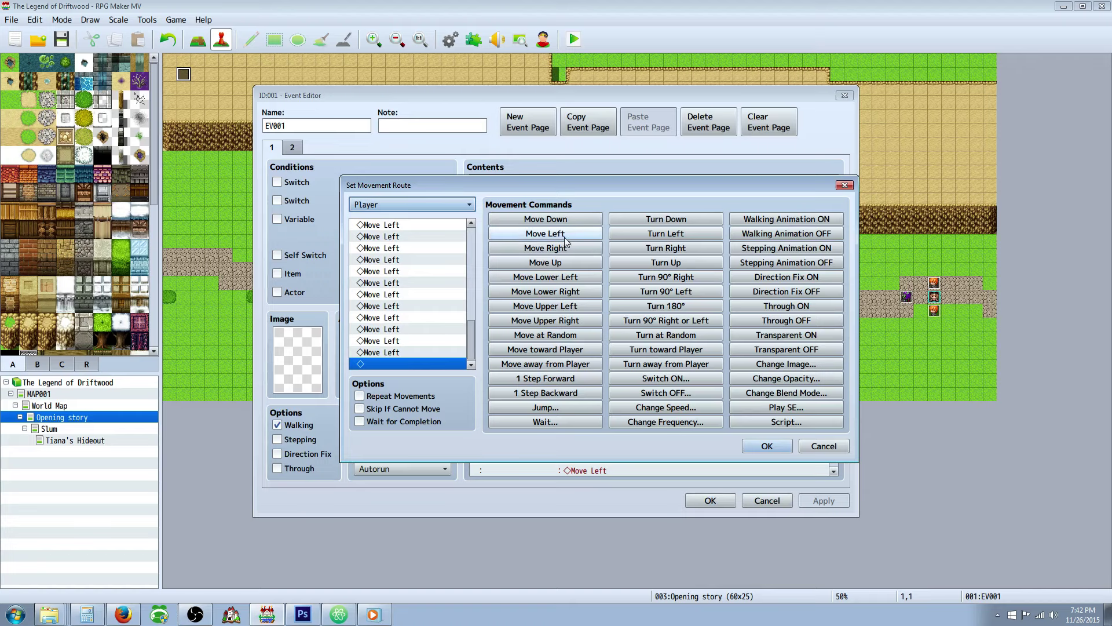
pyautogui.click(545, 234)
pyautogui.click(545, 233)
pyautogui.click(545, 234)
pyautogui.click(545, 234)
pyautogui.click(545, 233)
pyautogui.click(546, 234)
pyautogui.click(546, 234)
pyautogui.click(545, 233)
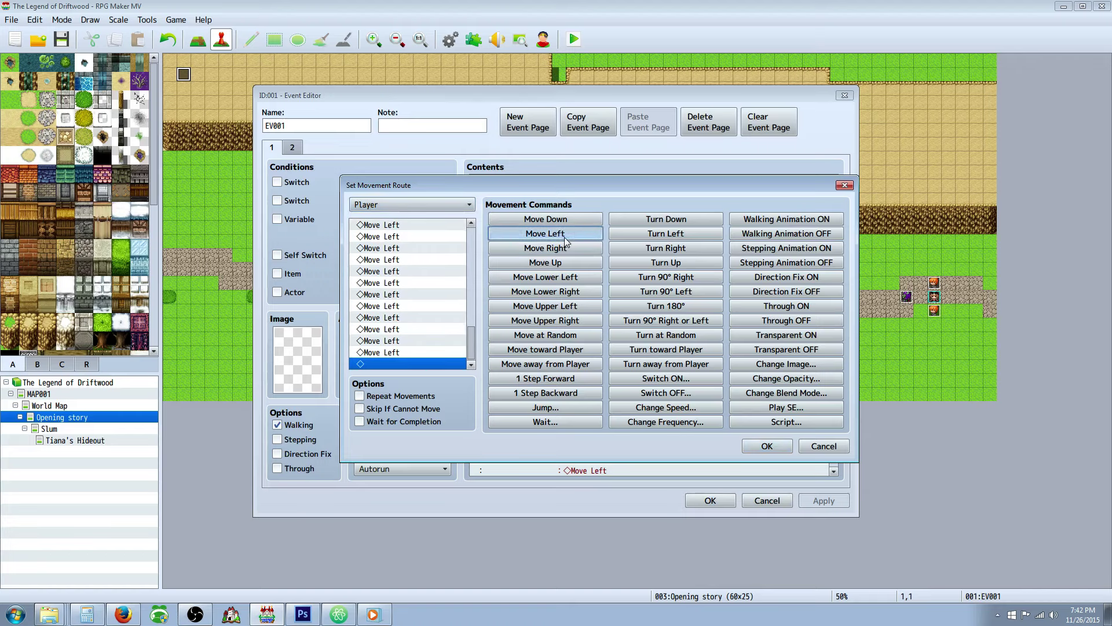
pyautogui.click(546, 233)
pyautogui.click(545, 234)
pyautogui.click(545, 233)
pyautogui.click(767, 445)
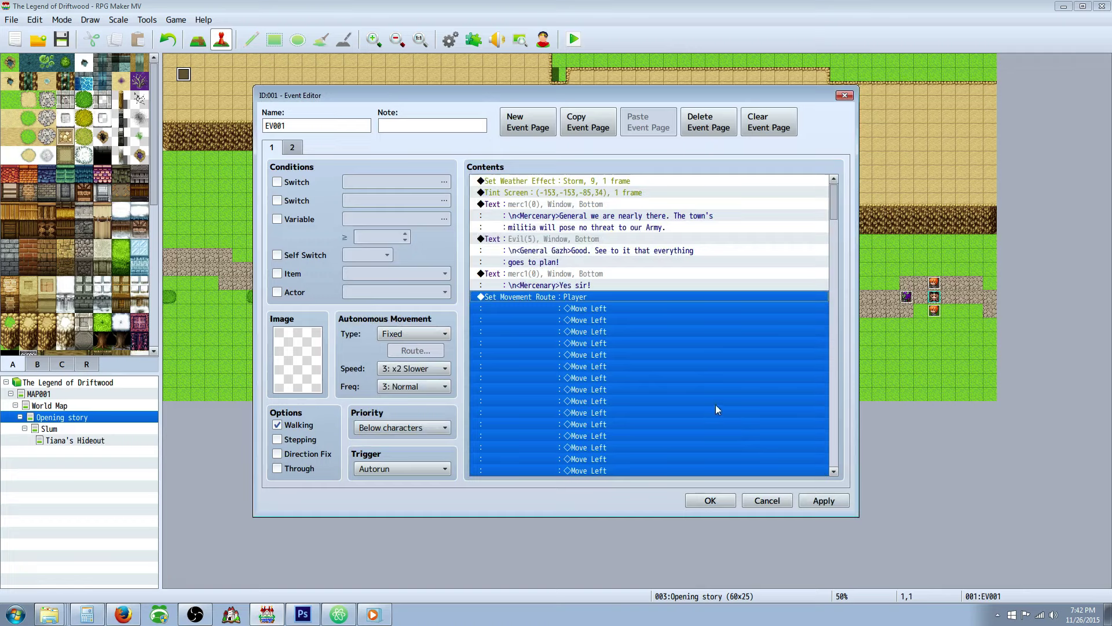
# Step: Append eight Move Left commands to the general G movement route in EV001
pyautogui.scroll(-10, 716, 347)
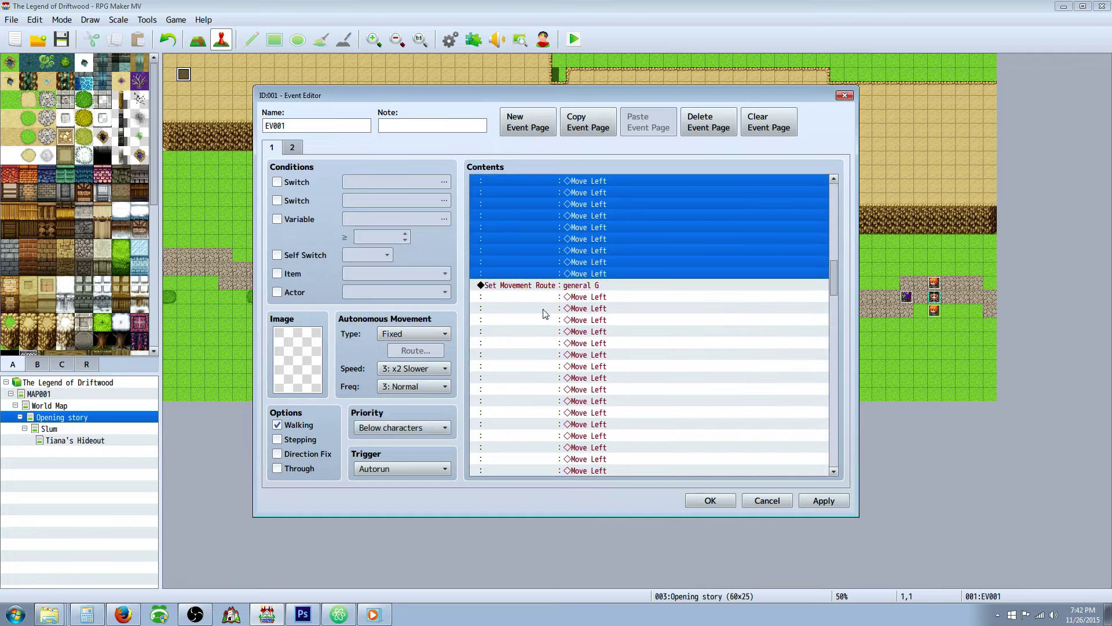
pyautogui.click(553, 290)
pyautogui.rightClick(556, 285)
pyautogui.click(579, 305)
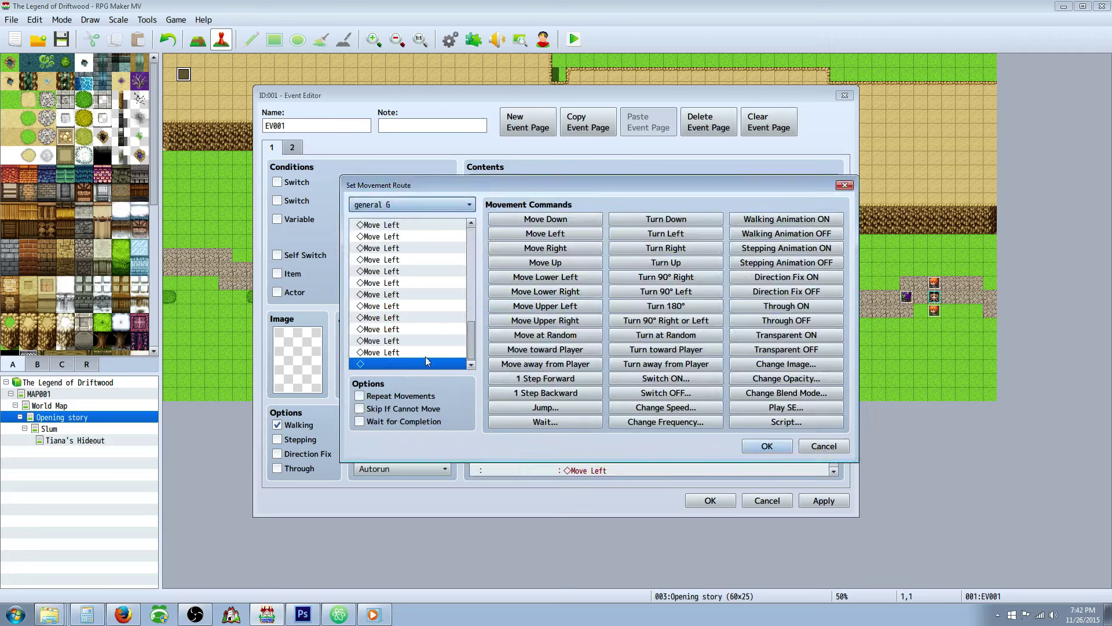
pyautogui.click(551, 235)
pyautogui.click(551, 236)
pyautogui.click(551, 235)
pyautogui.click(551, 235)
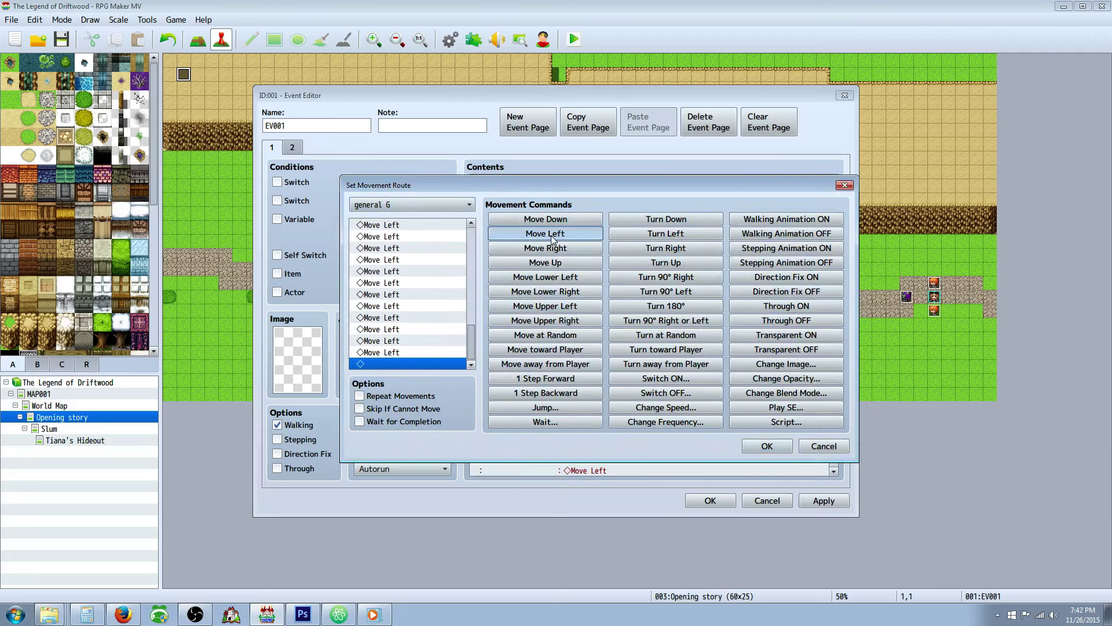
pyautogui.click(551, 235)
pyautogui.click(551, 235)
pyautogui.click(551, 235)
pyautogui.click(550, 236)
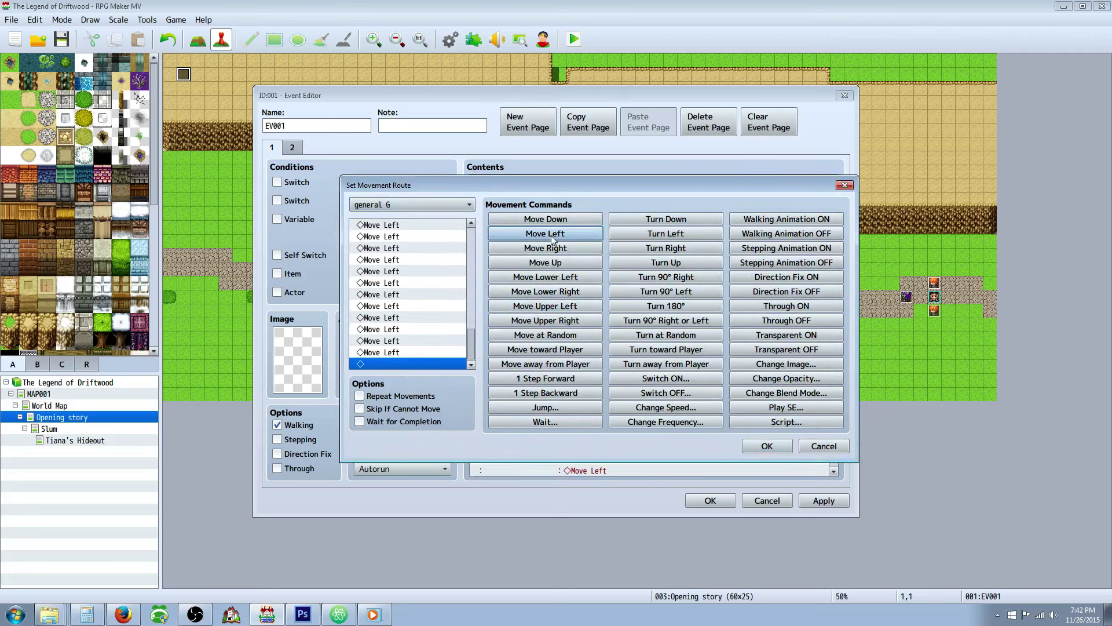
pyautogui.click(764, 445)
# Step: Append six Move Left commands to the merc1 1 movement route
pyautogui.scroll(-10, 632, 340)
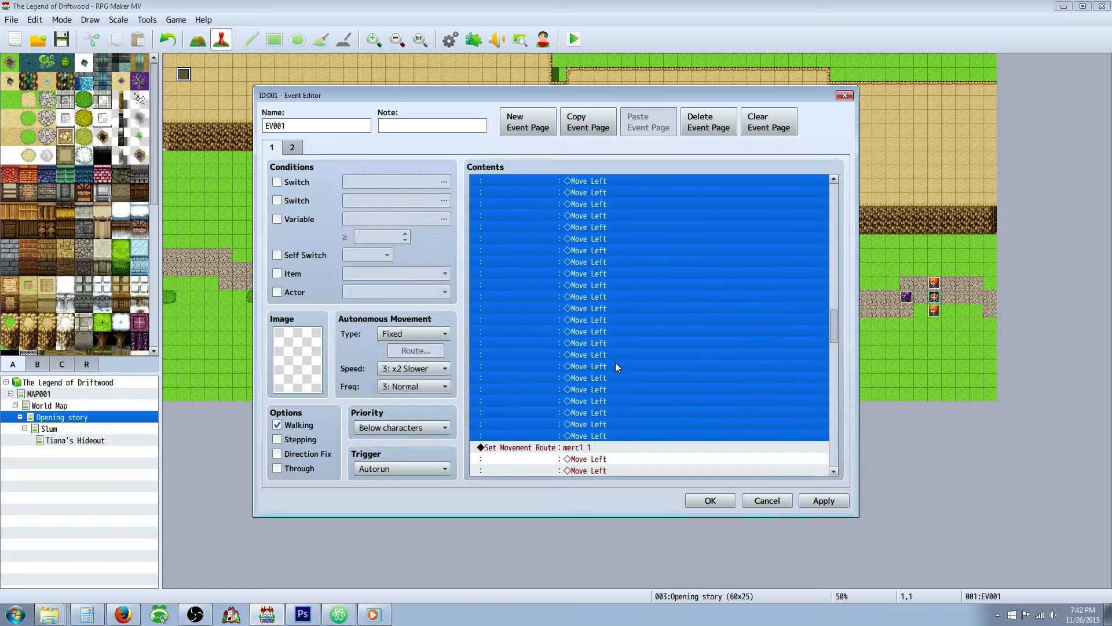
pyautogui.scroll(-2, 615, 362)
pyautogui.rightClick(581, 378)
pyautogui.click(608, 400)
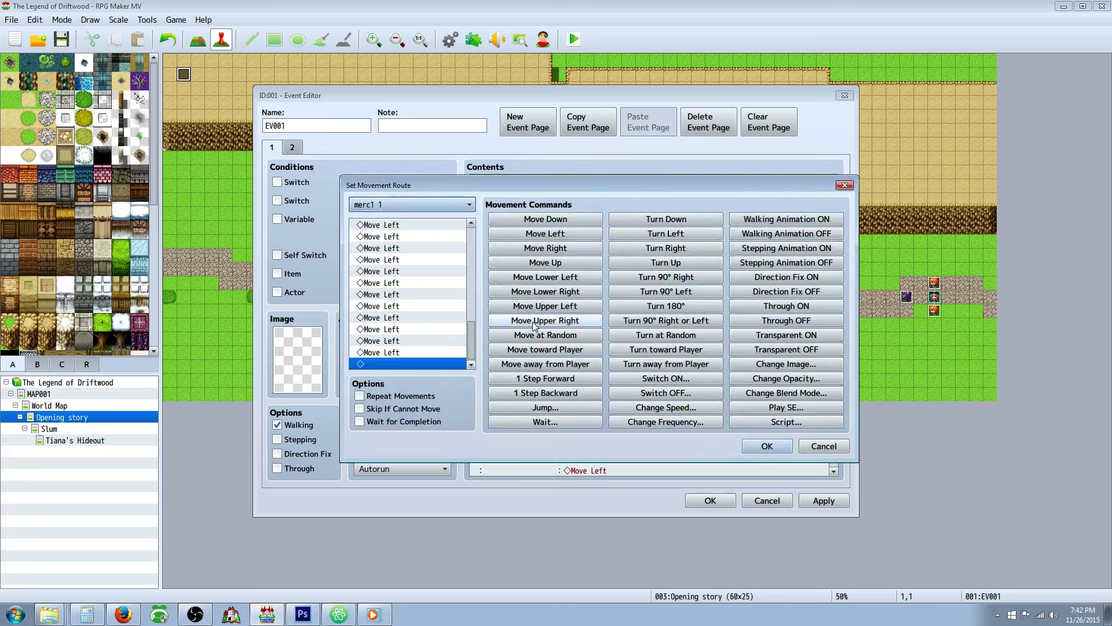
pyautogui.click(566, 235)
pyautogui.click(565, 235)
pyautogui.click(566, 235)
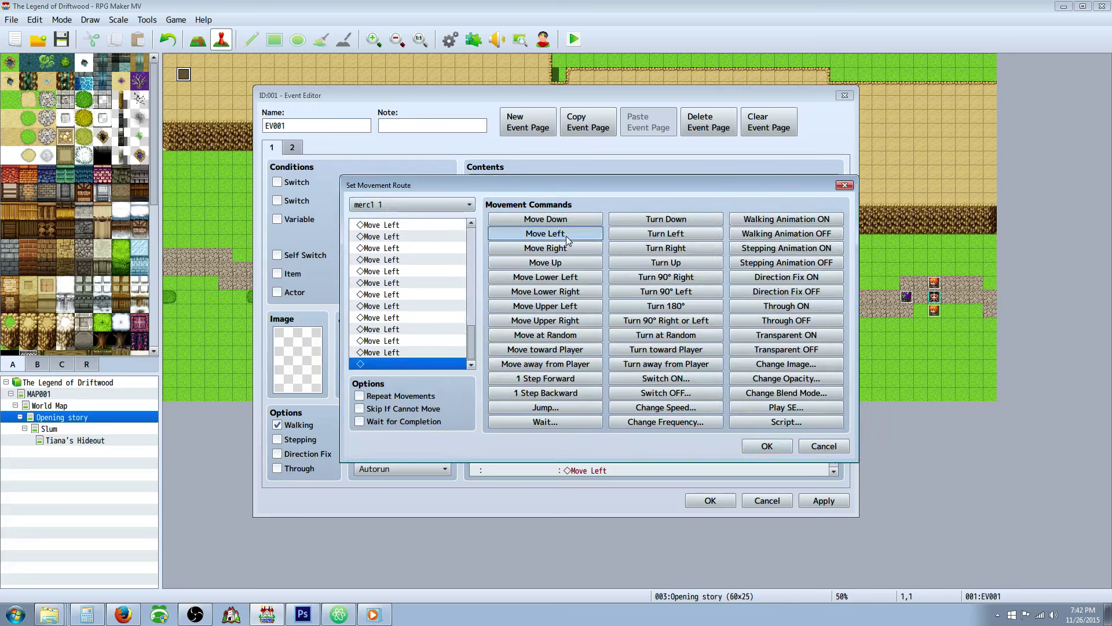
pyautogui.click(566, 235)
pyautogui.click(566, 235)
pyautogui.click(565, 235)
pyautogui.click(767, 445)
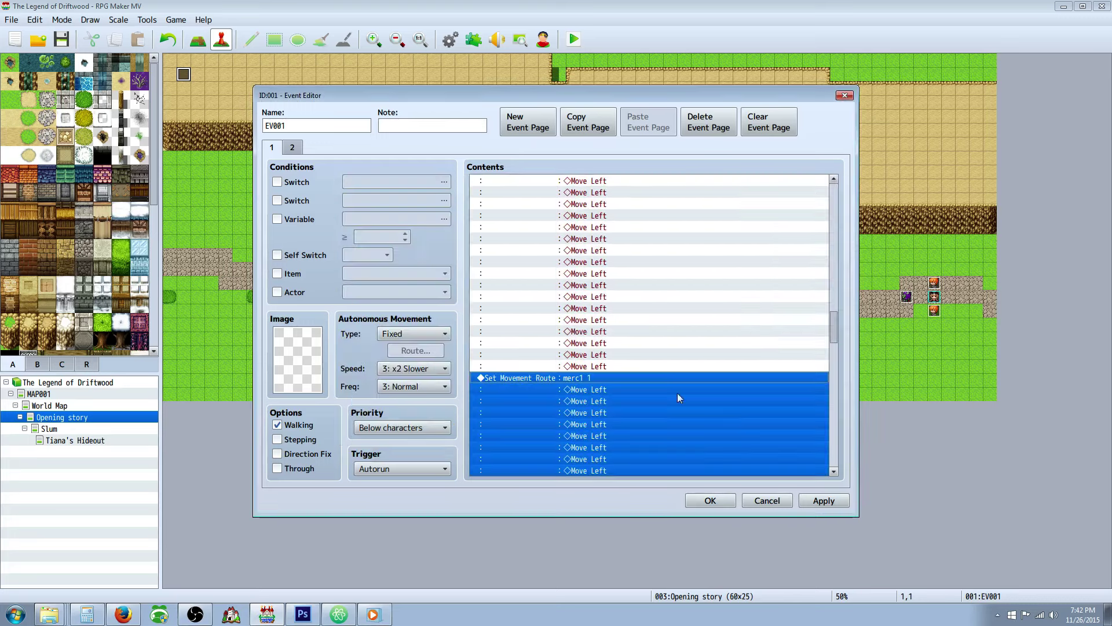
# Step: Append four Move Left commands to the merc1 2 movement route
pyautogui.scroll(-5, 585, 341)
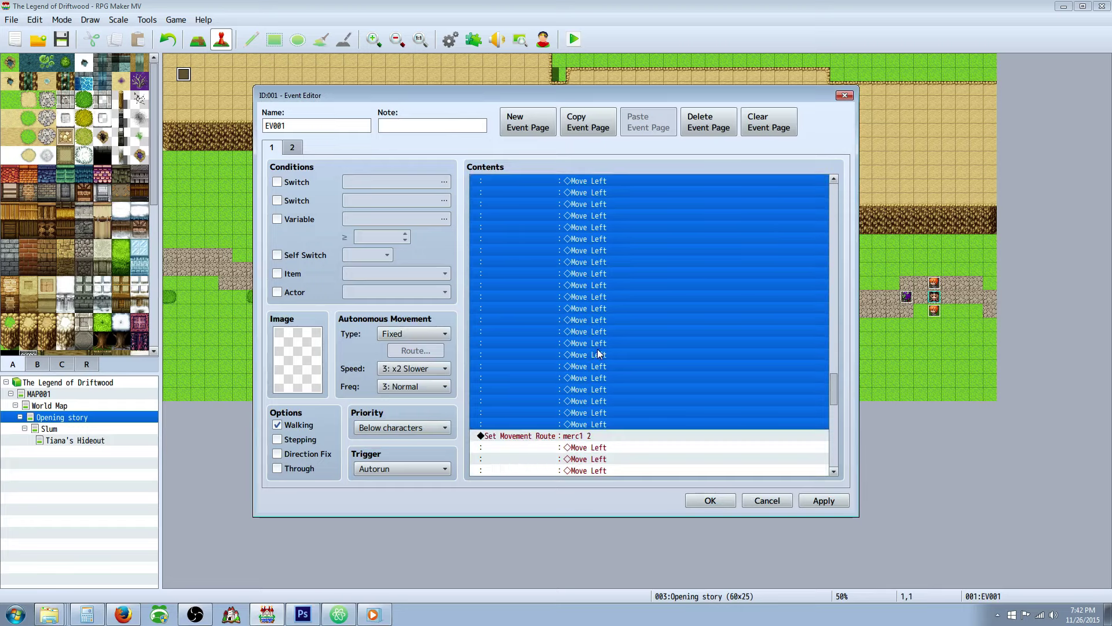
pyautogui.scroll(-1, 585, 371)
pyautogui.rightClick(569, 389)
pyautogui.click(592, 409)
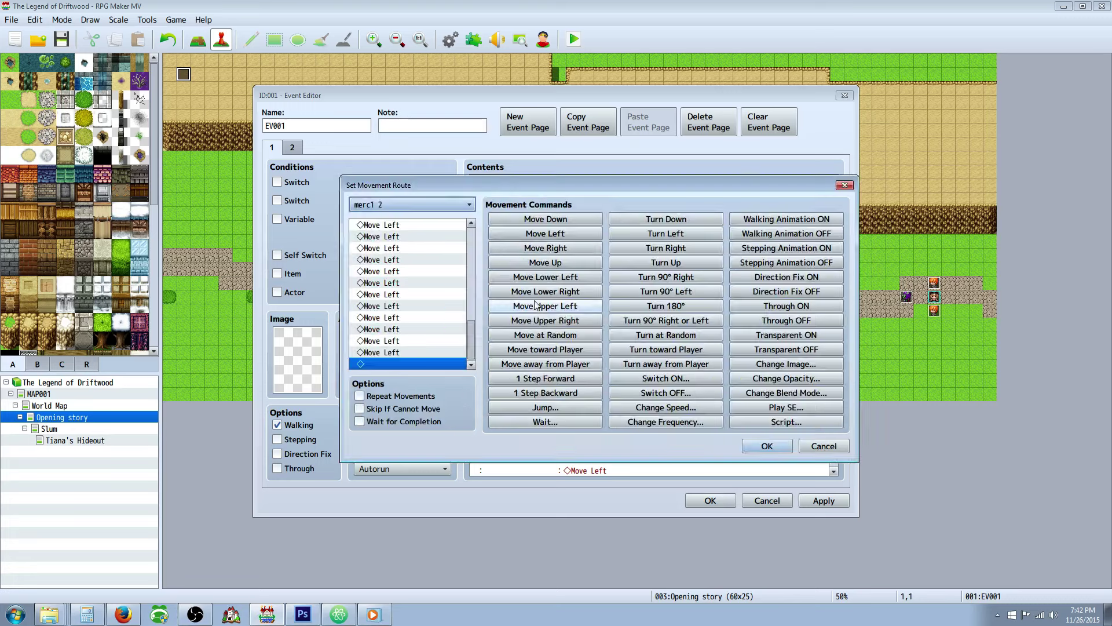
pyautogui.click(569, 234)
pyautogui.click(568, 234)
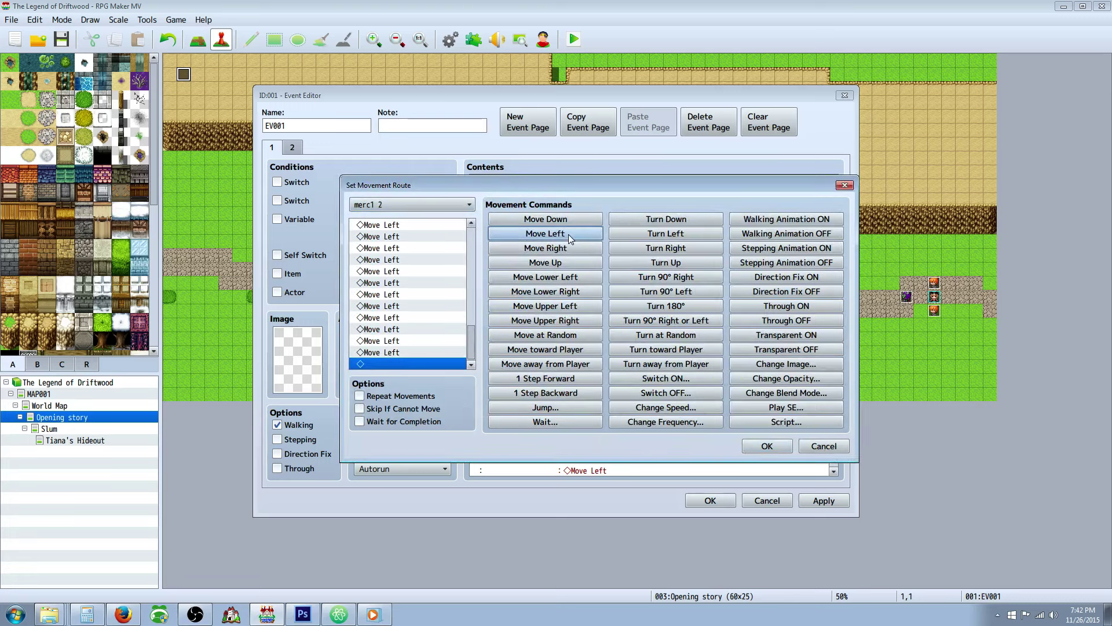
pyautogui.click(569, 235)
pyautogui.click(568, 234)
pyautogui.click(767, 446)
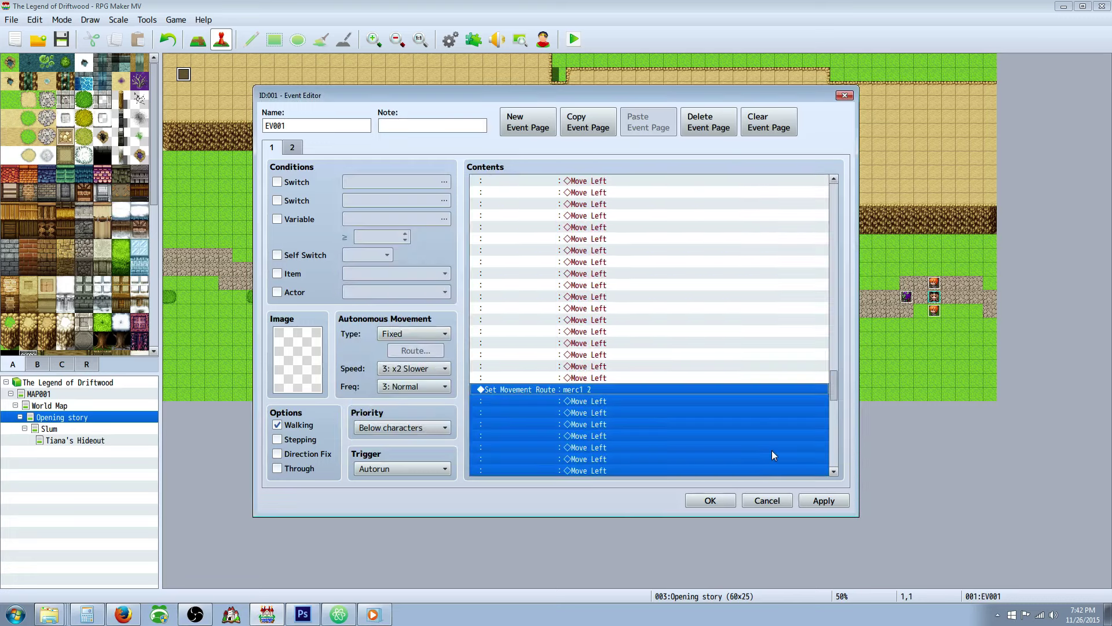
# Step: Set the Wait command before Fadeout Screen to 780 frames, using the calculator for the subtraction, and save the project with the EV001 changes
pyautogui.scroll(-7, 776, 426)
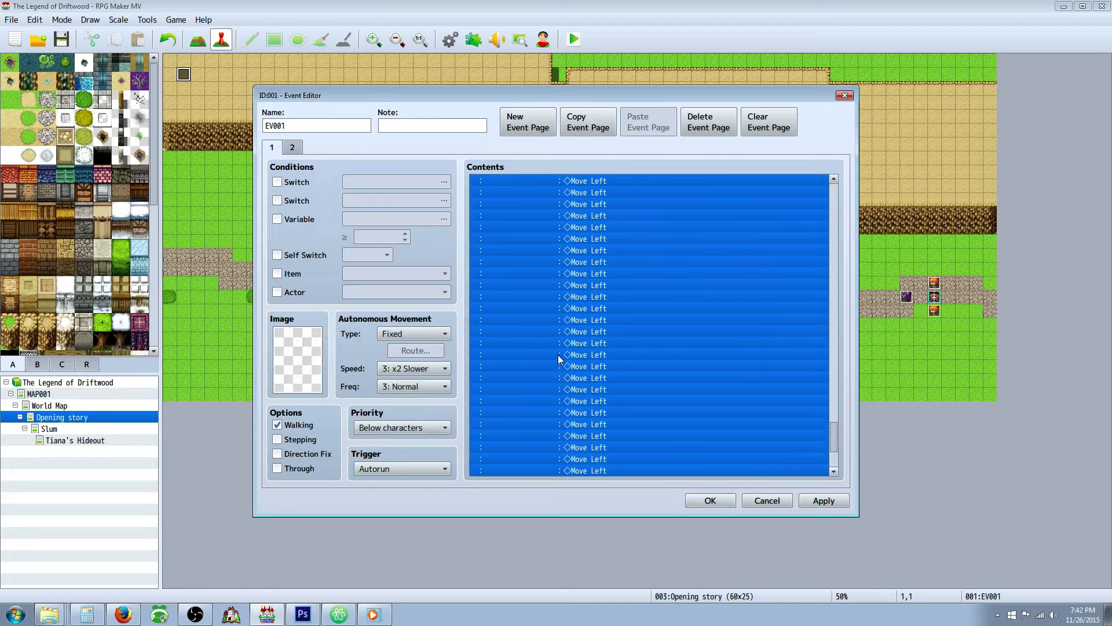
pyautogui.scroll(-3, 558, 355)
pyautogui.rightClick(542, 377)
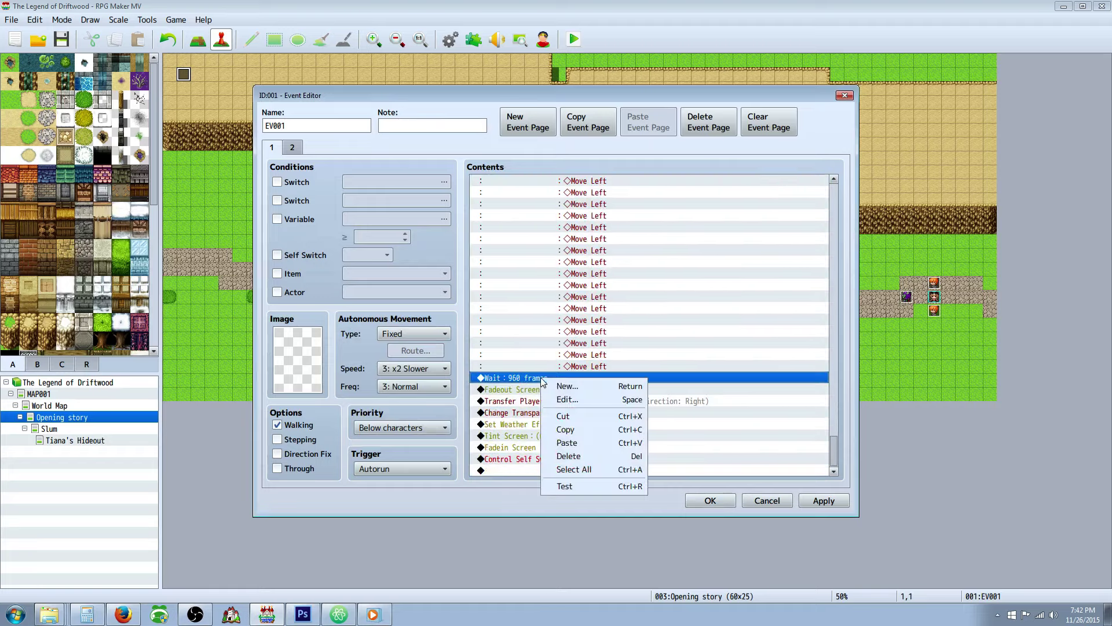
pyautogui.click(566, 398)
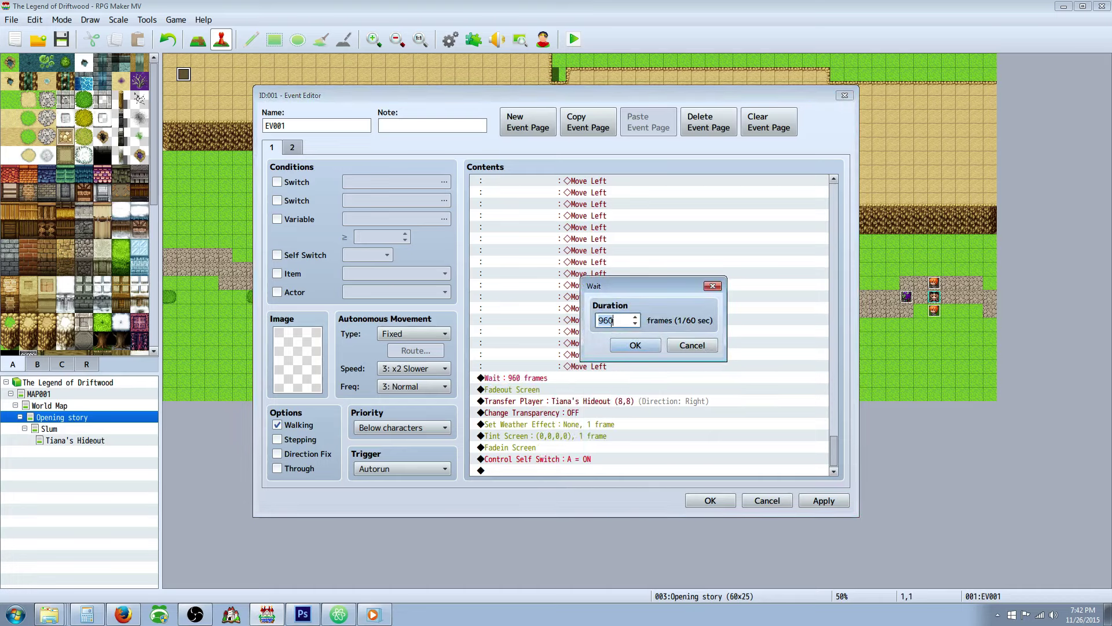
pyautogui.write('180')
pyautogui.write('1')
pyautogui.click(87, 614)
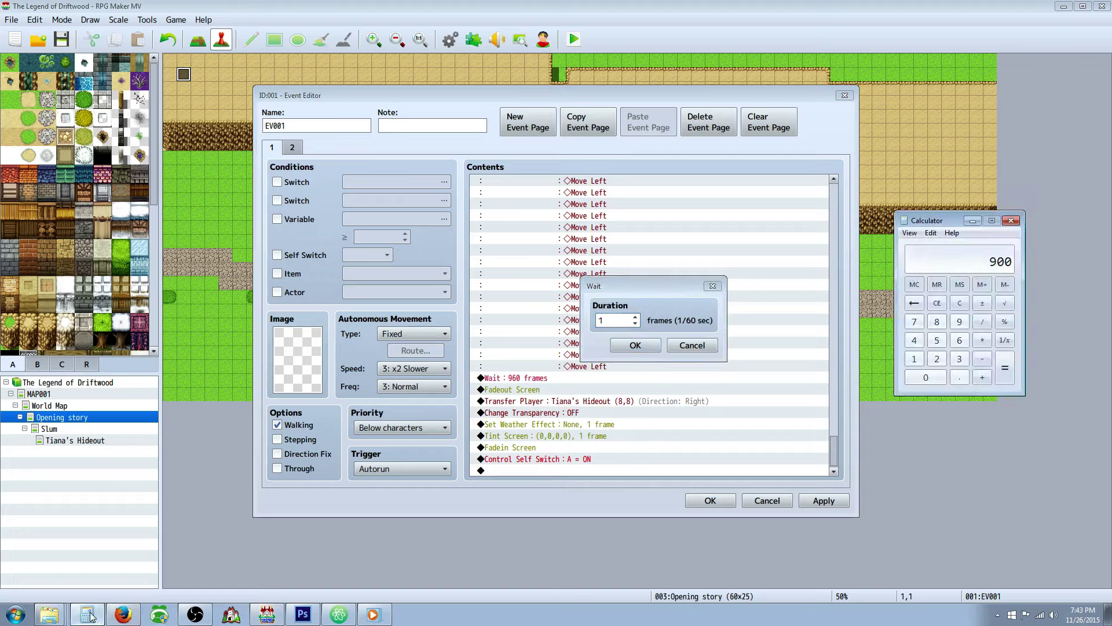
pyautogui.click(961, 303)
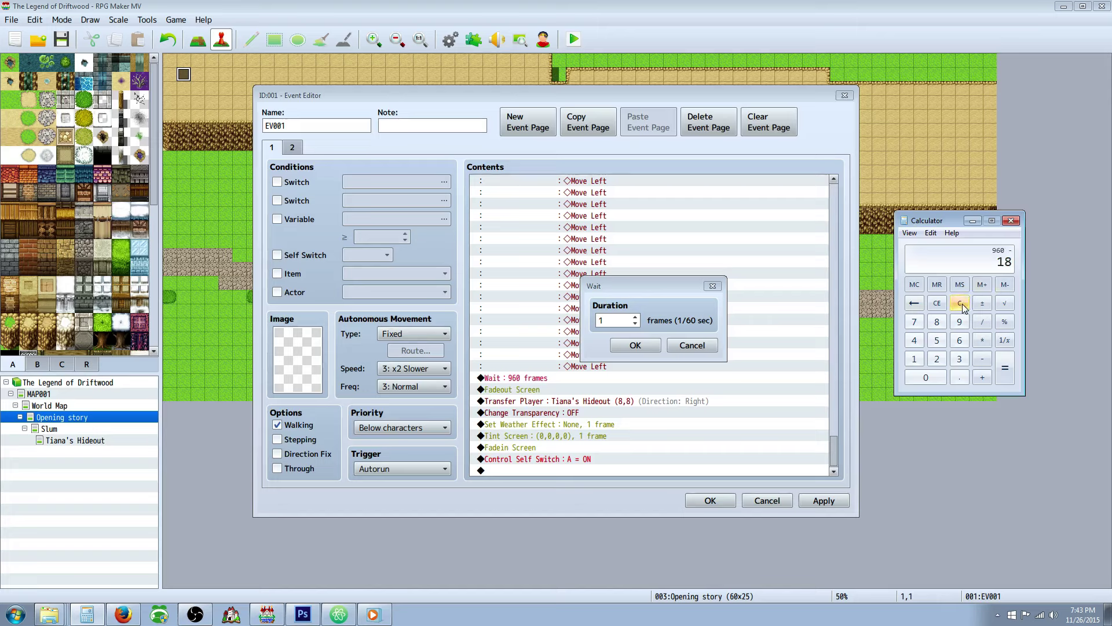
pyautogui.click(604, 322)
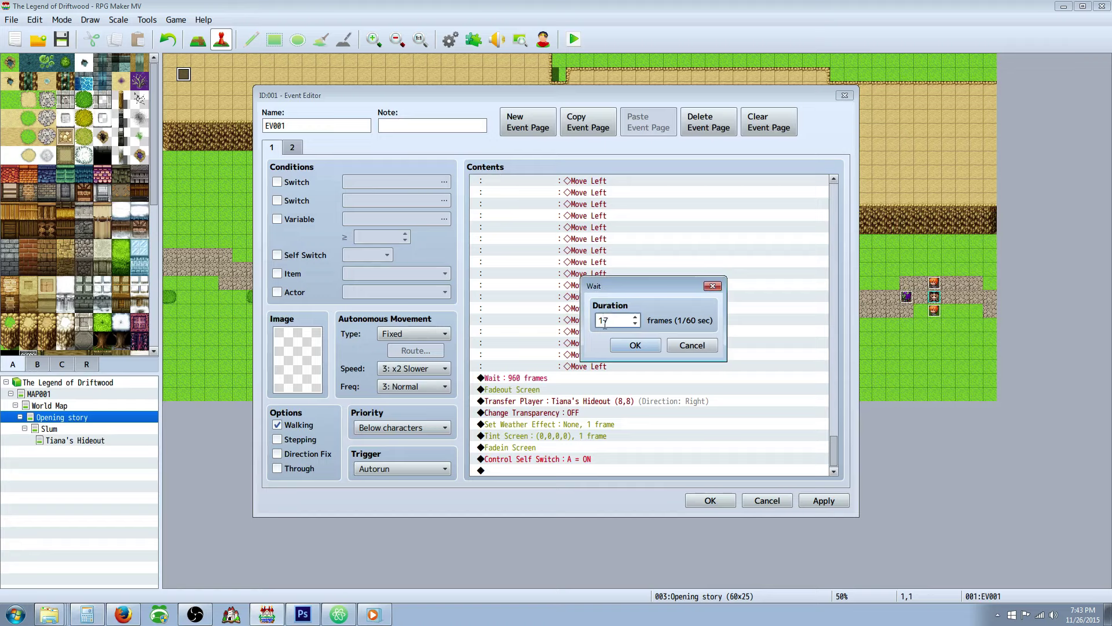
pyautogui.press('Return')
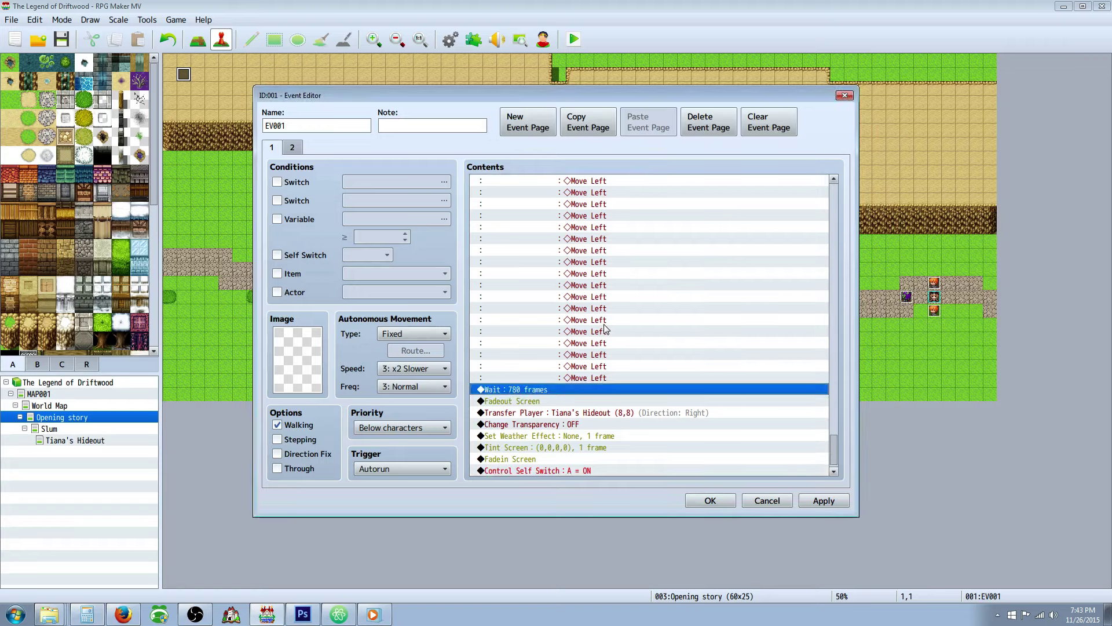
pyautogui.click(710, 500)
pyautogui.click(60, 39)
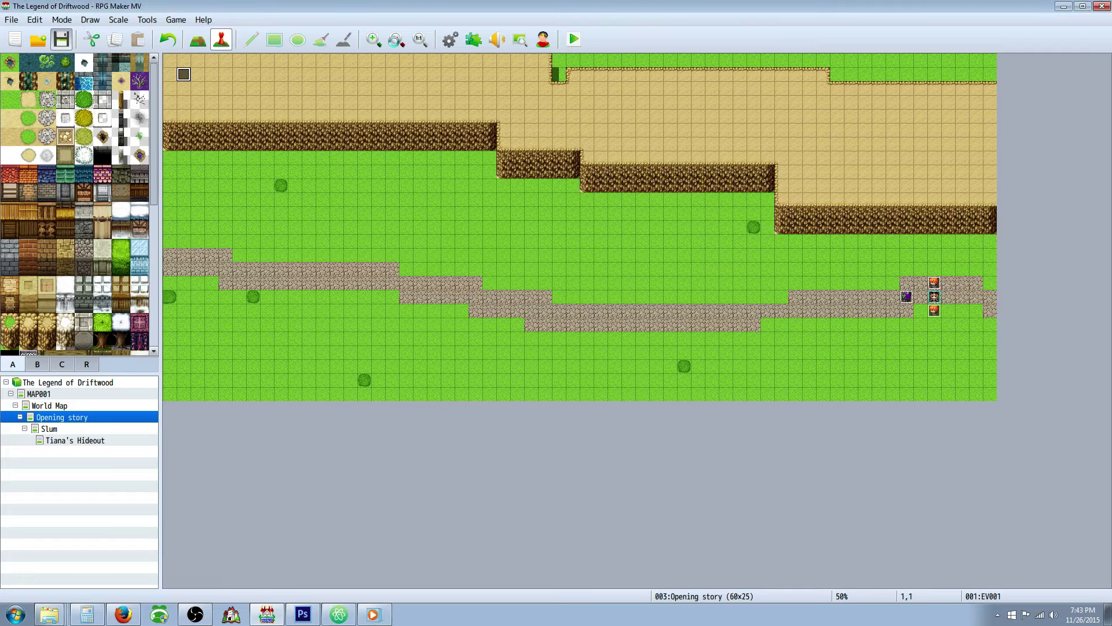
# Step: Playtest a new game through the opening cutscene, walk the party around the hideout, and close the game
pyautogui.click(573, 39)
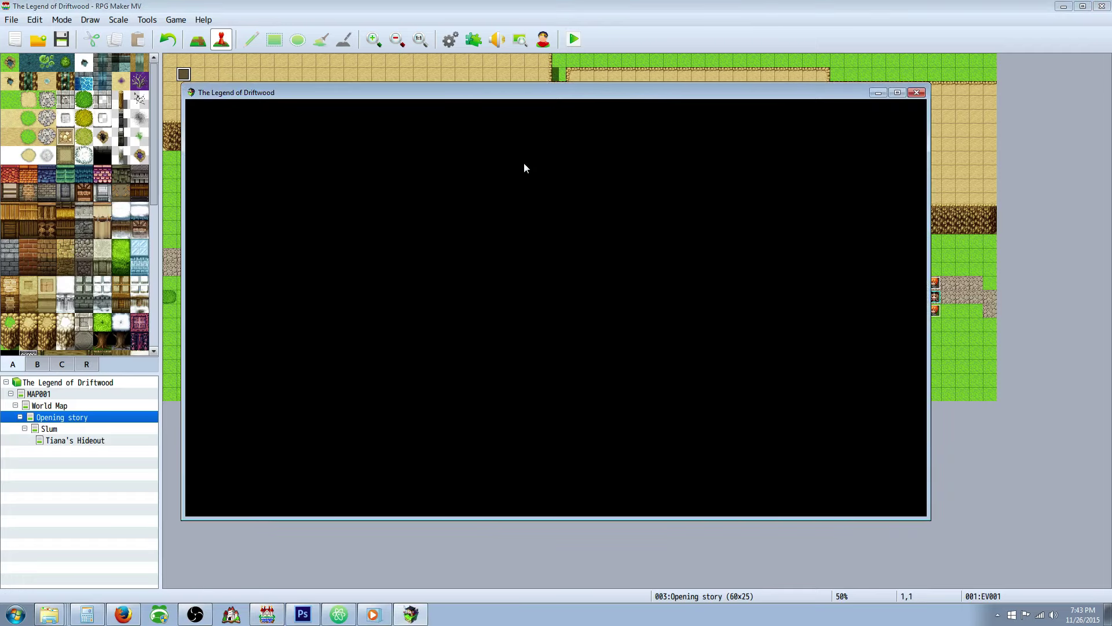
pyautogui.press('Return')
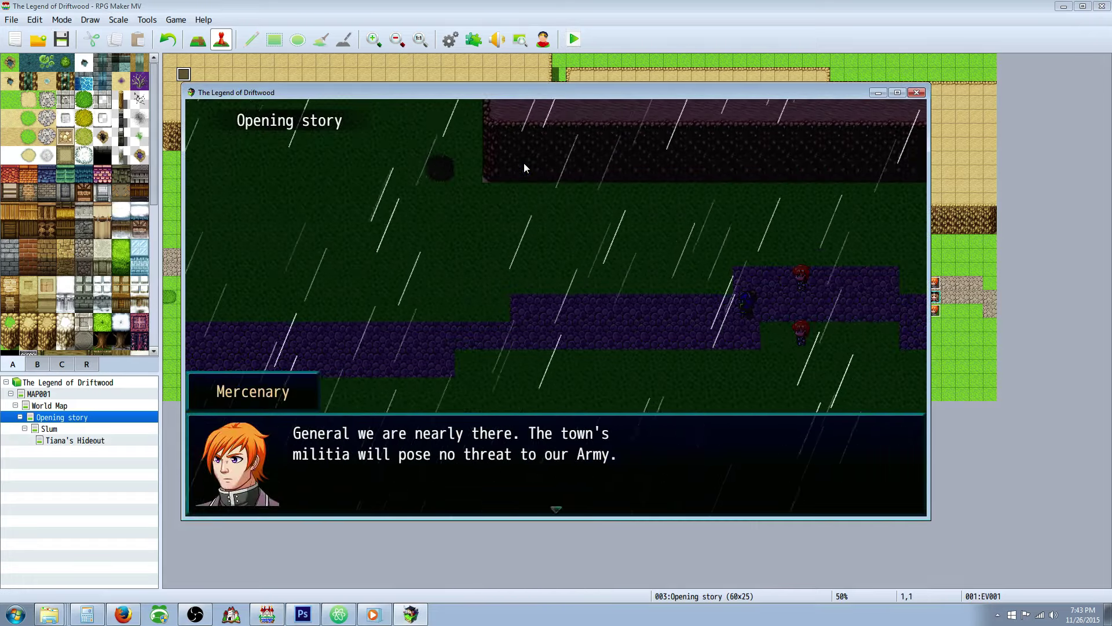
pyautogui.press('Return')
pyautogui.press('Return')
pyautogui.press('Return')
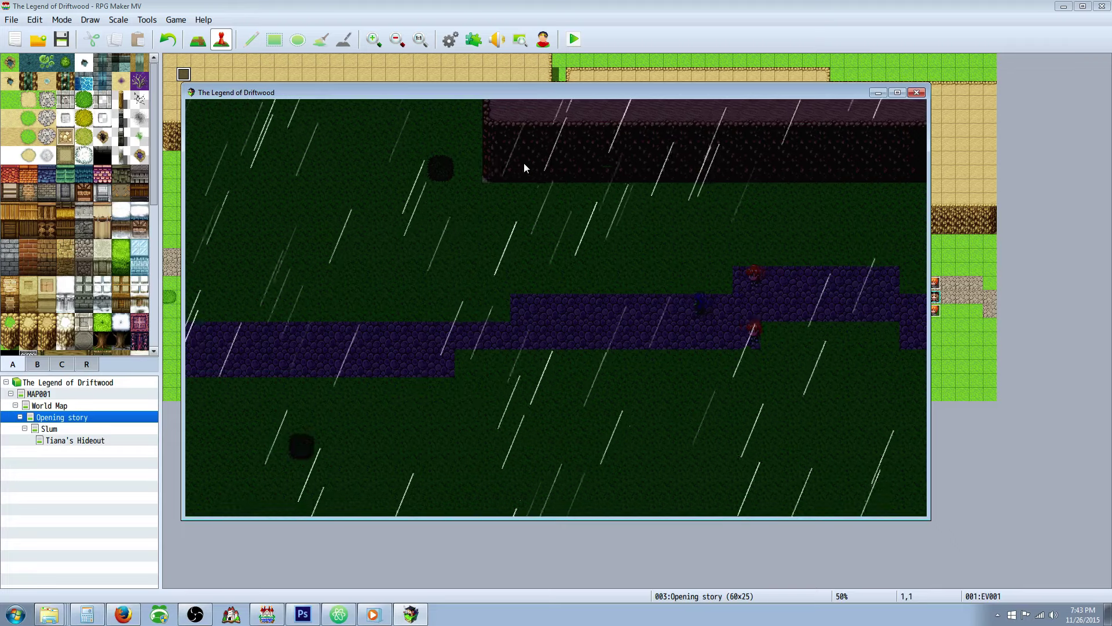
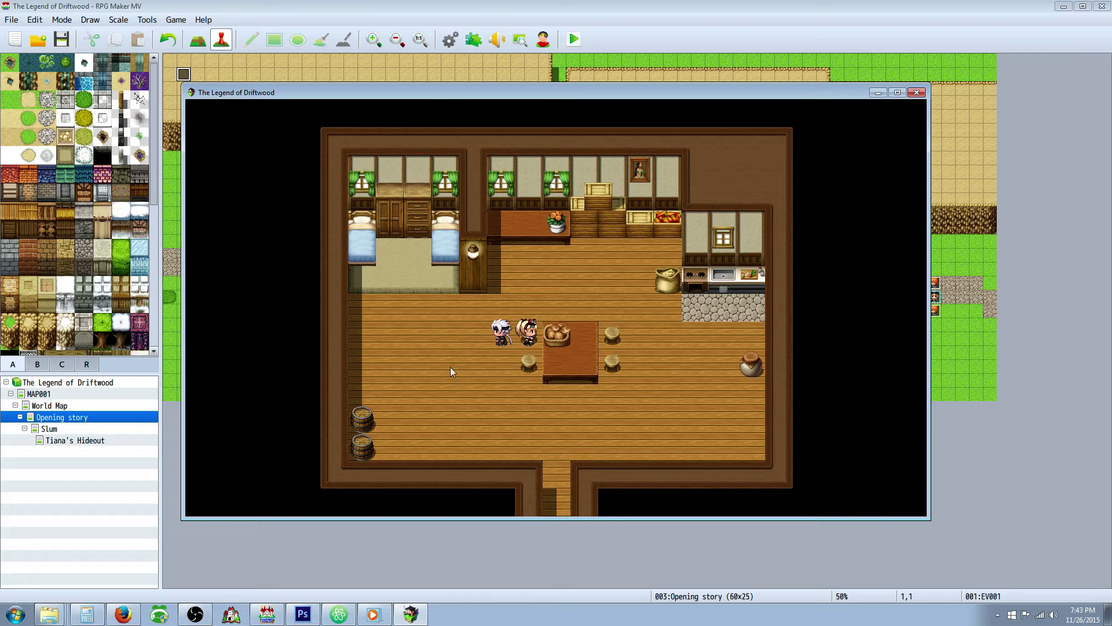
pyautogui.click(610, 332)
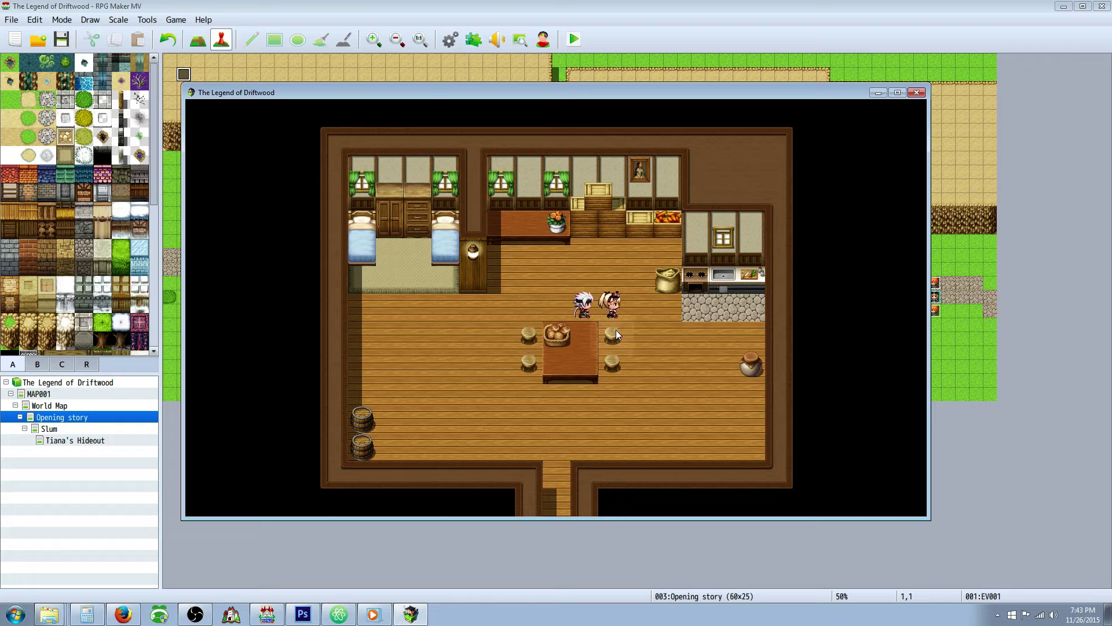
pyautogui.click(499, 292)
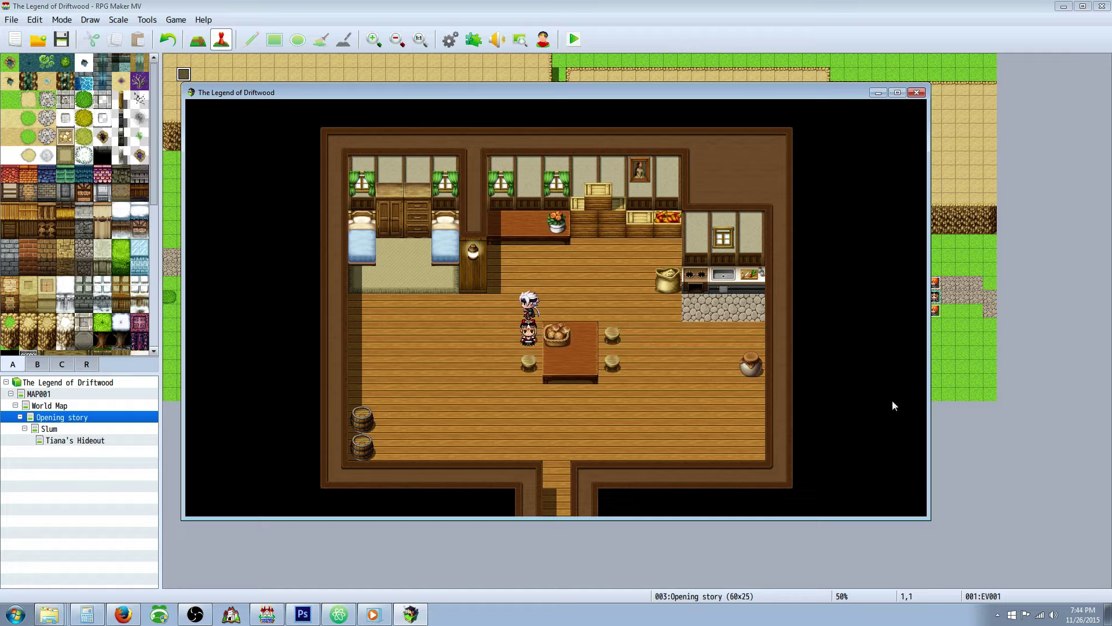
pyautogui.click(915, 92)
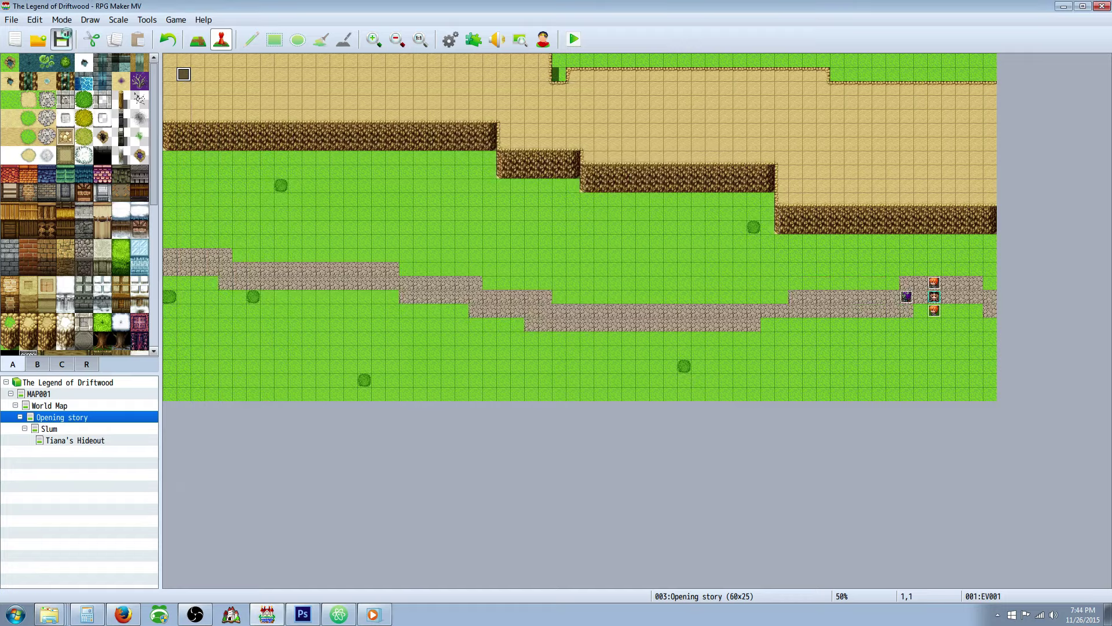
# Step: Remove Driftwood from the Starting Party in the database's system settings and save the project
pyautogui.click(475, 37)
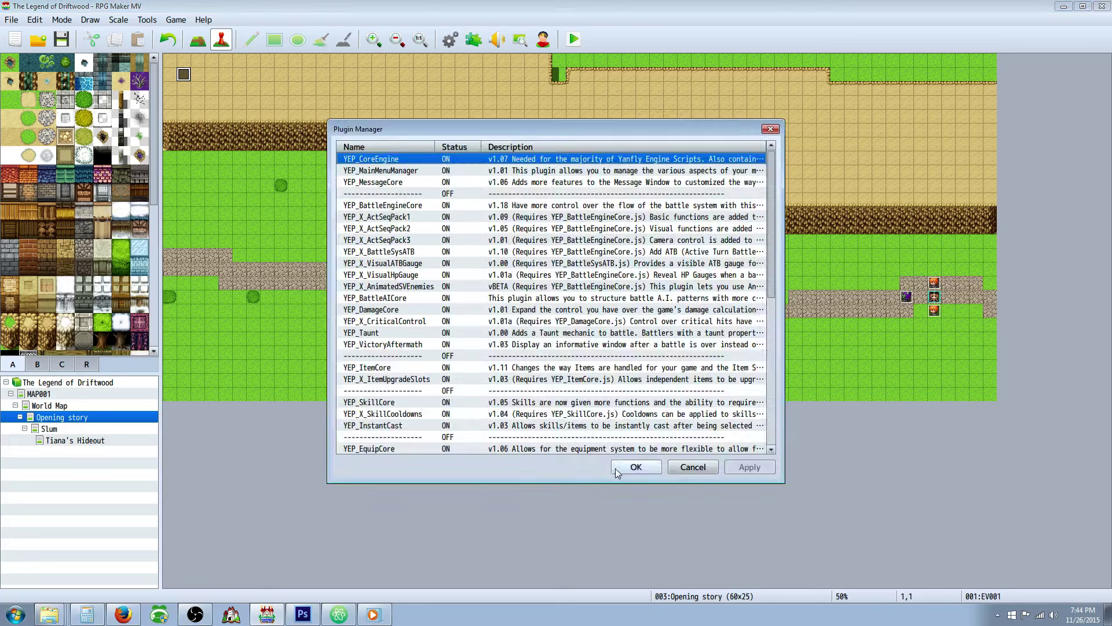
pyautogui.click(637, 469)
pyautogui.click(450, 39)
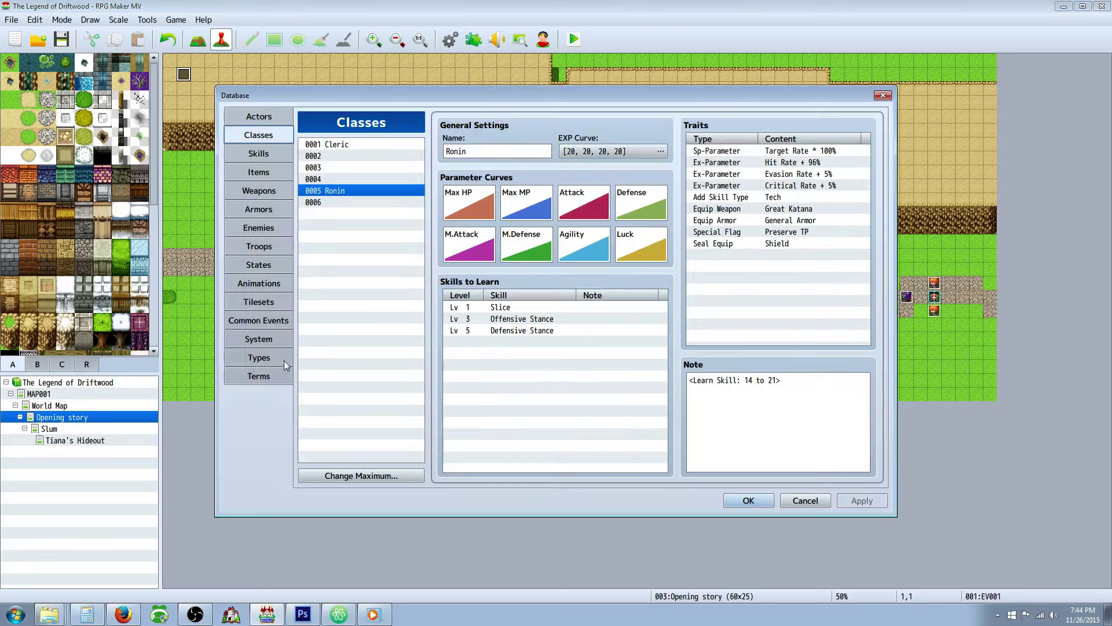
pyautogui.click(271, 339)
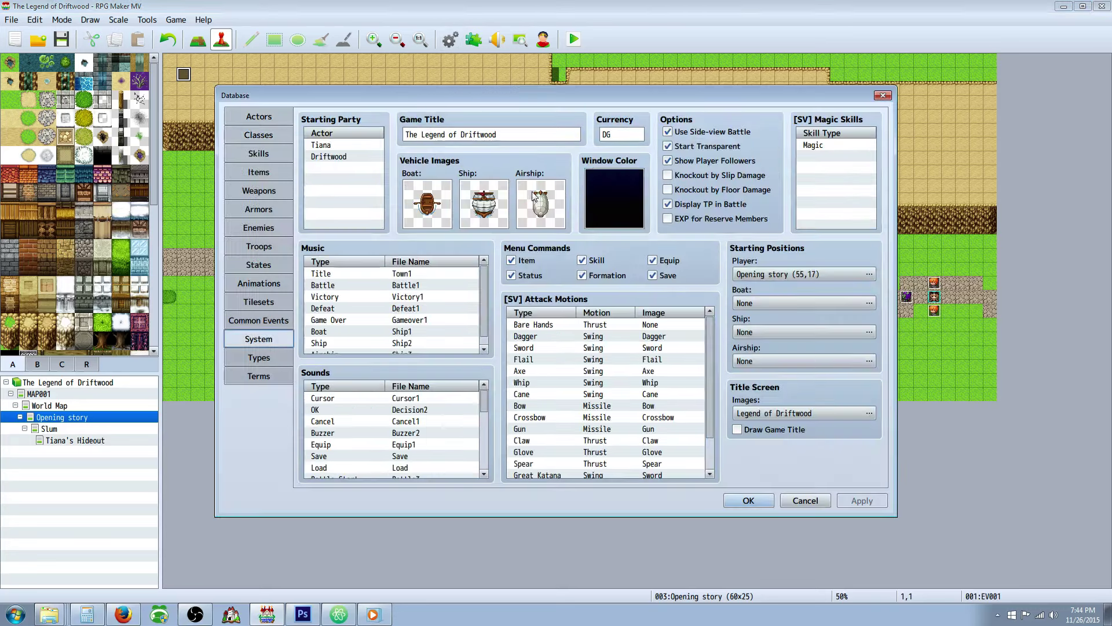
pyautogui.click(329, 158)
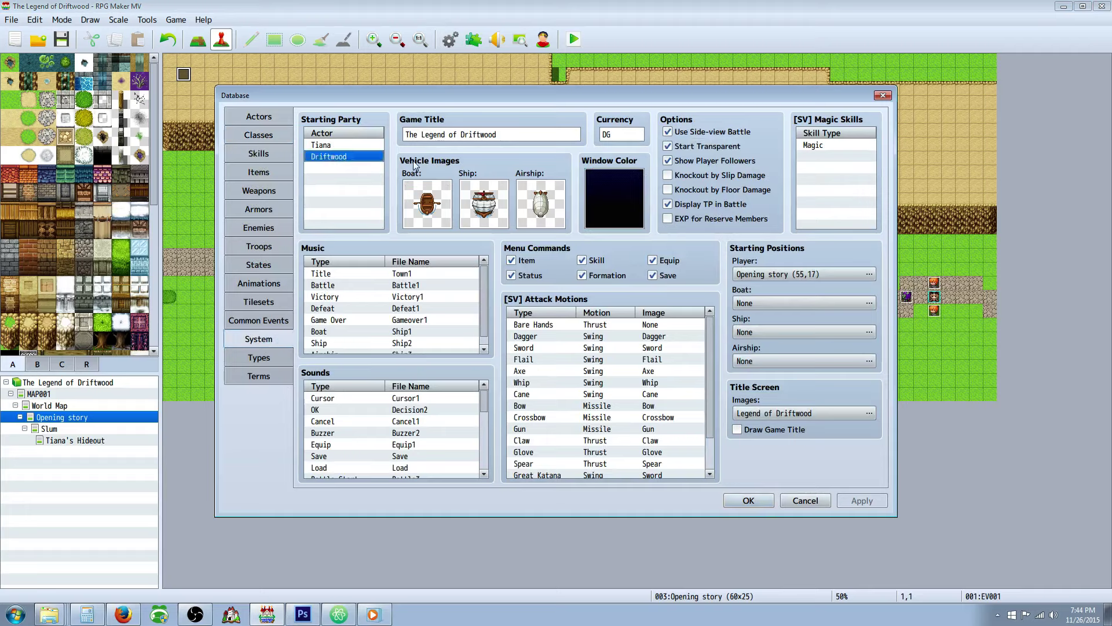
pyautogui.press('Delete')
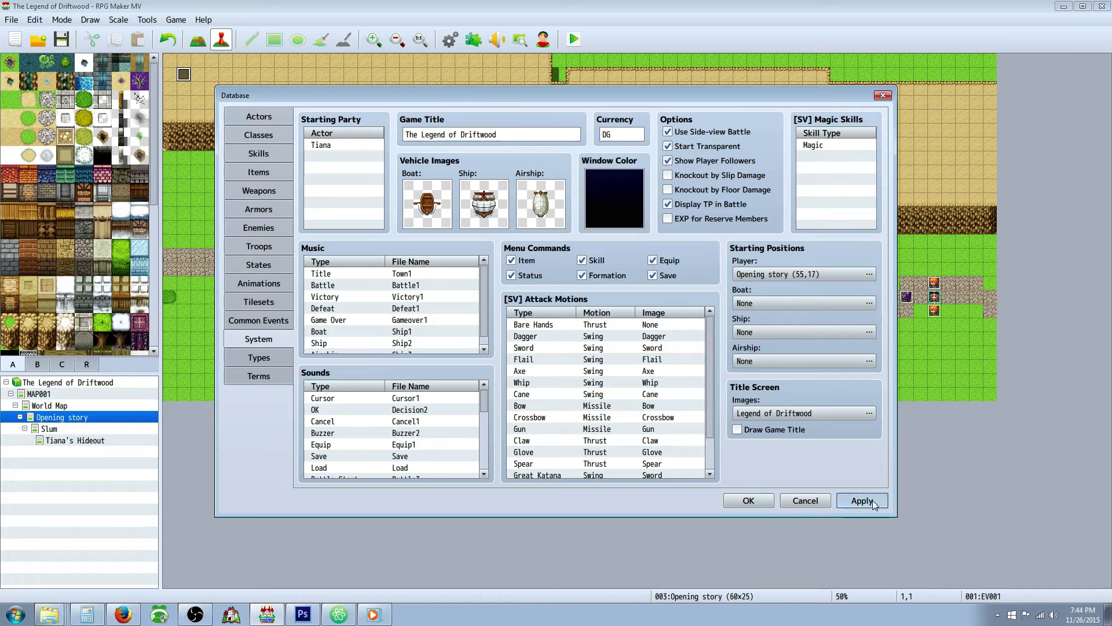
pyautogui.click(861, 500)
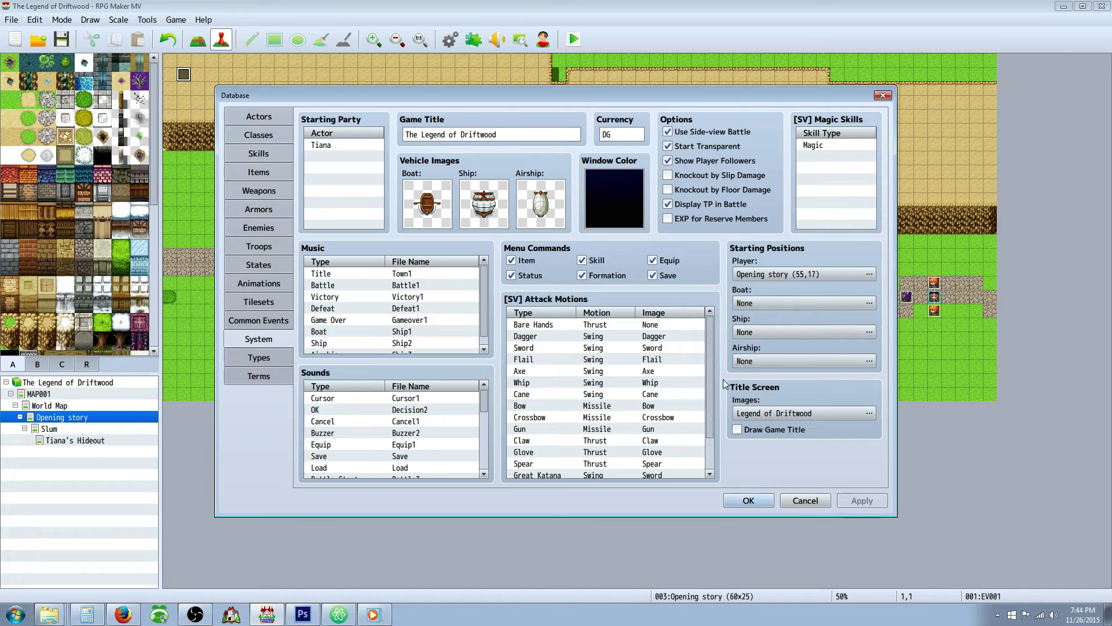
pyautogui.click(749, 501)
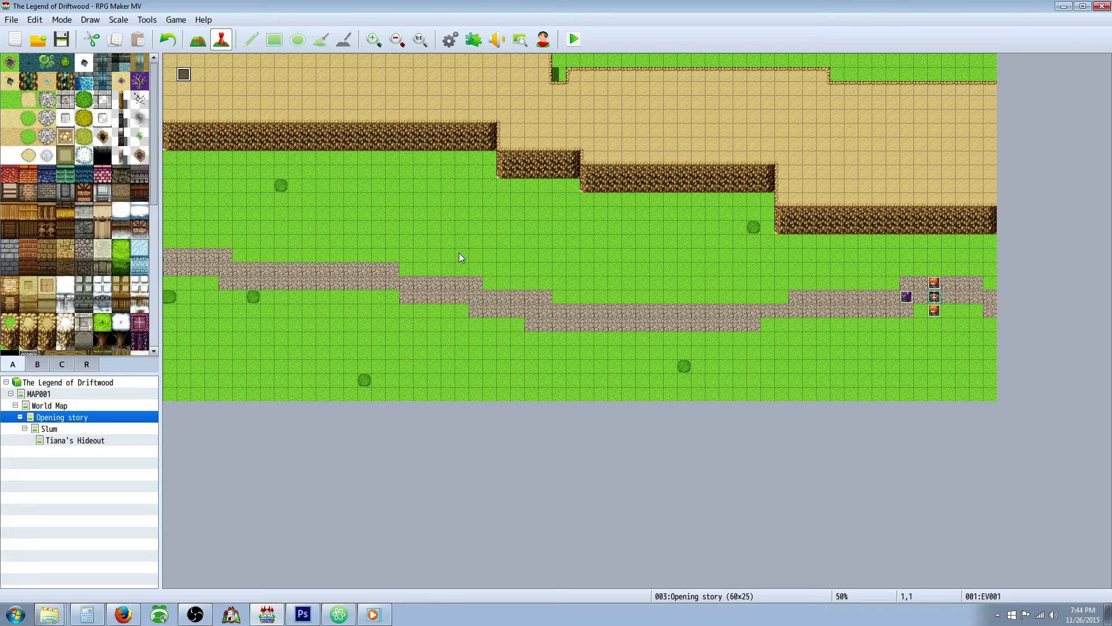
pyautogui.click(62, 39)
# Step: Open the Tiana's Hideout map for editing
pyautogui.moveTo(151, 68); pyautogui.dragTo(157, 45)
pyautogui.click(81, 429)
pyautogui.click(81, 440)
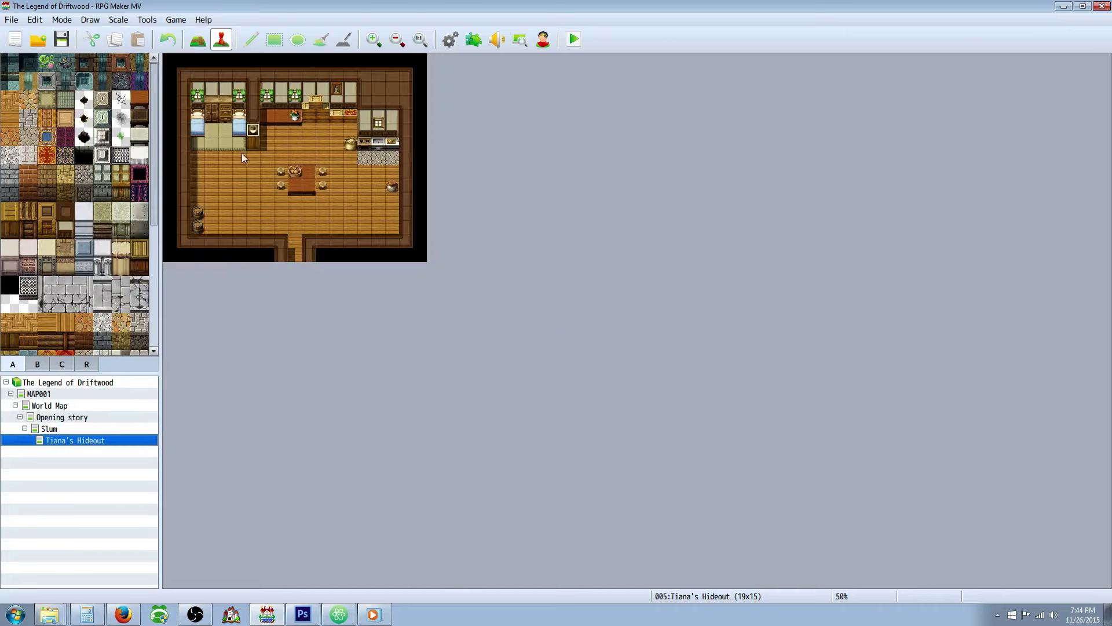
# Step: Create a new event on the upper-right stool at the table (11,8) with the left-facing DriftwoodWalk sprite as its image
pyautogui.click(212, 131)
pyautogui.click(282, 172)
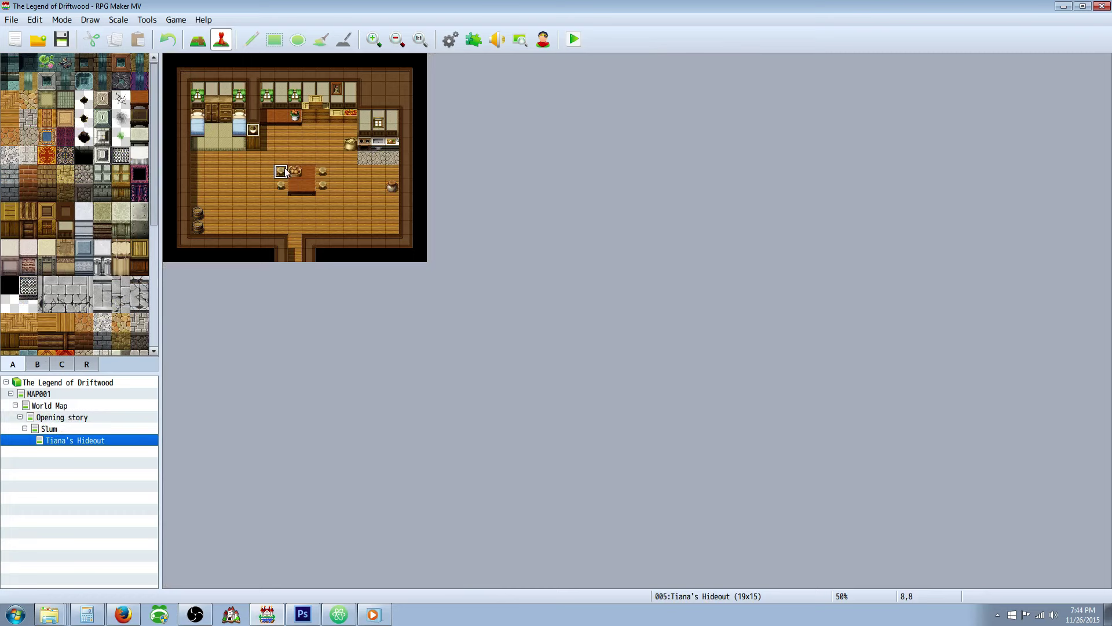
pyautogui.rightClick(327, 171)
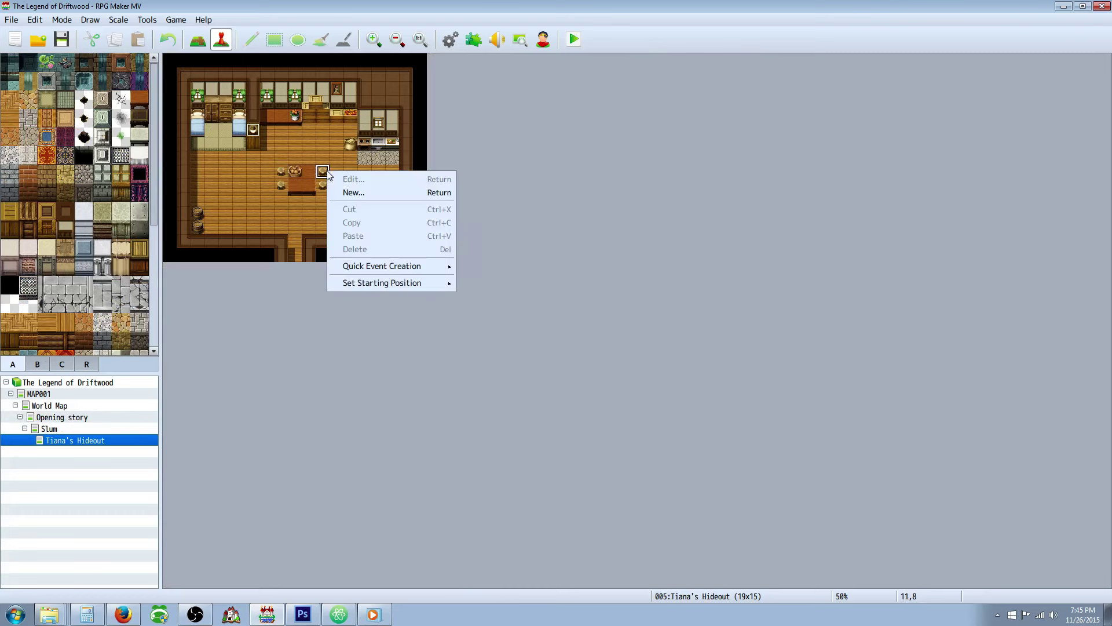
pyautogui.click(365, 193)
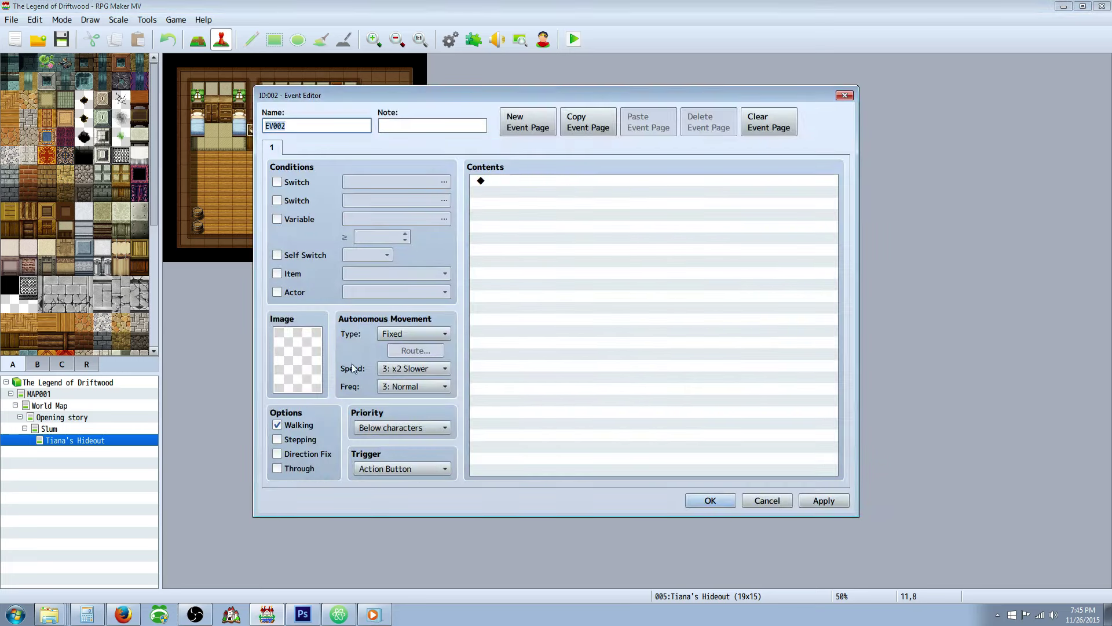
pyautogui.click(500, 195)
pyautogui.rightClick(499, 182)
pyautogui.doubleClick(297, 350)
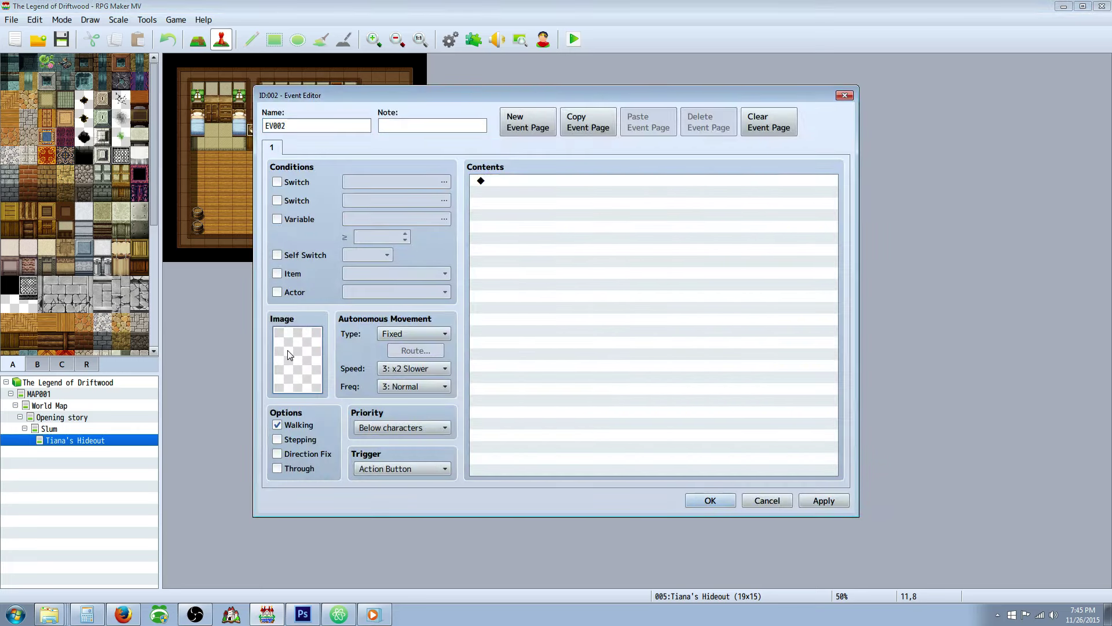
pyautogui.click(423, 270)
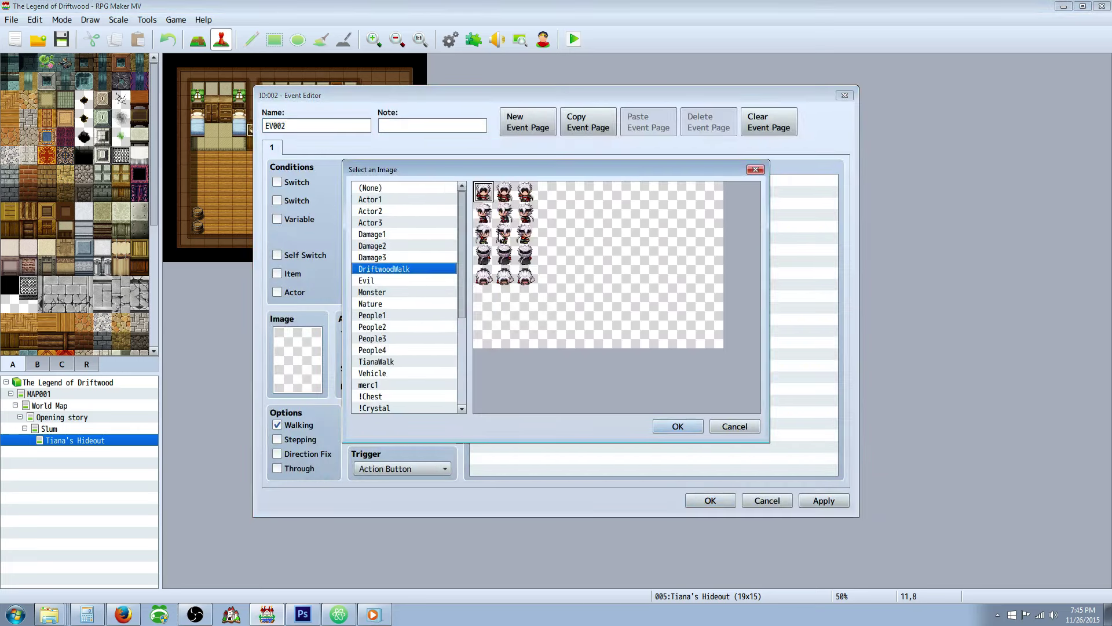
pyautogui.click(483, 214)
pyautogui.click(675, 427)
# Step: Set the Driftwood event's trigger to Autorun
pyautogui.click(516, 183)
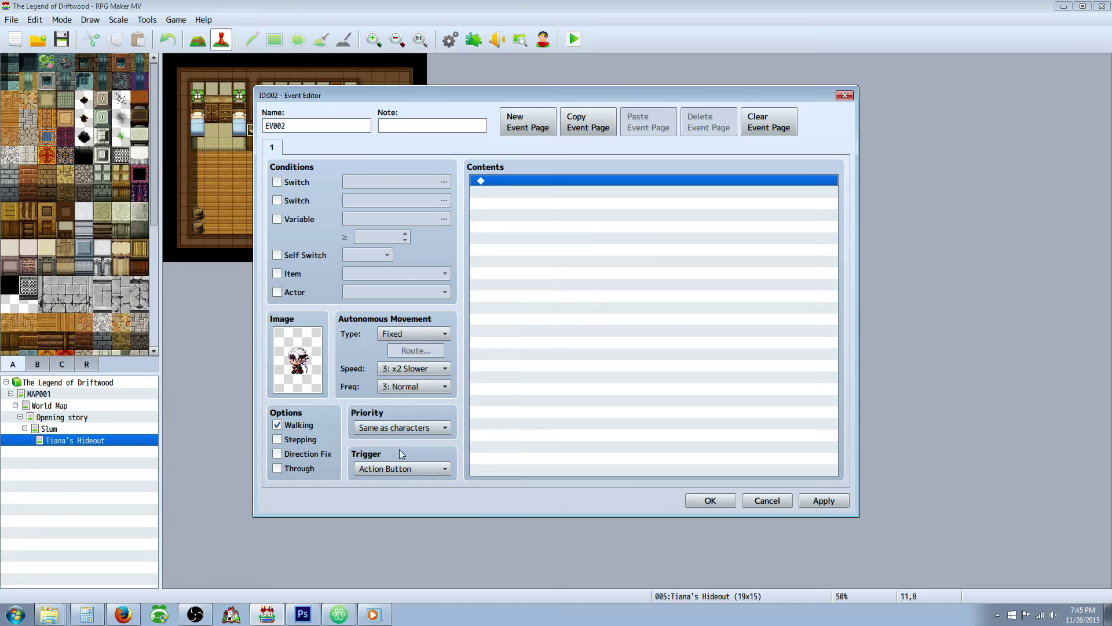
pyautogui.click(392, 469)
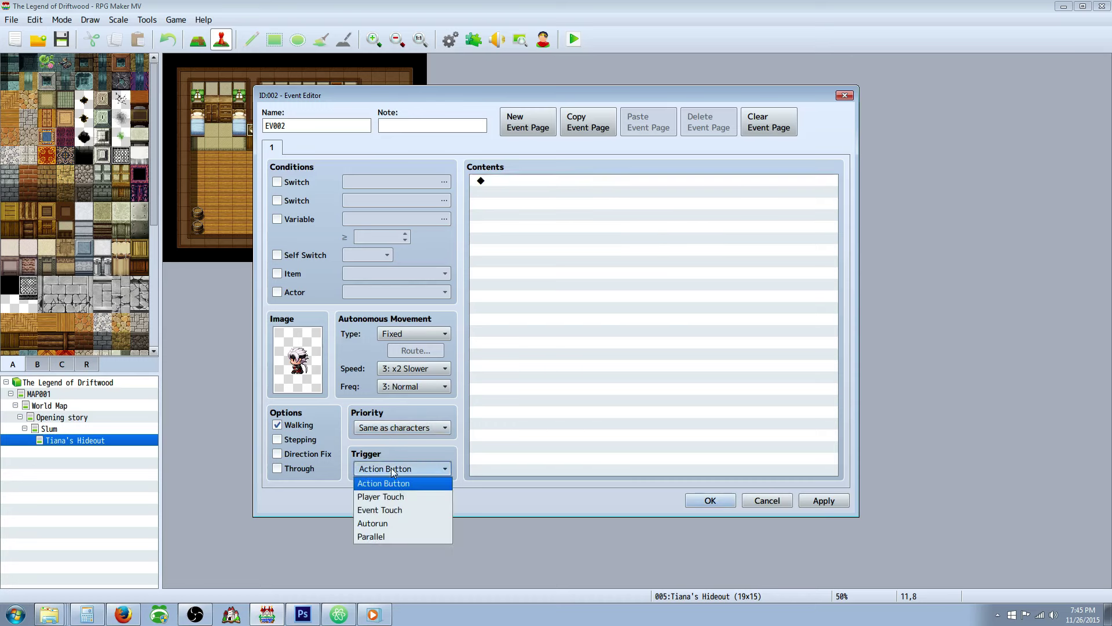
pyautogui.click(390, 522)
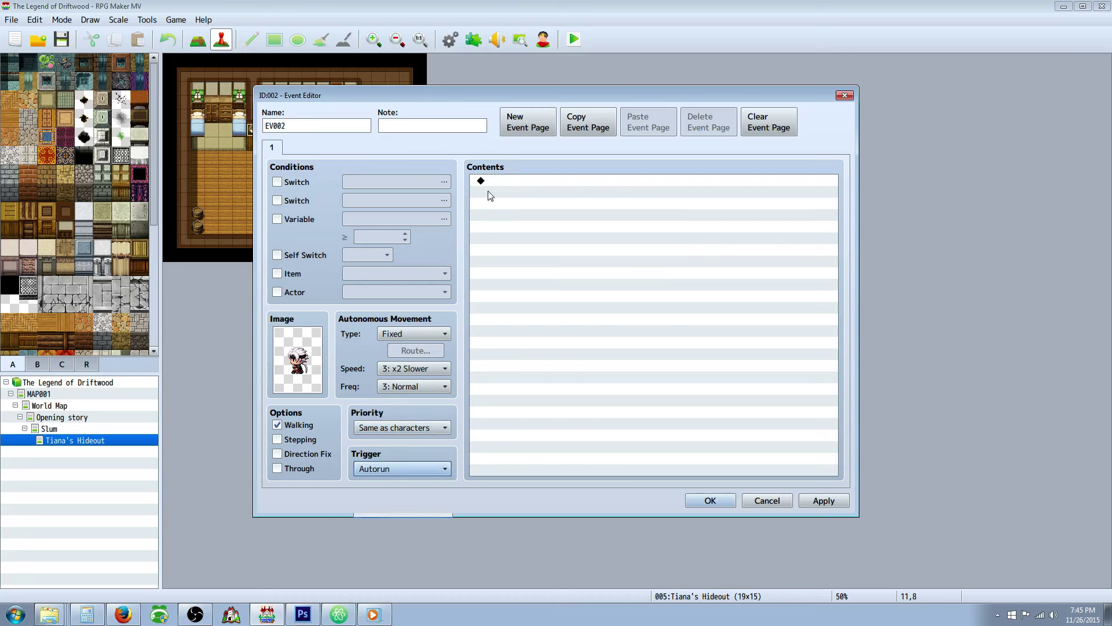
# Step: Add a Control Self Switch command turning A ON, and create a second event page with a self switch condition
pyautogui.rightClick(507, 203)
pyautogui.rightClick(505, 179)
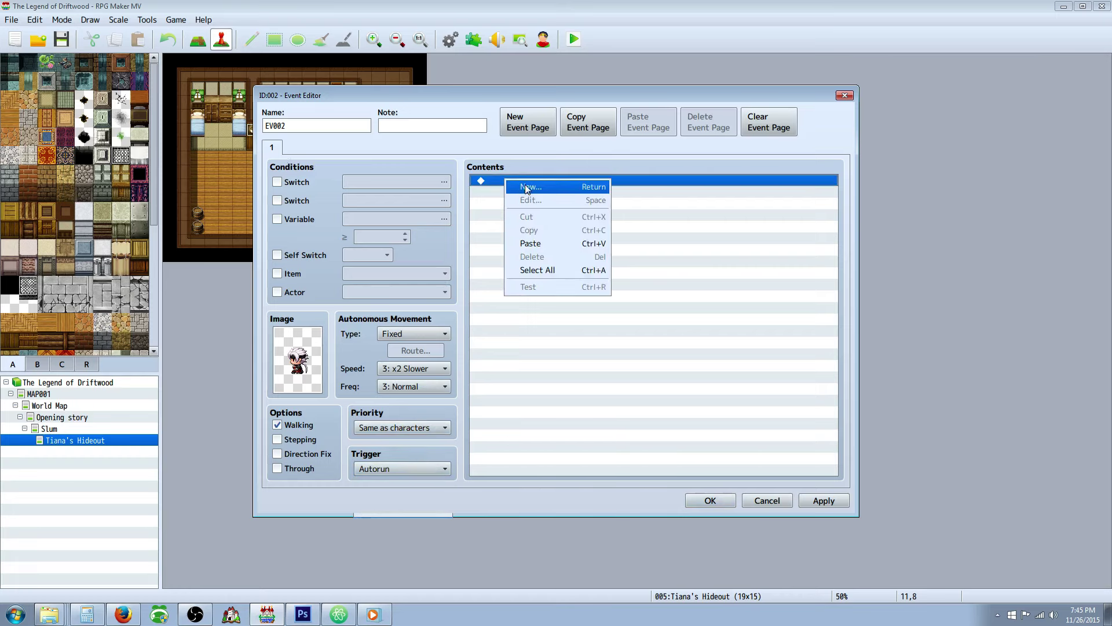
pyautogui.click(527, 188)
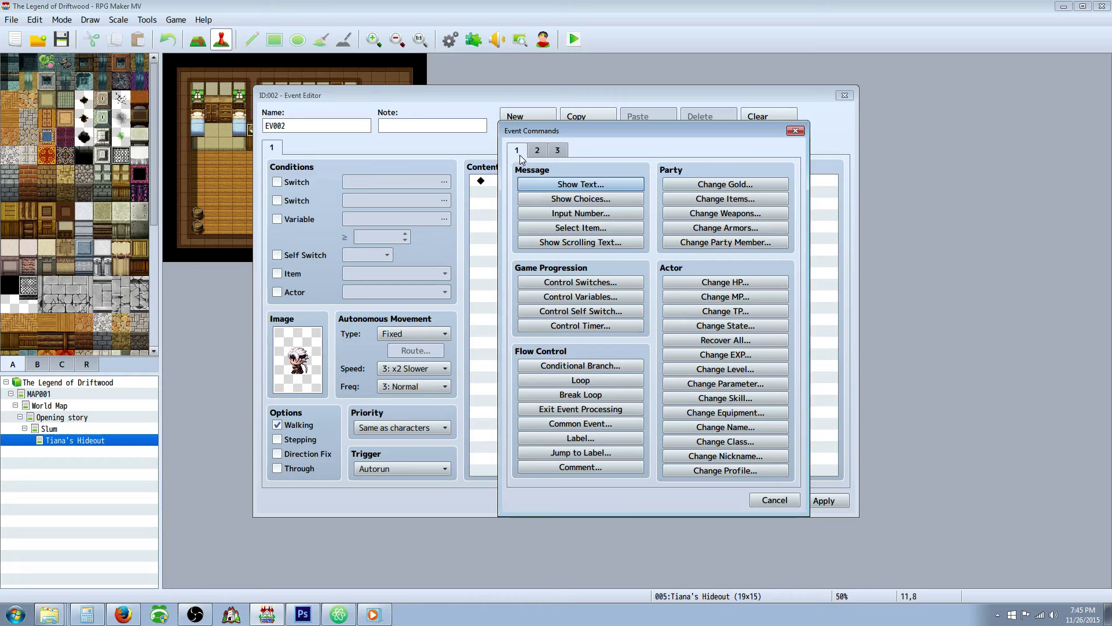
pyautogui.click(579, 313)
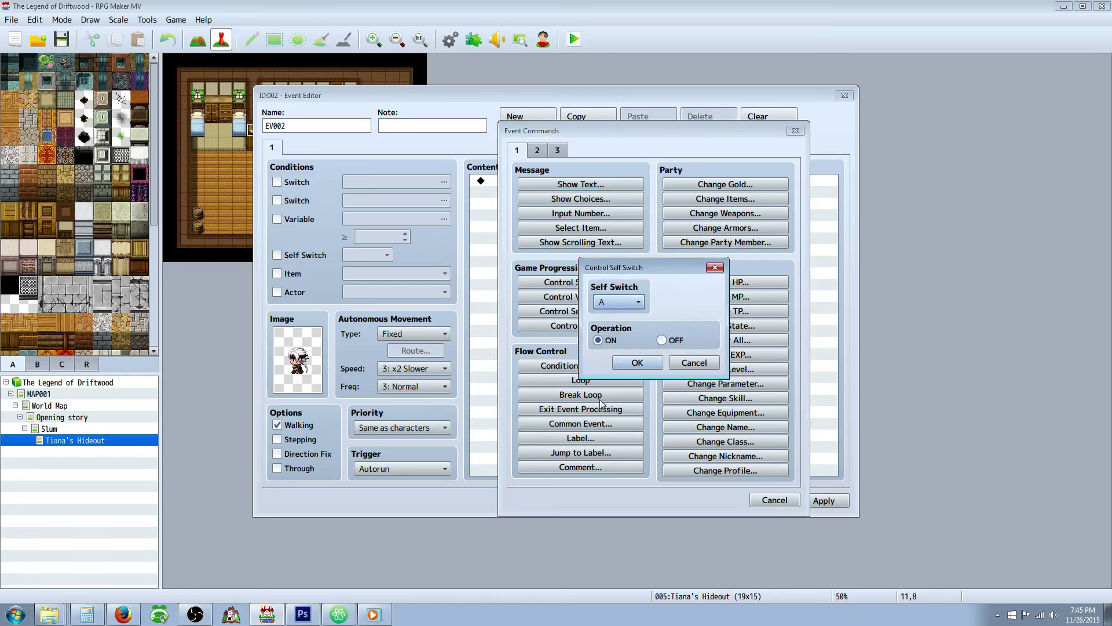
pyautogui.click(637, 363)
pyautogui.click(528, 121)
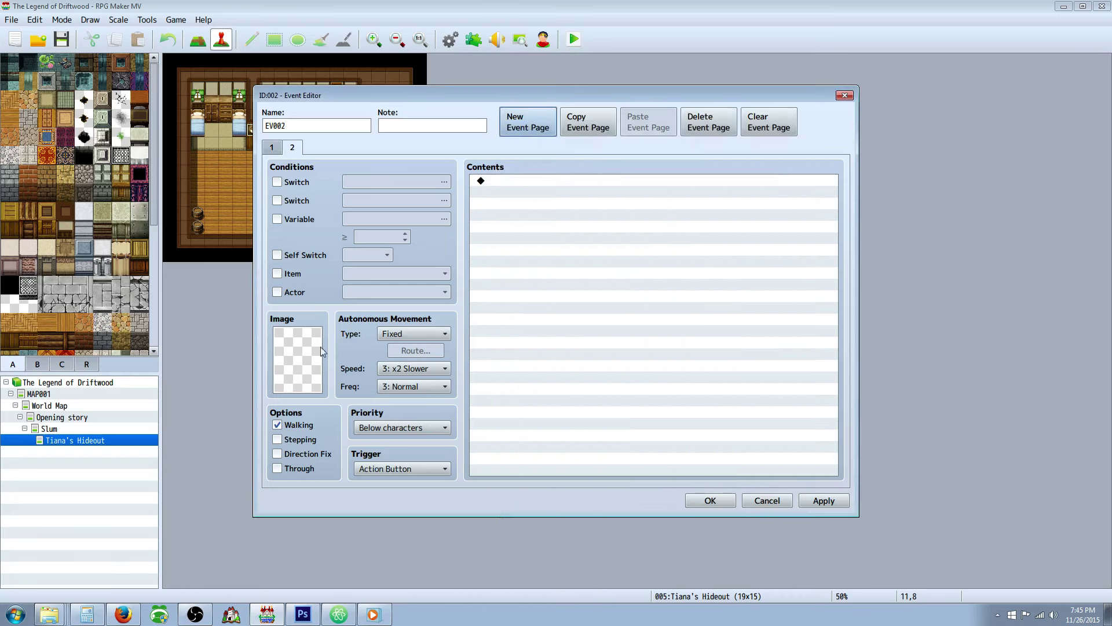
pyautogui.click(322, 257)
# Step: On the first event page, insert a Show Text command before the self switch command, using the second DriftwoodFace portrait
pyautogui.click(272, 147)
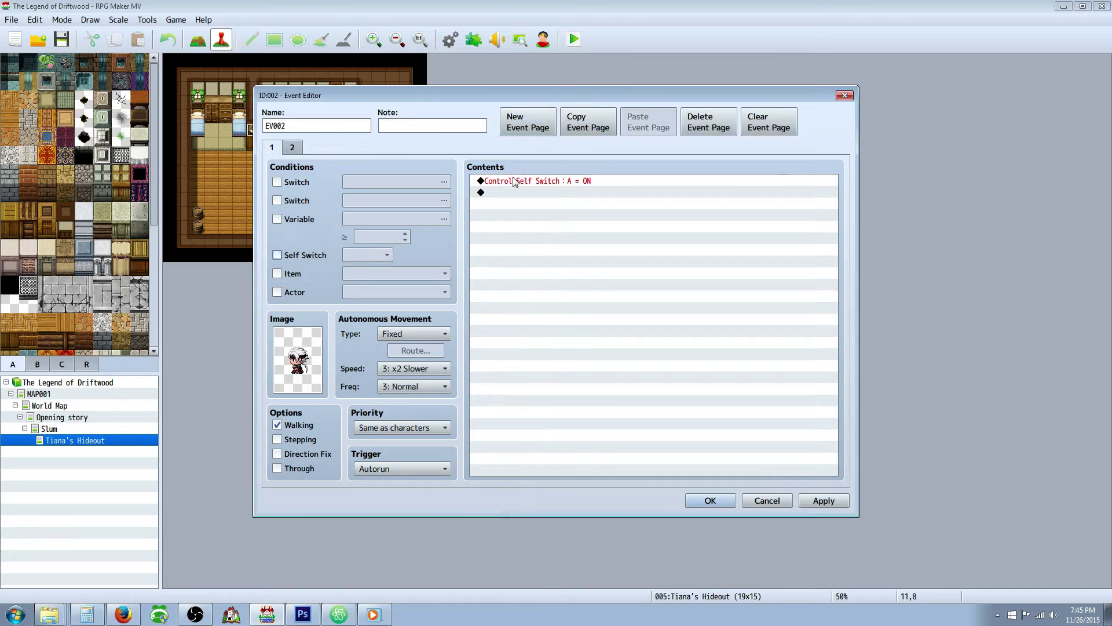
pyautogui.rightClick(514, 182)
pyautogui.click(534, 186)
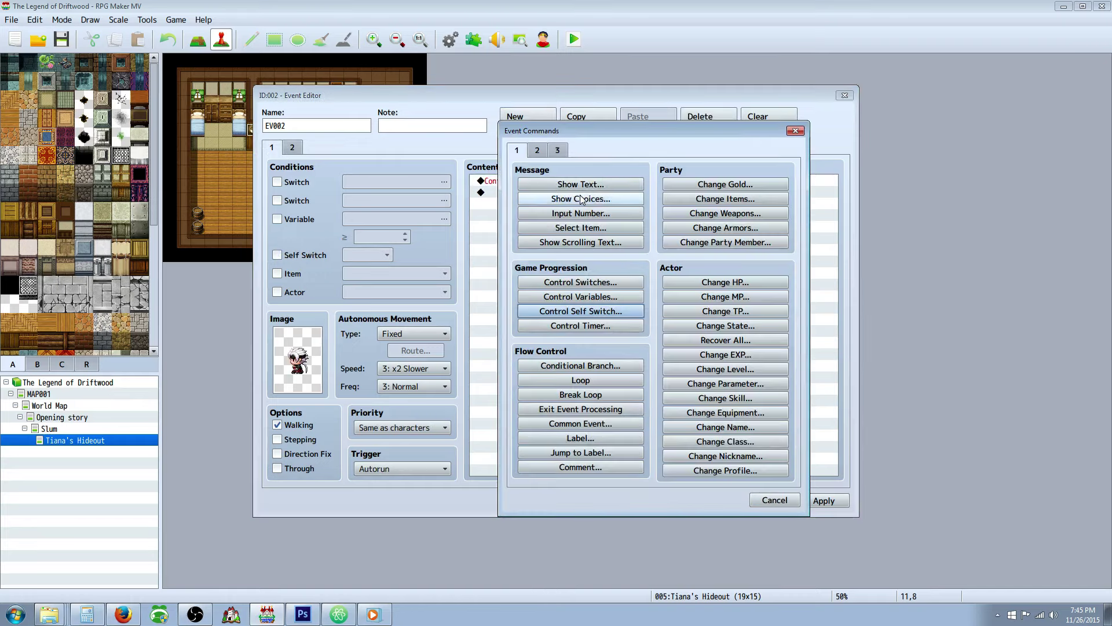
pyautogui.click(580, 183)
pyautogui.doubleClick(517, 307)
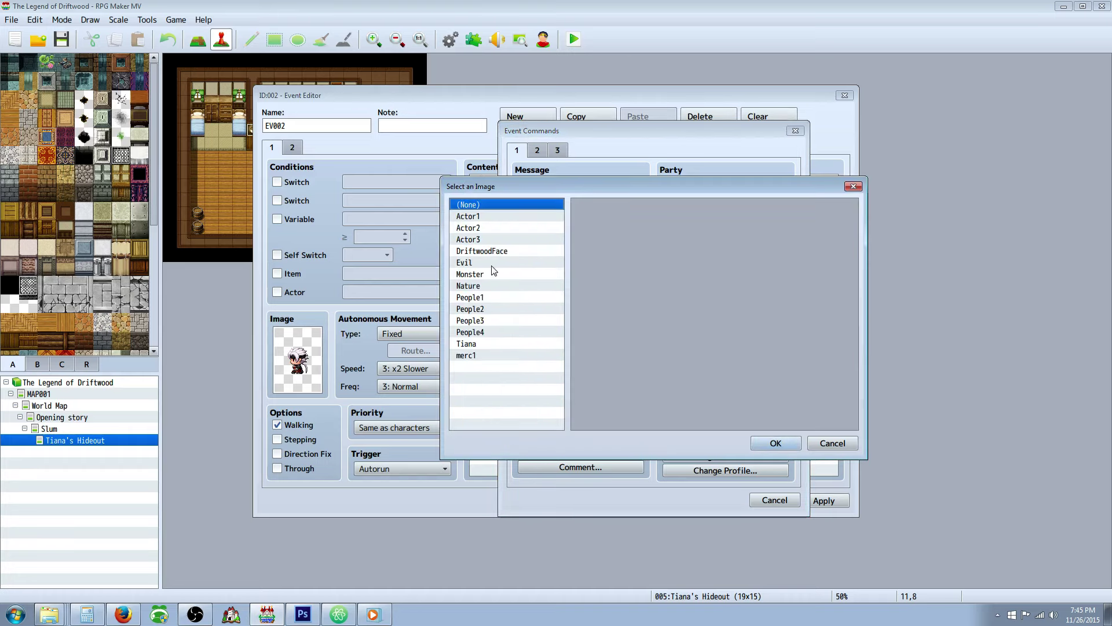
pyautogui.click(502, 251)
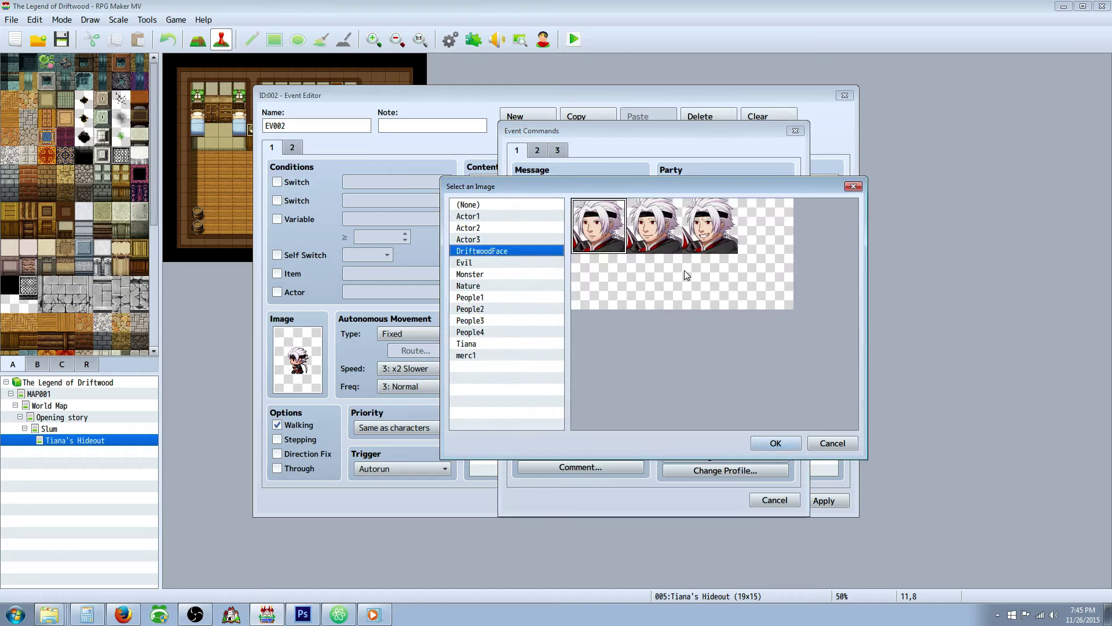
pyautogui.click(654, 243)
pyautogui.click(775, 443)
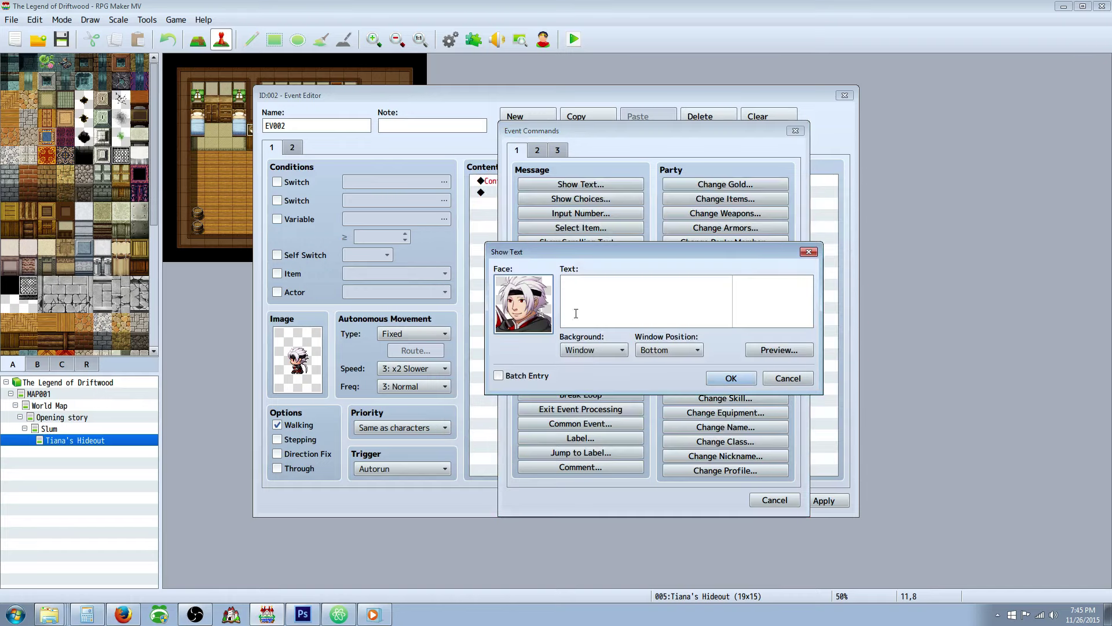
# Step: Enter the message "\n<Driftwood>Hows dinner?" as the dialogue text and confirm it
pyautogui.click(610, 305)
pyautogui.write('\\n')
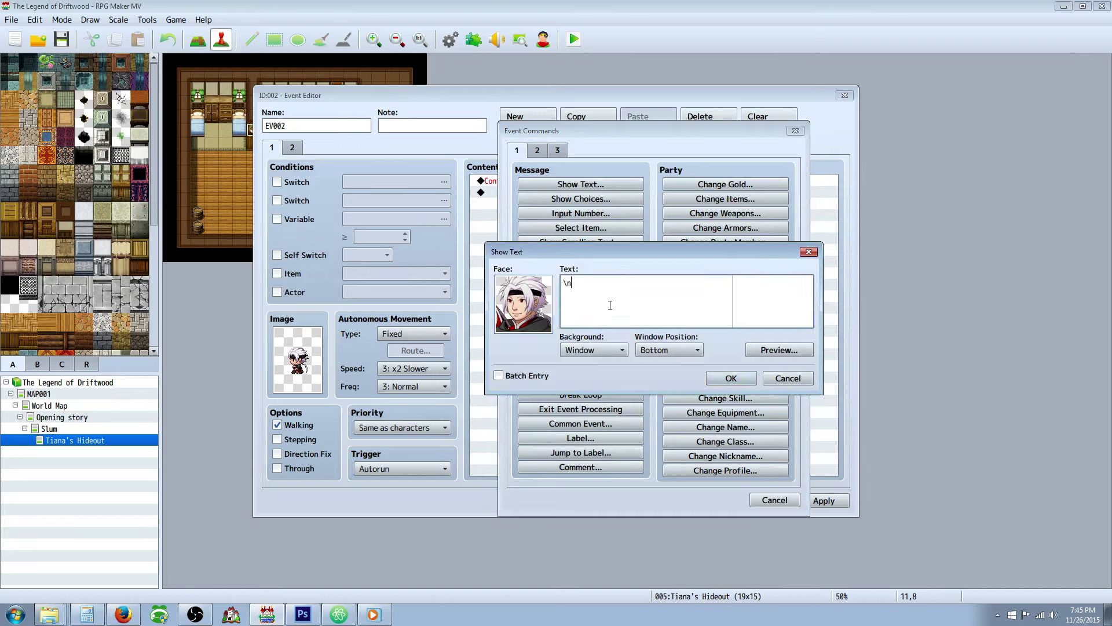
pyautogui.write('<Driftwood>')
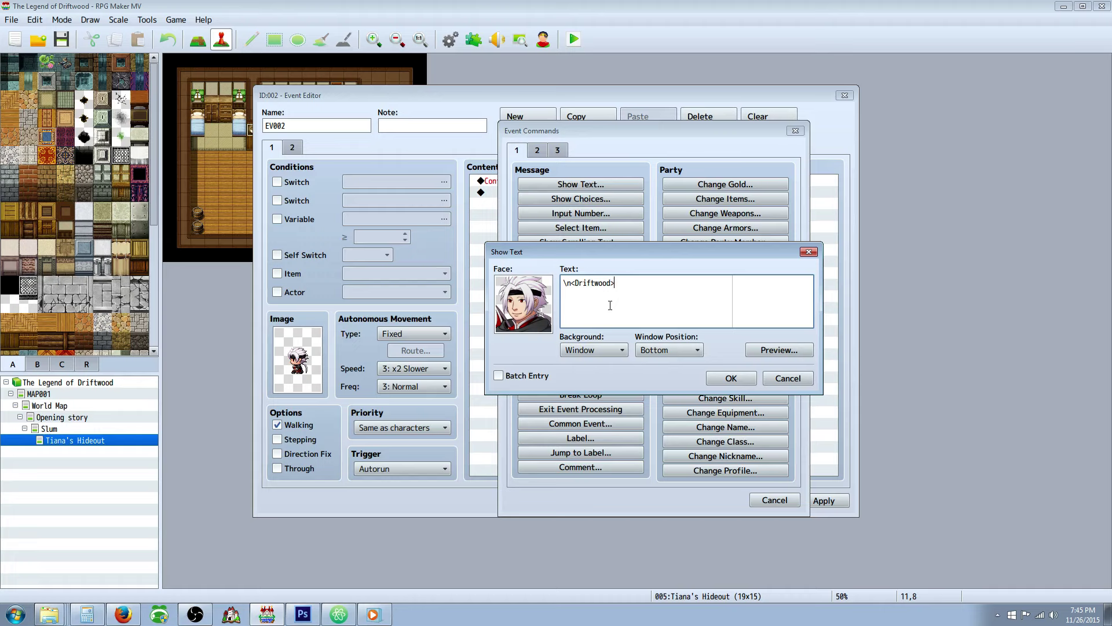
pyautogui.write('Hows dinner?')
pyautogui.click(731, 377)
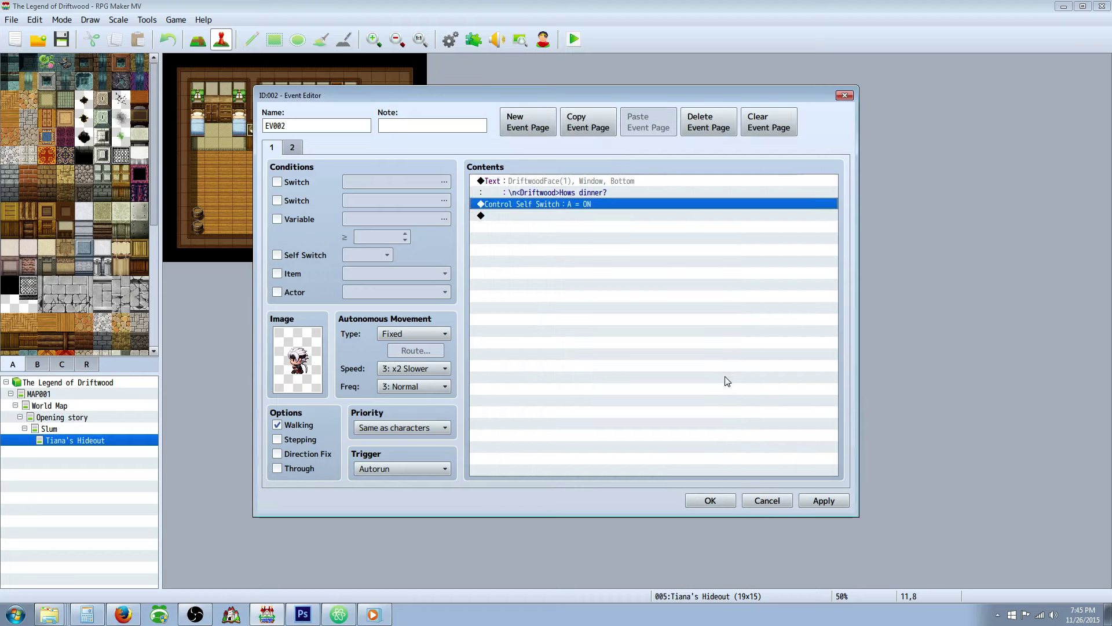
# Step: Add a Show Text command after the self switch with the first Tiana face and the text "\n<Tianna>", and confirm the event
pyautogui.rightClick(504, 219)
pyautogui.click(532, 229)
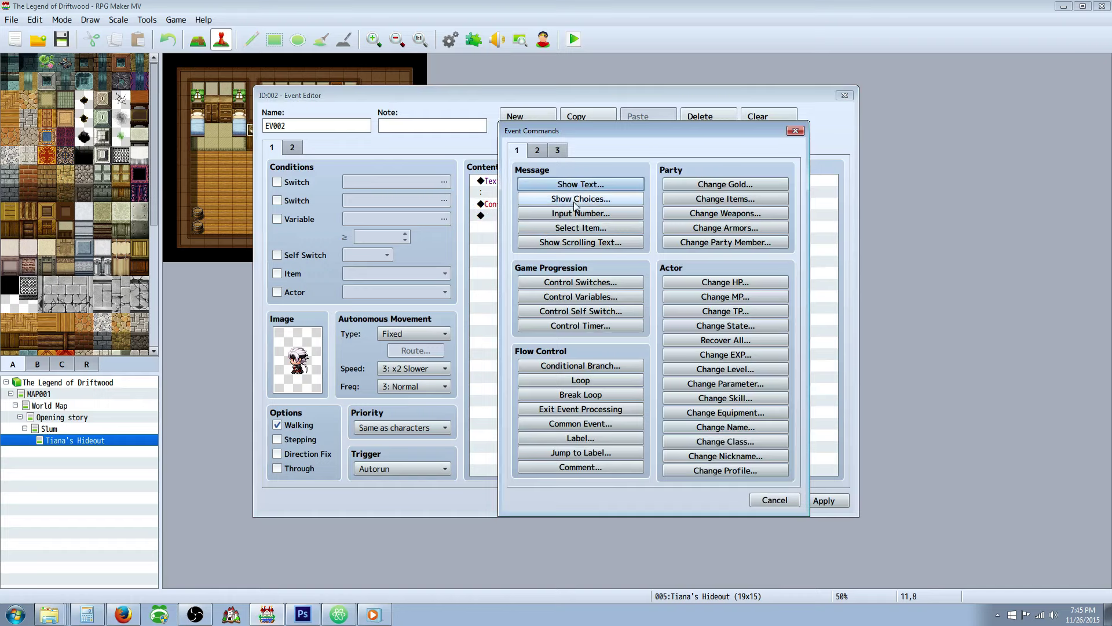
pyautogui.click(580, 184)
pyautogui.doubleClick(530, 307)
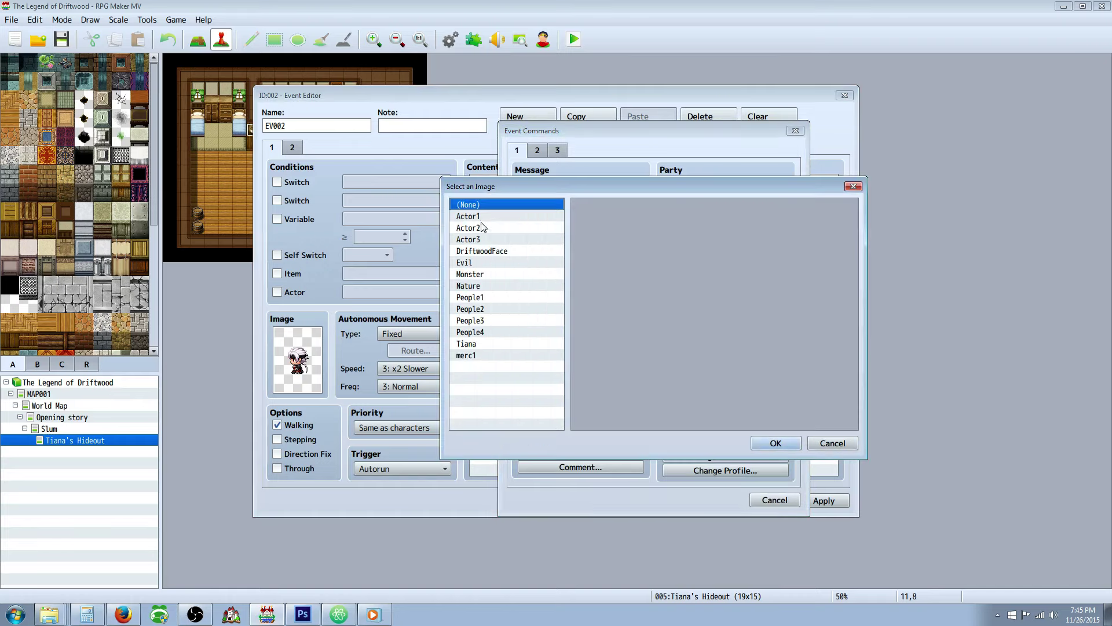
pyautogui.click(483, 345)
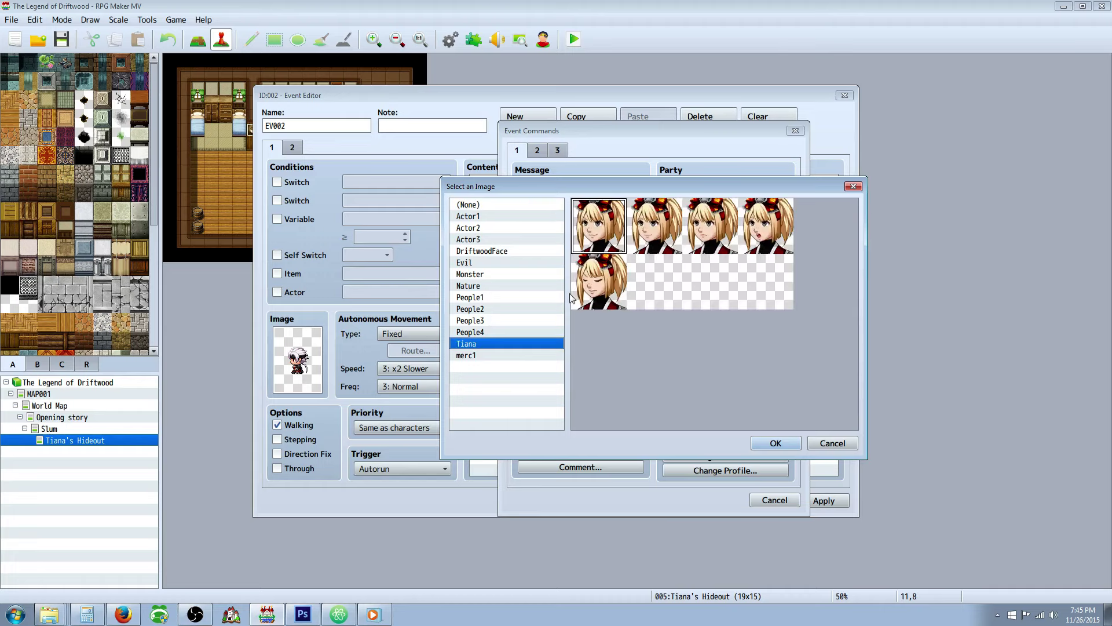
pyautogui.click(773, 444)
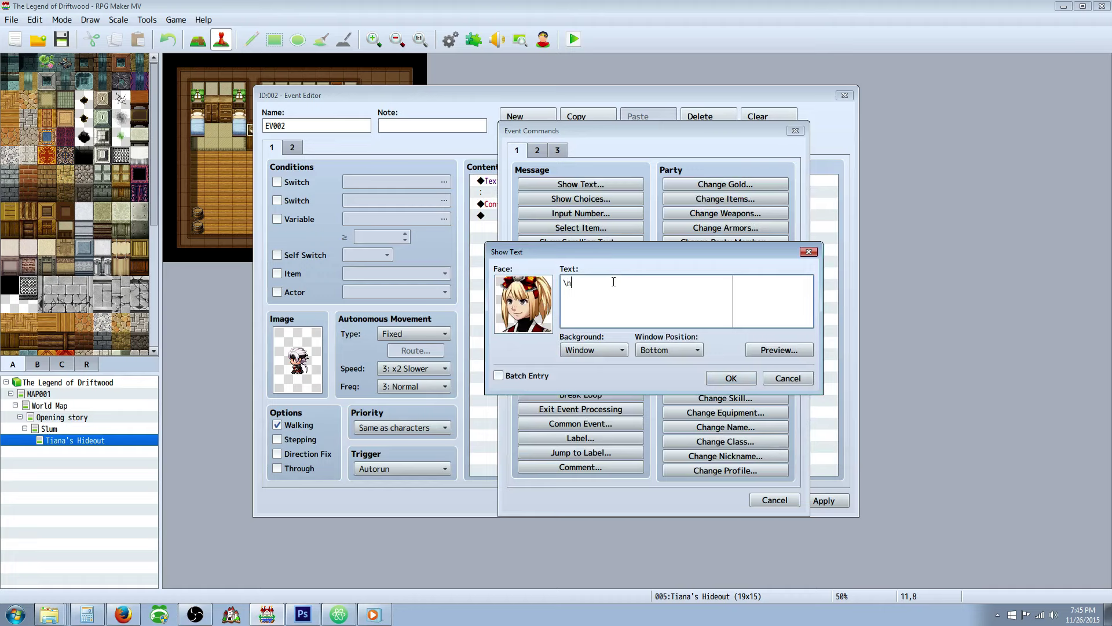
pyautogui.write('\\n<Tianna>')
pyautogui.click(731, 378)
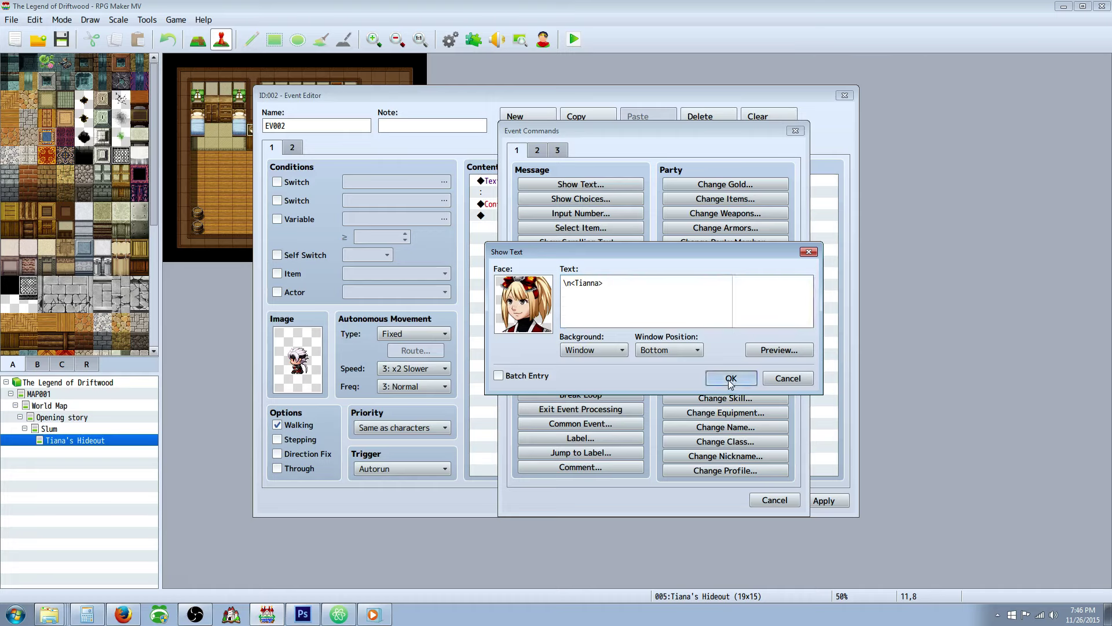
pyautogui.click(715, 499)
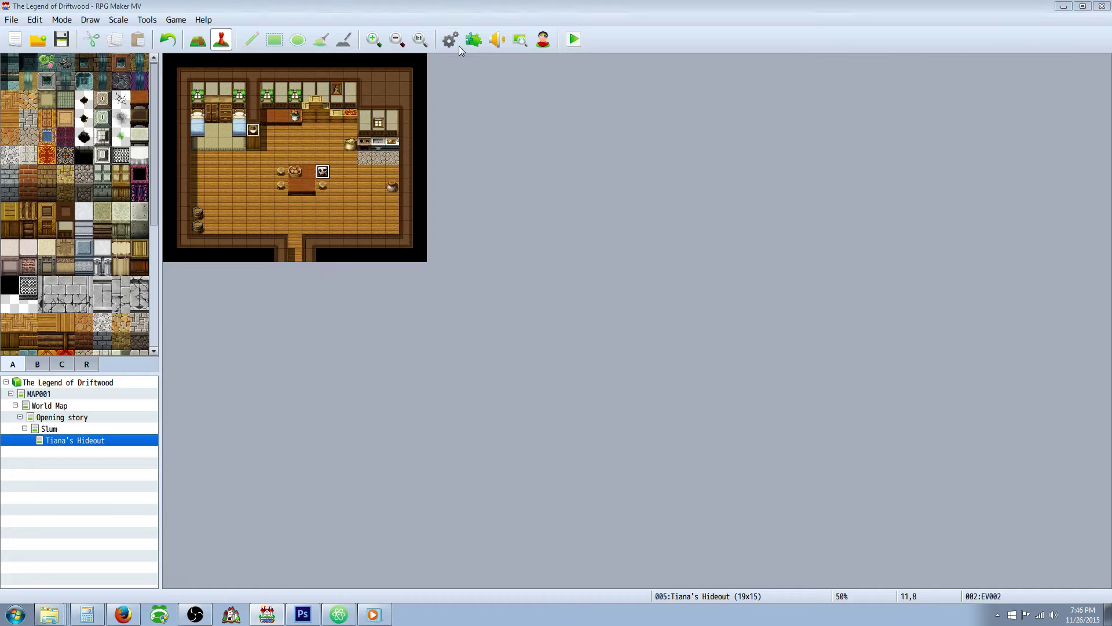
# Step: Check the spelling of Tiana's name in the database's Starting Party list
pyautogui.click(458, 44)
pyautogui.click(334, 145)
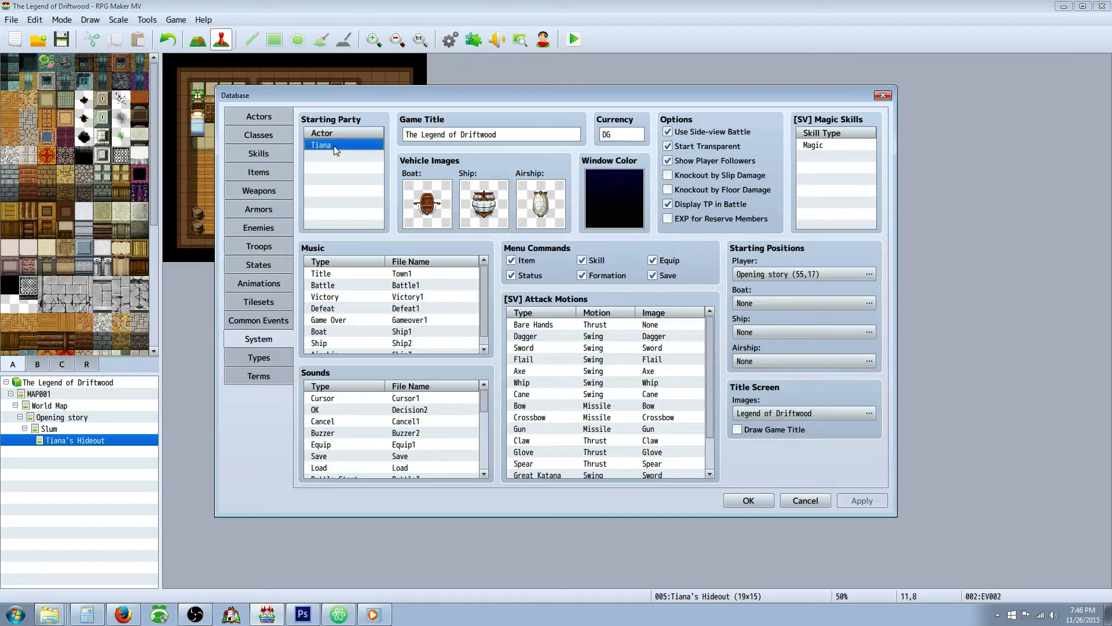
pyautogui.click(747, 500)
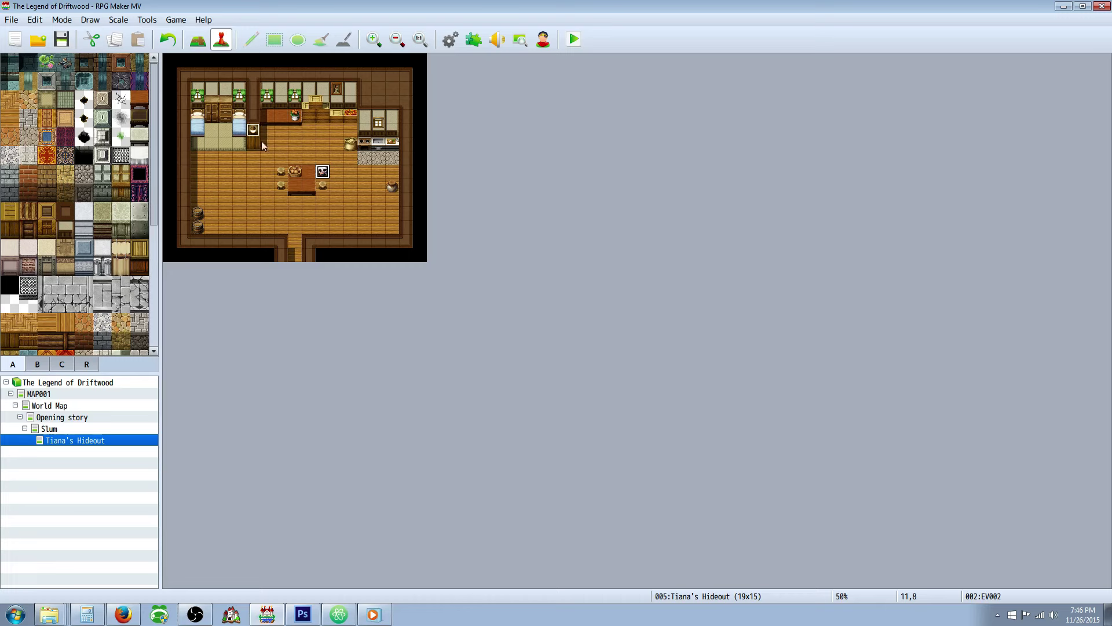
# Step: Reopen the Driftwood event and change Tiana's dialogue text to "\n<Tiana>It's fine."
pyautogui.rightClick(322, 174)
pyautogui.click(342, 178)
pyautogui.click(558, 217)
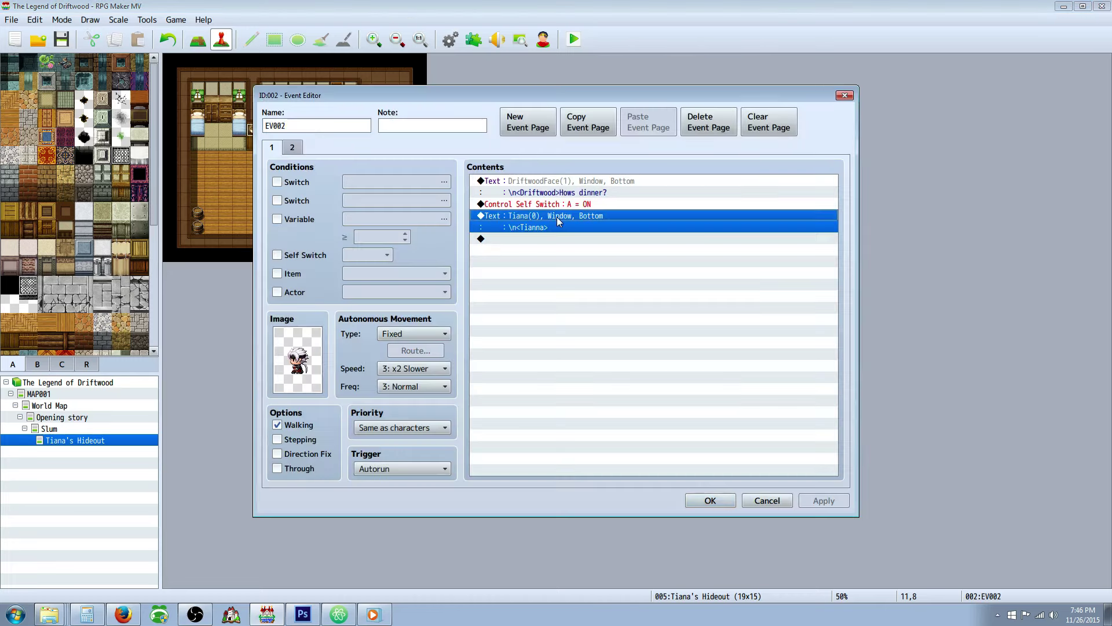
pyautogui.rightClick(557, 217)
pyautogui.click(579, 238)
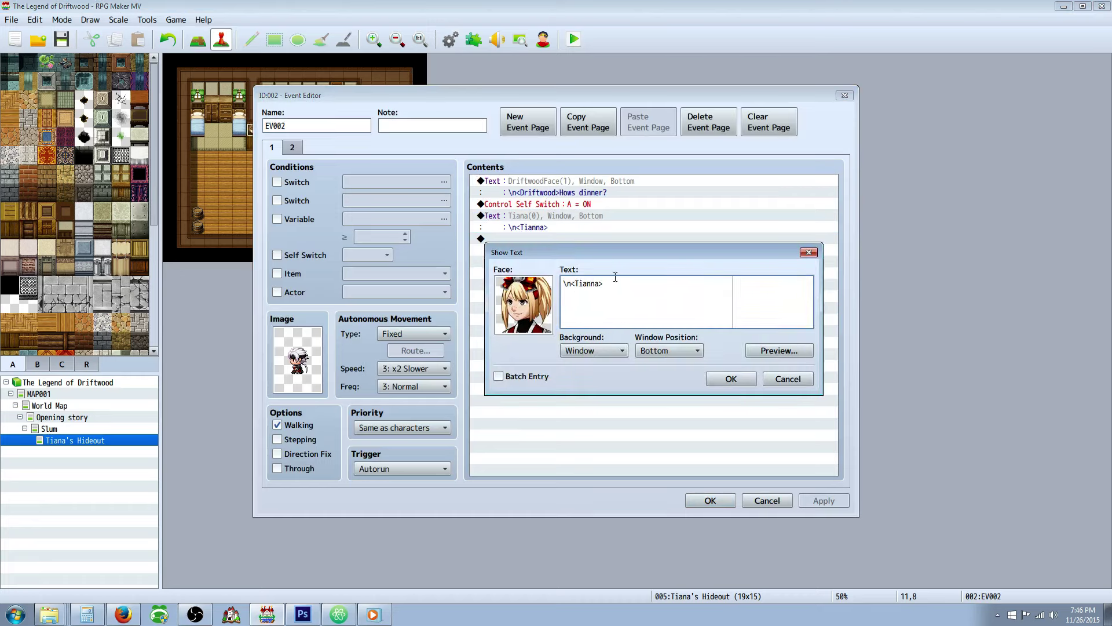
pyautogui.press('BackSpace')
pyautogui.click(630, 285)
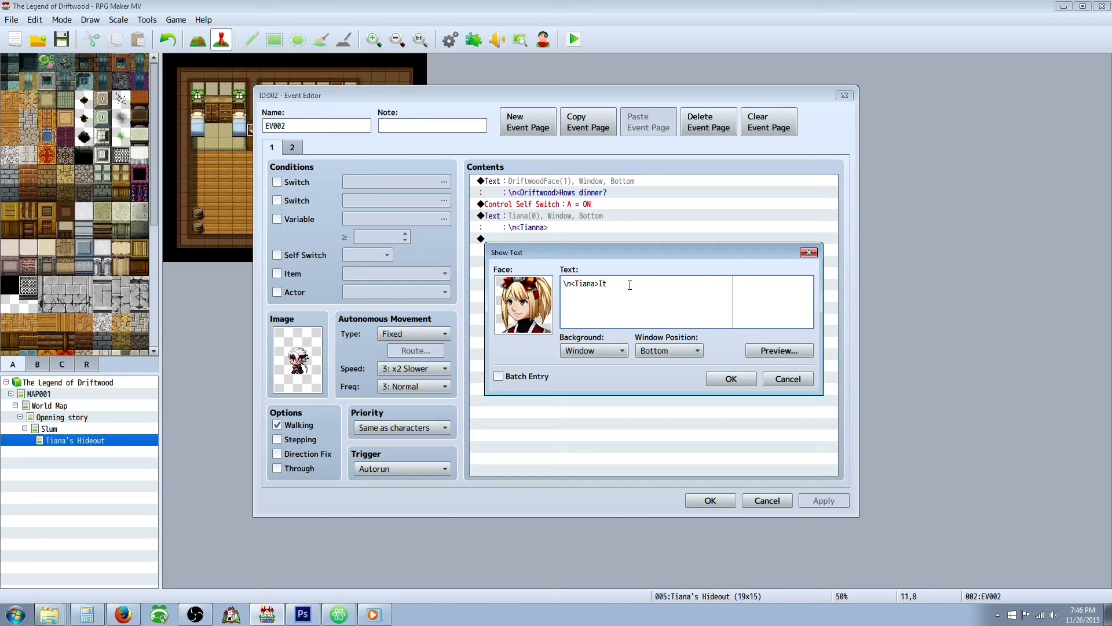
pyautogui.write('fine.')
pyautogui.click(731, 378)
# Step: Add a Wait command of 60 frames after Tiana's line
pyautogui.rightClick(540, 239)
pyautogui.click(565, 249)
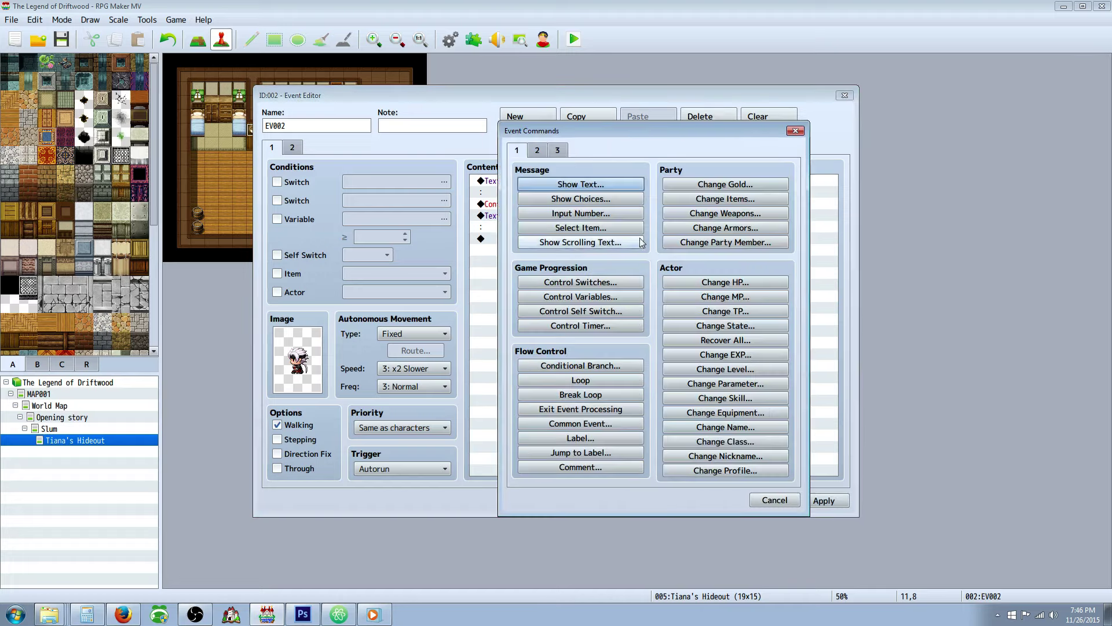
pyautogui.click(545, 152)
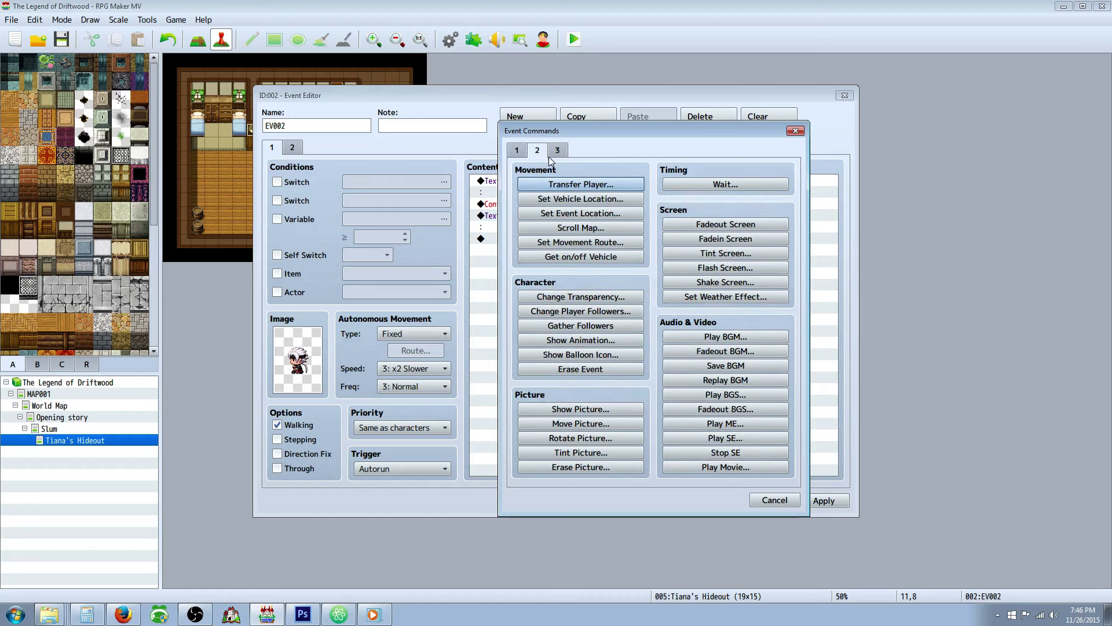
pyautogui.click(725, 185)
pyautogui.click(635, 345)
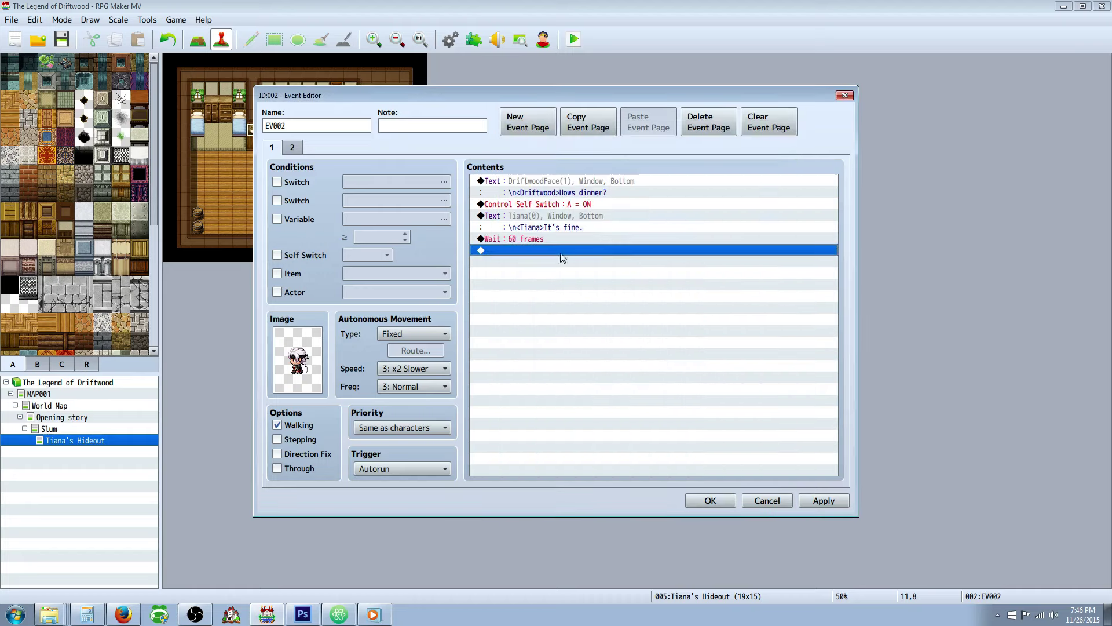
# Step: Add a Show Text command after the 60-frame wait, using the second DriftwoodFace portrait
pyautogui.rightClick(532, 252)
pyautogui.click(550, 261)
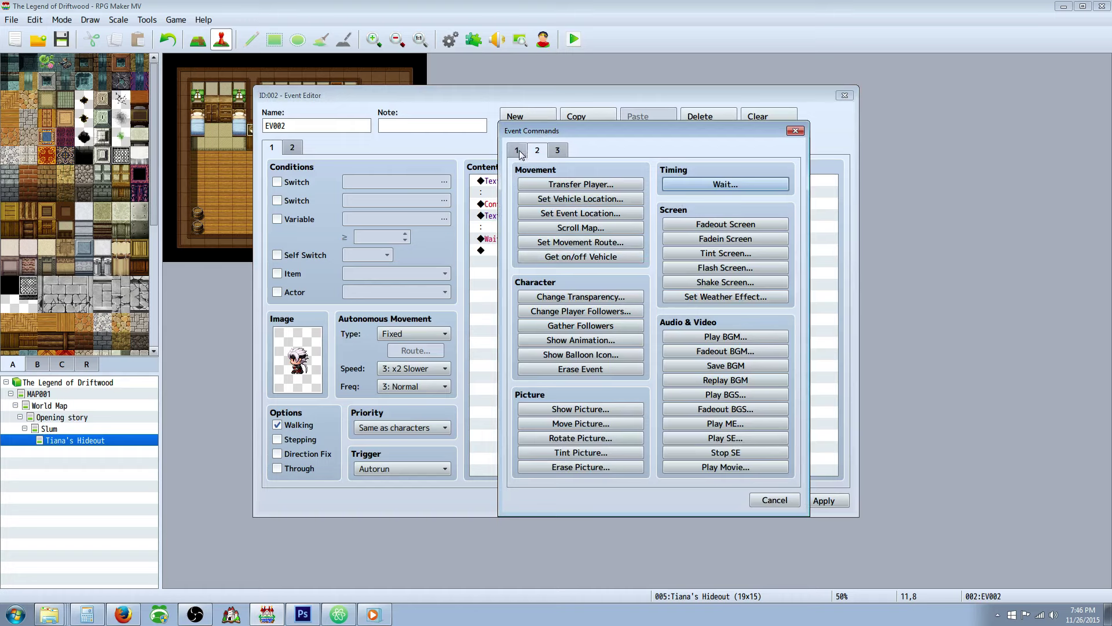
pyautogui.click(517, 150)
pyautogui.click(581, 184)
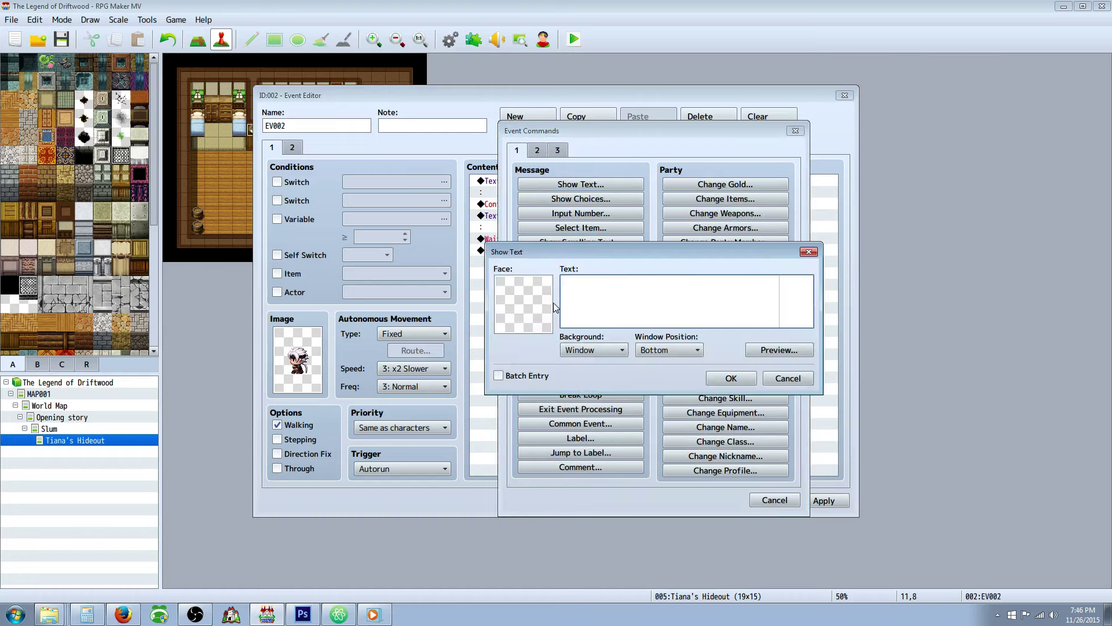
pyautogui.doubleClick(547, 304)
pyautogui.click(524, 251)
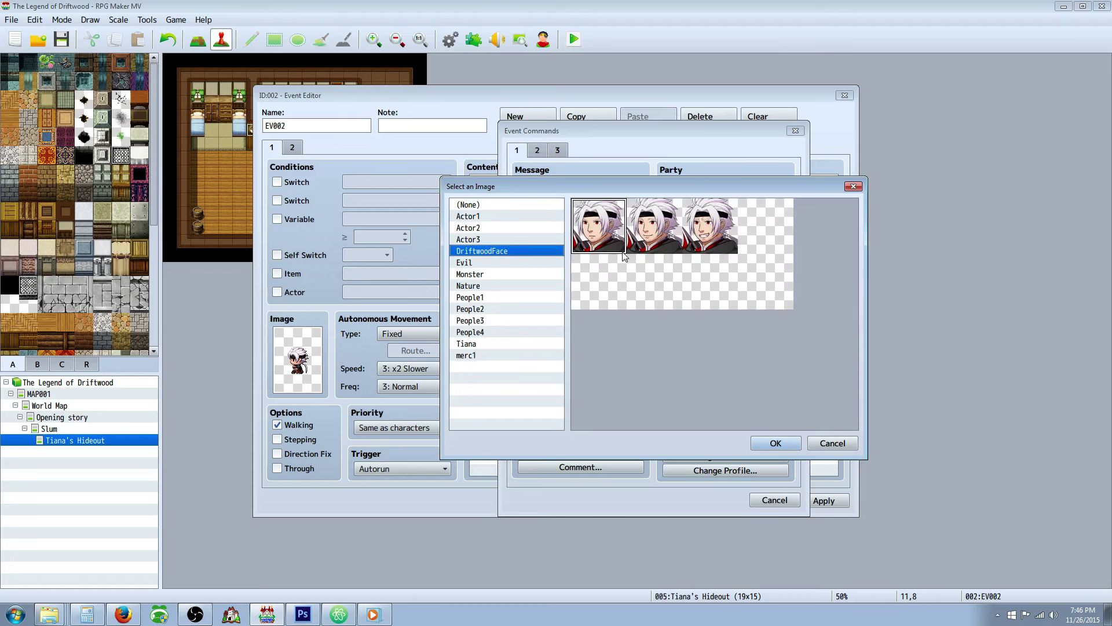
pyautogui.click(669, 242)
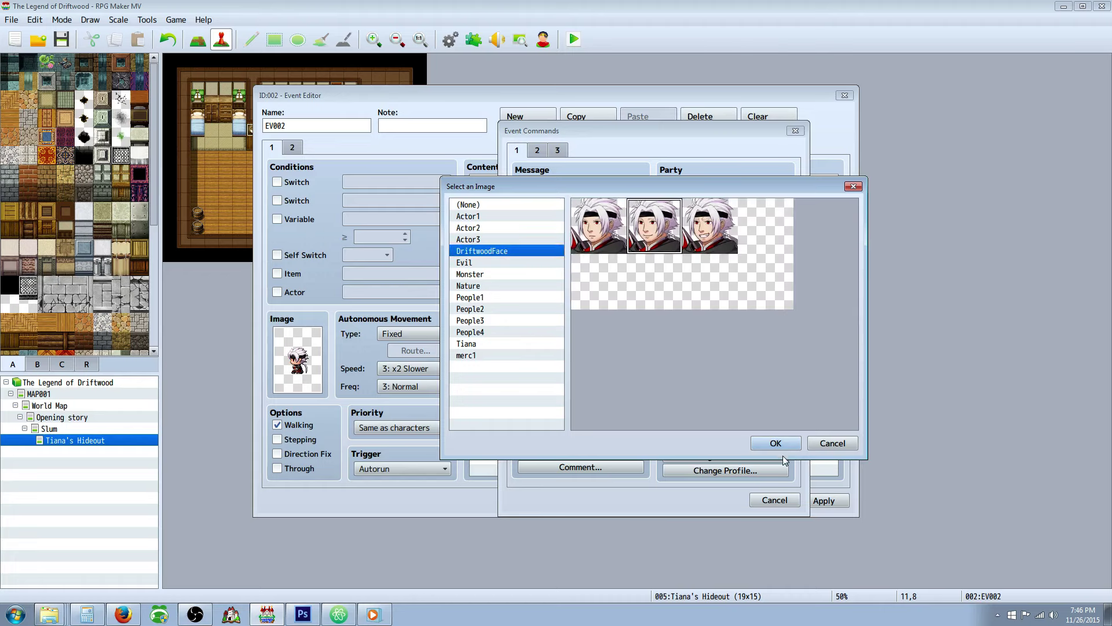
pyautogui.click(776, 444)
# Step: Enter the message "\n<Driftwood>I suppose I wouldn't expect you to be excited over the same meal over and over..." on two lines
pyautogui.click(619, 300)
pyautogui.write('\\')
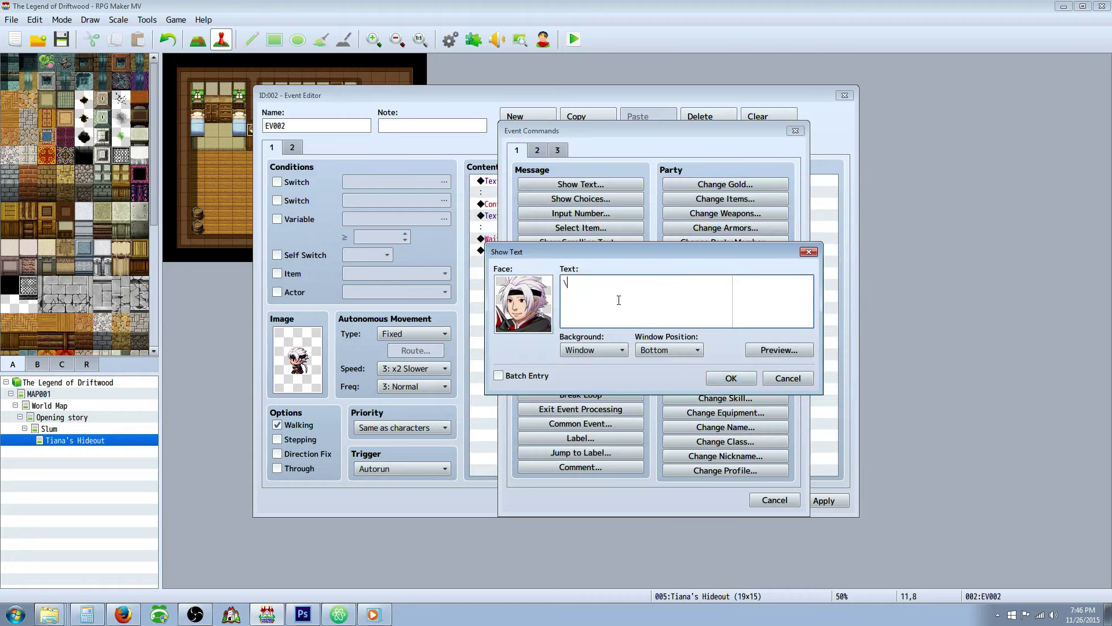
pyautogui.write('n<Driftwoo')
pyautogui.write("d>I suppose I wouldn't ex")
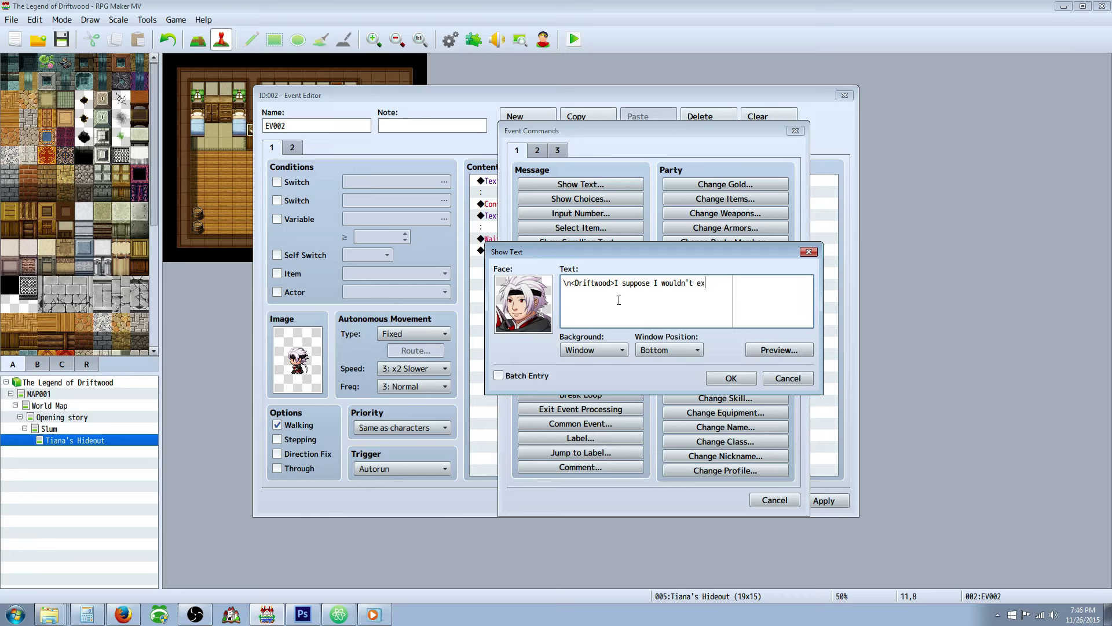
pyautogui.write('pect you to')
pyautogui.press('Return')
pyautogui.write('be excited over the same meal over')
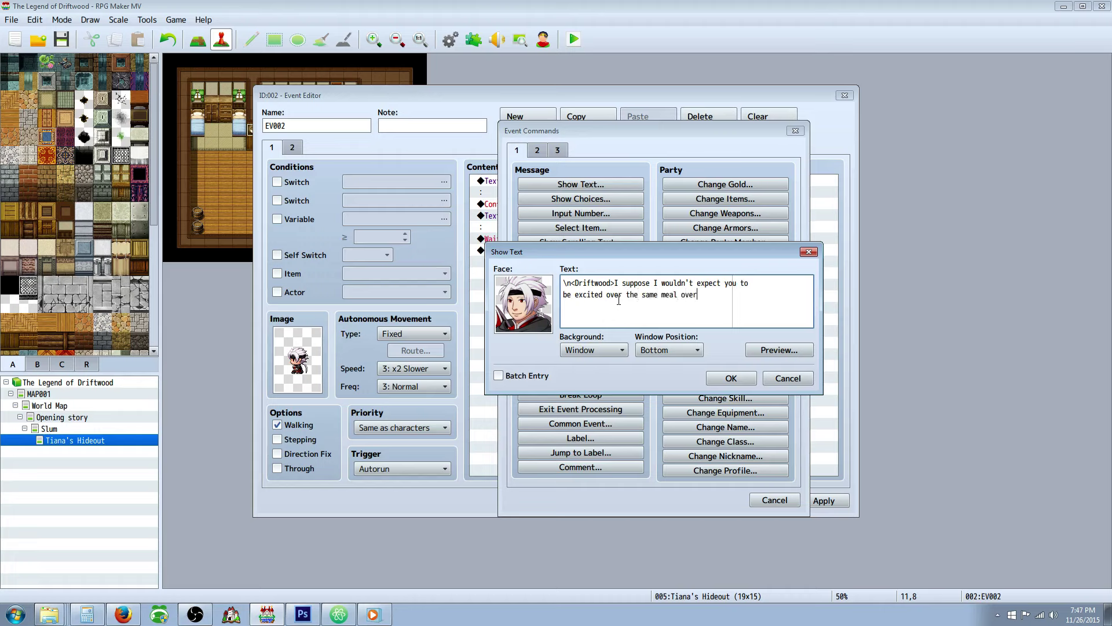
pyautogui.write(' and over...')
pyautogui.click(731, 377)
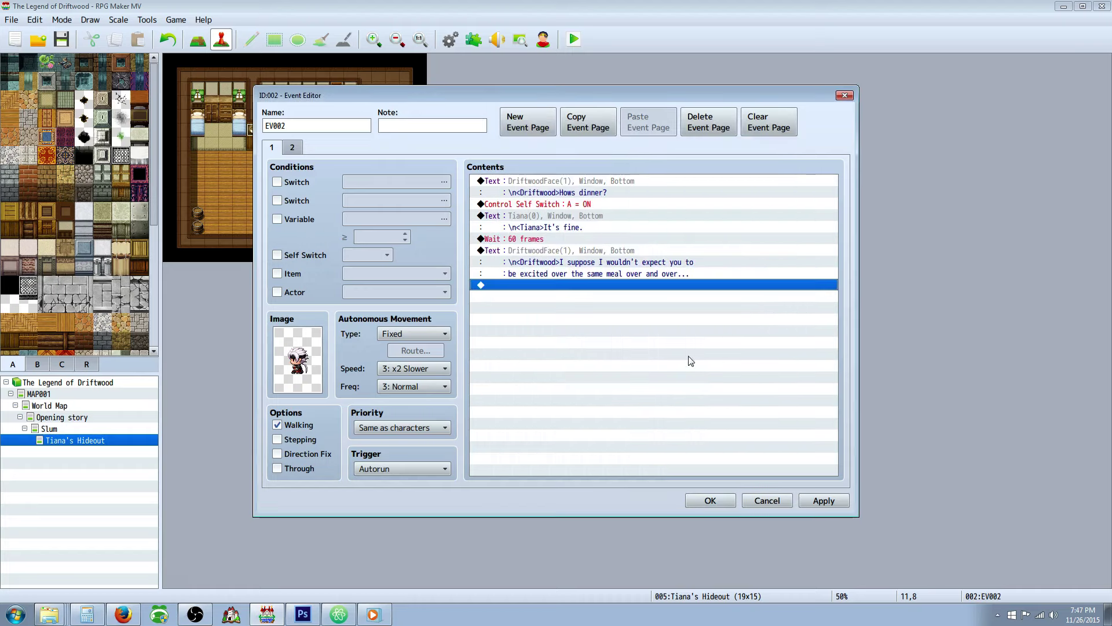
# Step: Add another Show Text command after Driftwood's line about the same meal, using the first Tiana face
pyautogui.rightClick(532, 293)
pyautogui.click(559, 294)
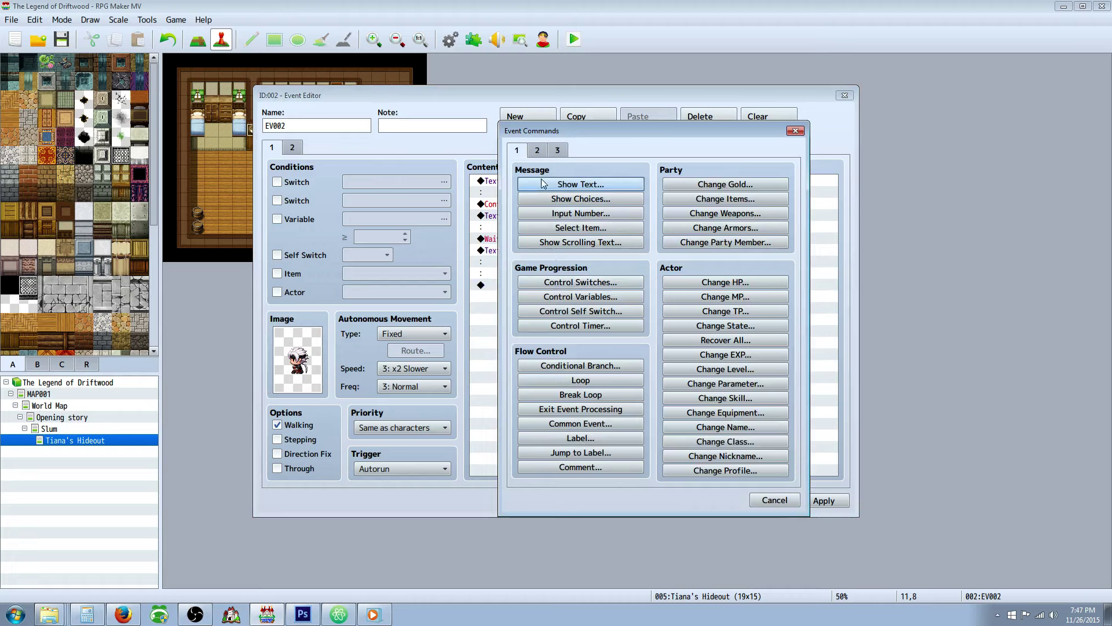
pyautogui.click(571, 185)
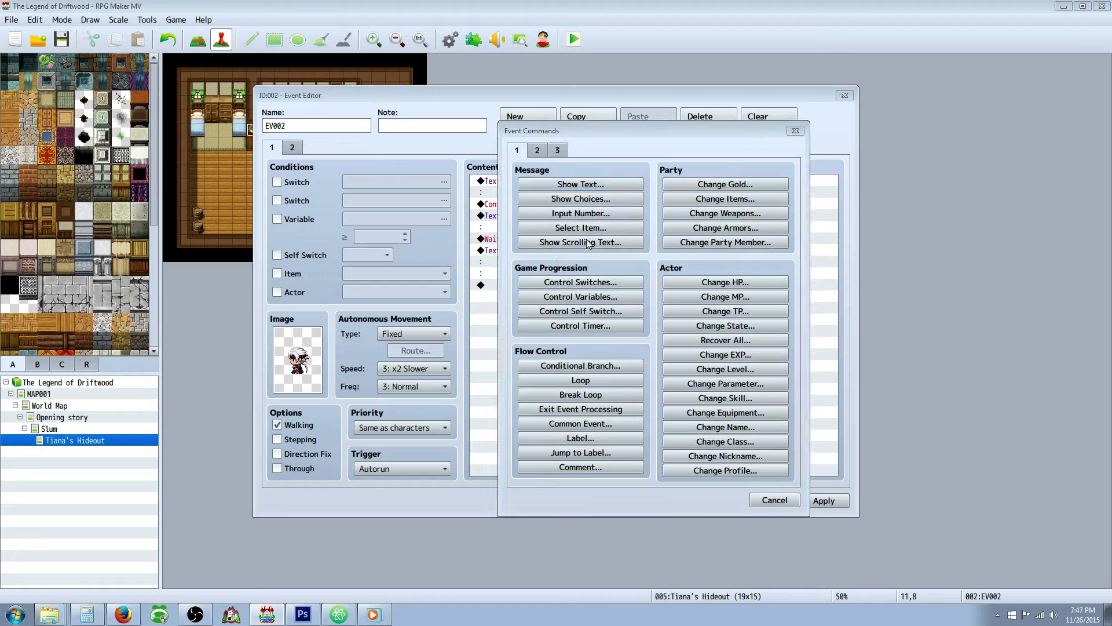
pyautogui.doubleClick(514, 296)
pyautogui.click(482, 343)
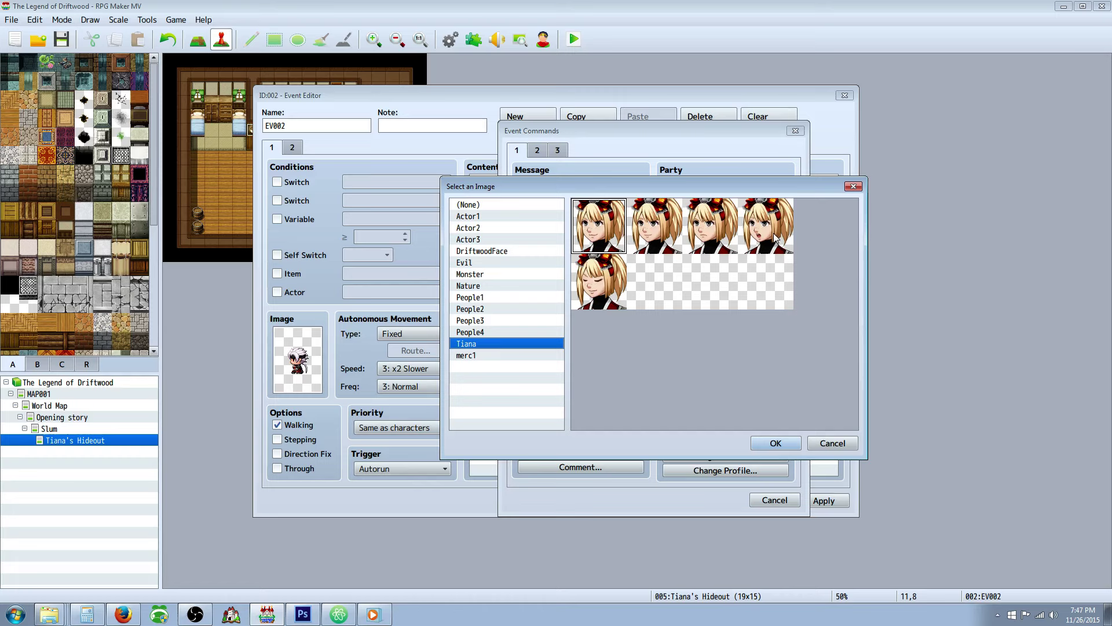
pyautogui.doubleClick(591, 227)
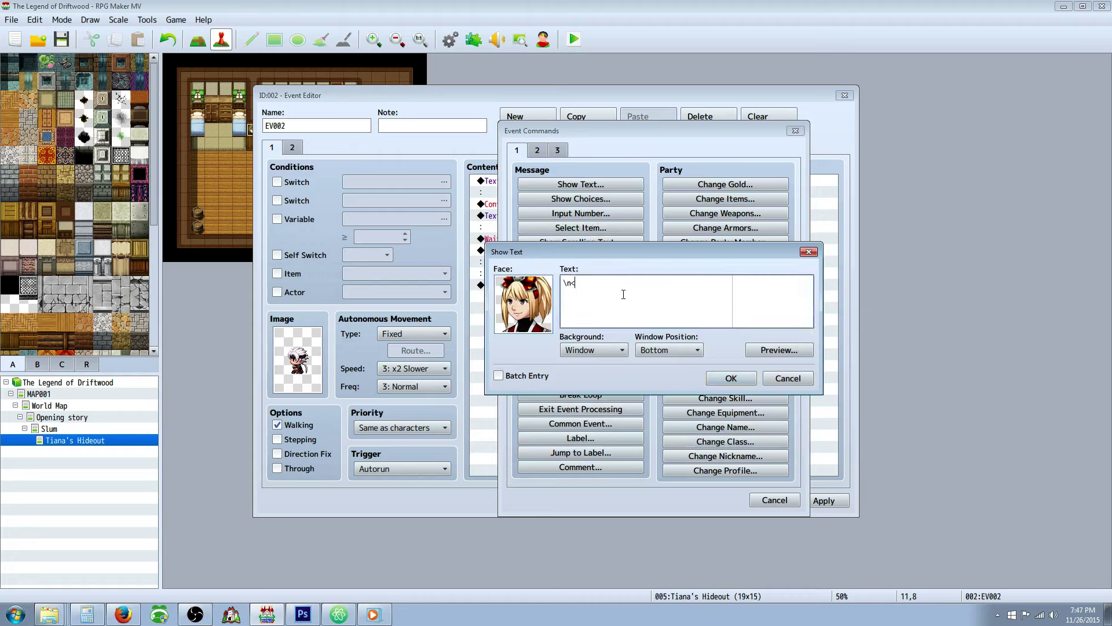
# Step: Enter the two-line message "\n<Tiana>It's still good. At least we're not starving. That's not something everyone in this town can say."
pyautogui.write('Tiann')
pyautogui.press('BackSpace')
pyautogui.press('BackSpace')
pyautogui.press('BackSpace')
pyautogui.write("a>It'")
pyautogui.write("t'")
pyautogui.write('s still ')
pyautogui.write('good.')
pyautogui.write('At')
pyautogui.write(' least wer')
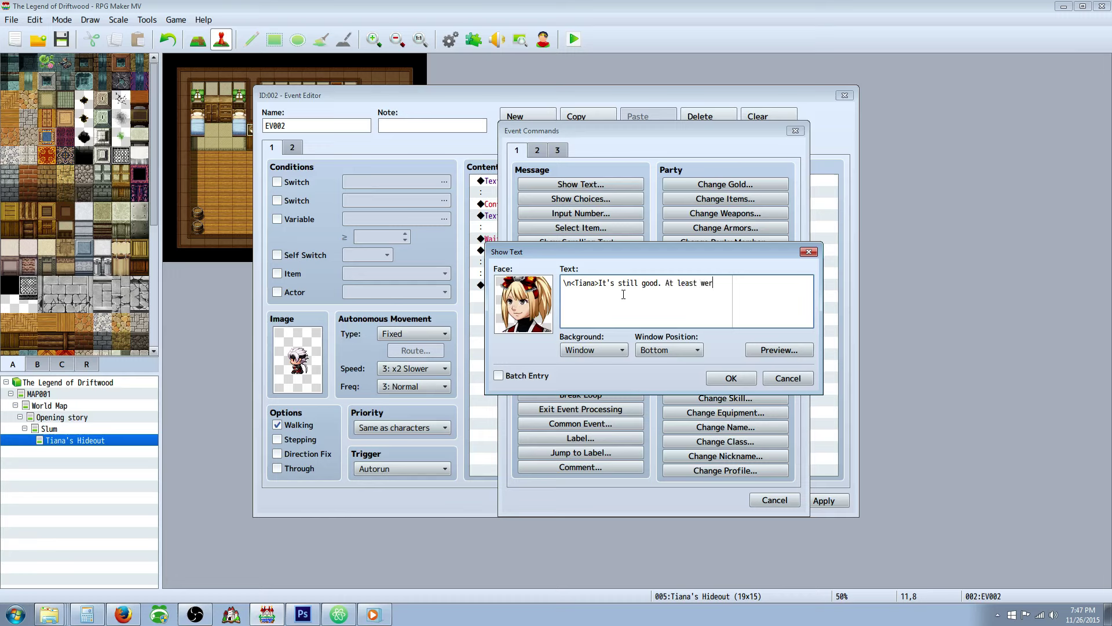
pyautogui.press('BackSpace')
pyautogui.write("'re not star")
pyautogui.write('ving. ')
pyautogui.write('That')
pyautogui.write("'s not som")
pyautogui.write('ething everyone')
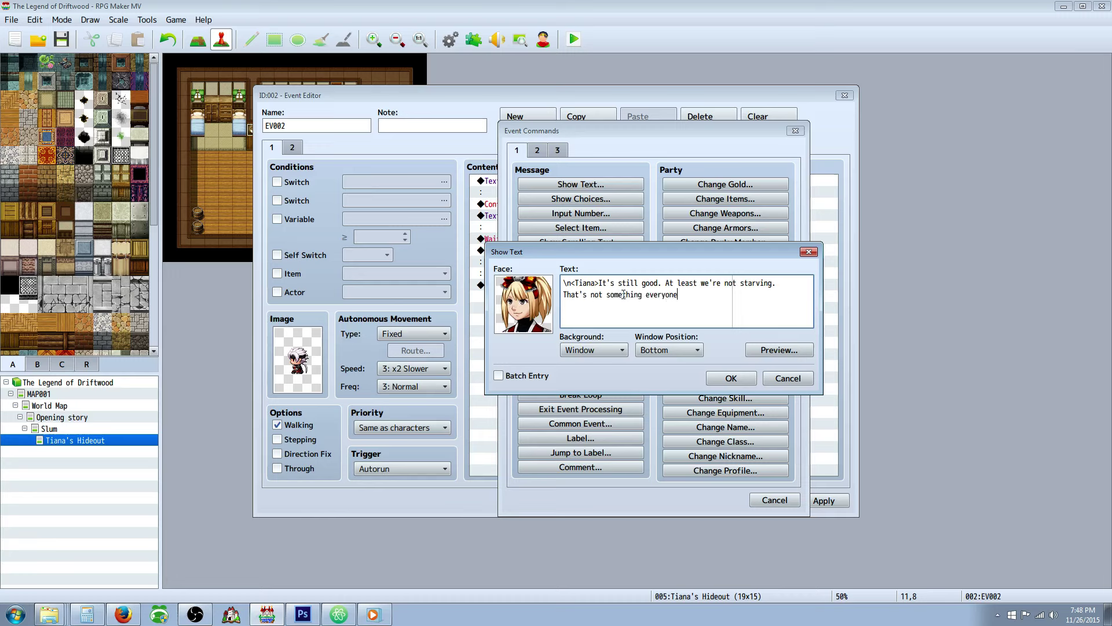
pyautogui.write(' in this town can say.')
pyautogui.click(727, 378)
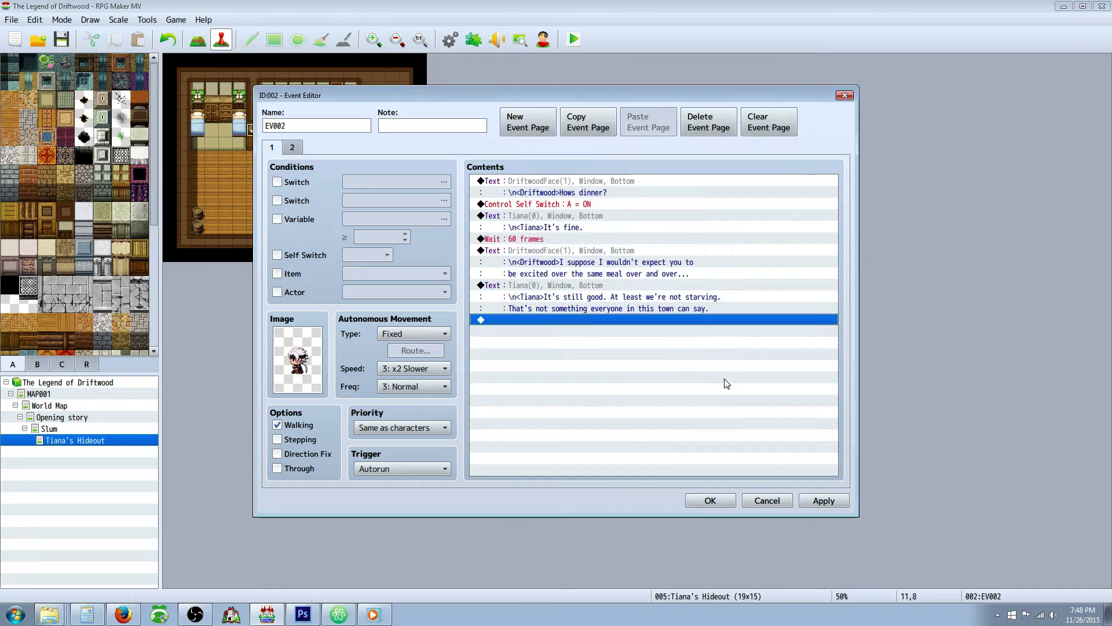
# Step: Add a Show Text command after Tiana's line about not starving, using the second DriftwoodFace portrait
pyautogui.rightClick(528, 323)
pyautogui.click(552, 331)
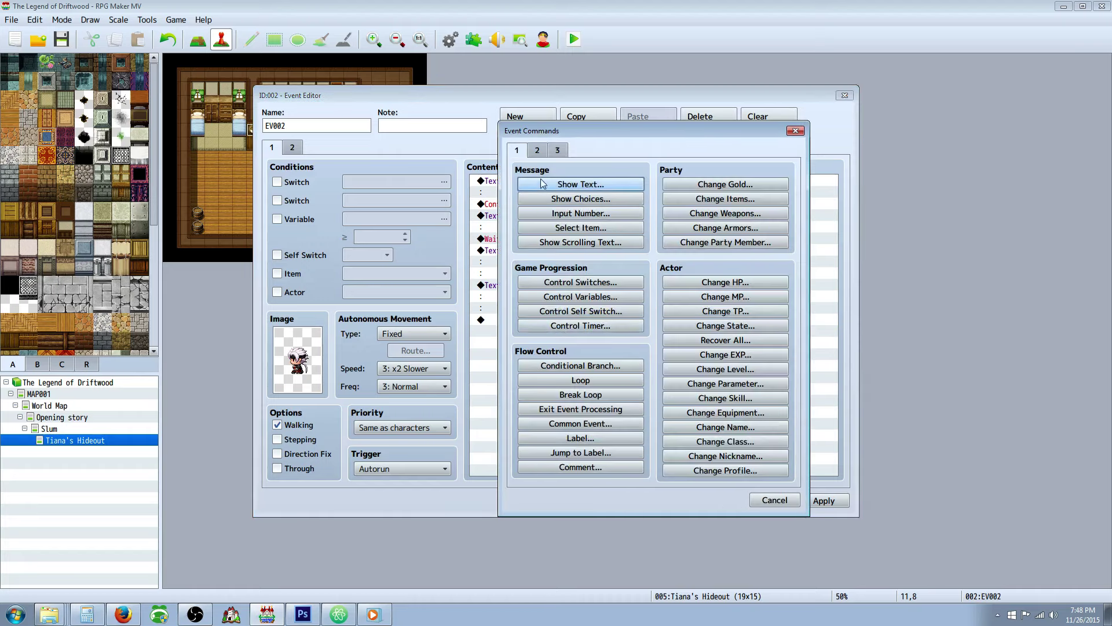
pyautogui.click(542, 181)
pyautogui.doubleClick(526, 294)
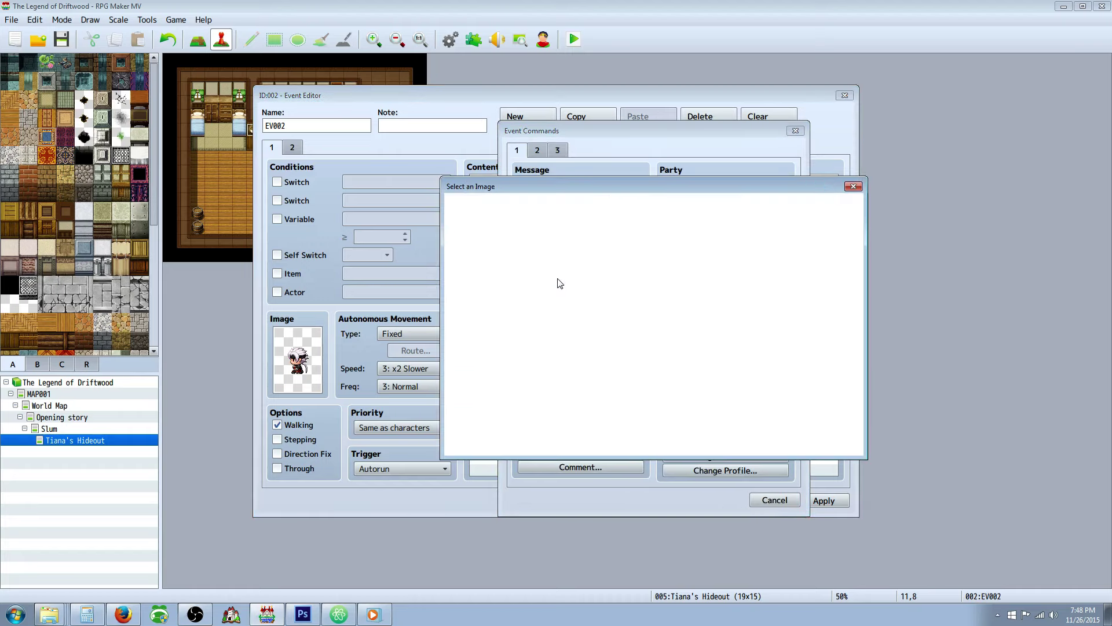
pyautogui.click(495, 237)
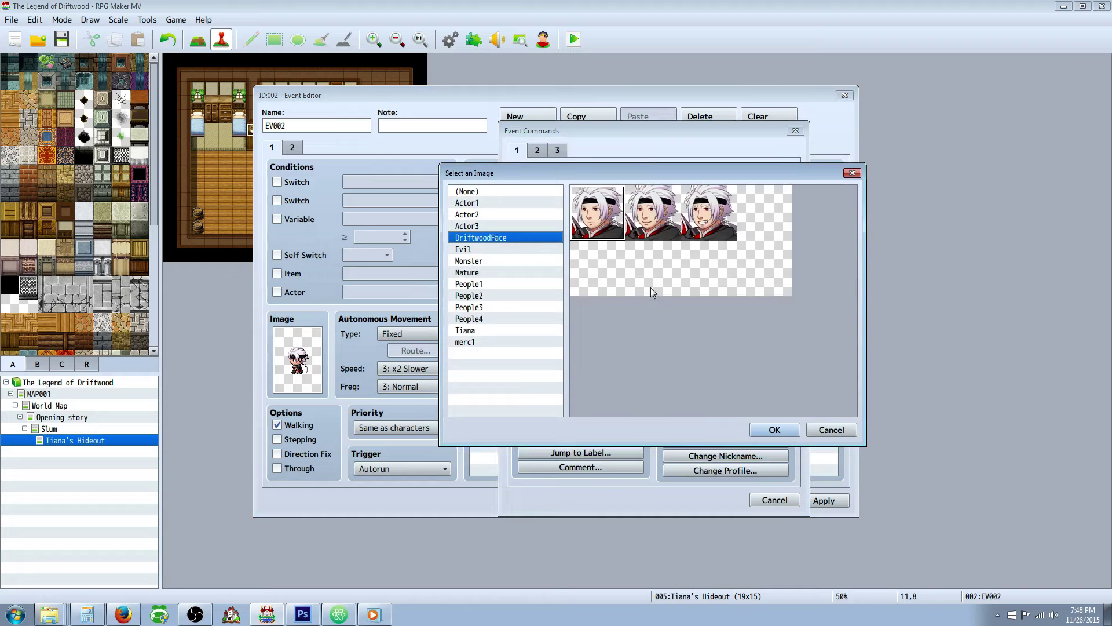
pyautogui.click(652, 223)
pyautogui.click(774, 429)
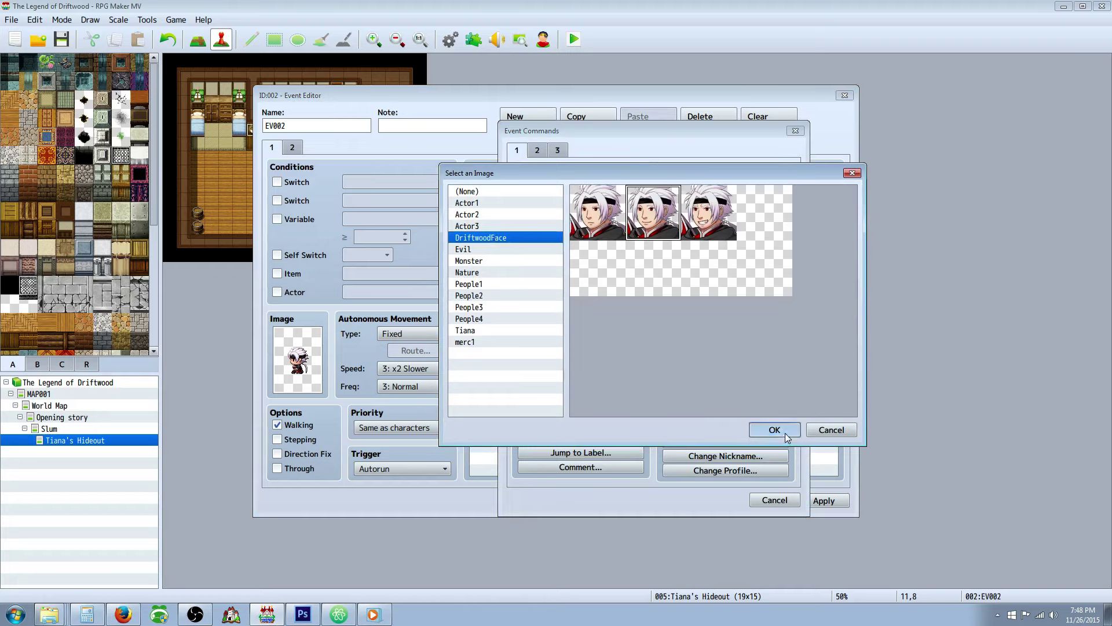
# Step: Enter "\n<Driftwood>You're a sweet girl. If you want we can give some of this away I think we have more than needed." on three lines
pyautogui.write('<')
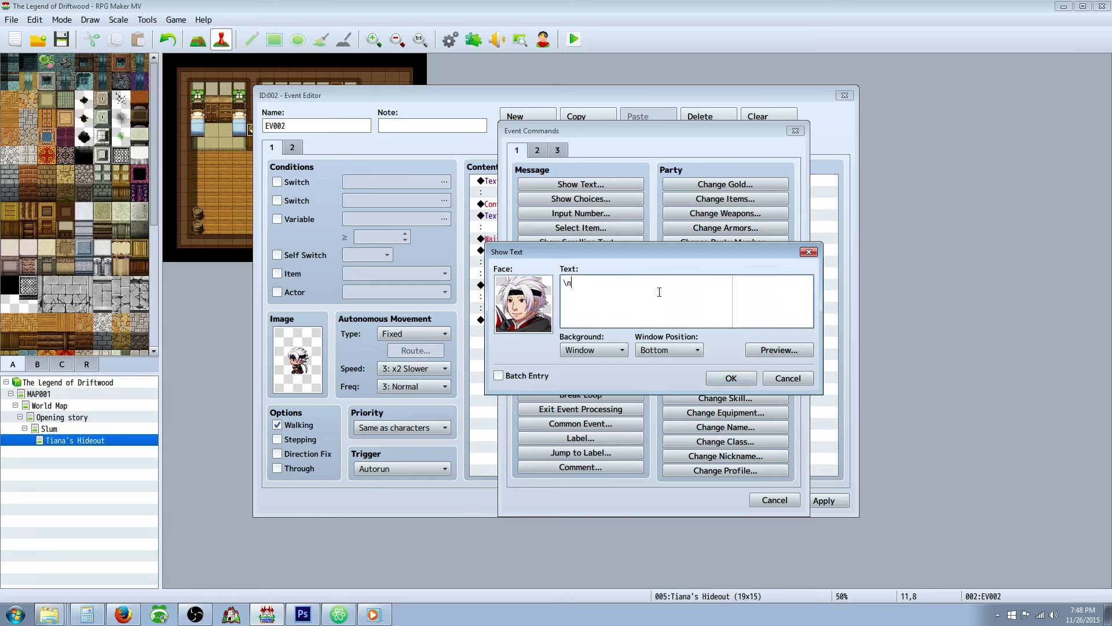
pyautogui.write('Driftwoo')
pyautogui.write('d>You are')
pyautogui.write(' a')
pyautogui.press('BackSpace')
pyautogui.press('BackSpace')
pyautogui.press('BackSpace')
pyautogui.press('BackSpace')
pyautogui.write('e a sweet girl.')
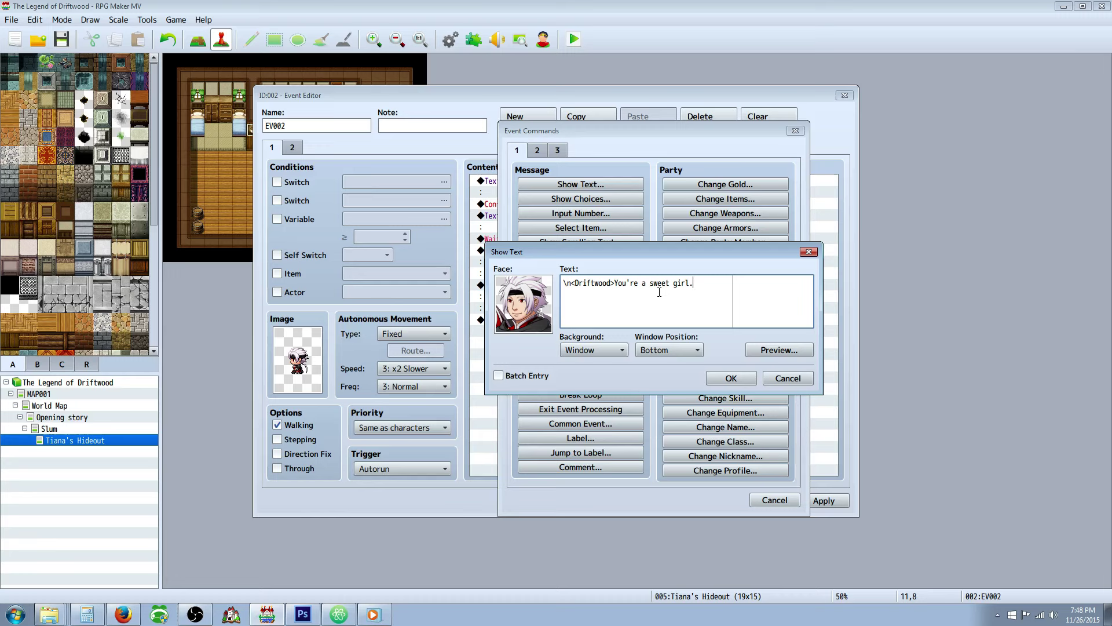
pyautogui.write(' If you want we')
pyautogui.press('Return')
pyautogui.write('can give some of this aw')
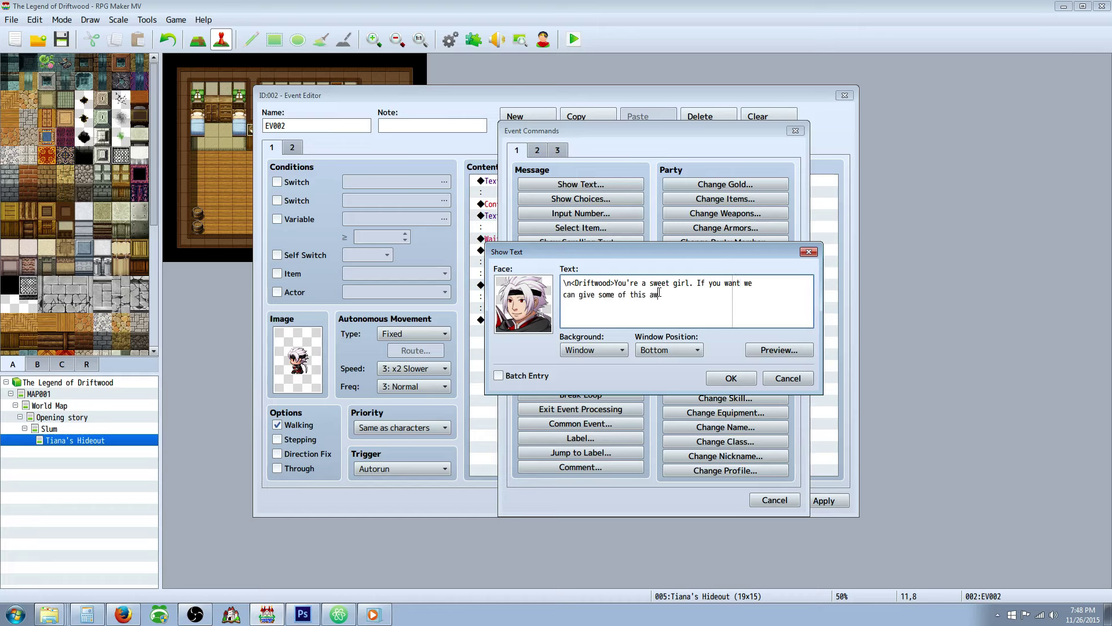
pyautogui.write('ay I think we have more than')
pyautogui.press('Return')
pyautogui.write('needed.')
pyautogui.click(731, 378)
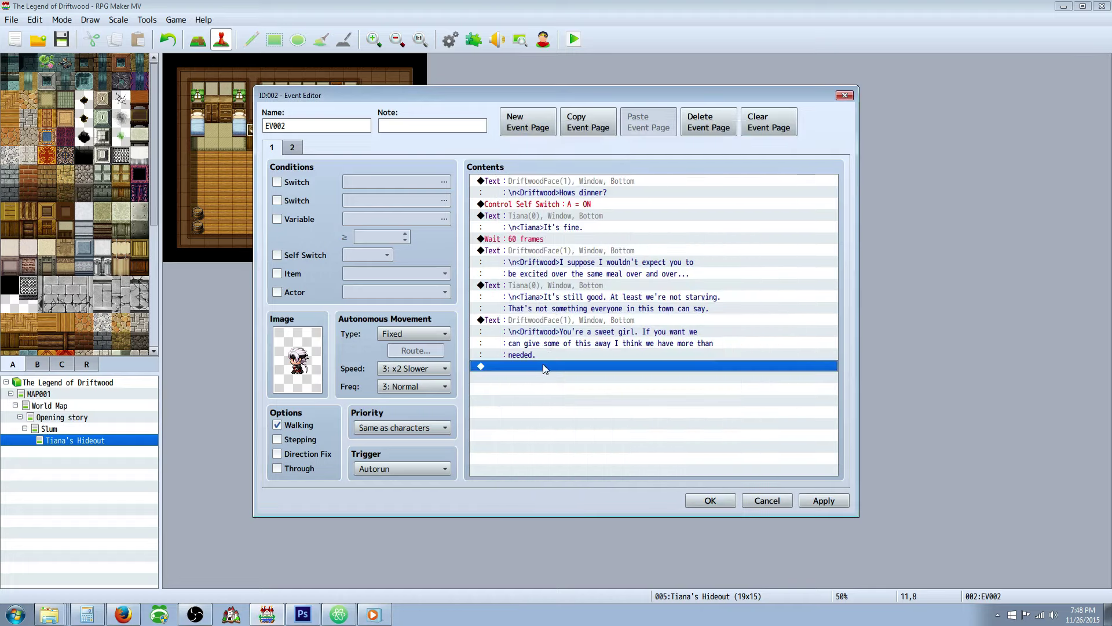
# Step: Add a Show Text command after Driftwood's offer to give food away, with the first Tiana face and the name tag "\n<Tiana>"
pyautogui.doubleClick(568, 369)
pyautogui.click(581, 186)
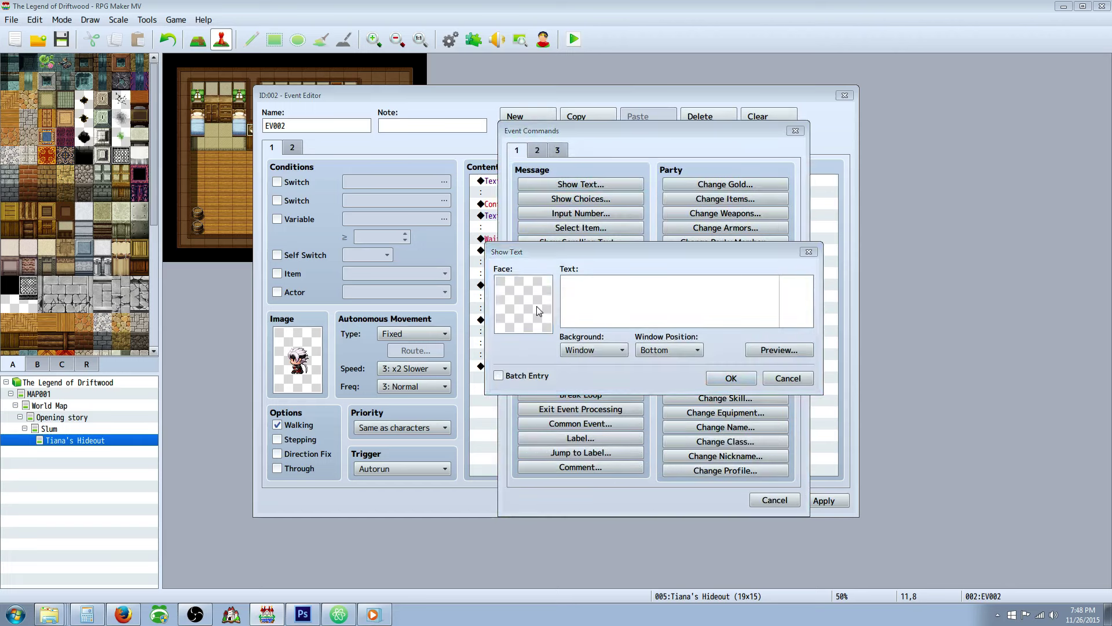
pyautogui.doubleClick(536, 306)
pyautogui.doubleClick(480, 344)
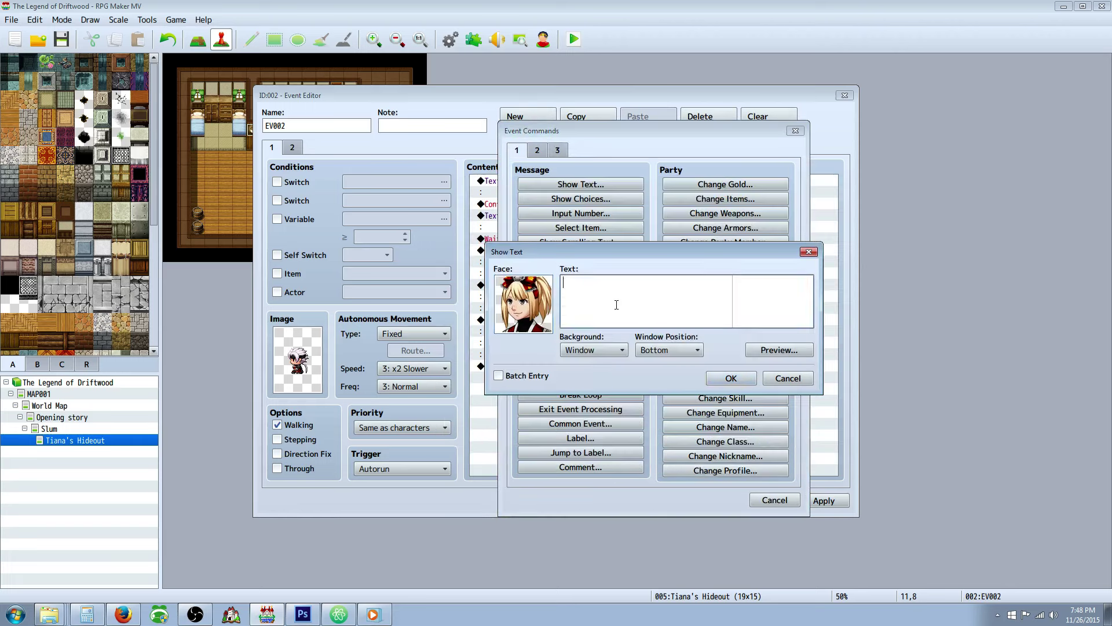
pyautogui.write('\\n')
pyautogui.write('<Tian')
pyautogui.write('a>')
pyautogui.write('W')
pyautogui.press('BackSpace')
pyautogui.write("That's not a bad idea")
pyautogui.press('BackSpace')
pyautogui.press('BackSpace')
pyautogui.press('BackSpace')
pyautogui.press('BackSpace')
pyautogui.press('BackSpace')
pyautogui.press('BackSpace')
pyautogui.press('BackSpace')
pyautogui.press('BackSpace')
pyautogui.press('BackSpace')
pyautogui.press('BackSpace')
pyautogui.press('BackSpace')
pyautogui.press('BackSpace')
pyautogui.press('BackSpace')
pyautogui.press('BackSpace')
pyautogui.press('BackSpace')
pyautogui.press('BackSpace')
pyautogui.press('BackSpace')
pyautogui.press('BackSpace')
pyautogui.press('BackSpace')
pyautogui.press('BackSpace')
# Step: Complete Tiana's message with "Let's see if the old man is hungry." and add it to the event
pyautogui.write("Let's")
pyautogui.write('see if')
pyautogui.write('old')
pyautogui.press('BackSpace')
pyautogui.press('BackSpace')
pyautogui.write('the old man')
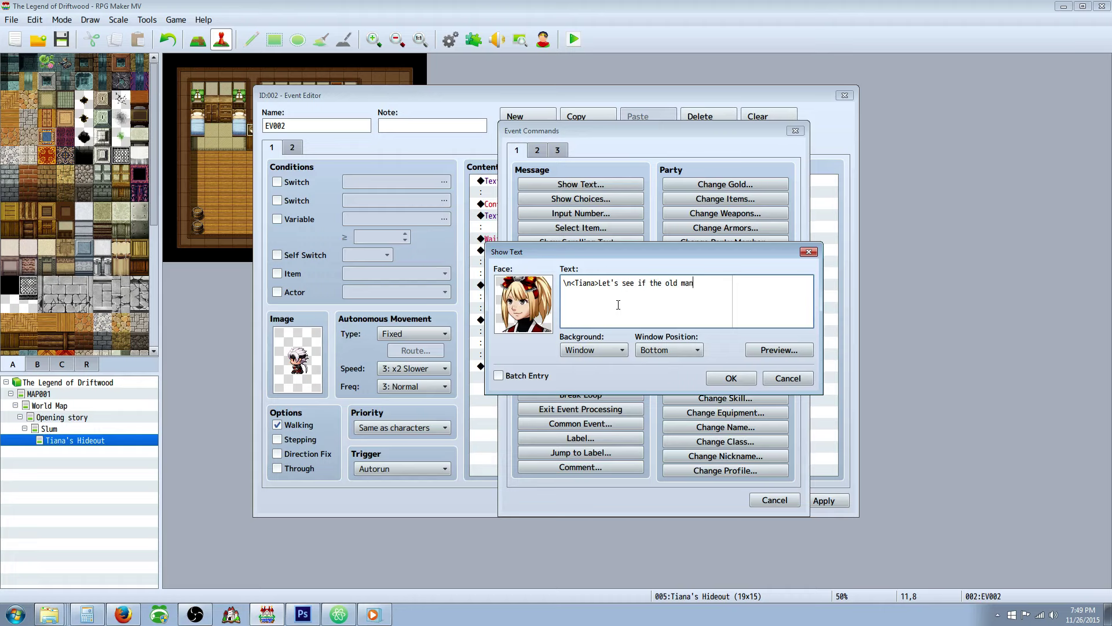
pyautogui.write(' is hungry.')
pyautogui.click(733, 379)
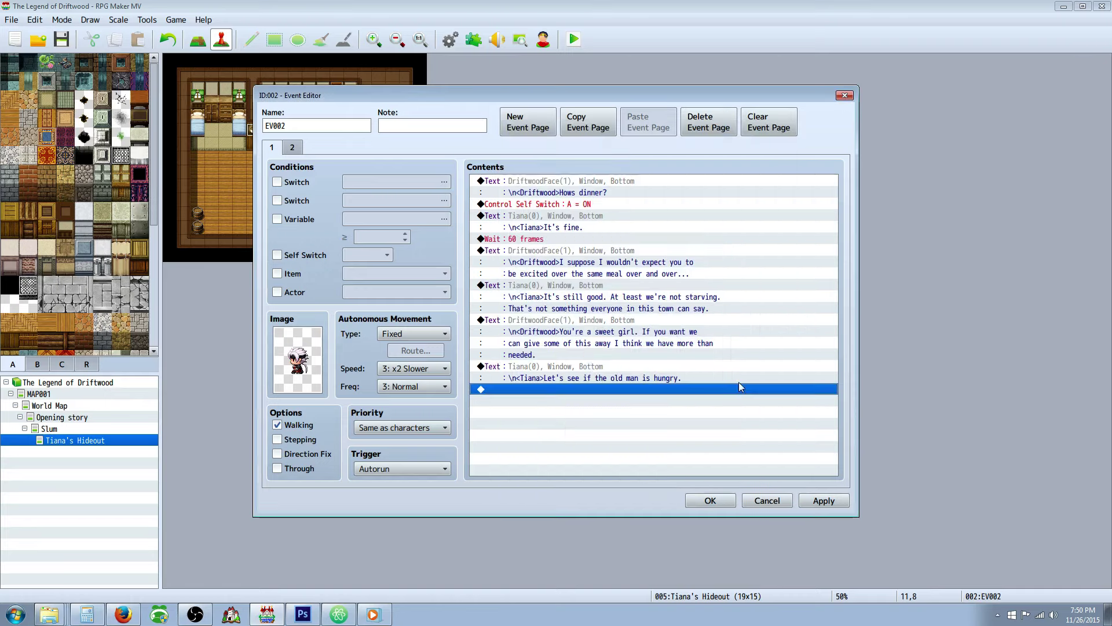
# Step: Add a Show Text command after Tiana's line about the old man, using the second DriftwoodFace portrait
pyautogui.rightClick(534, 396)
pyautogui.click(547, 399)
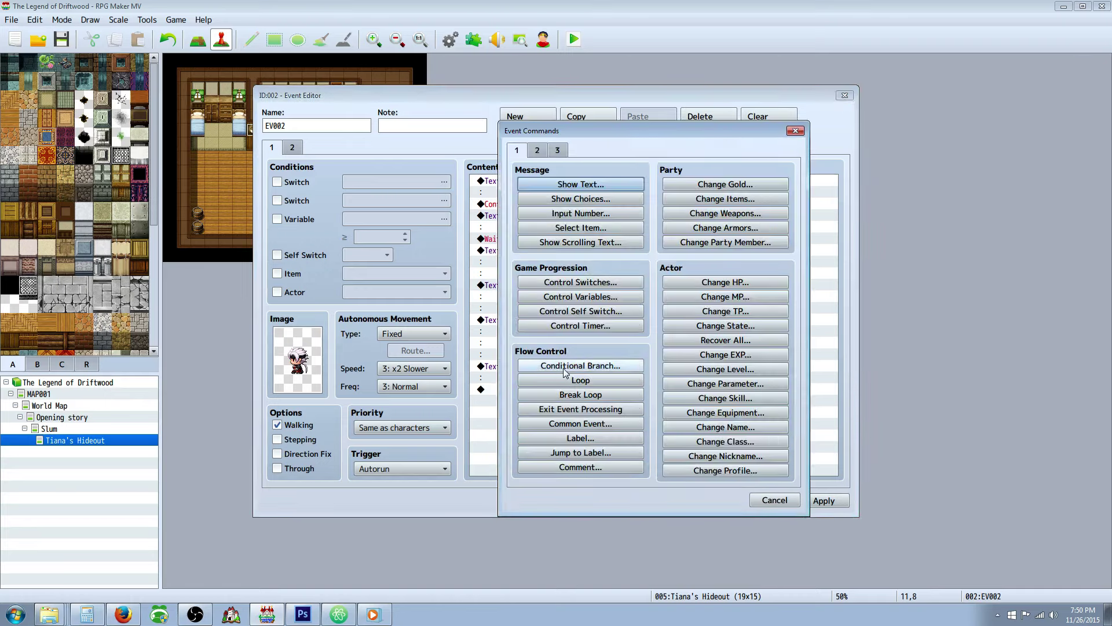
pyautogui.click(561, 186)
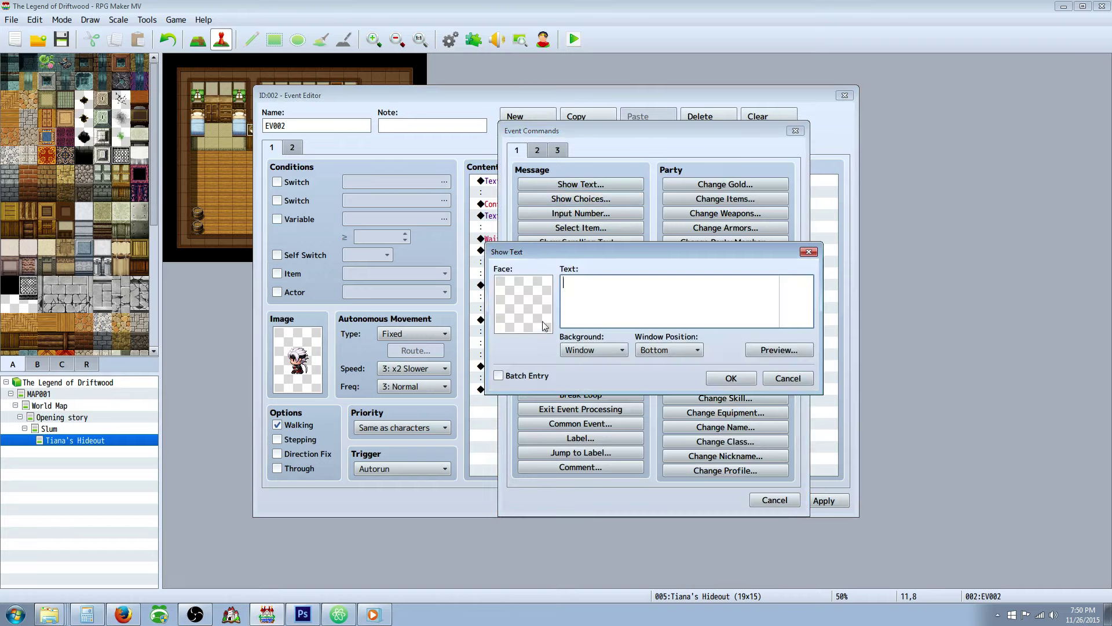
pyautogui.doubleClick(531, 311)
pyautogui.click(536, 252)
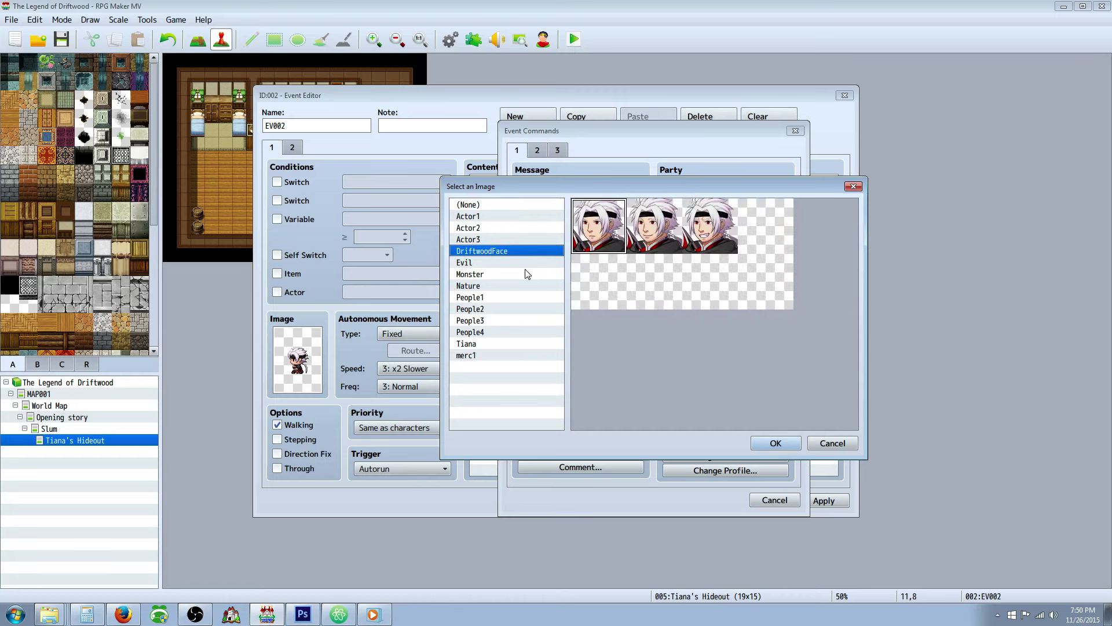
pyautogui.click(673, 240)
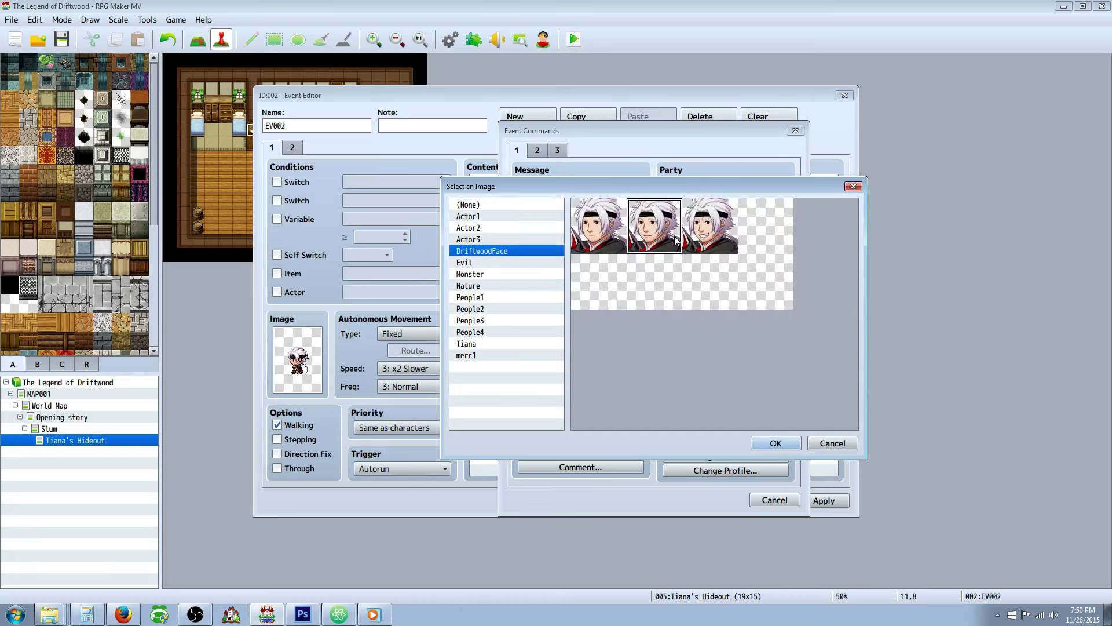
pyautogui.click(793, 442)
# Step: Enter the message "\n<Driftwood>Alright, after we finish dinner we'll go check on him." on two lines and add it to the event
pyautogui.write('\\')
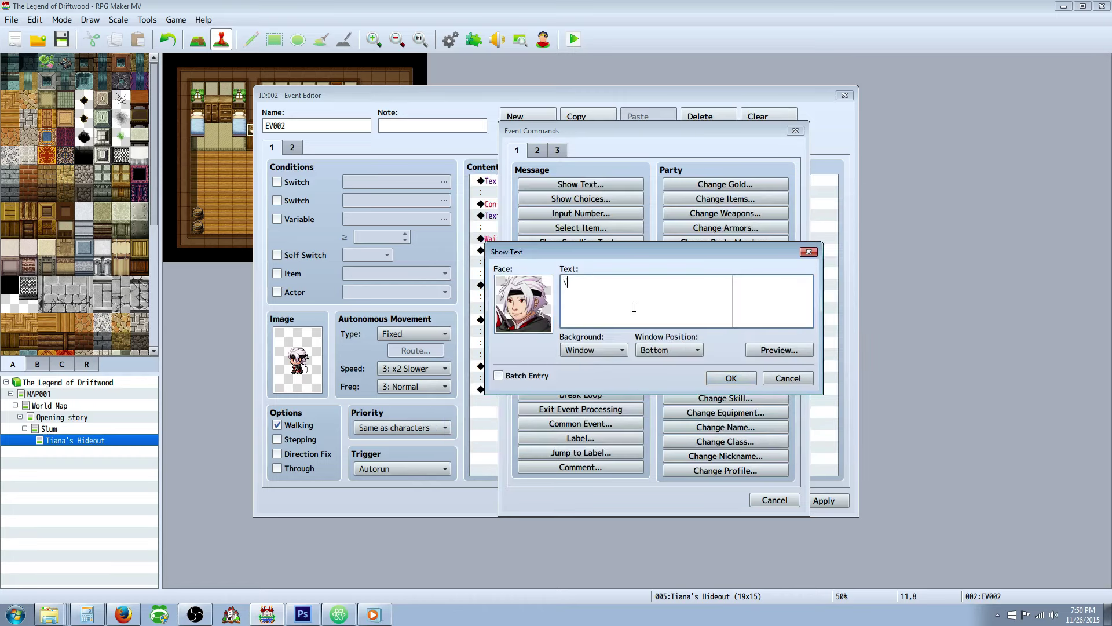
pyautogui.write('n<Driftwood')
pyautogui.click(789, 344)
pyautogui.click(859, 375)
pyautogui.click(674, 280)
pyautogui.press('BackSpace')
pyautogui.press('BackSpace')
pyautogui.press('BackSpace')
pyautogui.press('BackSpace')
pyautogui.press('BackSpace')
pyautogui.write('Alright, after ')
pyautogui.write("we'")
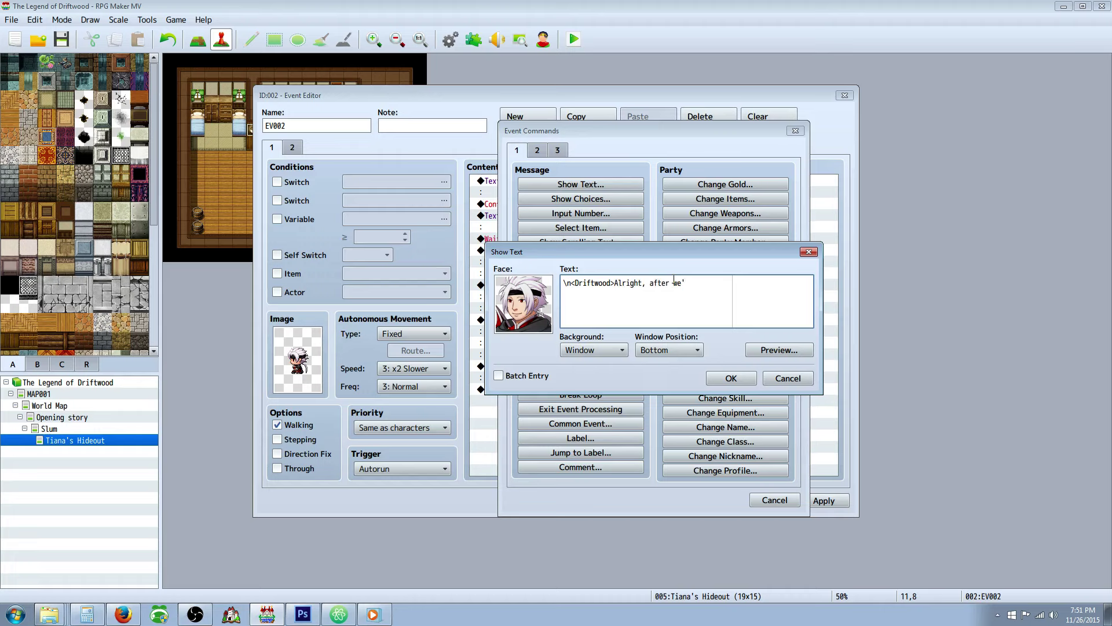
pyautogui.press('BackSpace')
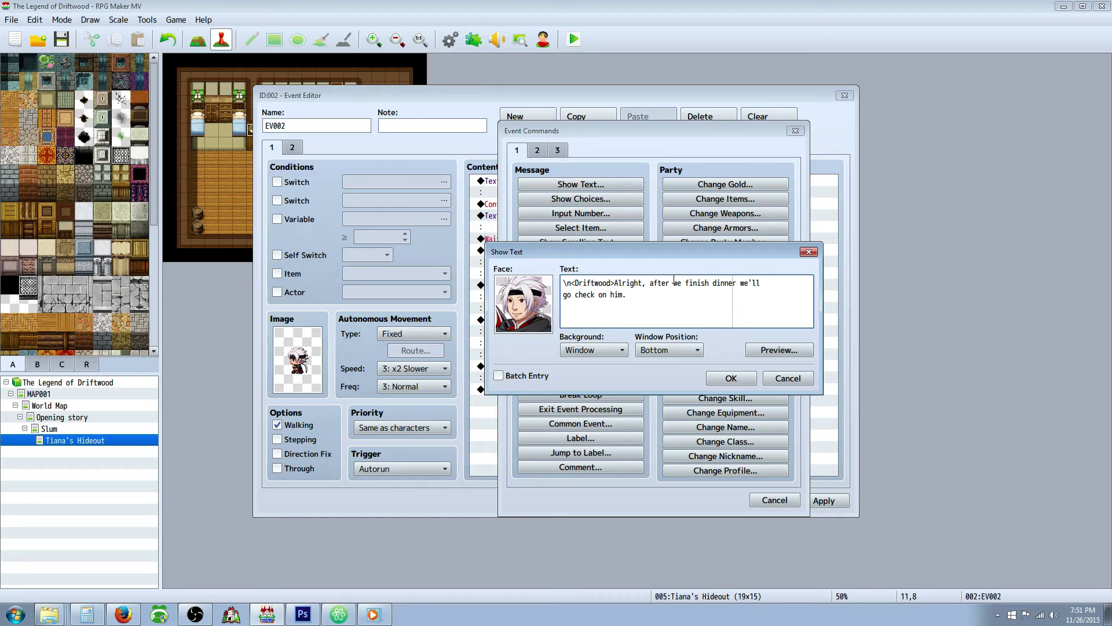
pyautogui.click(727, 379)
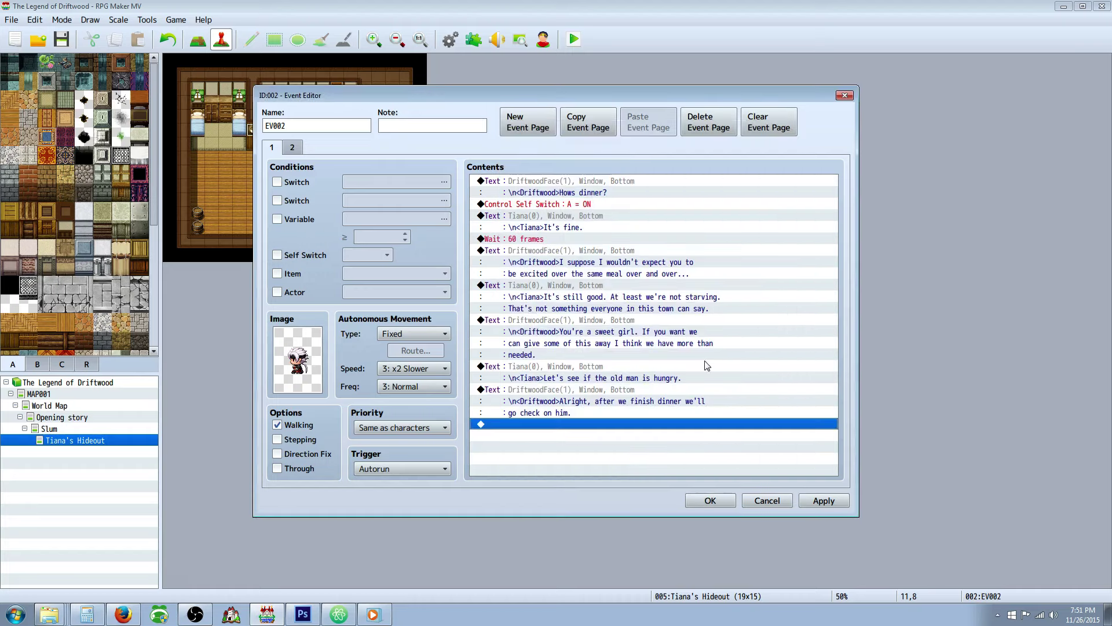
# Step: Add a Shake Screen command after Driftwood's line about checking on the old man, with power 7 and speed 6
pyautogui.click(823, 499)
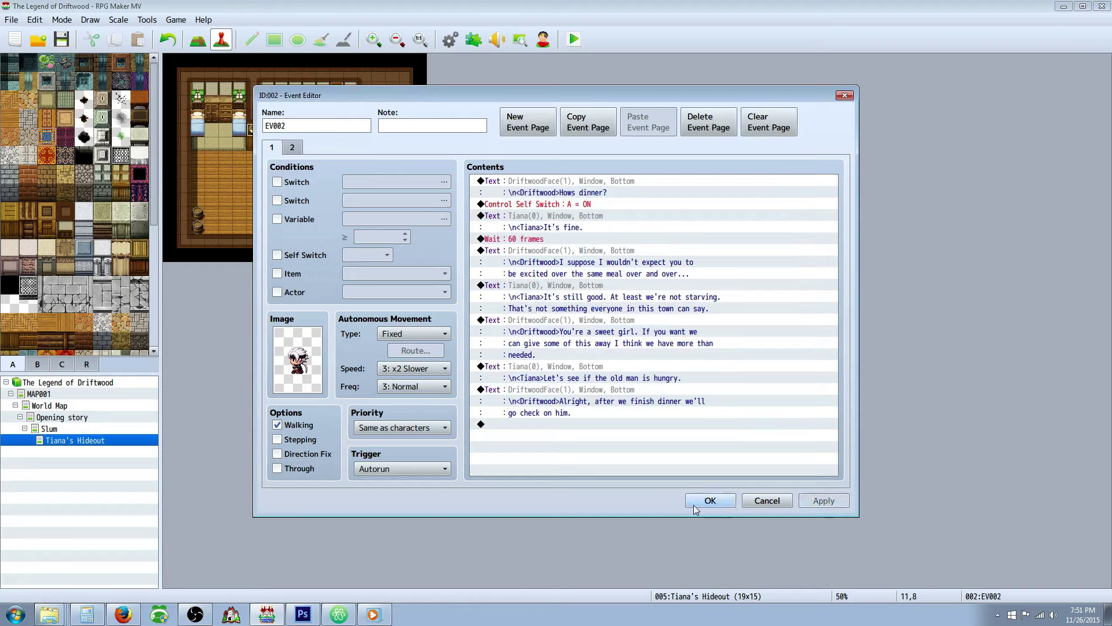
pyautogui.click(542, 423)
pyautogui.rightClick(540, 419)
pyautogui.click(565, 428)
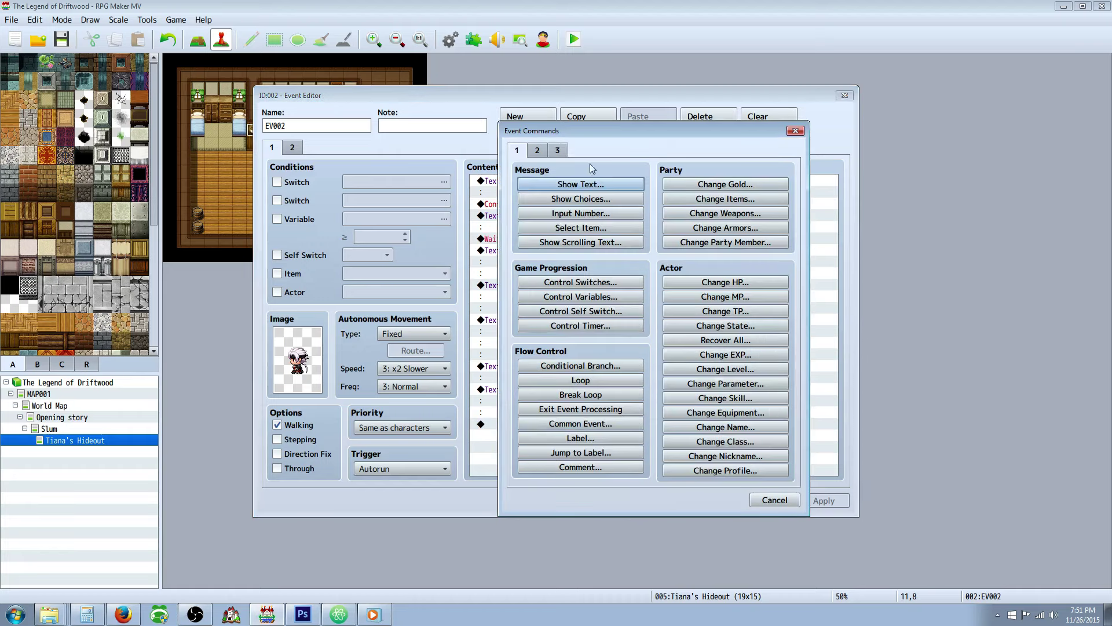
pyautogui.click(535, 152)
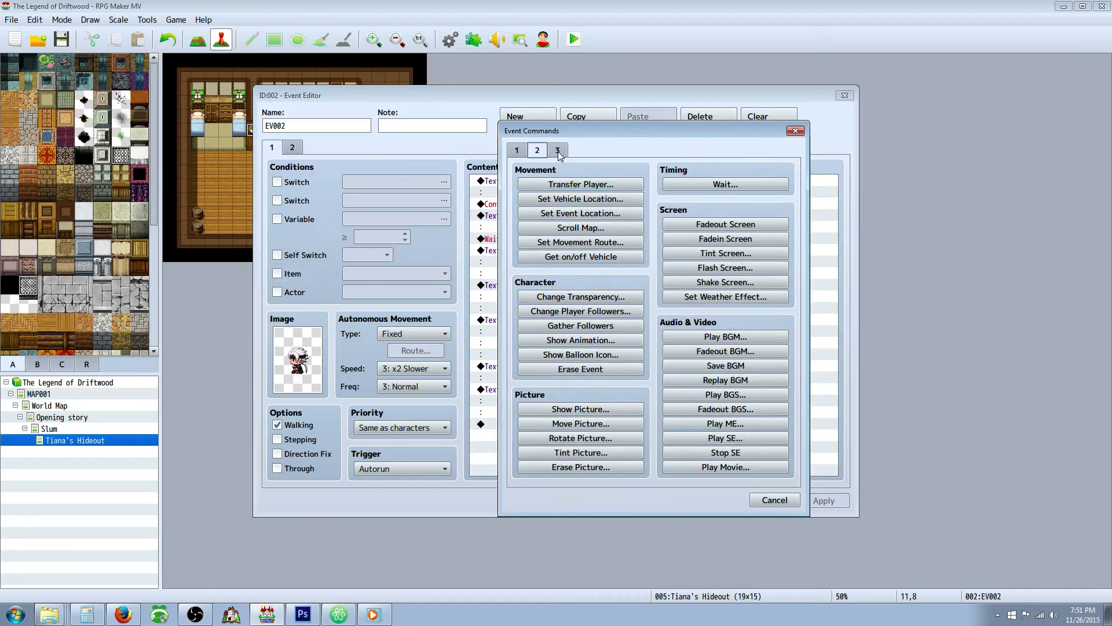
pyautogui.click(557, 152)
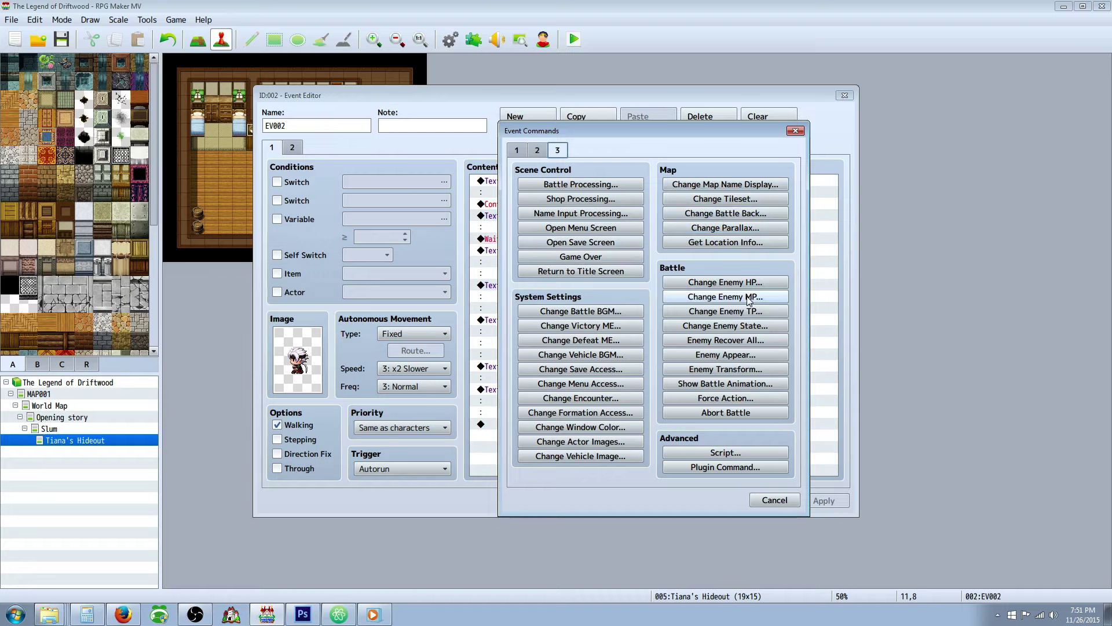
pyautogui.click(533, 152)
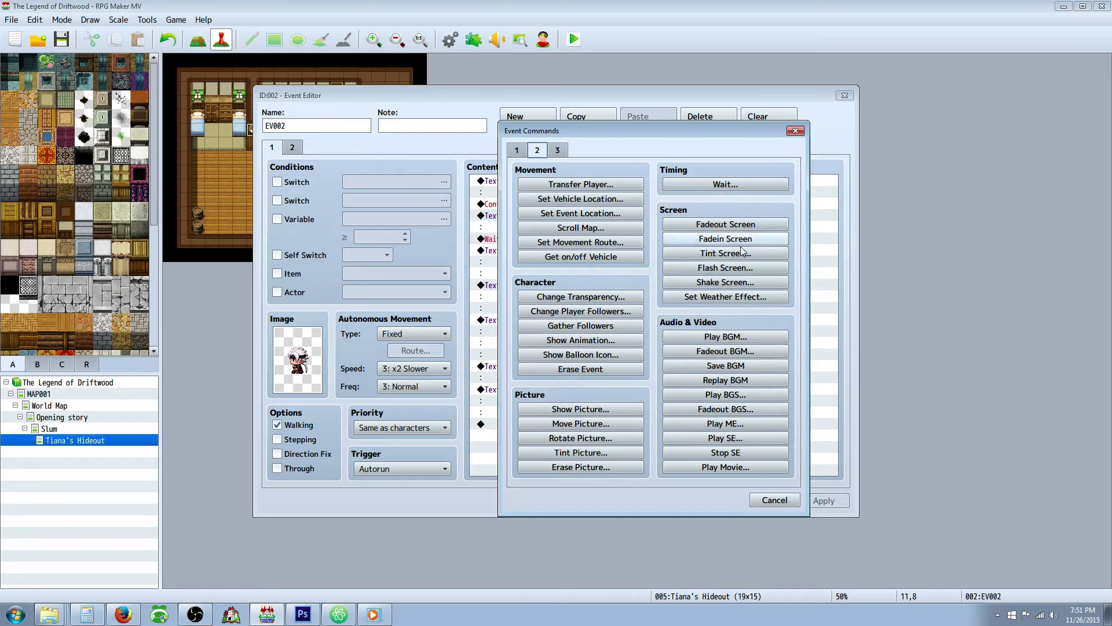
pyautogui.click(731, 282)
pyautogui.moveTo(633, 288); pyautogui.dragTo(654, 289)
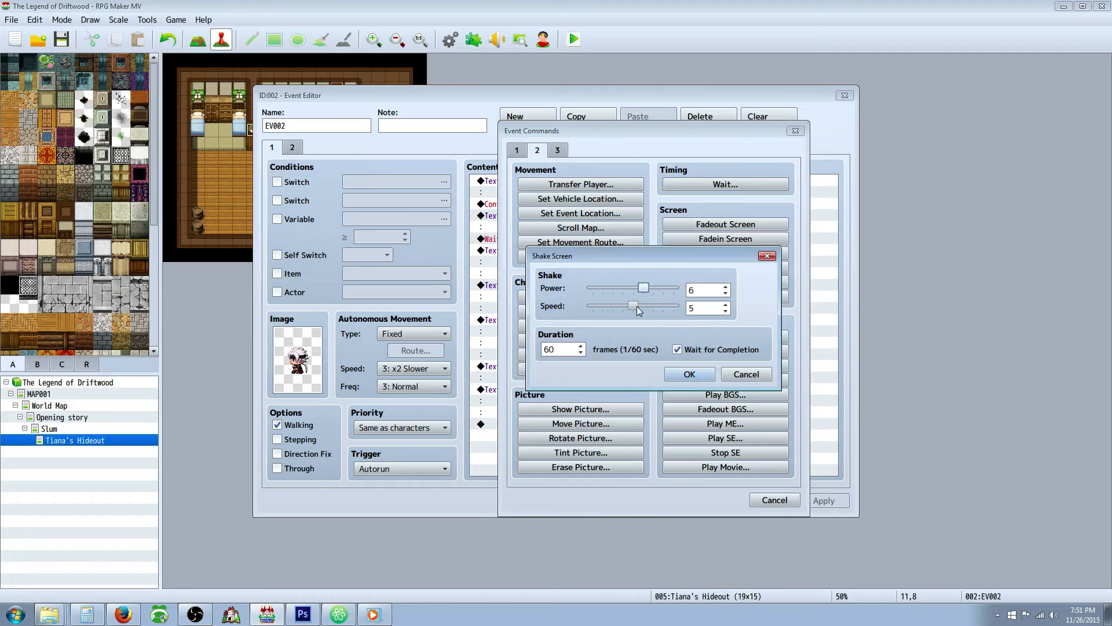
pyautogui.moveTo(633, 305); pyautogui.dragTo(654, 290)
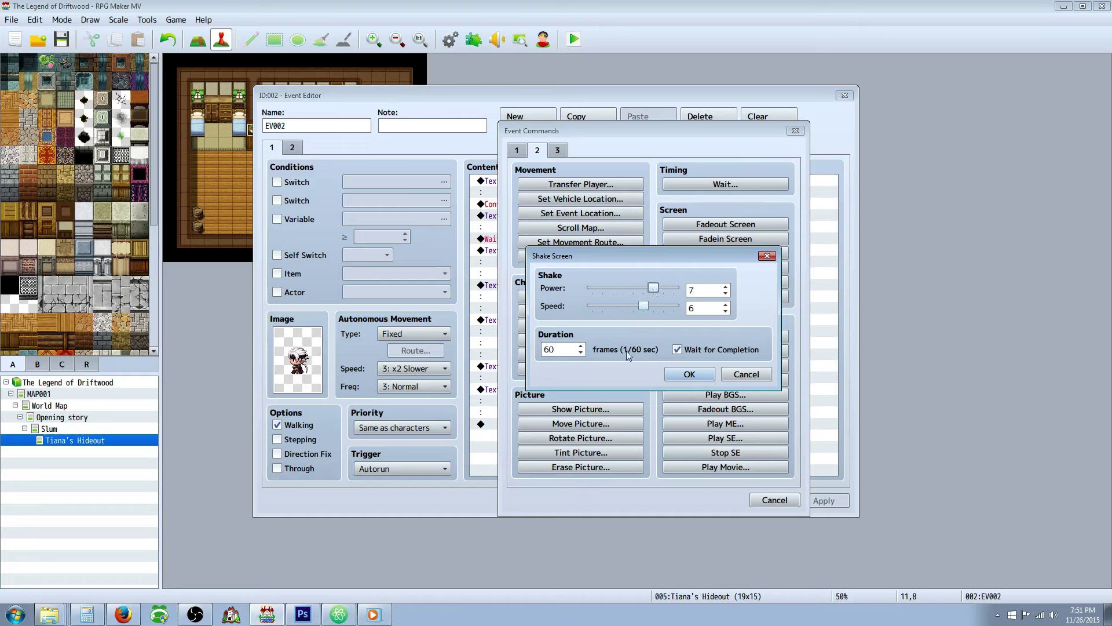
# Step: Set the screen shake duration to 150 frames and add the command to the event
pyautogui.click(568, 351)
pyautogui.press('BackSpace')
pyautogui.press('BackSpace')
pyautogui.press('BackSpace')
pyautogui.write('180')
pyautogui.press('BackSpace')
pyautogui.press('BackSpace')
pyautogui.write('50')
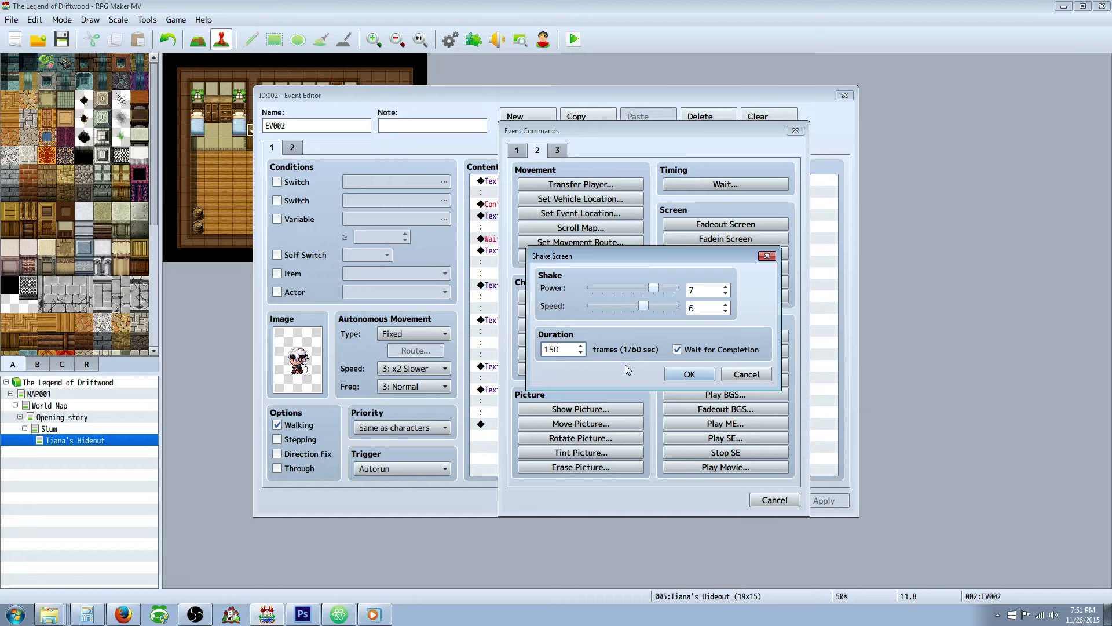
pyautogui.click(687, 375)
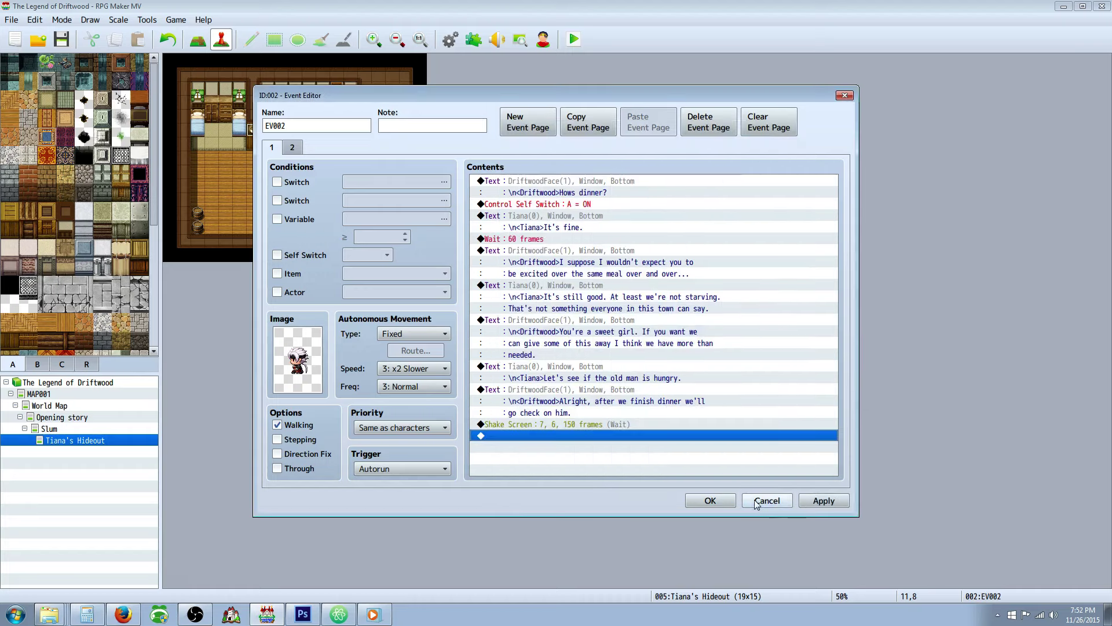
# Step: Add a Play SE command after the screen shake using the Crash sound at 80% pitch, and apply the event changes
pyautogui.rightClick(545, 434)
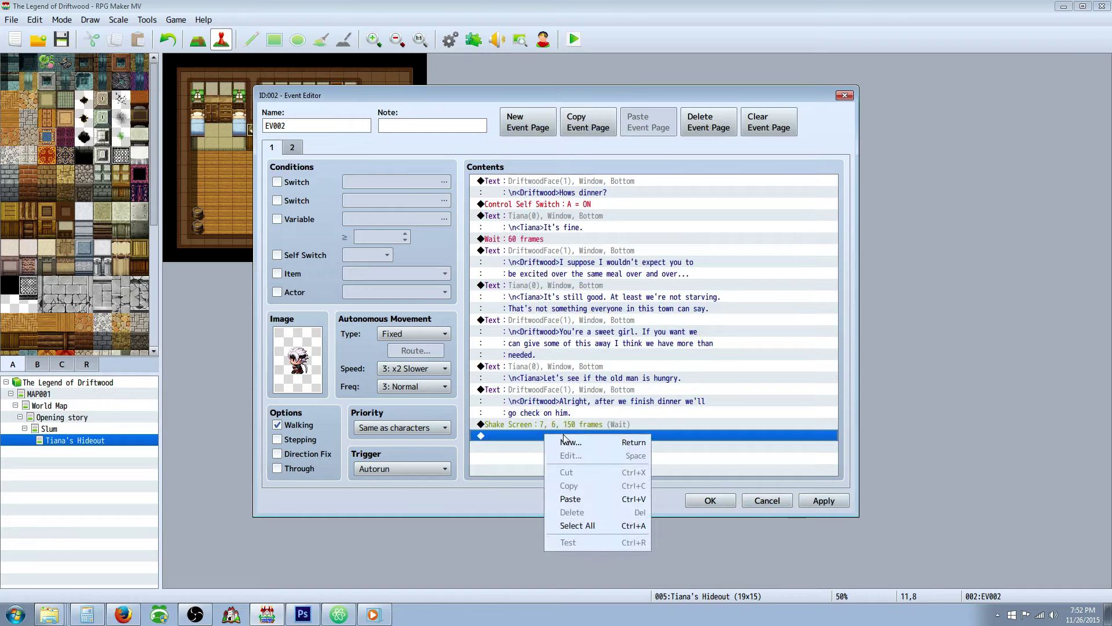
pyautogui.click(576, 443)
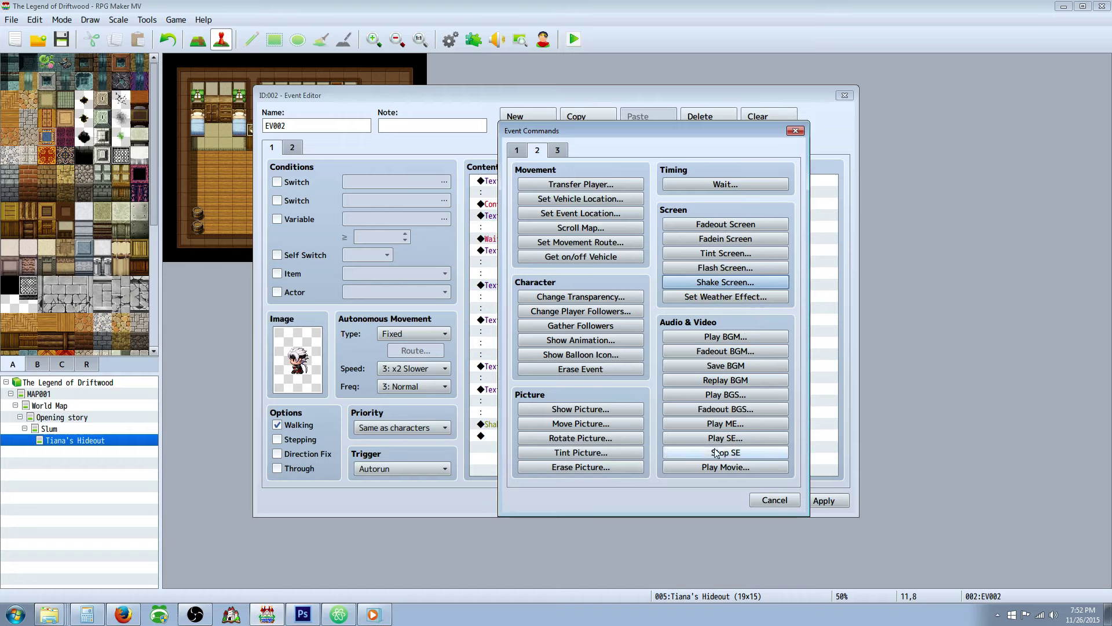
pyautogui.click(742, 439)
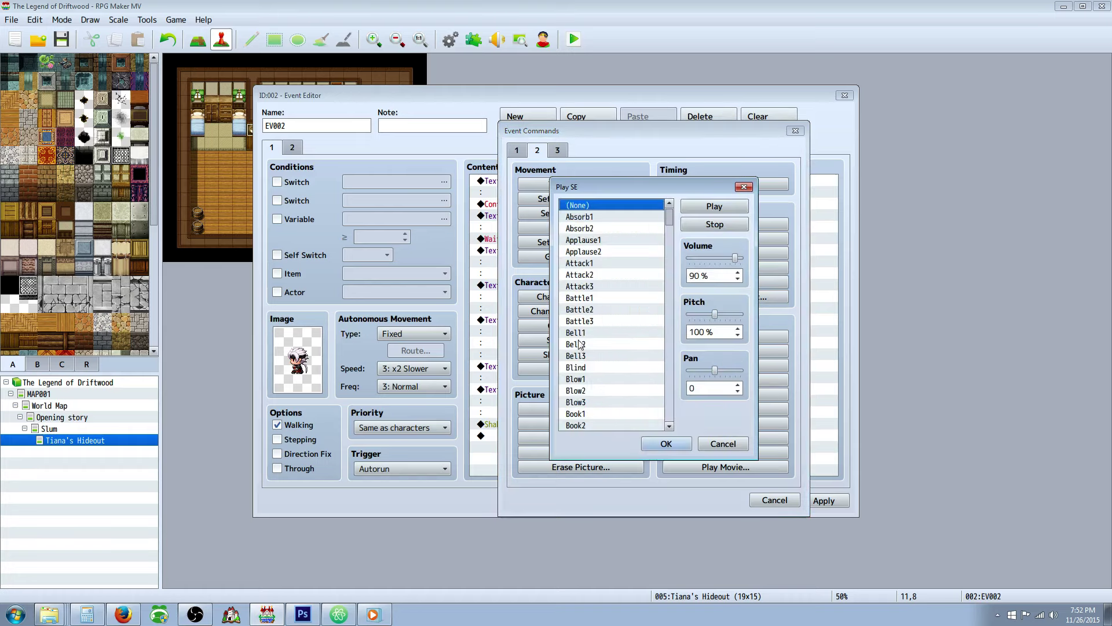
pyautogui.moveTo(672, 221); pyautogui.dragTo(670, 248)
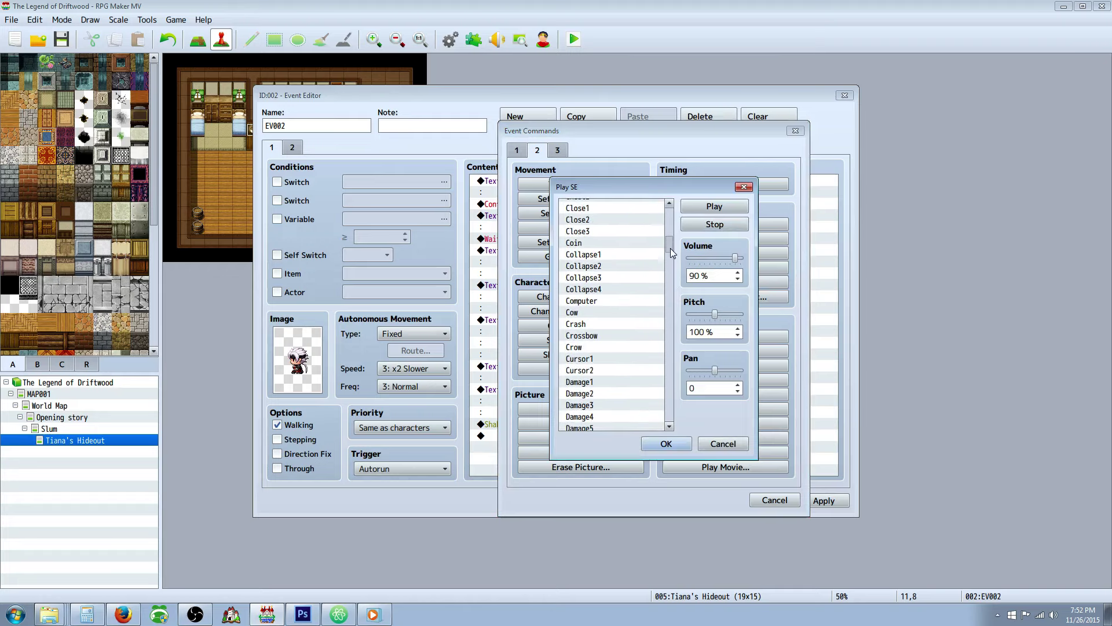
pyautogui.click(595, 324)
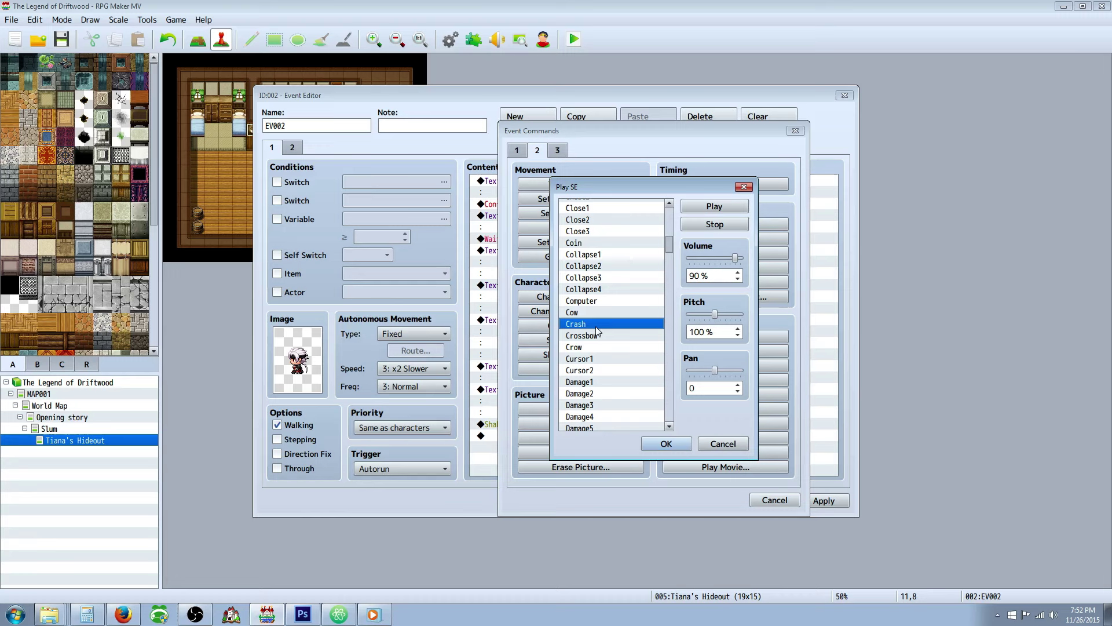
pyautogui.moveTo(715, 315); pyautogui.dragTo(706, 316)
pyautogui.click(666, 443)
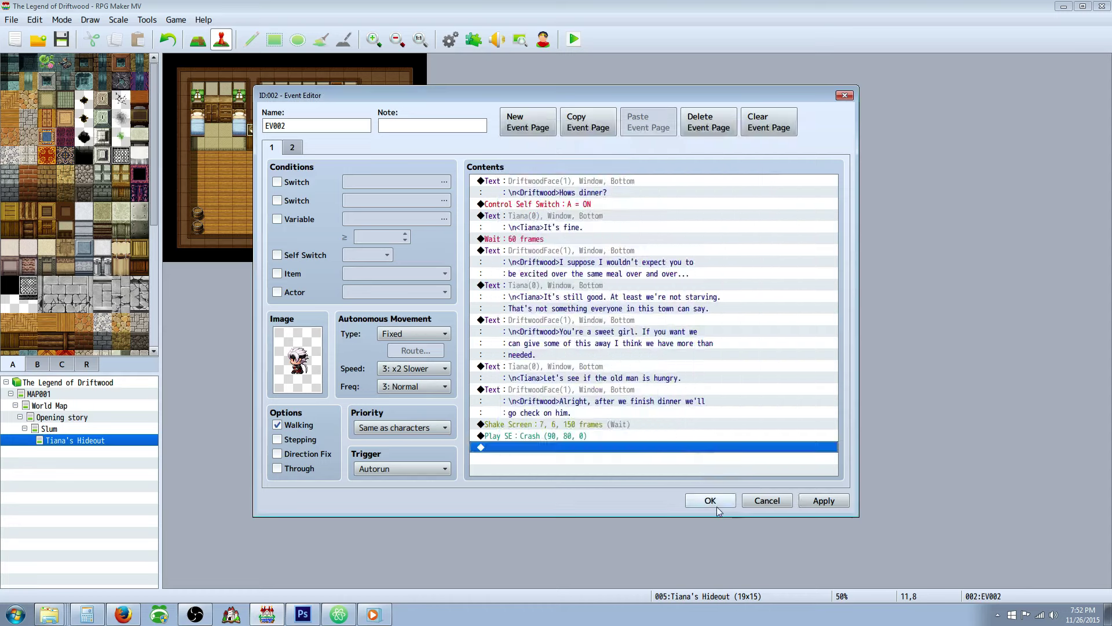
pyautogui.click(824, 501)
pyautogui.rightClick(556, 448)
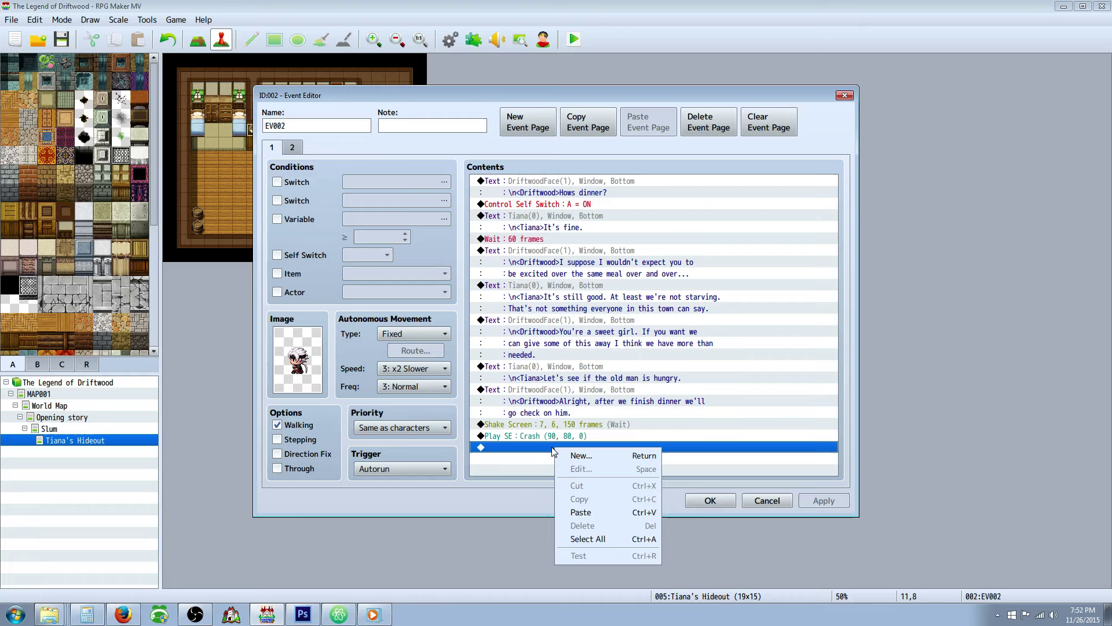
pyautogui.click(727, 425)
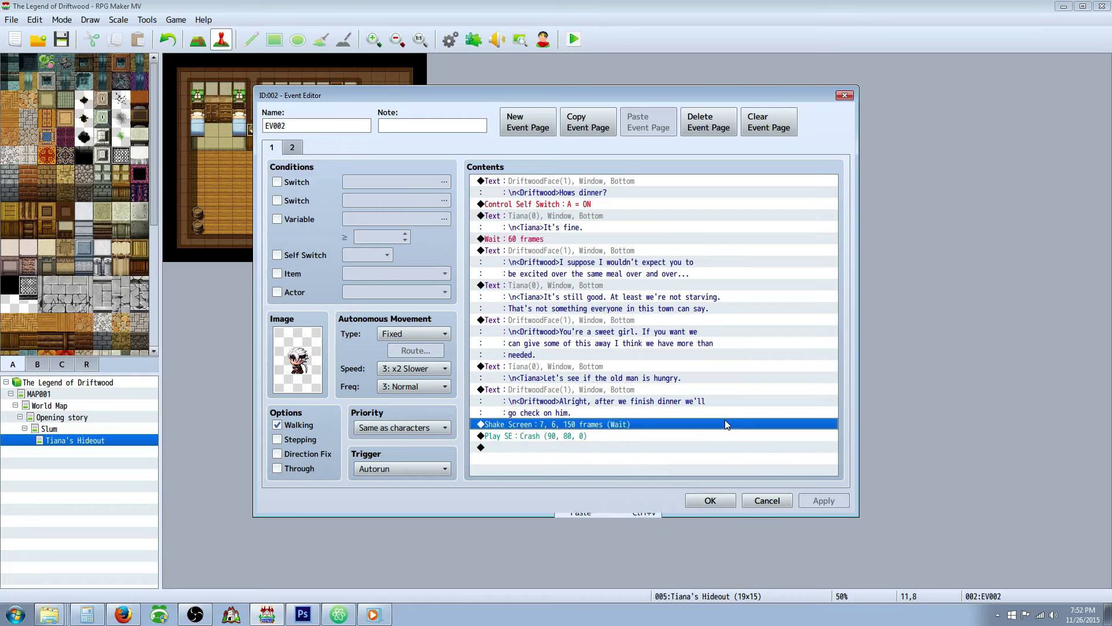
pyautogui.click(613, 438)
pyautogui.click(619, 448)
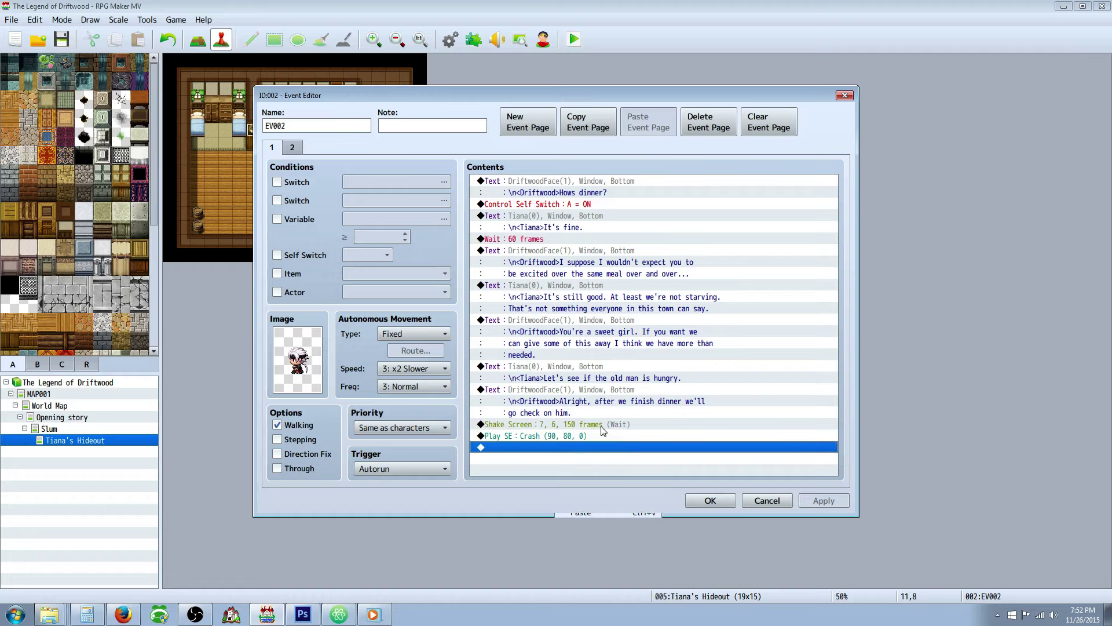
# Step: Close the event editor, start a playtest with a new game, and advance through the opening story dialogue
pyautogui.click(710, 500)
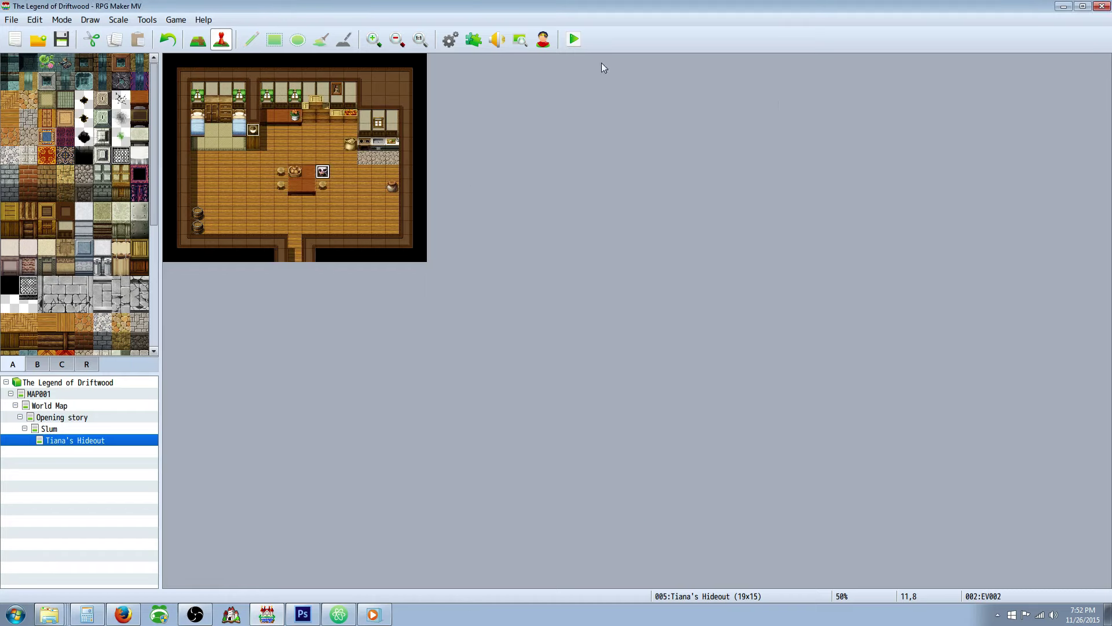
pyautogui.click(571, 39)
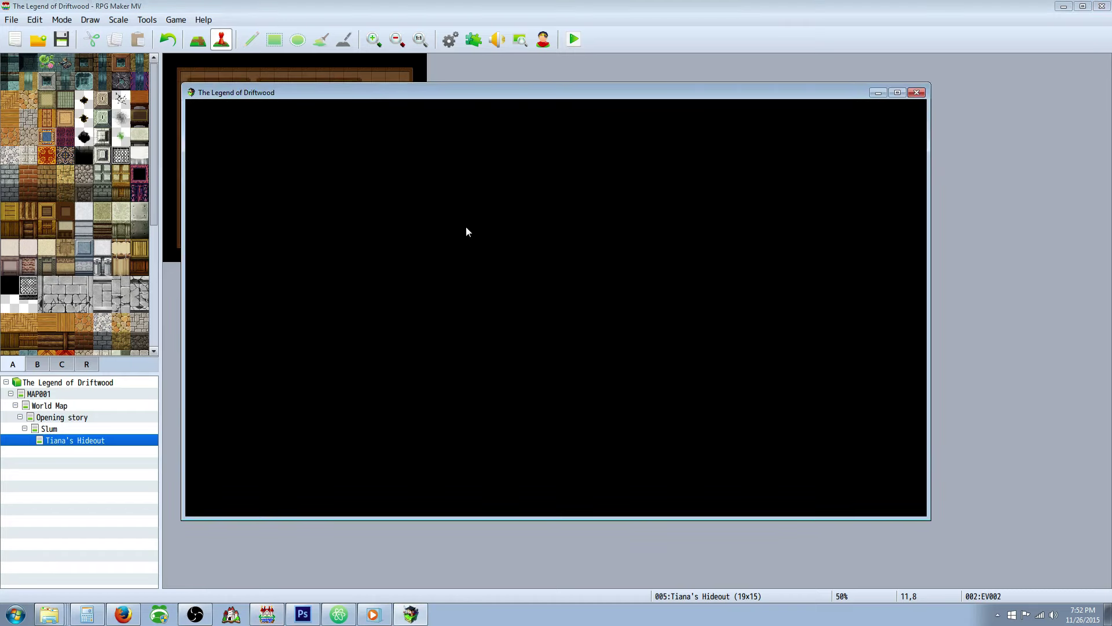
pyautogui.press('Return')
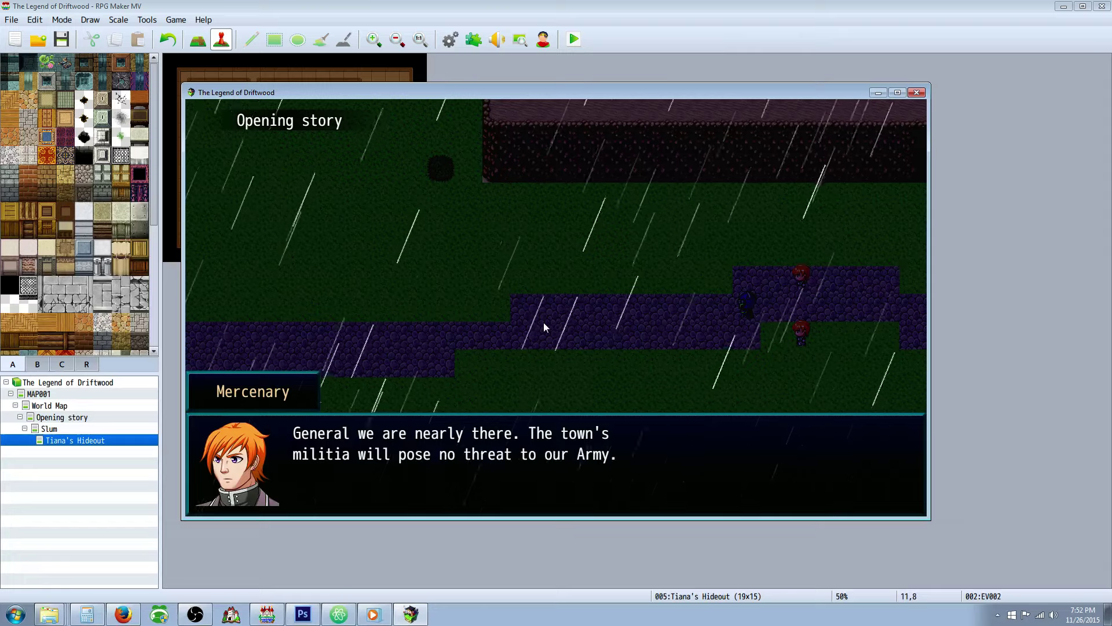
pyautogui.press('Return')
pyautogui.press('Return')
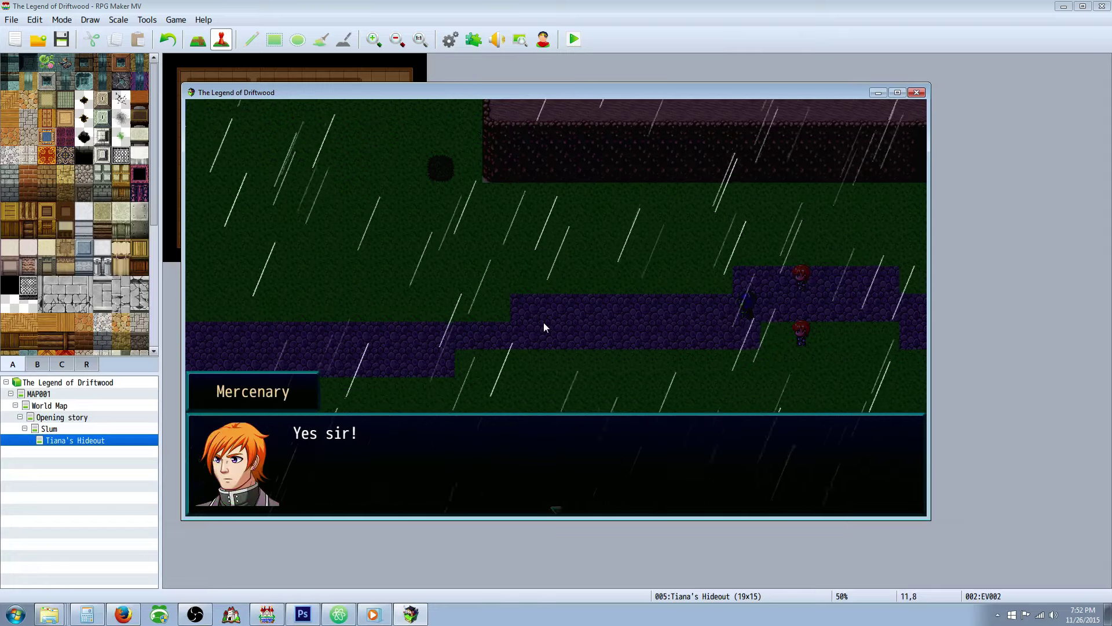
pyautogui.press('Return')
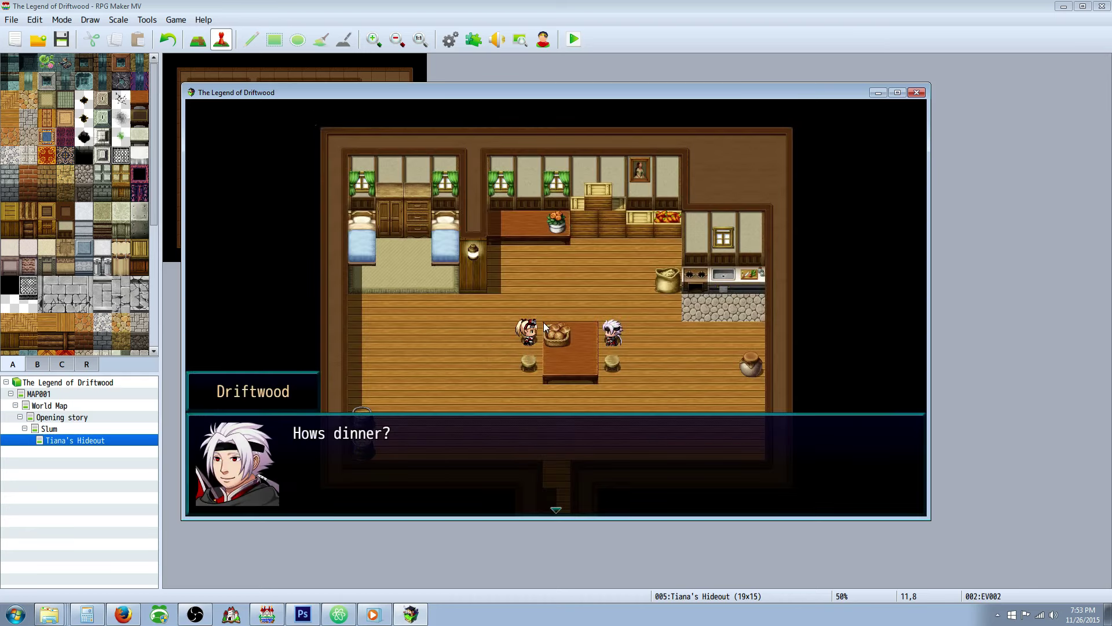
# Step: Play through the whole Driftwood and Tiana dinner conversation to check the event, and close the playtest
pyautogui.press('Return')
pyautogui.press('Return')
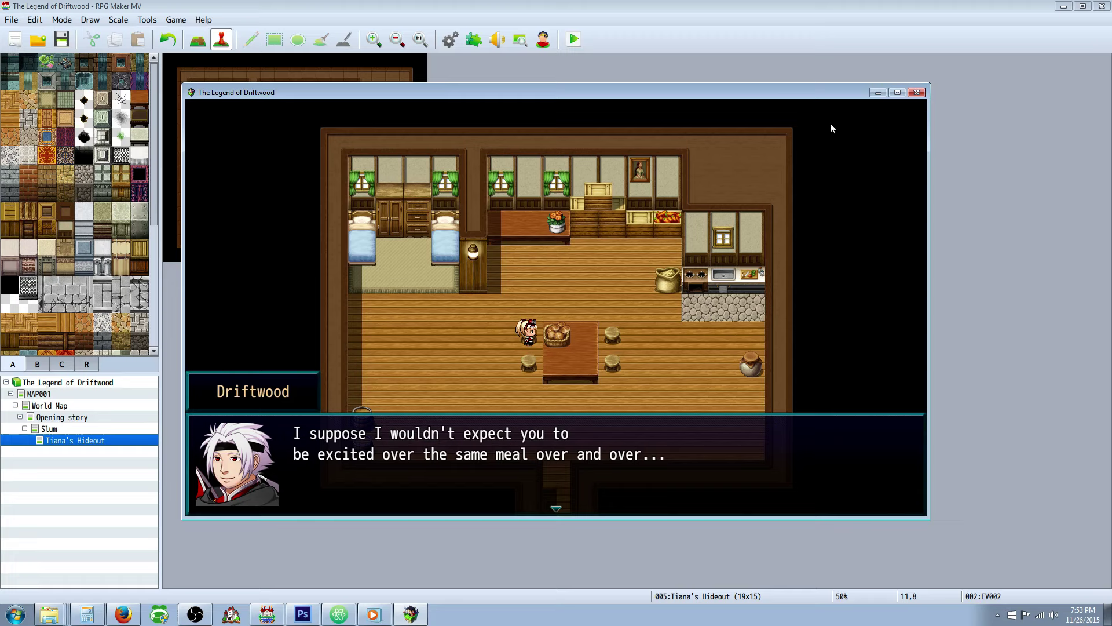
pyautogui.press('Return')
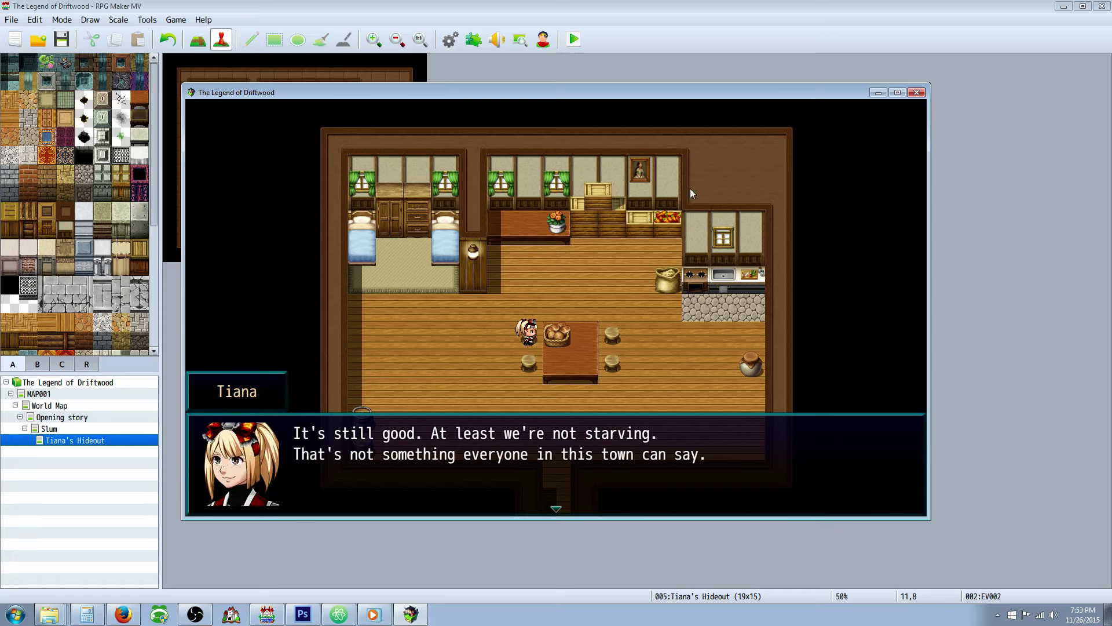
pyautogui.press('Return')
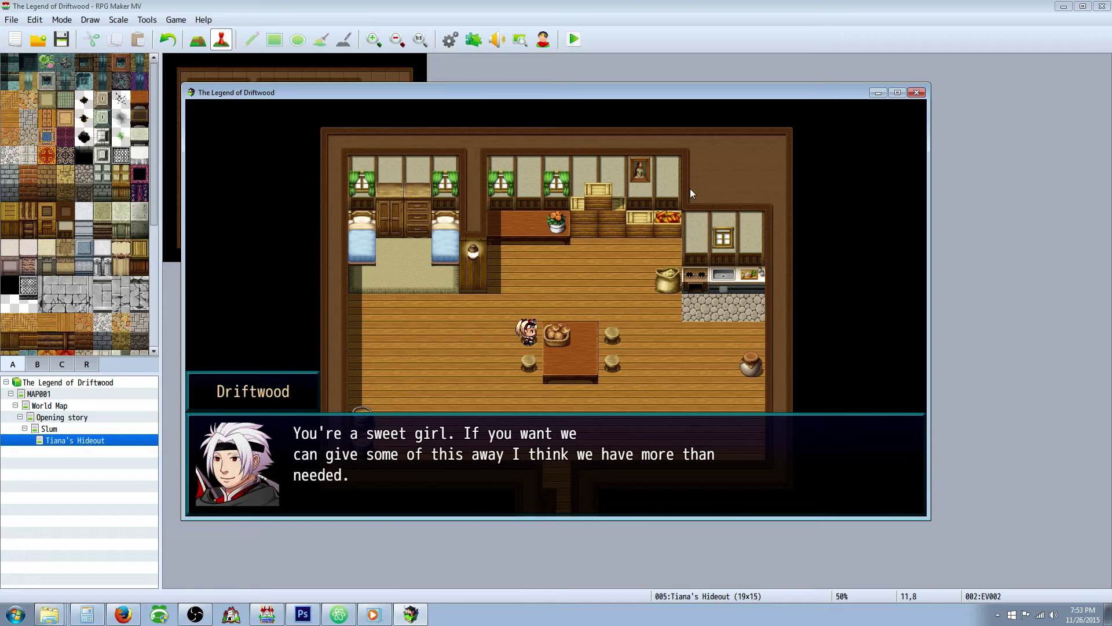
pyautogui.press('Return')
pyautogui.press('Return')
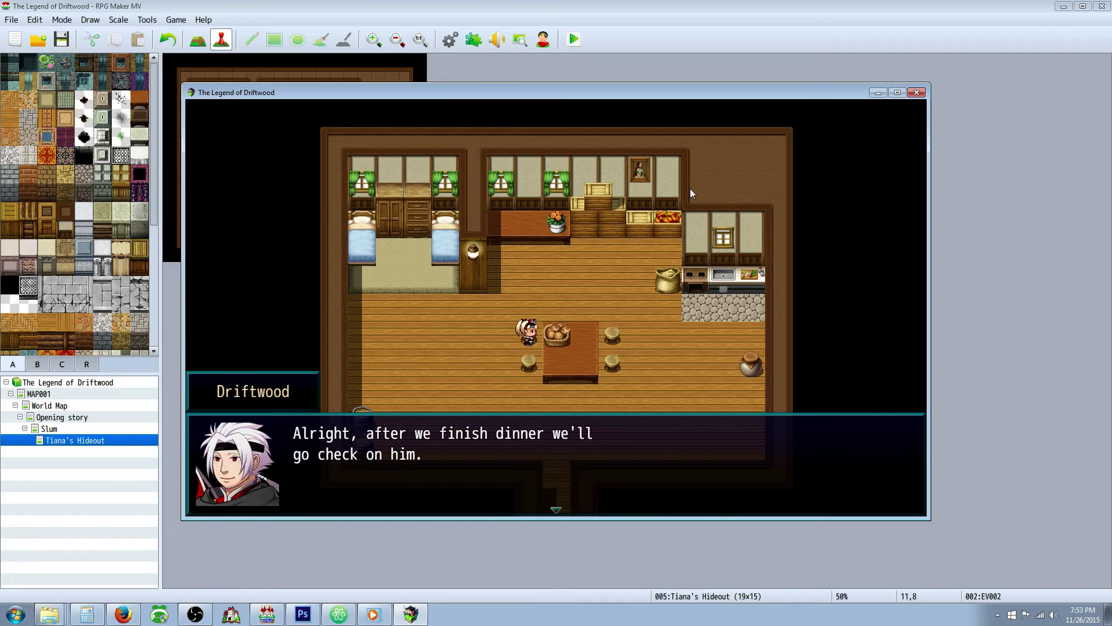
pyautogui.press('Return')
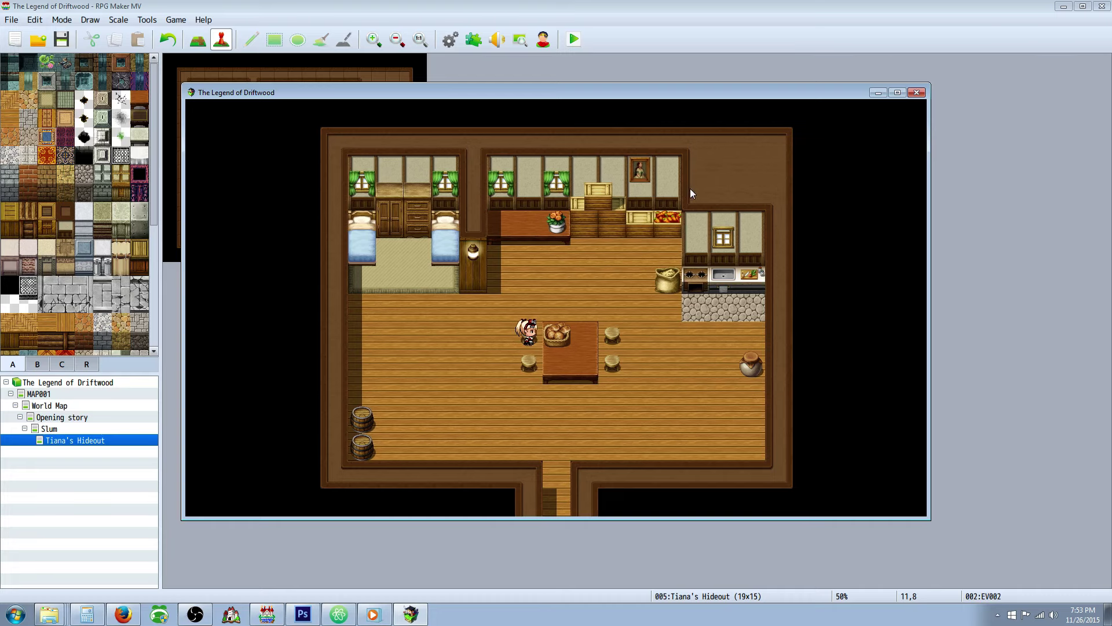
pyautogui.click(917, 93)
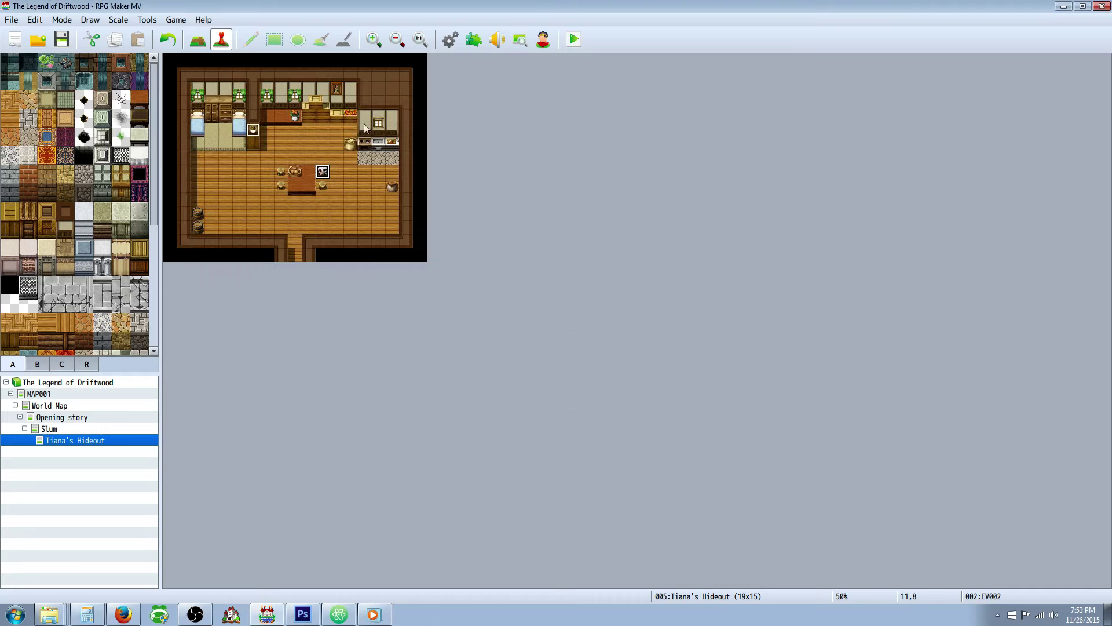
# Step: Move the dinner event's Control Self Switch A = ON command to the end of its contents, after the Crash sound, and apply it
pyautogui.rightClick(322, 173)
pyautogui.click(348, 178)
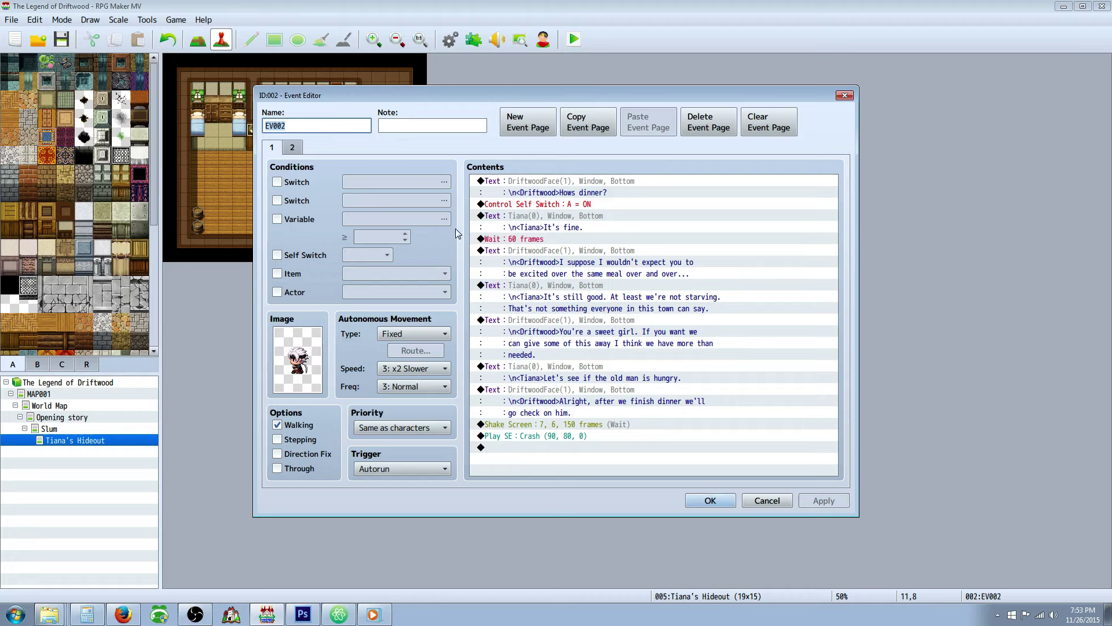
pyautogui.rightClick(512, 206)
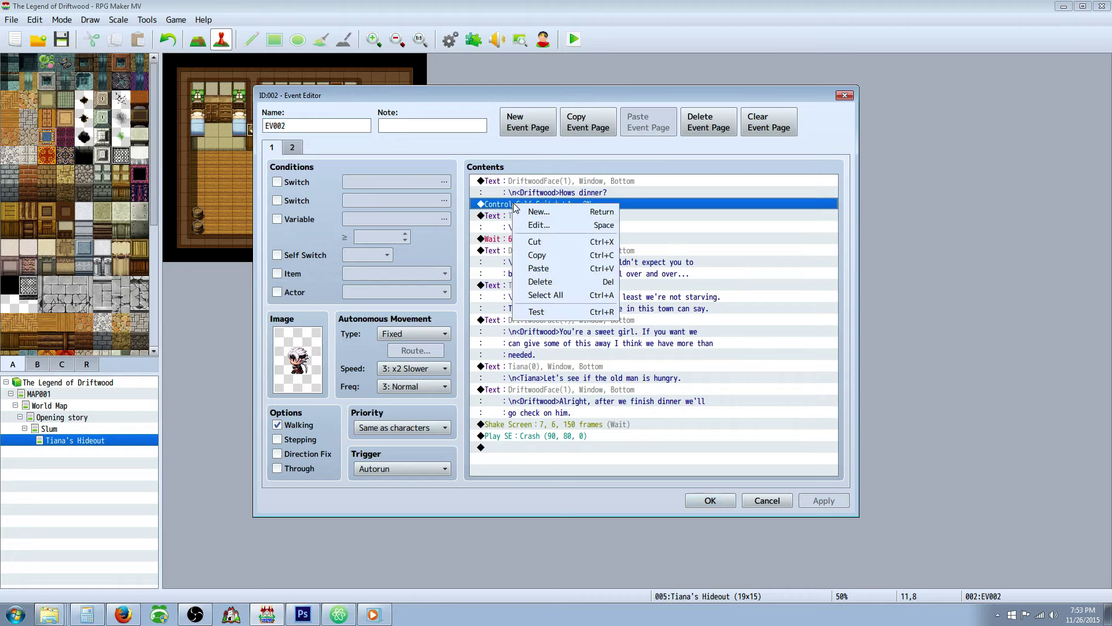
pyautogui.click(524, 241)
pyautogui.click(537, 437)
pyautogui.rightClick(537, 440)
pyautogui.click(557, 507)
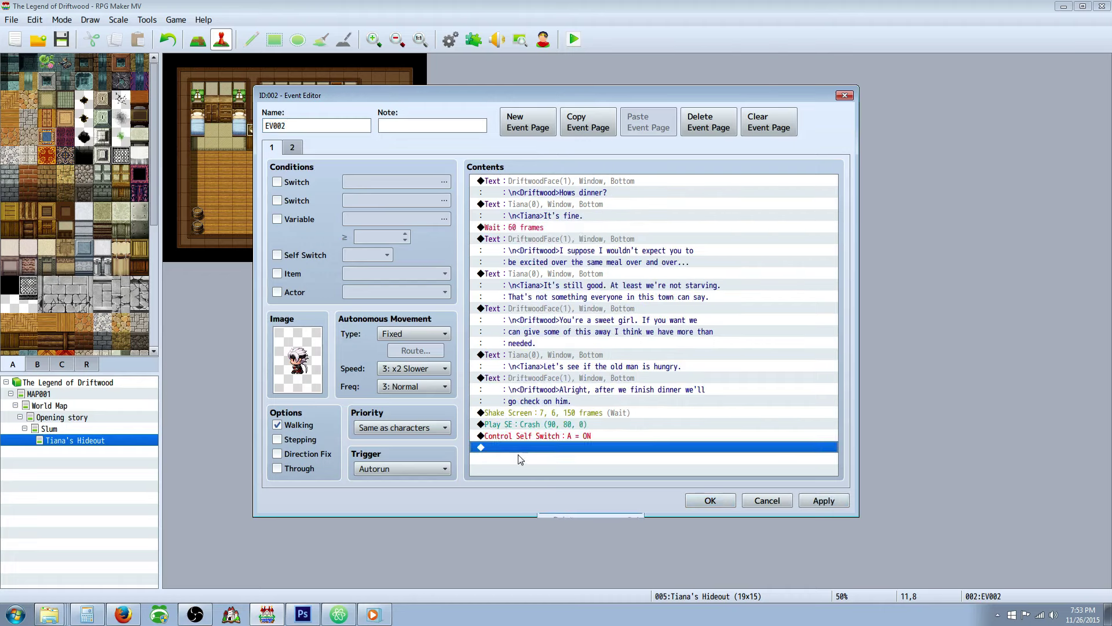
pyautogui.click(824, 501)
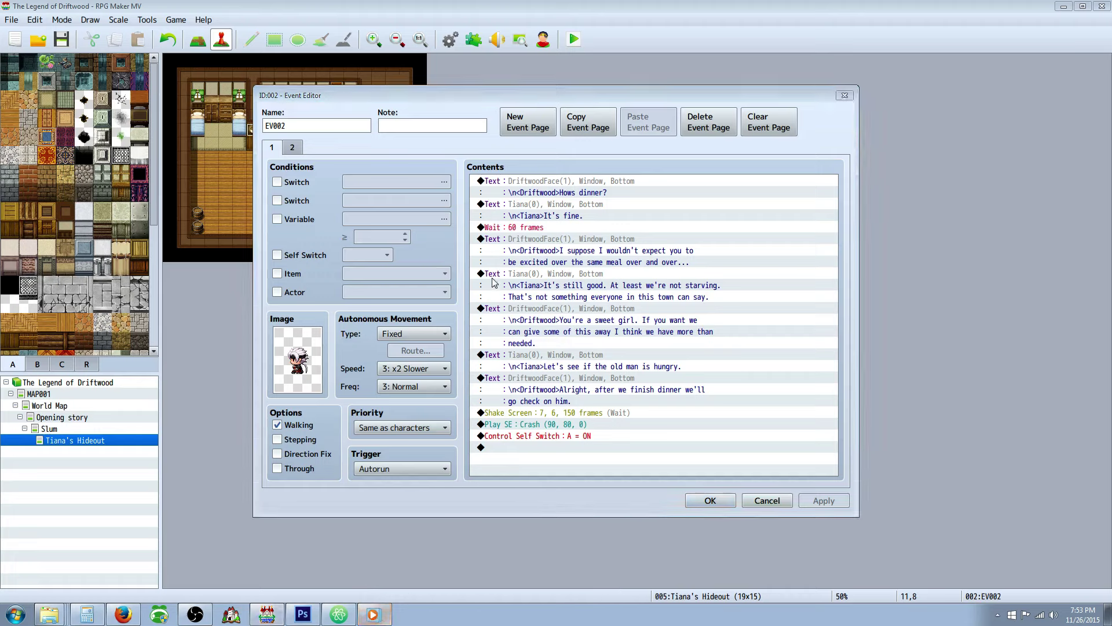
# Step: Add a Comment command reading "bgm," at the end of the dinner event's contents and apply it
pyautogui.click(571, 460)
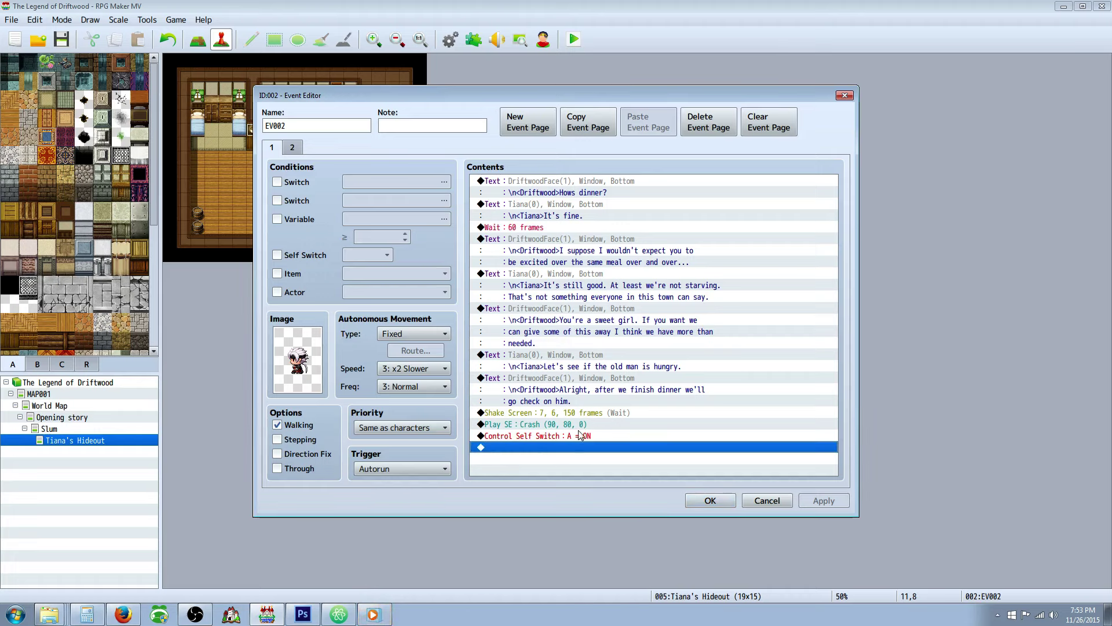
pyautogui.rightClick(509, 447)
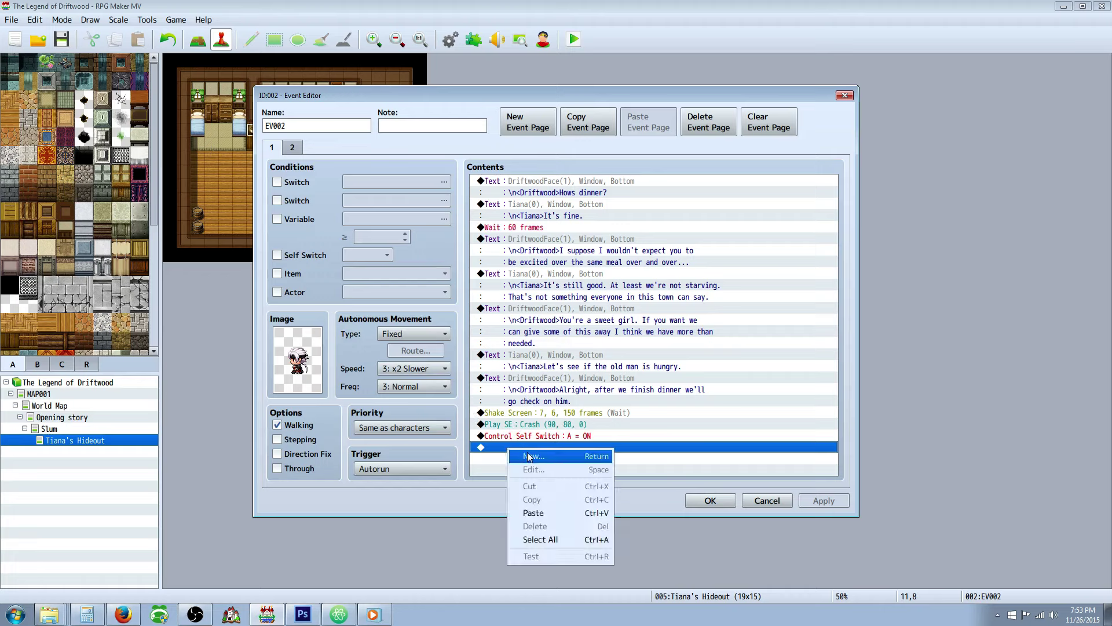
pyautogui.click(524, 456)
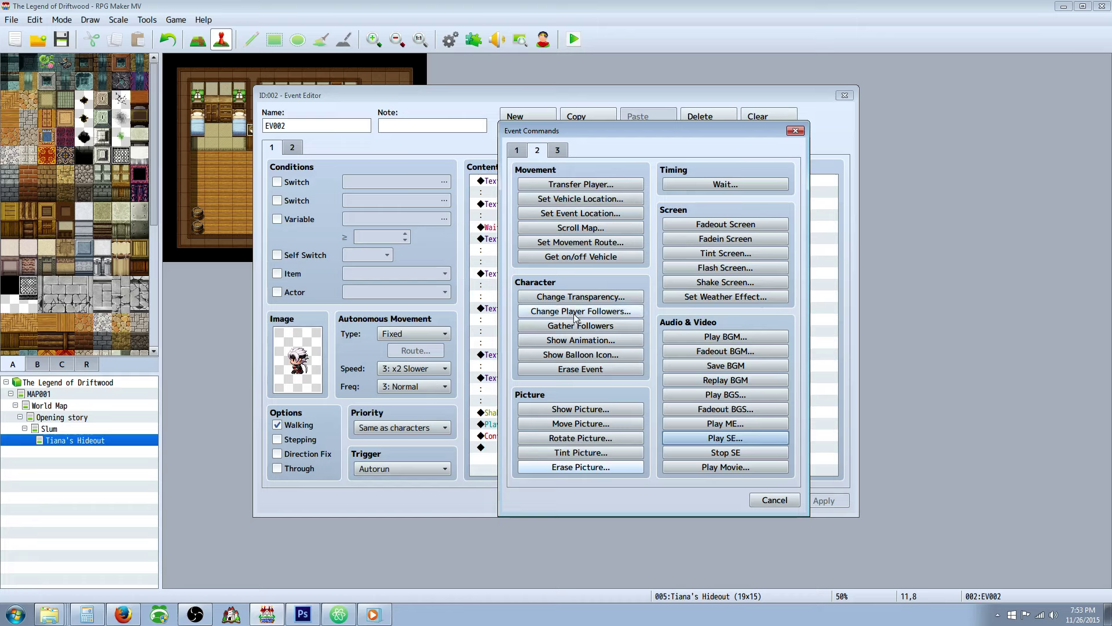
pyautogui.click(517, 150)
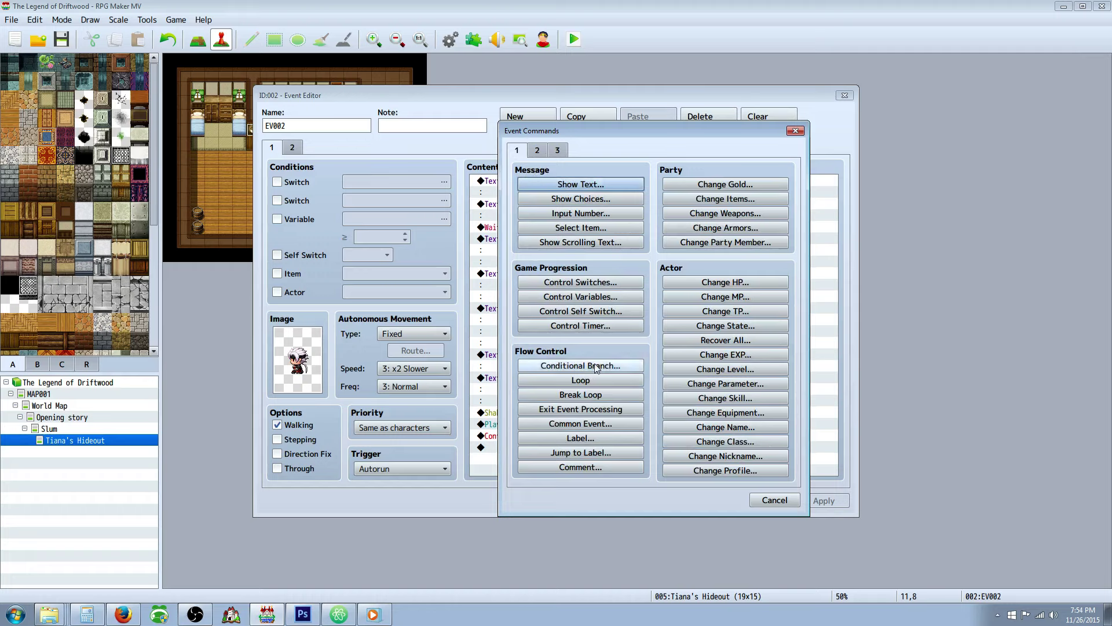
pyautogui.click(596, 468)
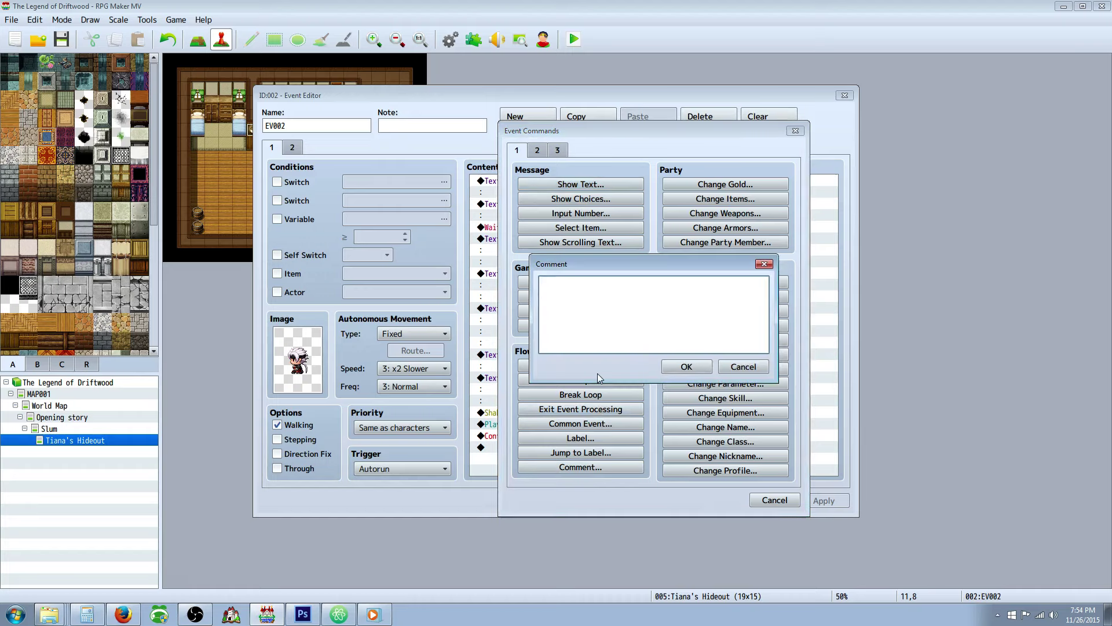
pyautogui.write('bgm,')
pyautogui.click(689, 368)
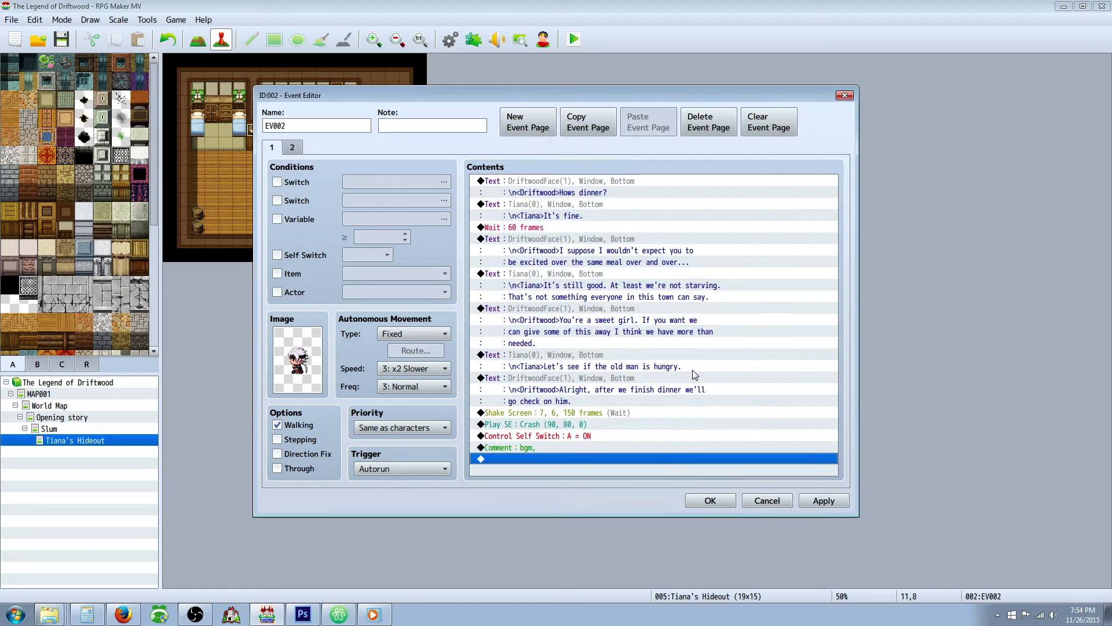
pyautogui.click(821, 500)
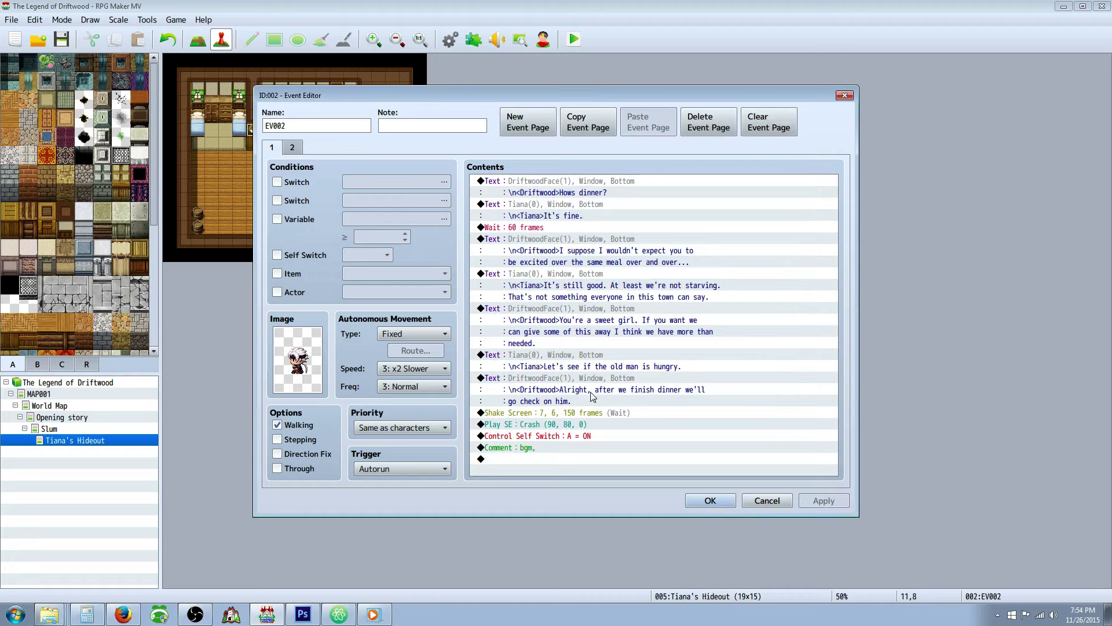
# Step: Move the "bgm," comment so it sits between the Crash sound and the Control Self Switch command
pyautogui.click(545, 460)
pyautogui.rightClick(545, 463)
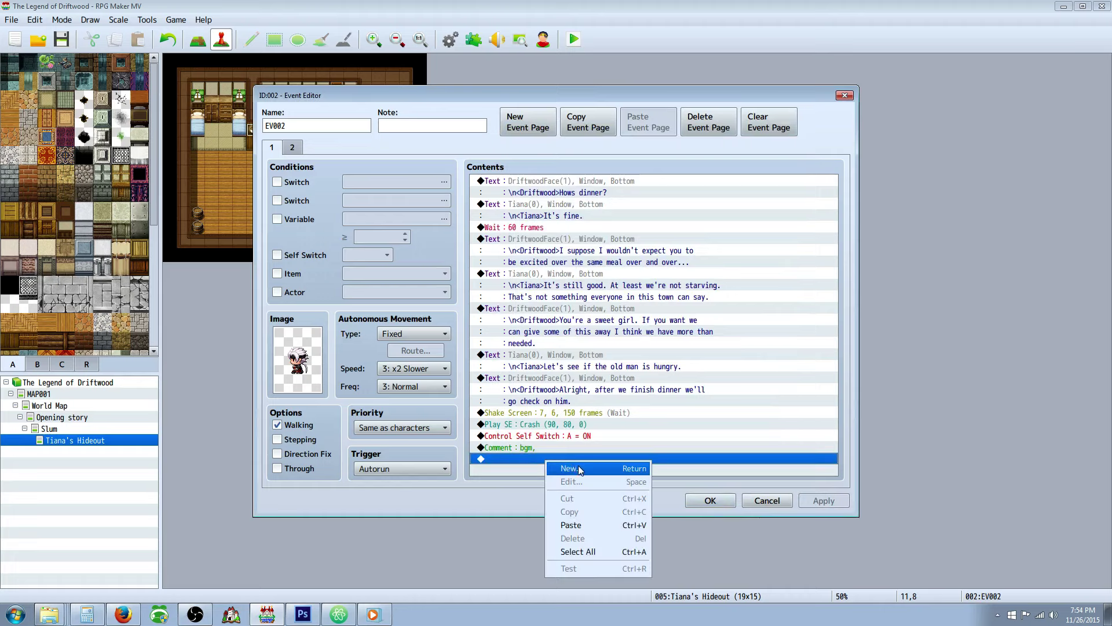
pyautogui.click(536, 449)
pyautogui.rightClick(528, 449)
pyautogui.click(548, 485)
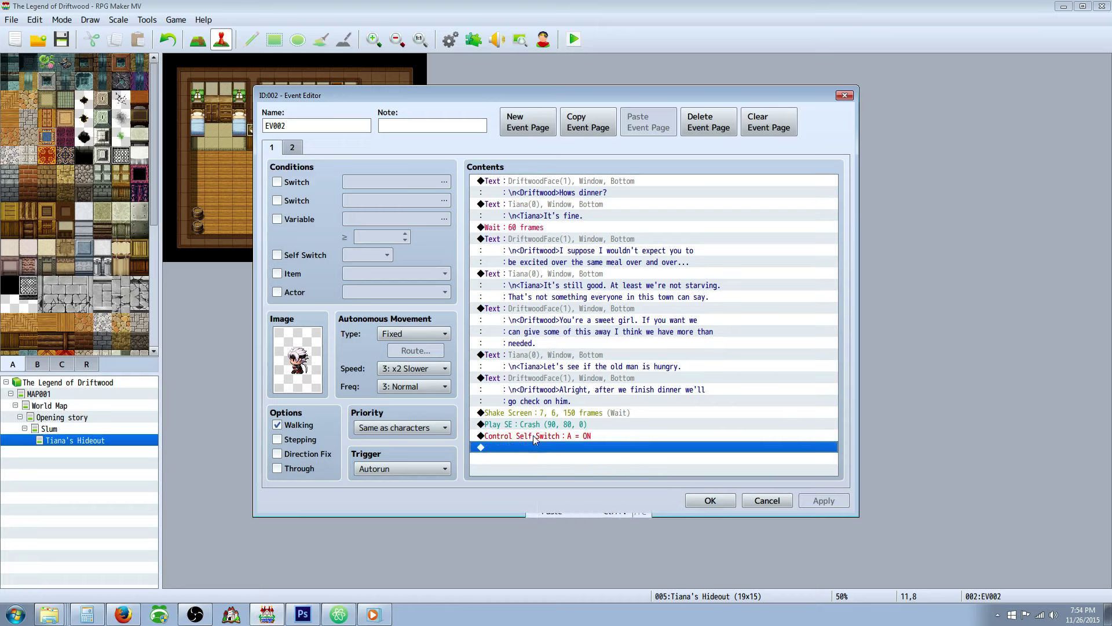
pyautogui.rightClick(533, 436)
pyautogui.click(559, 501)
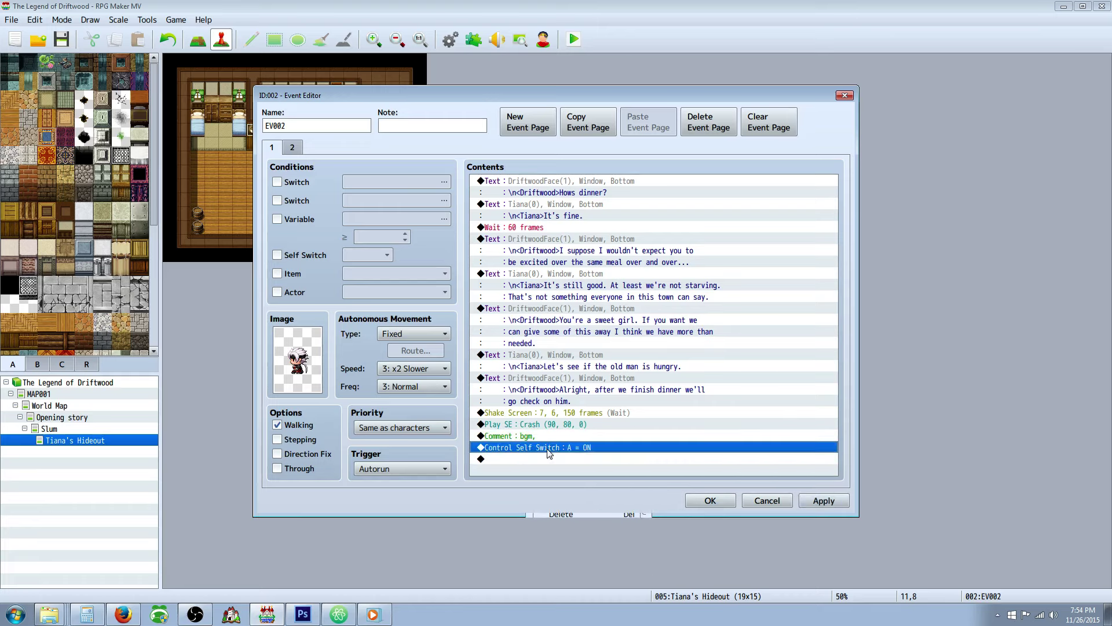
# Step: Duplicate Driftwood's "Alright, after we finish dinner" text command directly before the Control Self Switch command
pyautogui.click(548, 378)
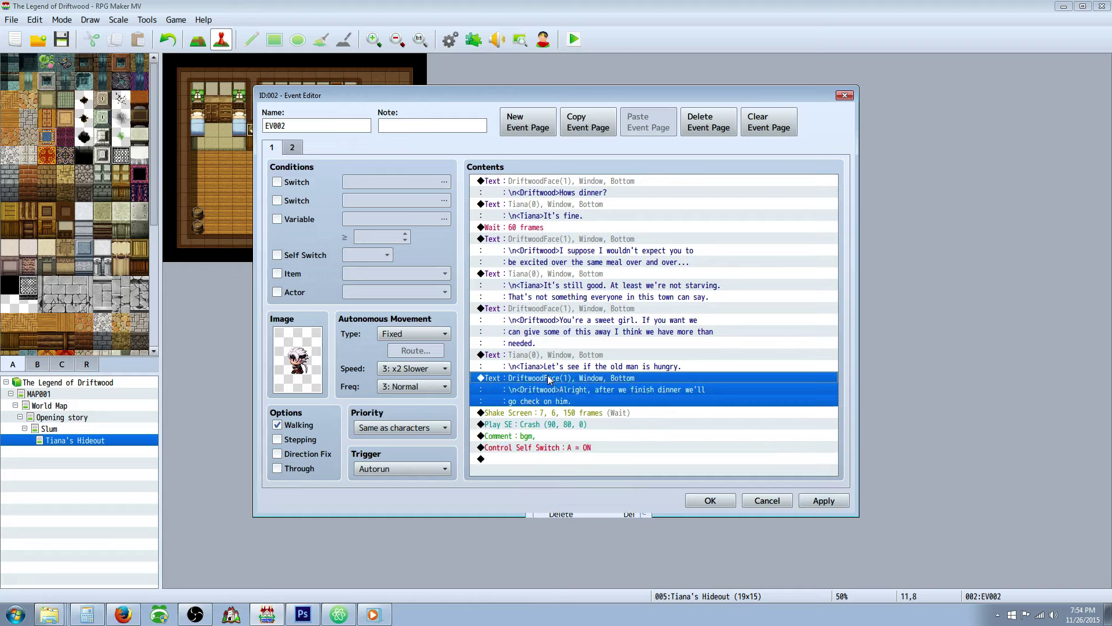
pyautogui.rightClick(548, 378)
pyautogui.click(580, 427)
pyautogui.click(538, 447)
pyautogui.rightClick(538, 448)
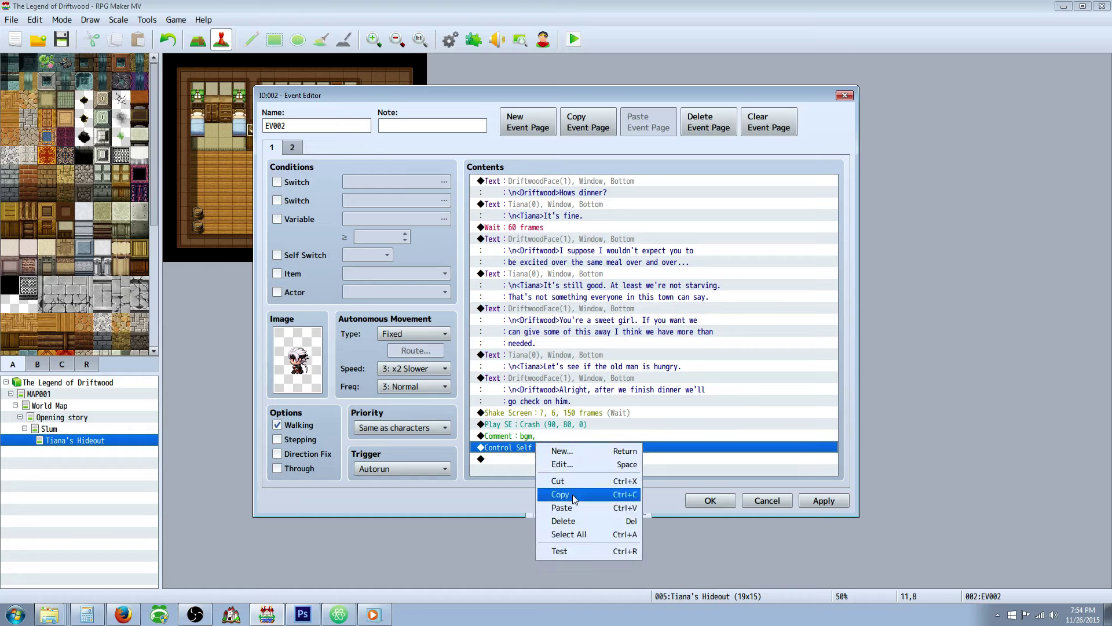
pyautogui.click(560, 512)
# Step: Change the duplicated Driftwood line to "Stay here, and hide! I'll go check.", keeping his name tag
pyautogui.rightClick(536, 439)
pyautogui.click(557, 459)
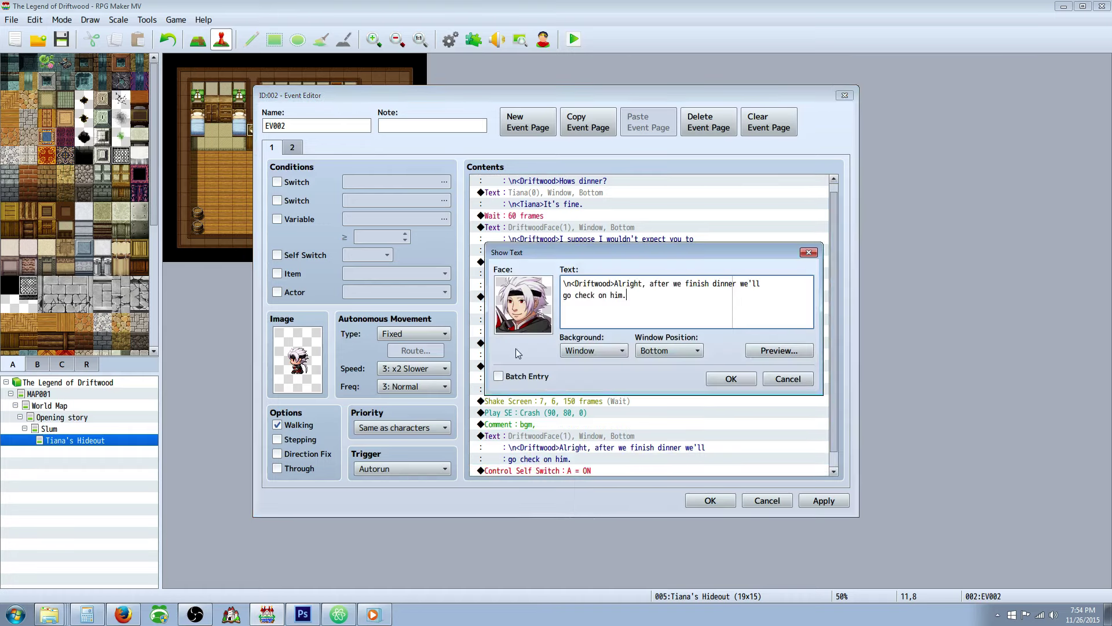
pyautogui.moveTo(632, 299); pyautogui.dragTo(616, 283)
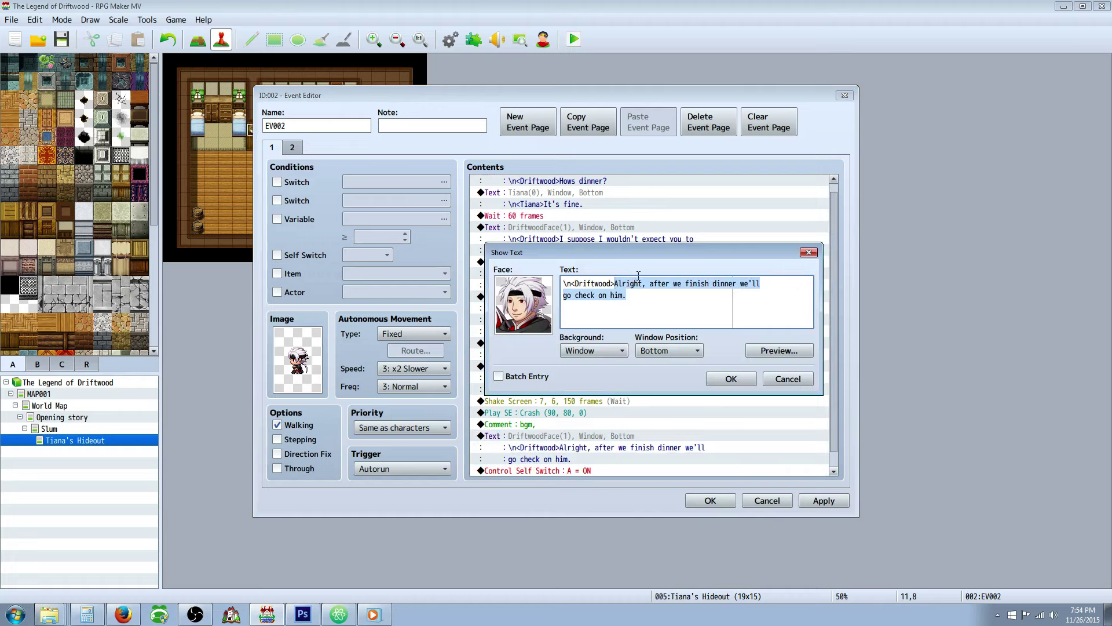
pyautogui.write('tay ')
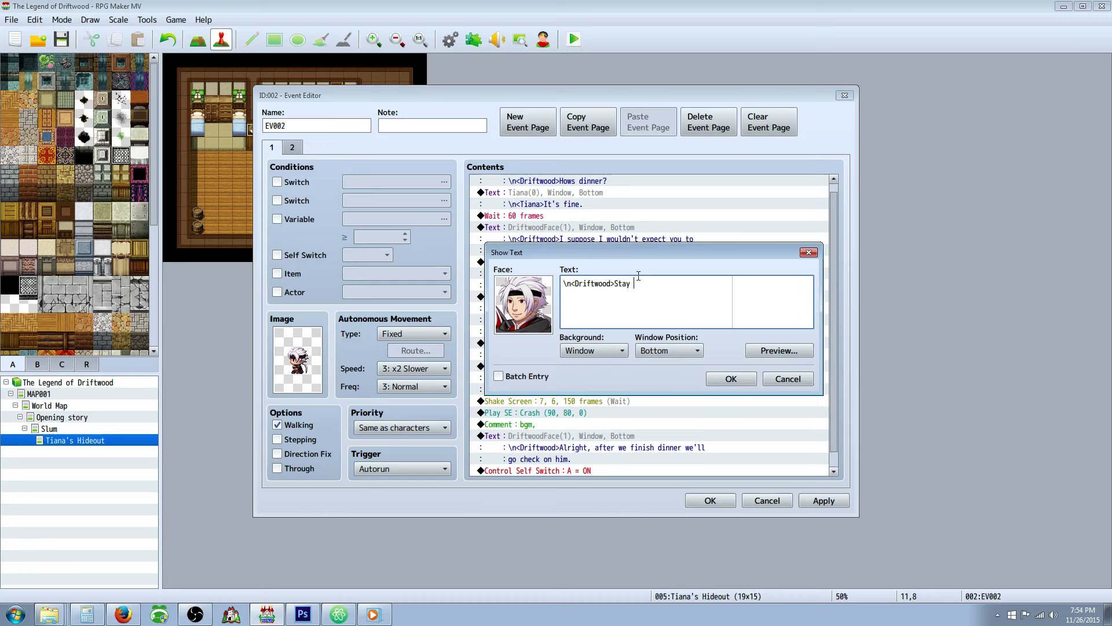
pyautogui.write("here, and hide! I'll go check.")
pyautogui.click(731, 378)
# Step: Duplicate Tiana's "Let's see if the old man is hungry." text command directly before Driftwood's "Stay here, and hide!" line
pyautogui.click(549, 364)
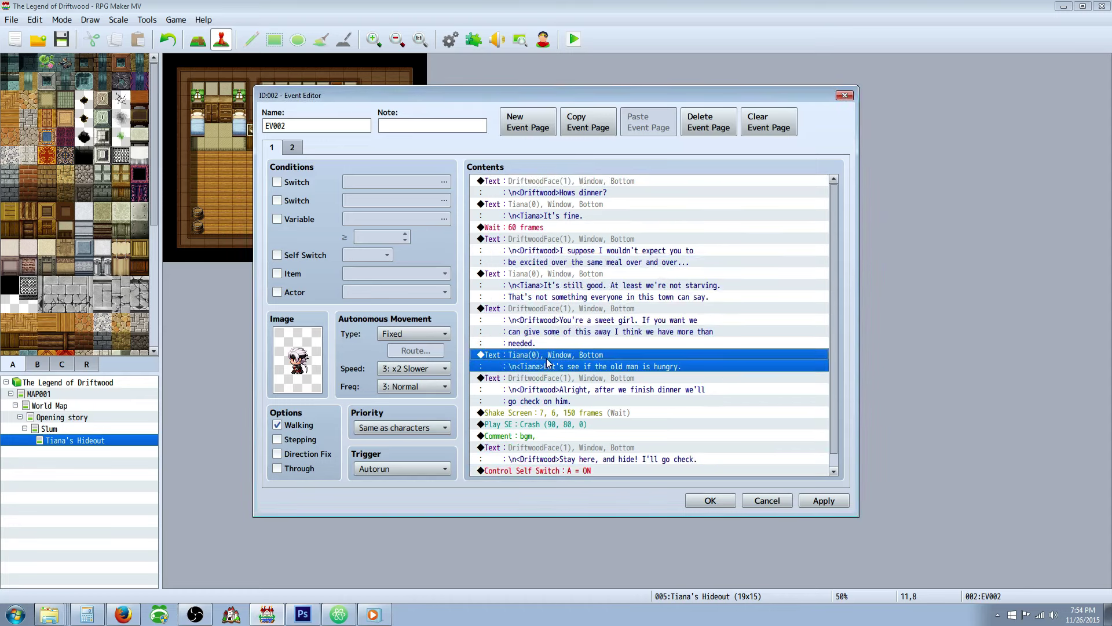
pyautogui.rightClick(549, 364)
pyautogui.click(559, 432)
pyautogui.click(545, 452)
pyautogui.rightClick(545, 452)
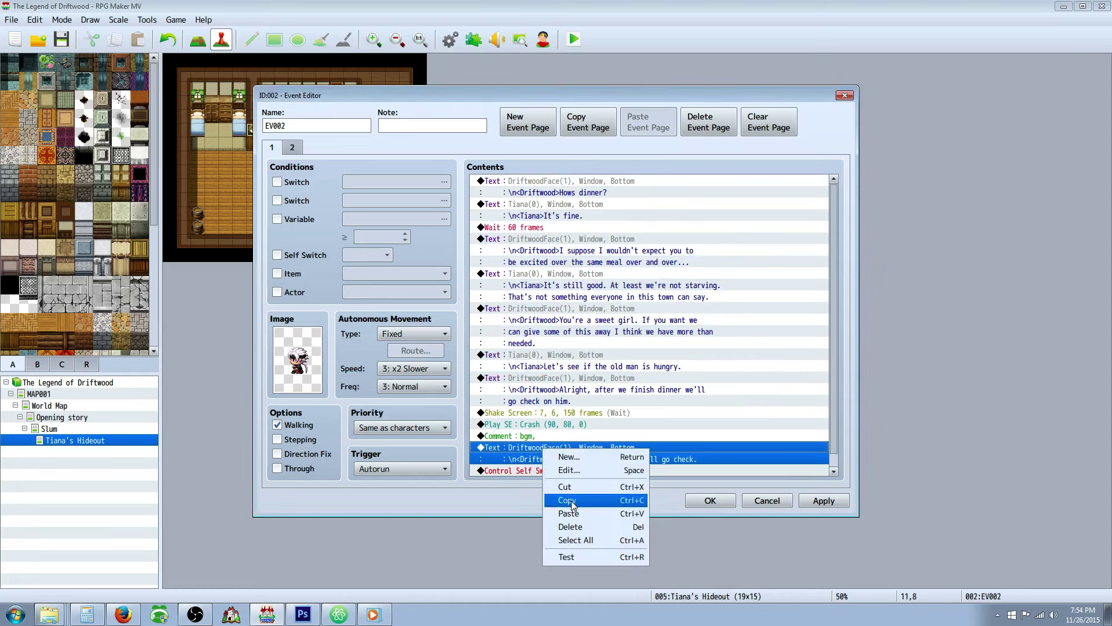
pyautogui.click(568, 513)
# Step: Change the duplicated Tiana line to "What was that?!", keeping her name tag
pyautogui.rightClick(554, 417)
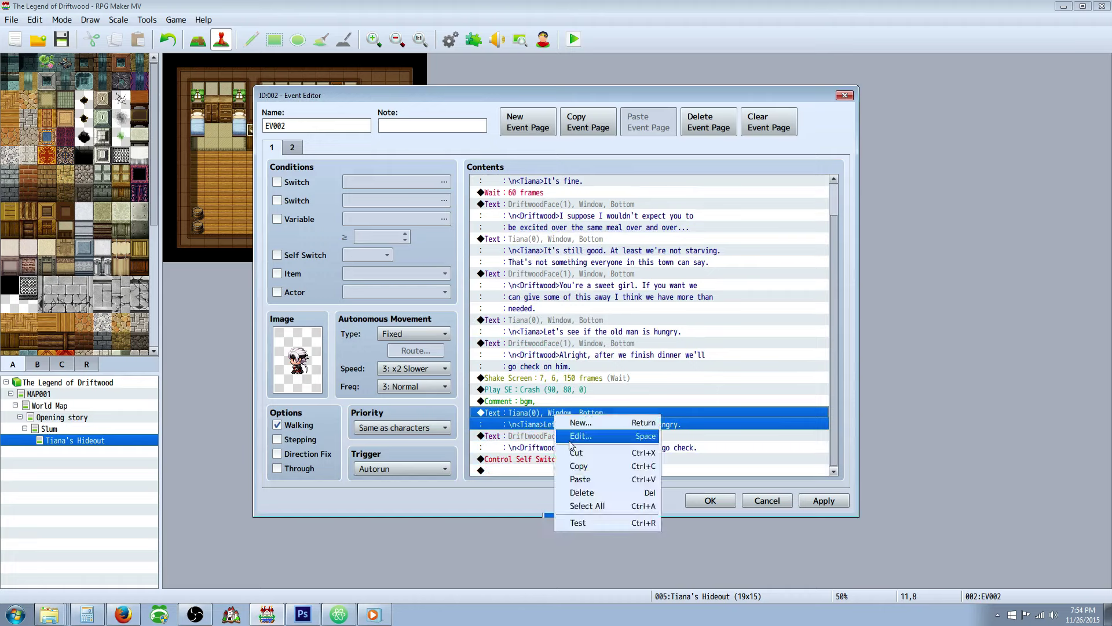
pyautogui.click(568, 436)
pyautogui.moveTo(601, 284); pyautogui.dragTo(793, 285)
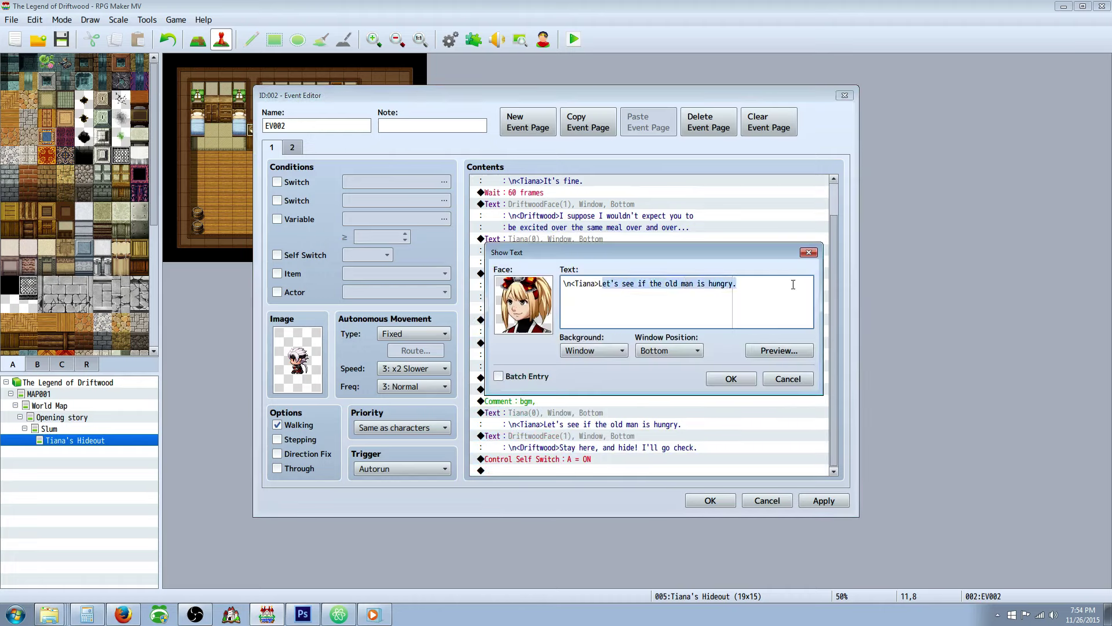
pyautogui.press('BackSpace')
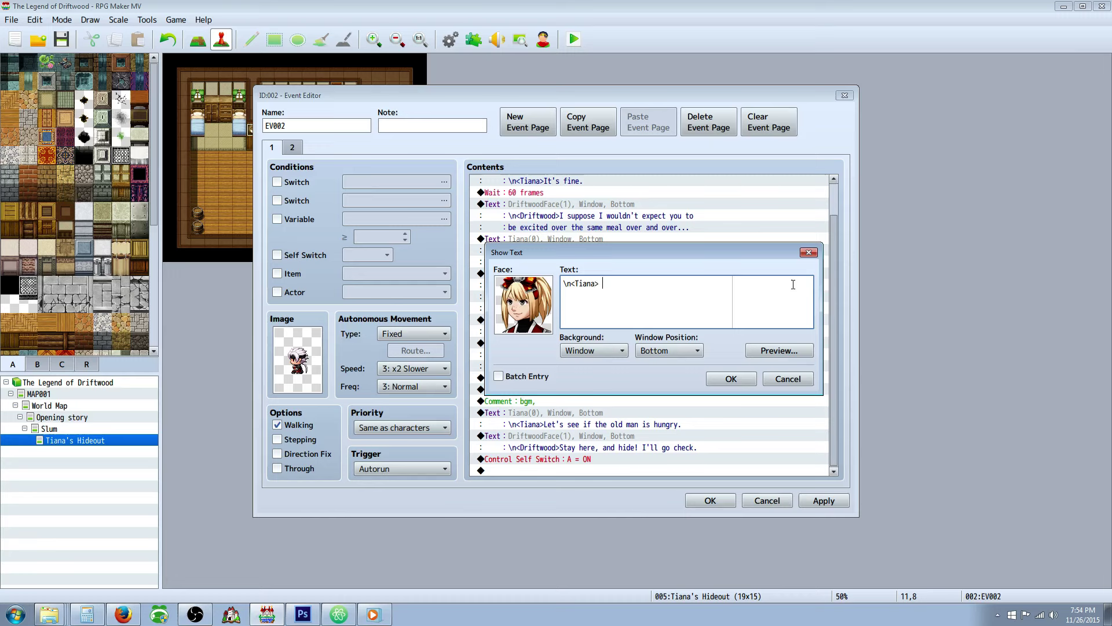
pyautogui.write('> Wh')
pyautogui.press('BackSpace')
pyautogui.press('BackSpace')
pyautogui.press('BackSpace')
pyautogui.write('What was tha')
pyautogui.click(731, 379)
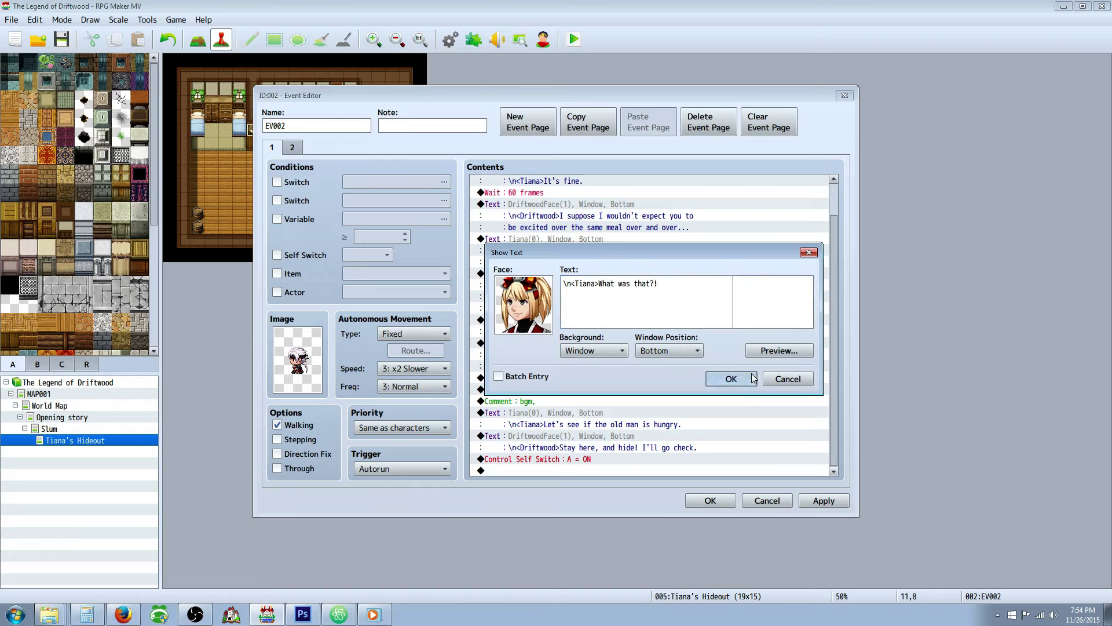
pyautogui.click(617, 452)
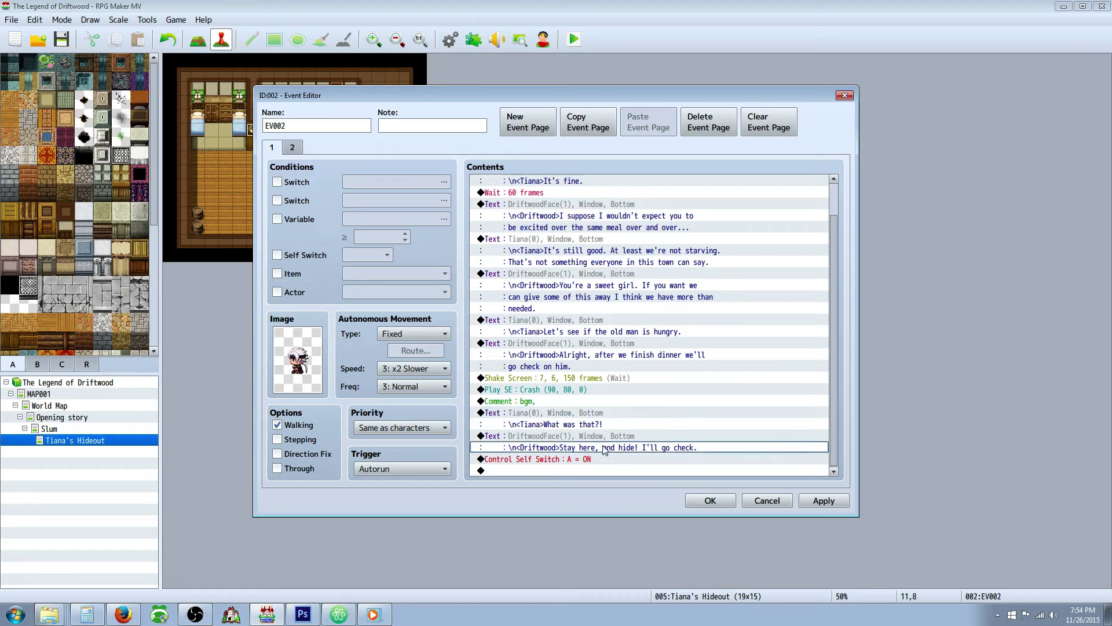
pyautogui.click(587, 457)
pyautogui.rightClick(571, 460)
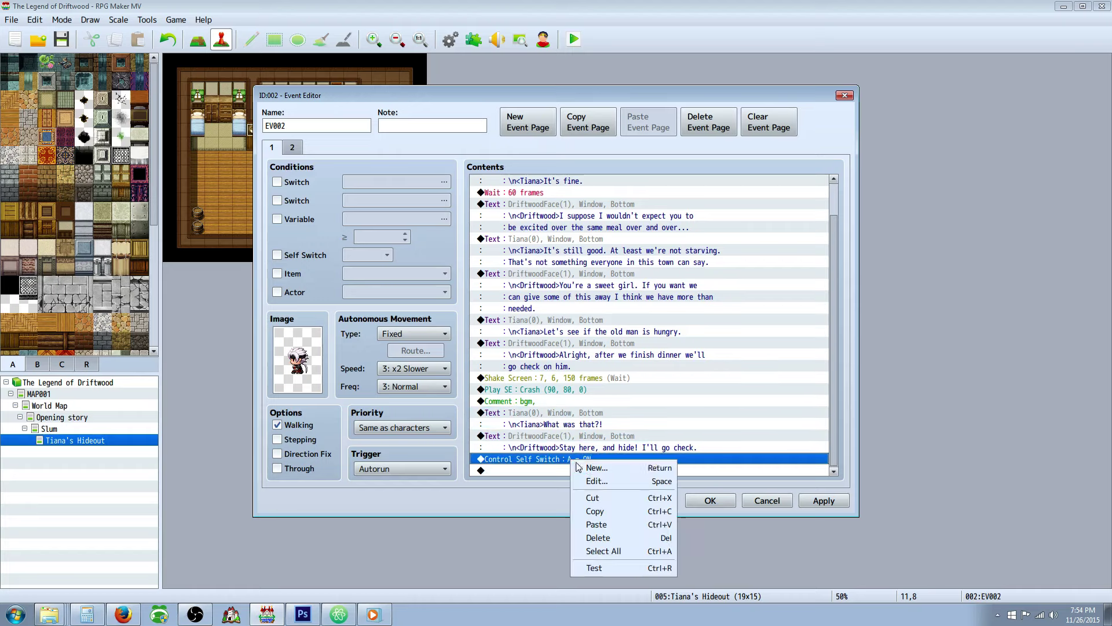
pyautogui.click(588, 469)
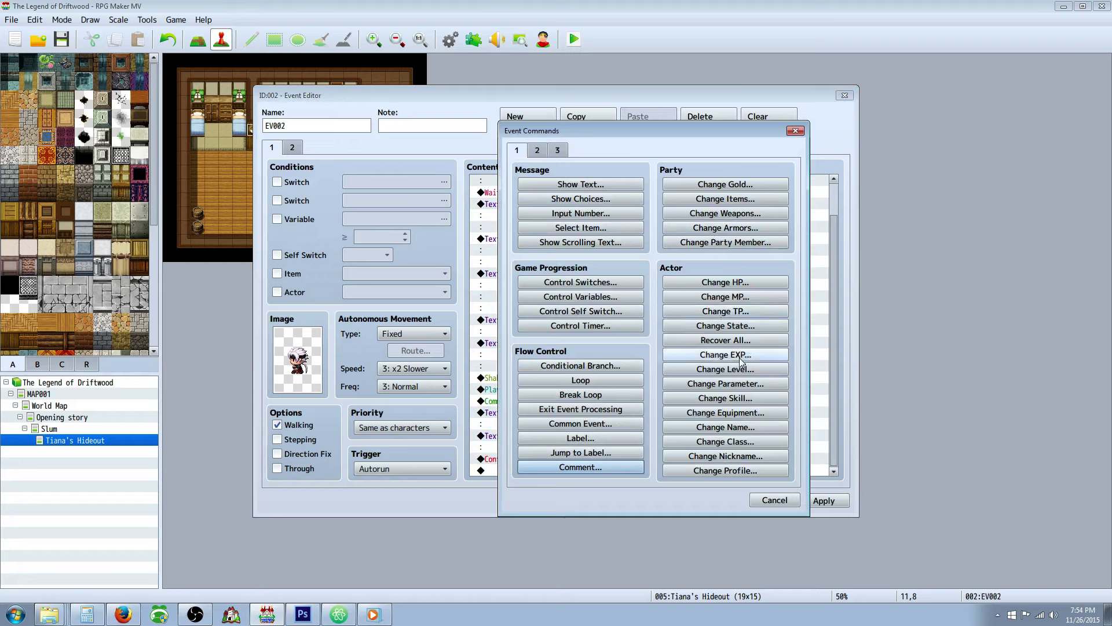
pyautogui.click(533, 151)
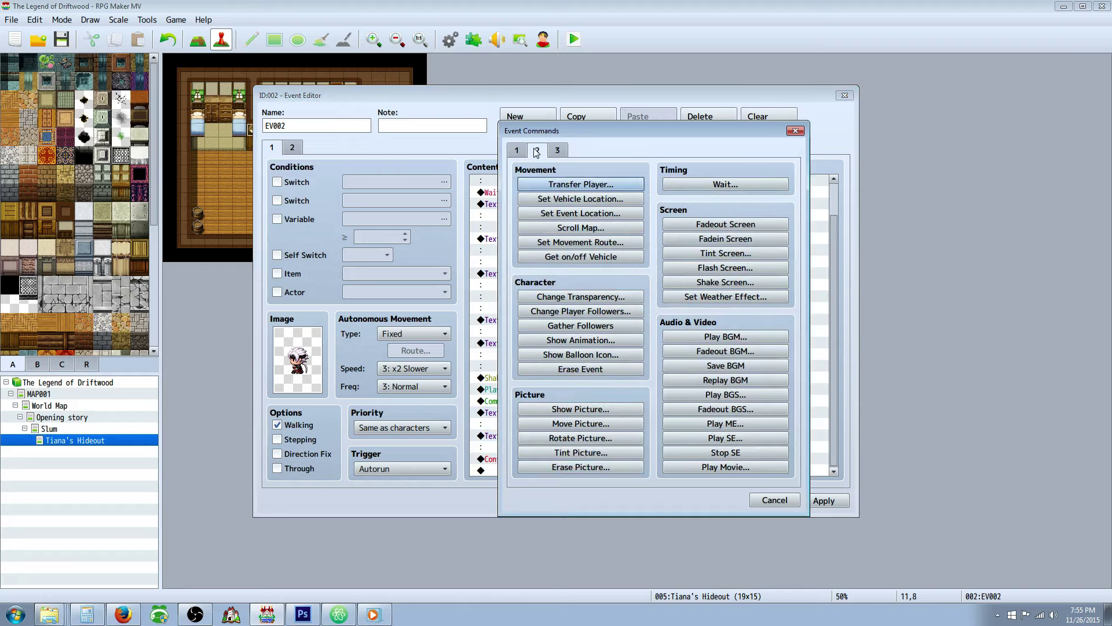
pyautogui.click(774, 499)
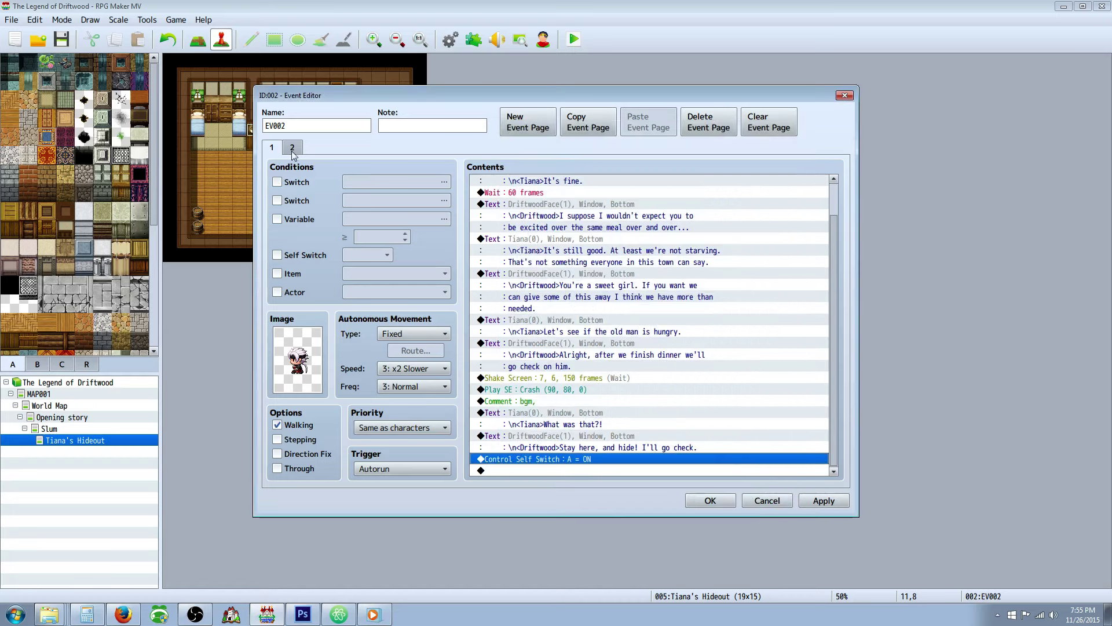
# Step: Rename the dinner event from its default name to dw and apply the change
pyautogui.click(297, 126)
pyautogui.write('dw')
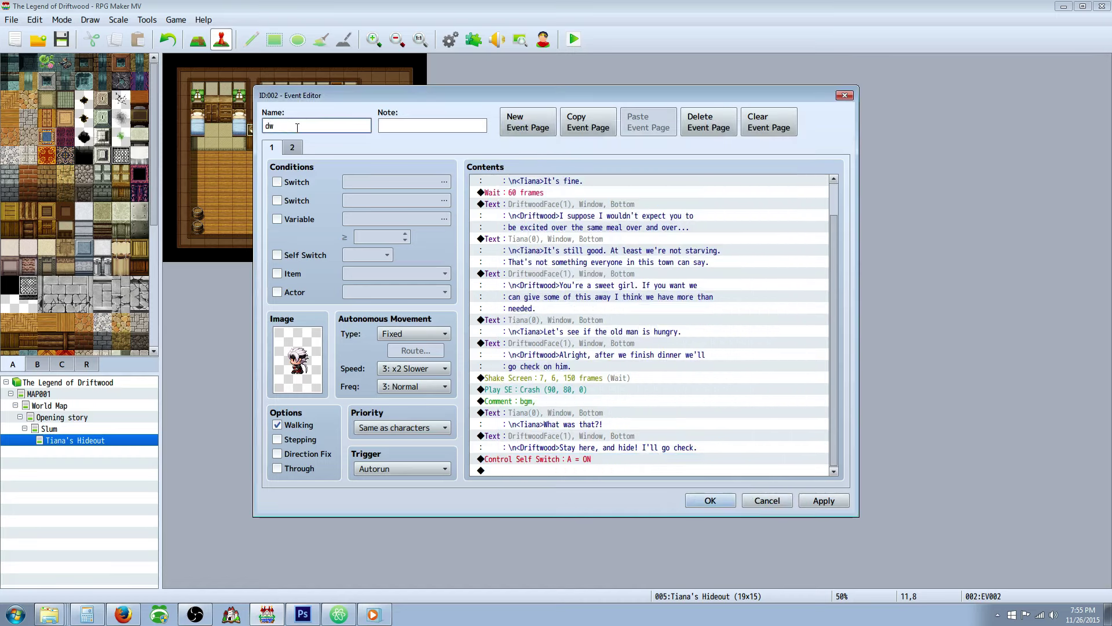
pyautogui.click(824, 501)
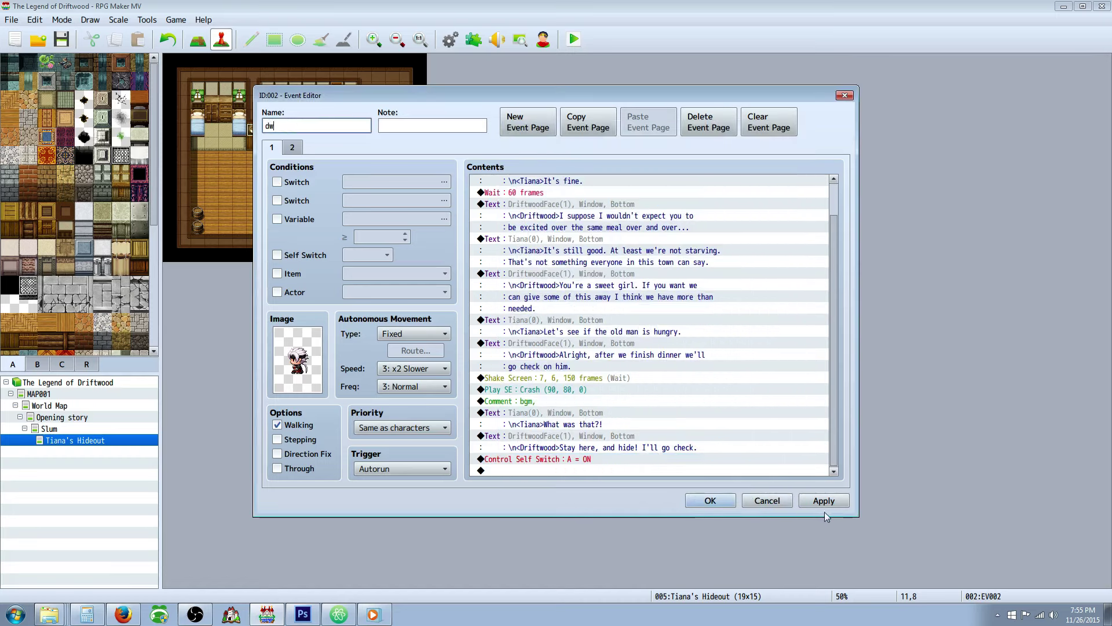
# Step: Add a movement route for This Event before Control Self Switch: three Move Down, two Move Left, one Move Down; save the event
pyautogui.rightClick(599, 470)
pyautogui.click(606, 467)
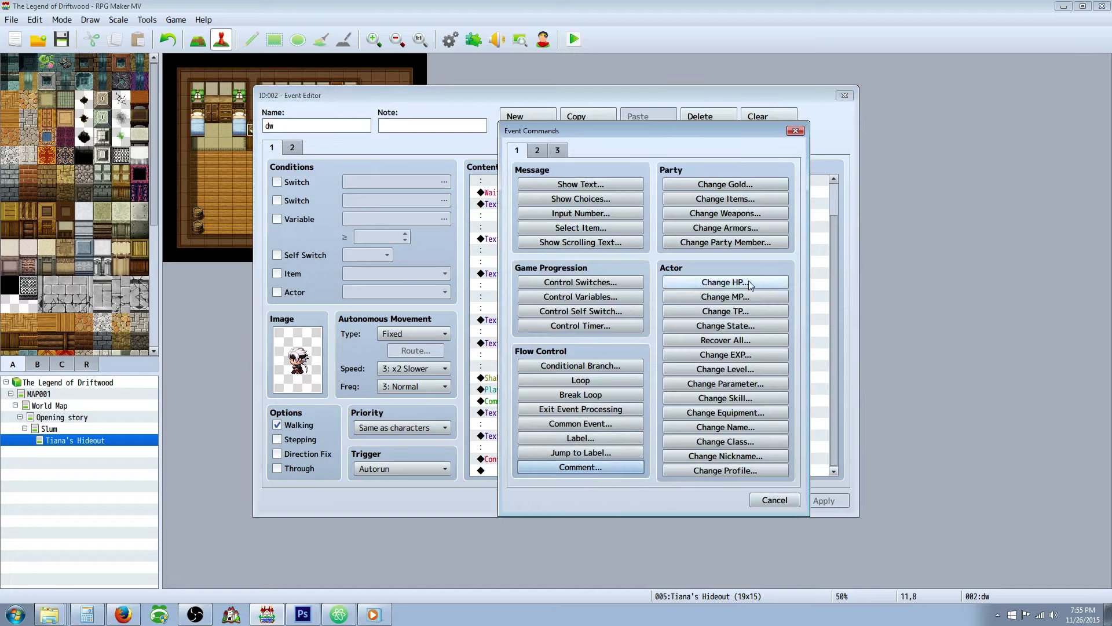
pyautogui.click(537, 152)
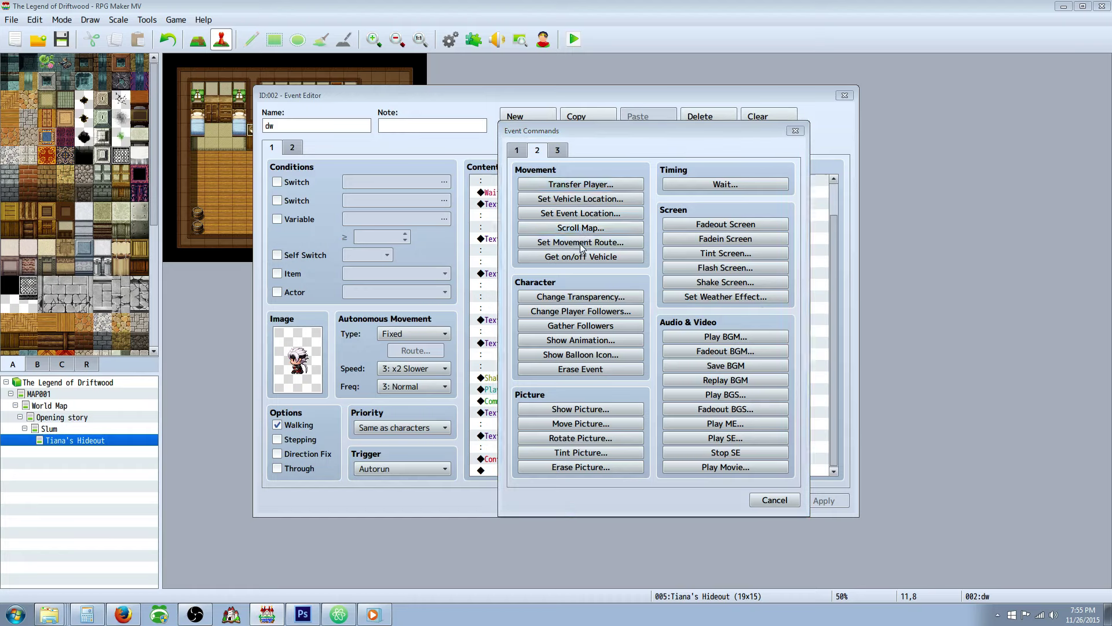
pyautogui.click(580, 242)
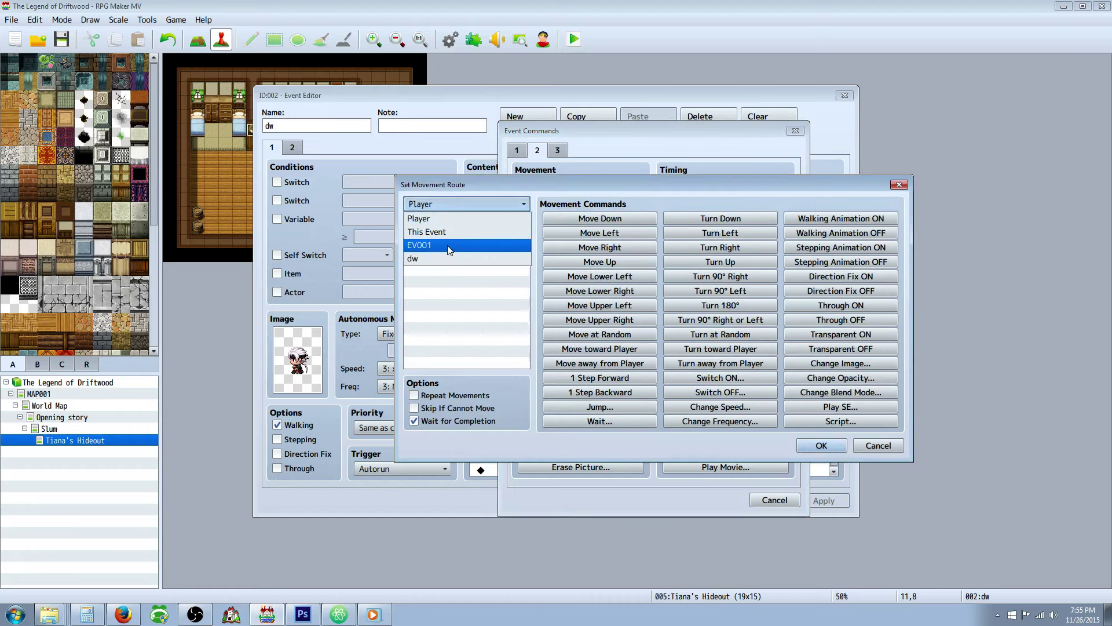
pyautogui.click(454, 238)
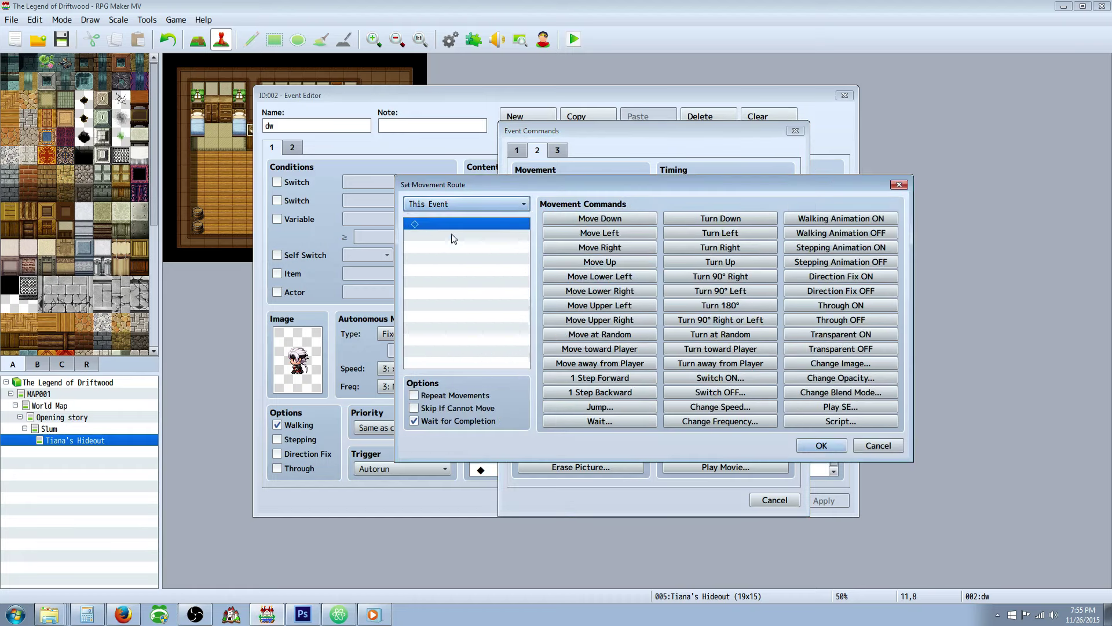
pyautogui.click(602, 220)
pyautogui.click(603, 220)
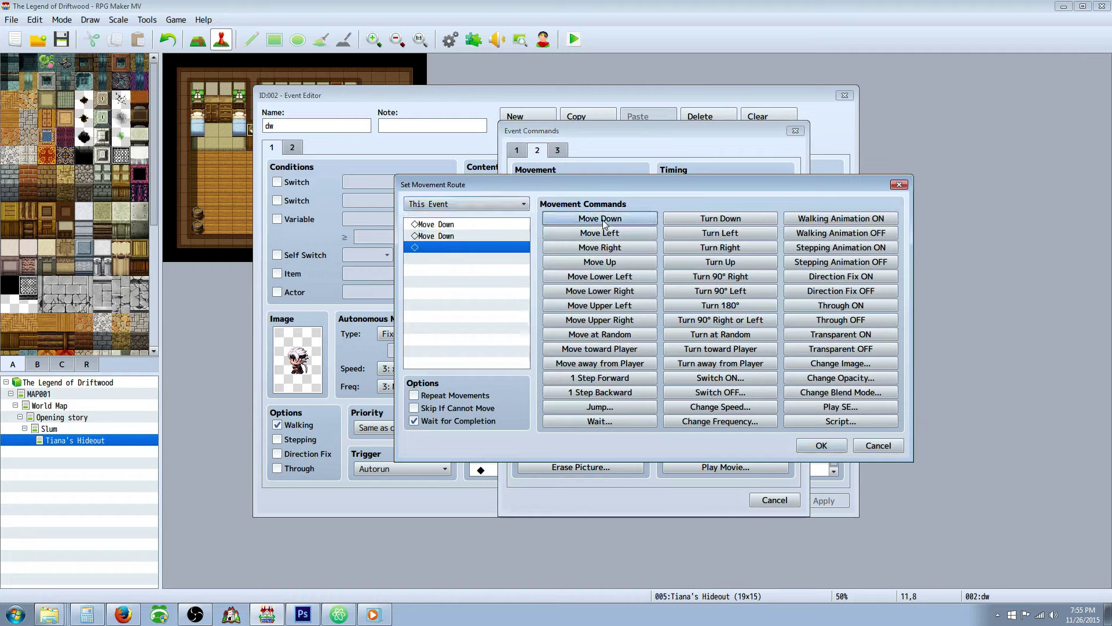
pyautogui.click(603, 220)
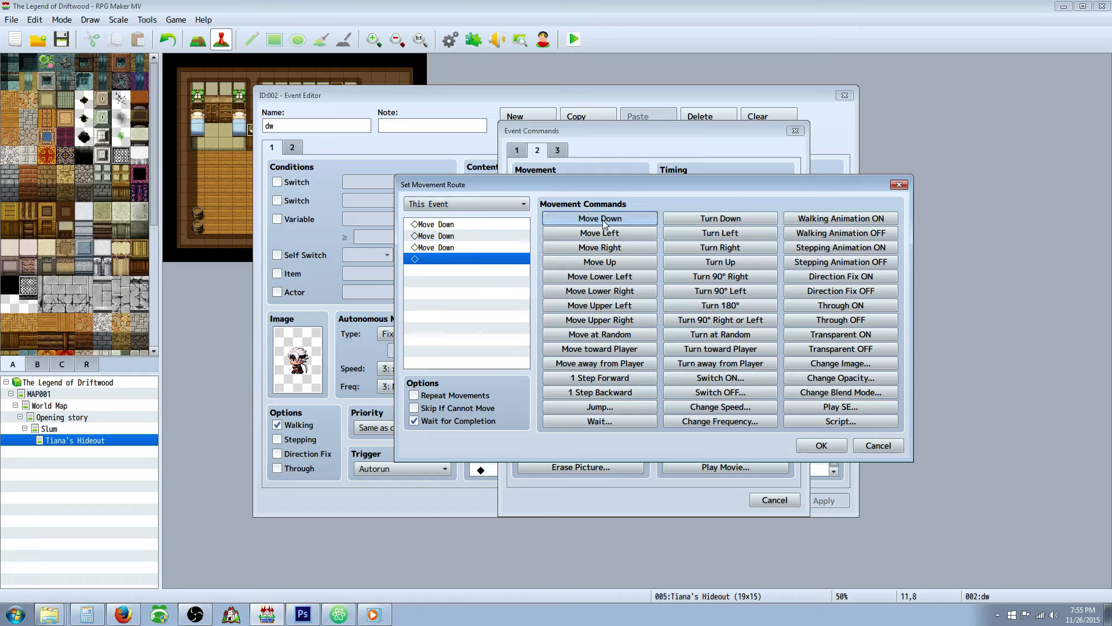
pyautogui.click(602, 220)
pyautogui.click(605, 249)
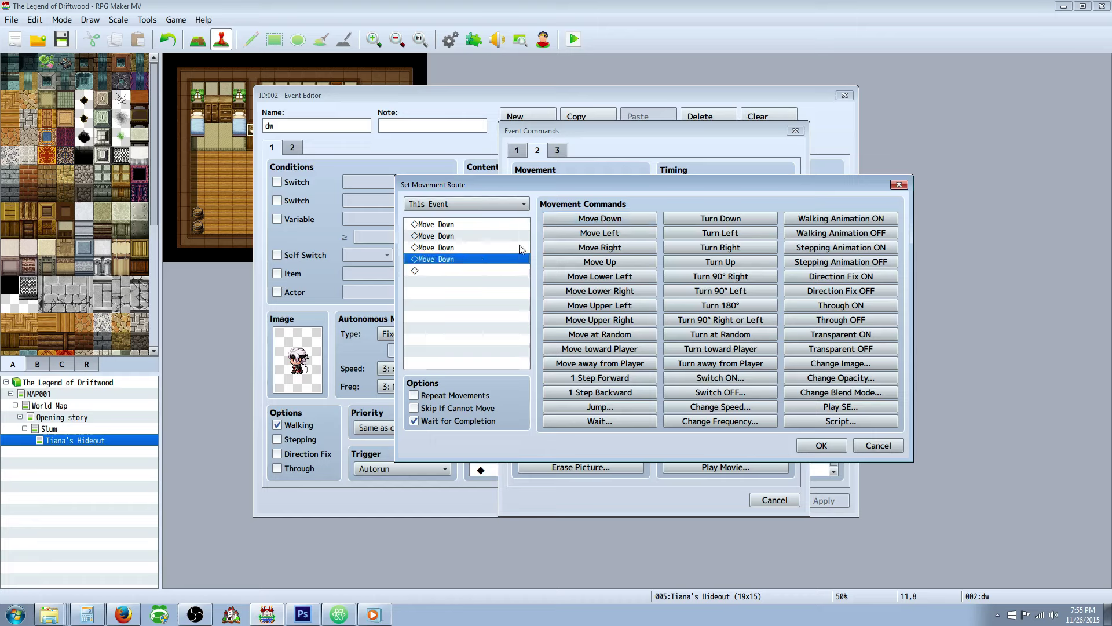
pyautogui.click(600, 236)
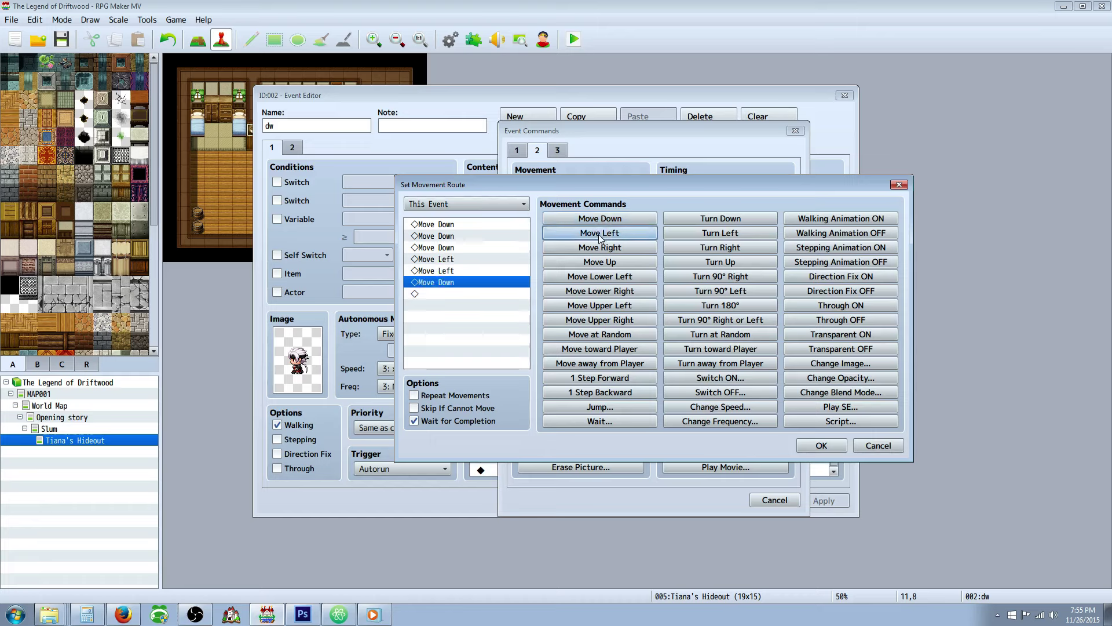
pyautogui.click(821, 445)
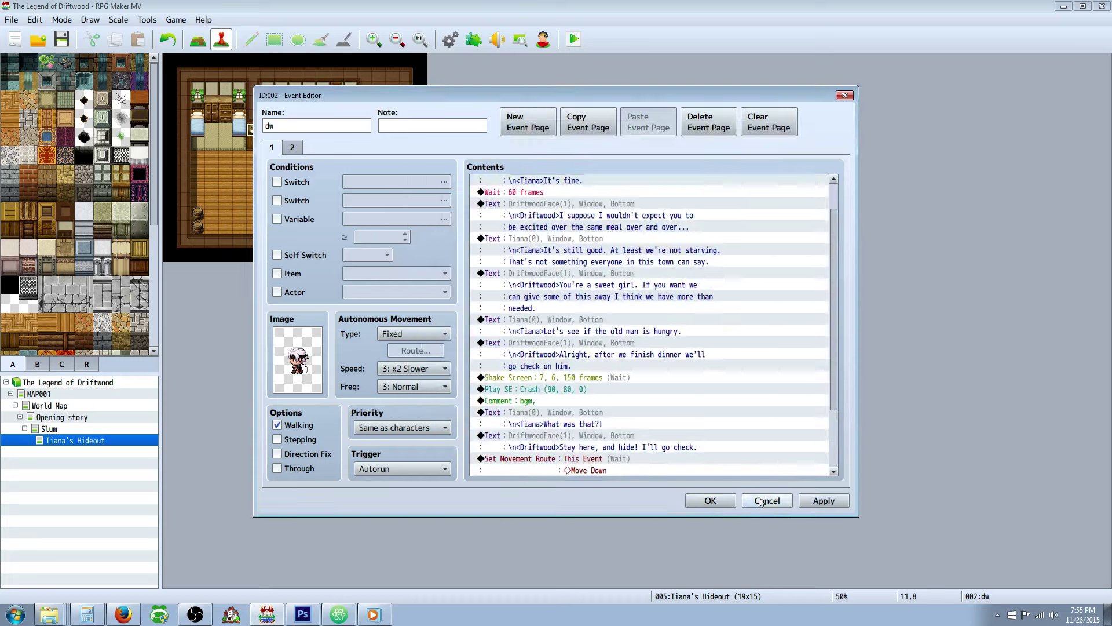
pyautogui.click(710, 500)
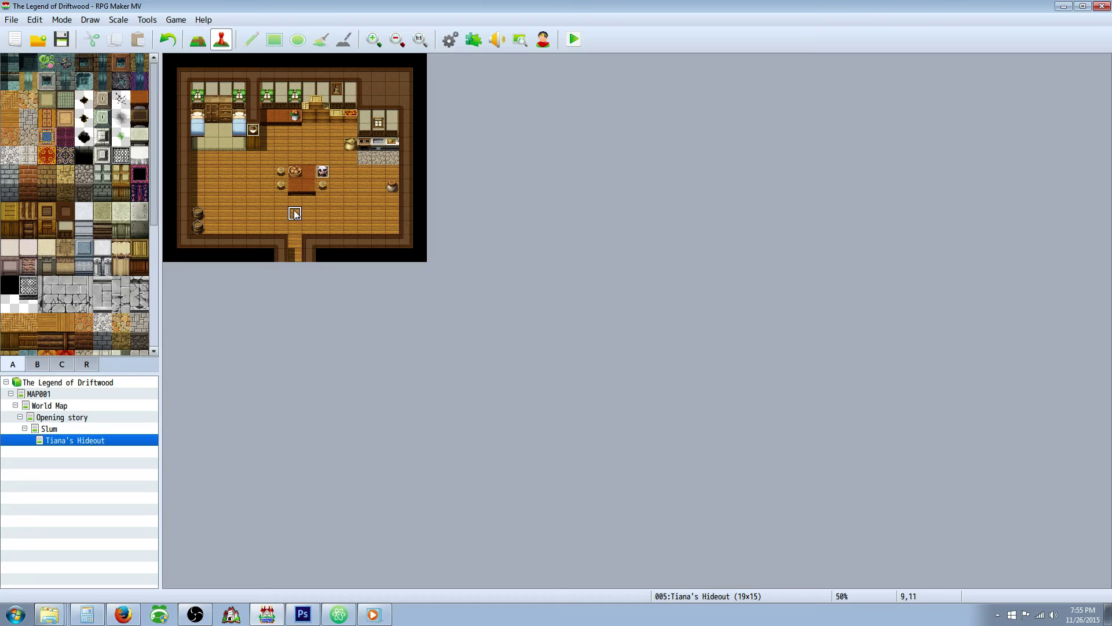
# Step: Reopen the dw event beside the dinner table for editing
pyautogui.hotkey('ctrl', 'v')
pyautogui.rightClick(322, 178)
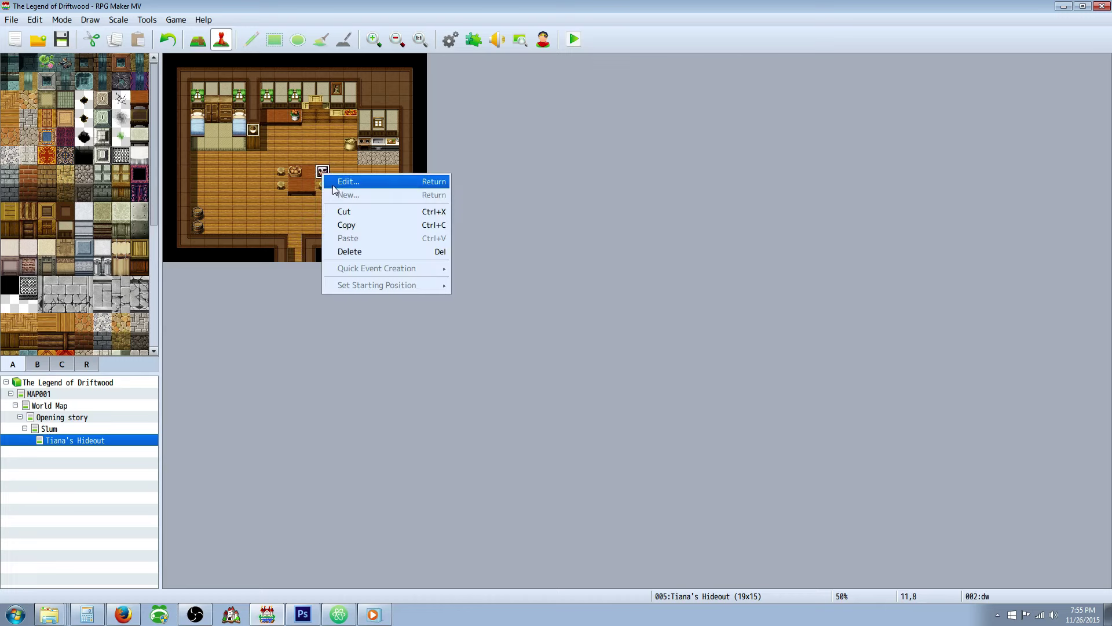